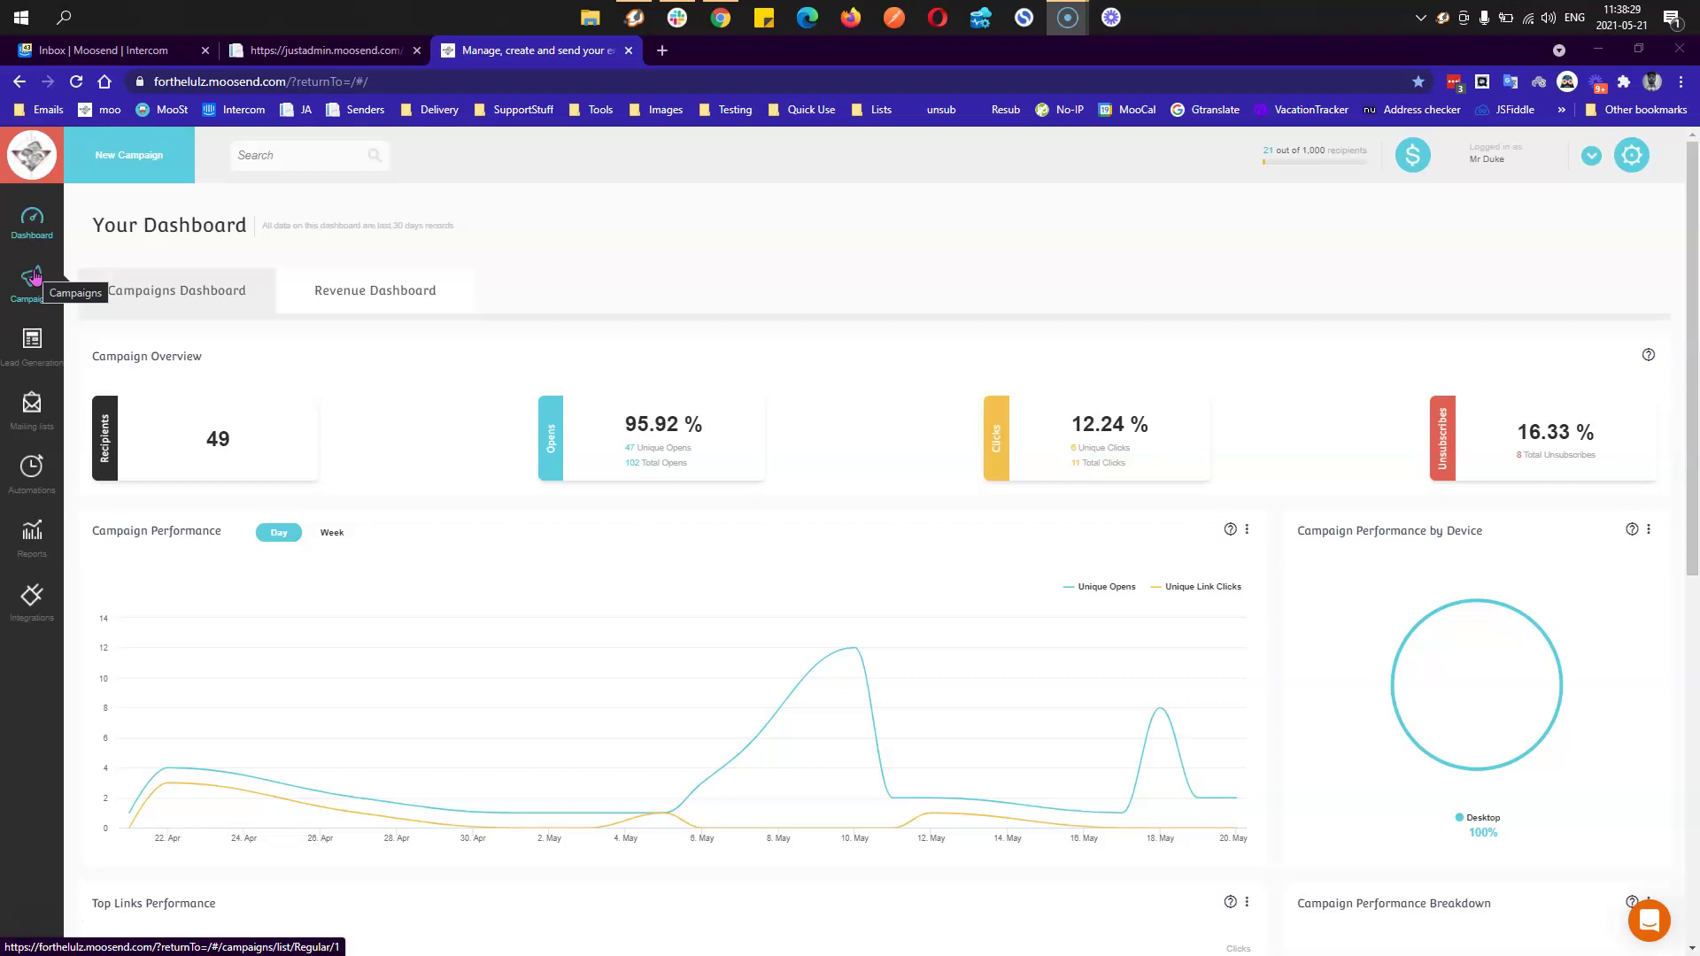
- Start a new A/B Split Campaign from the campaigns list
left_click(32, 471)
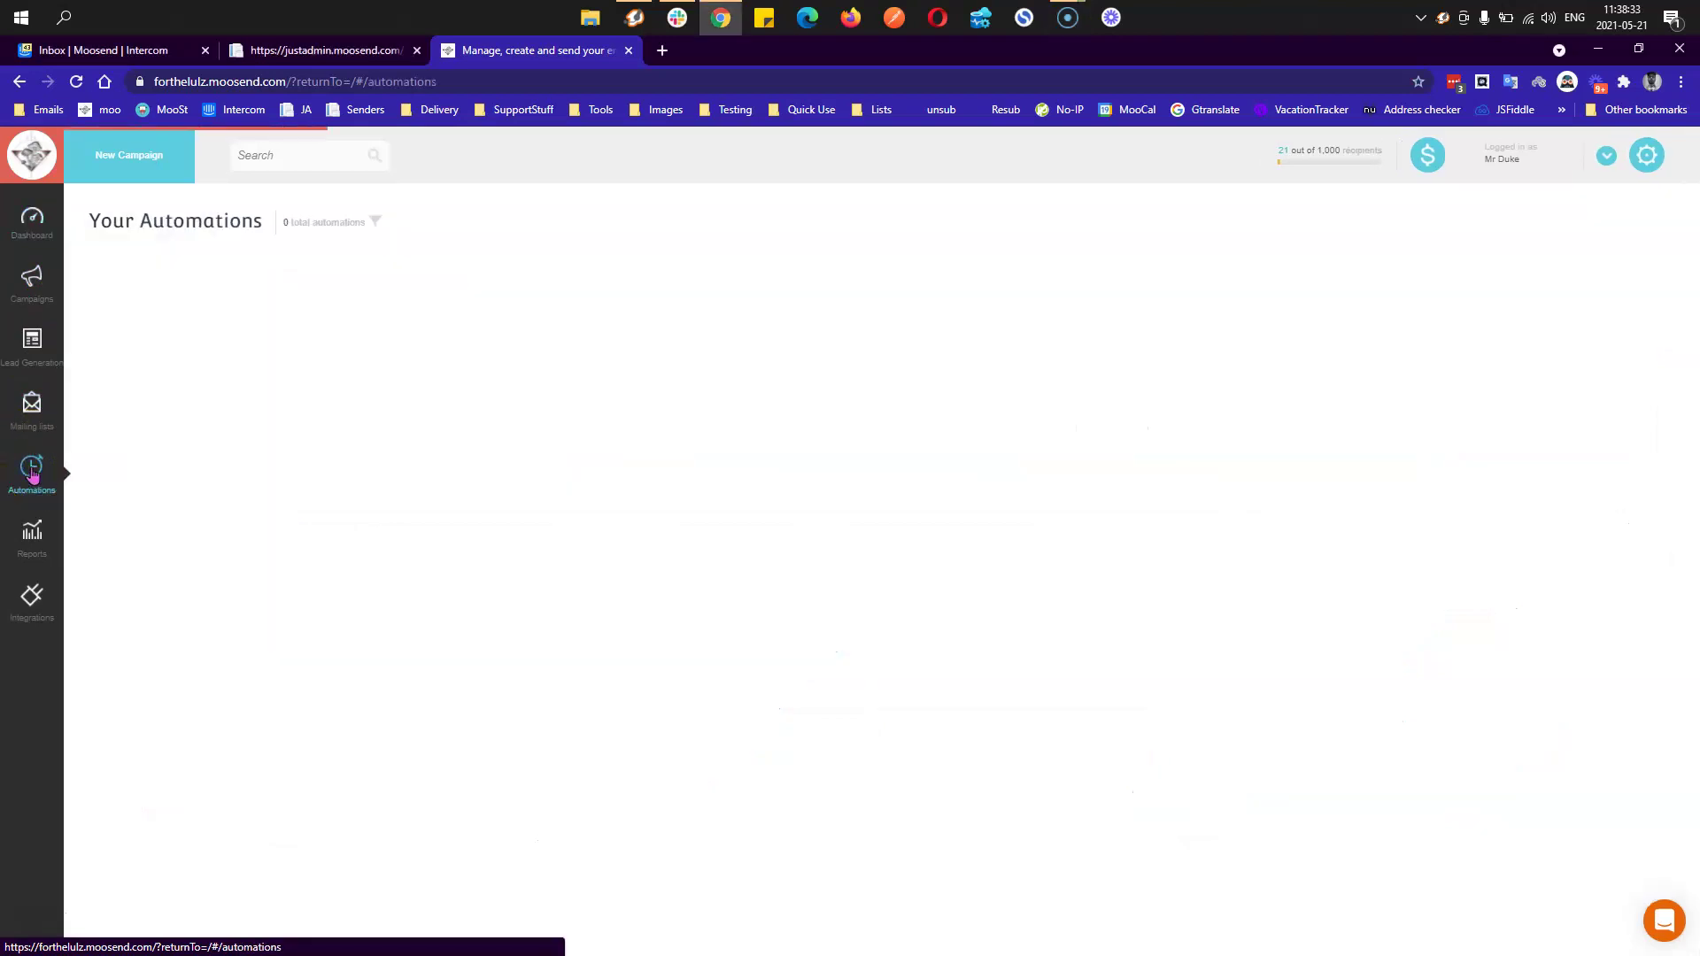
left_click(22, 370)
left_click(30, 285)
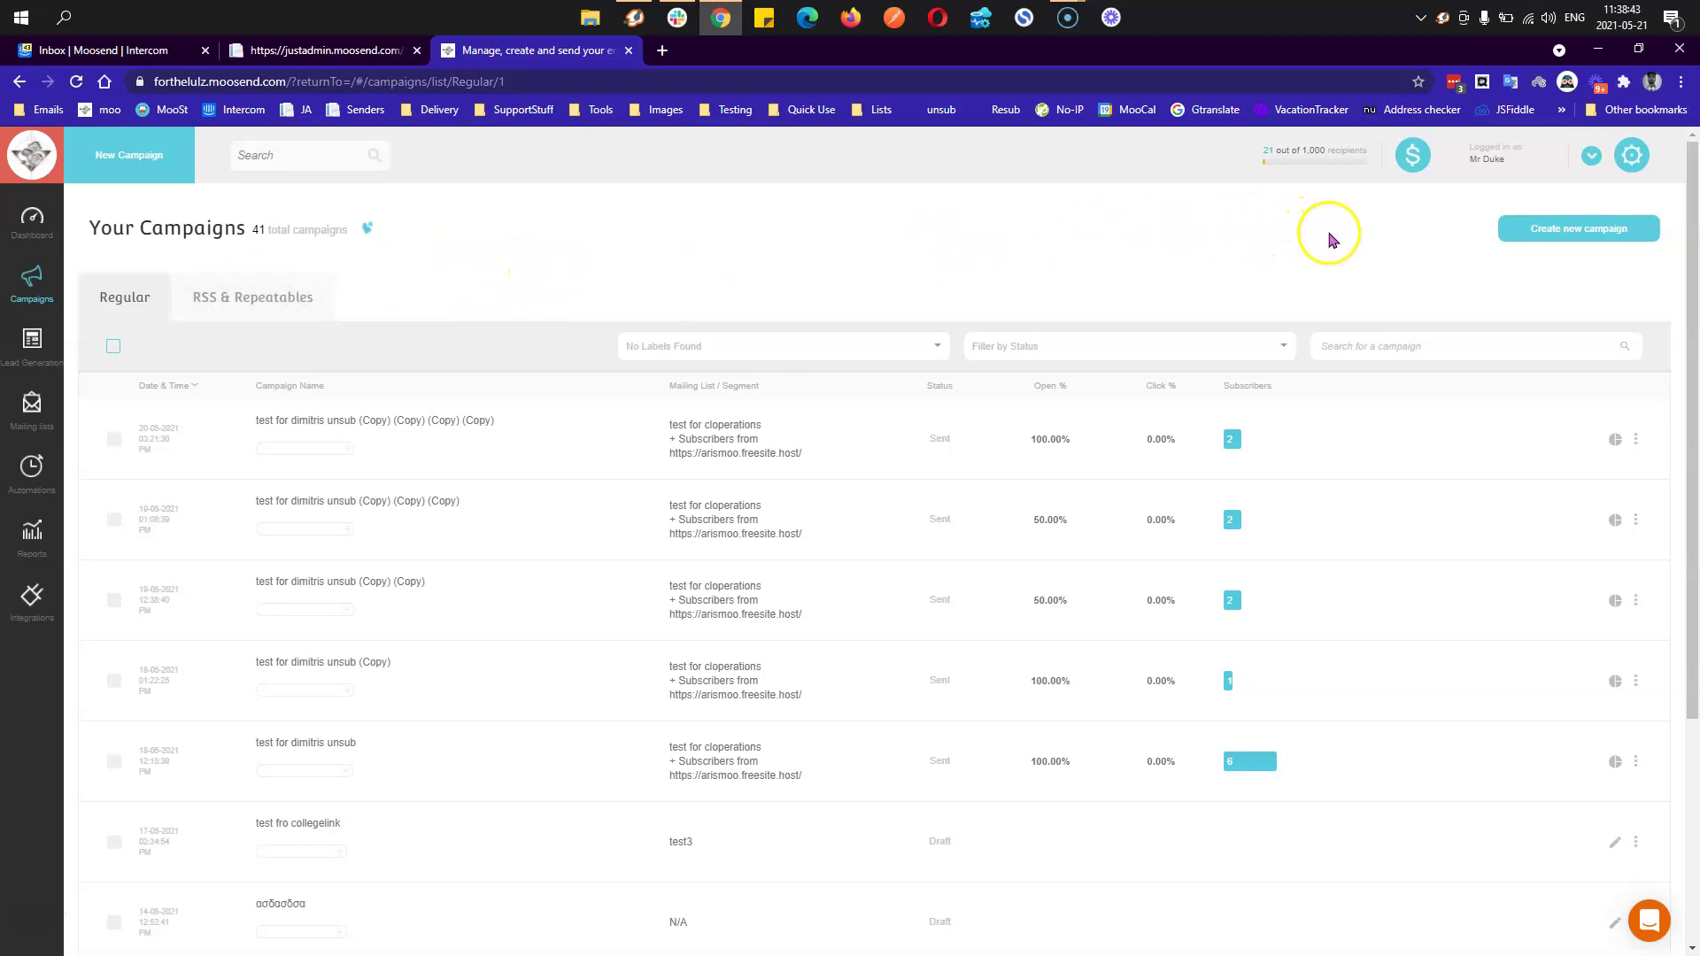
left_click(1550, 244)
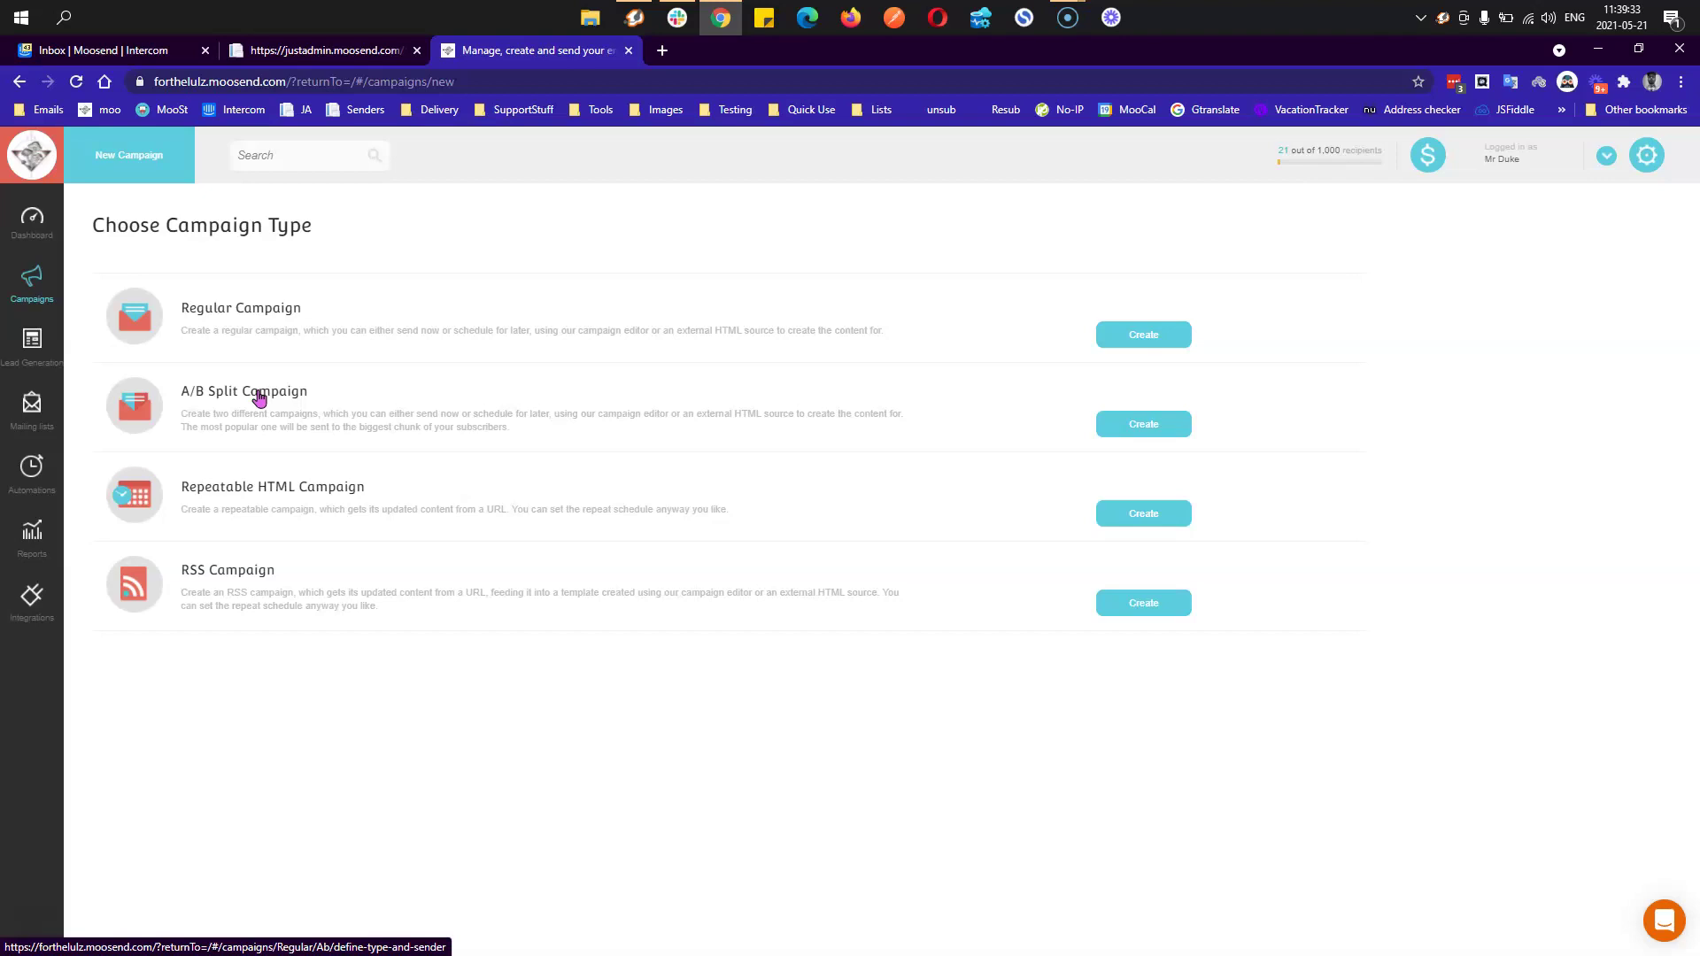
left_click(1116, 426)
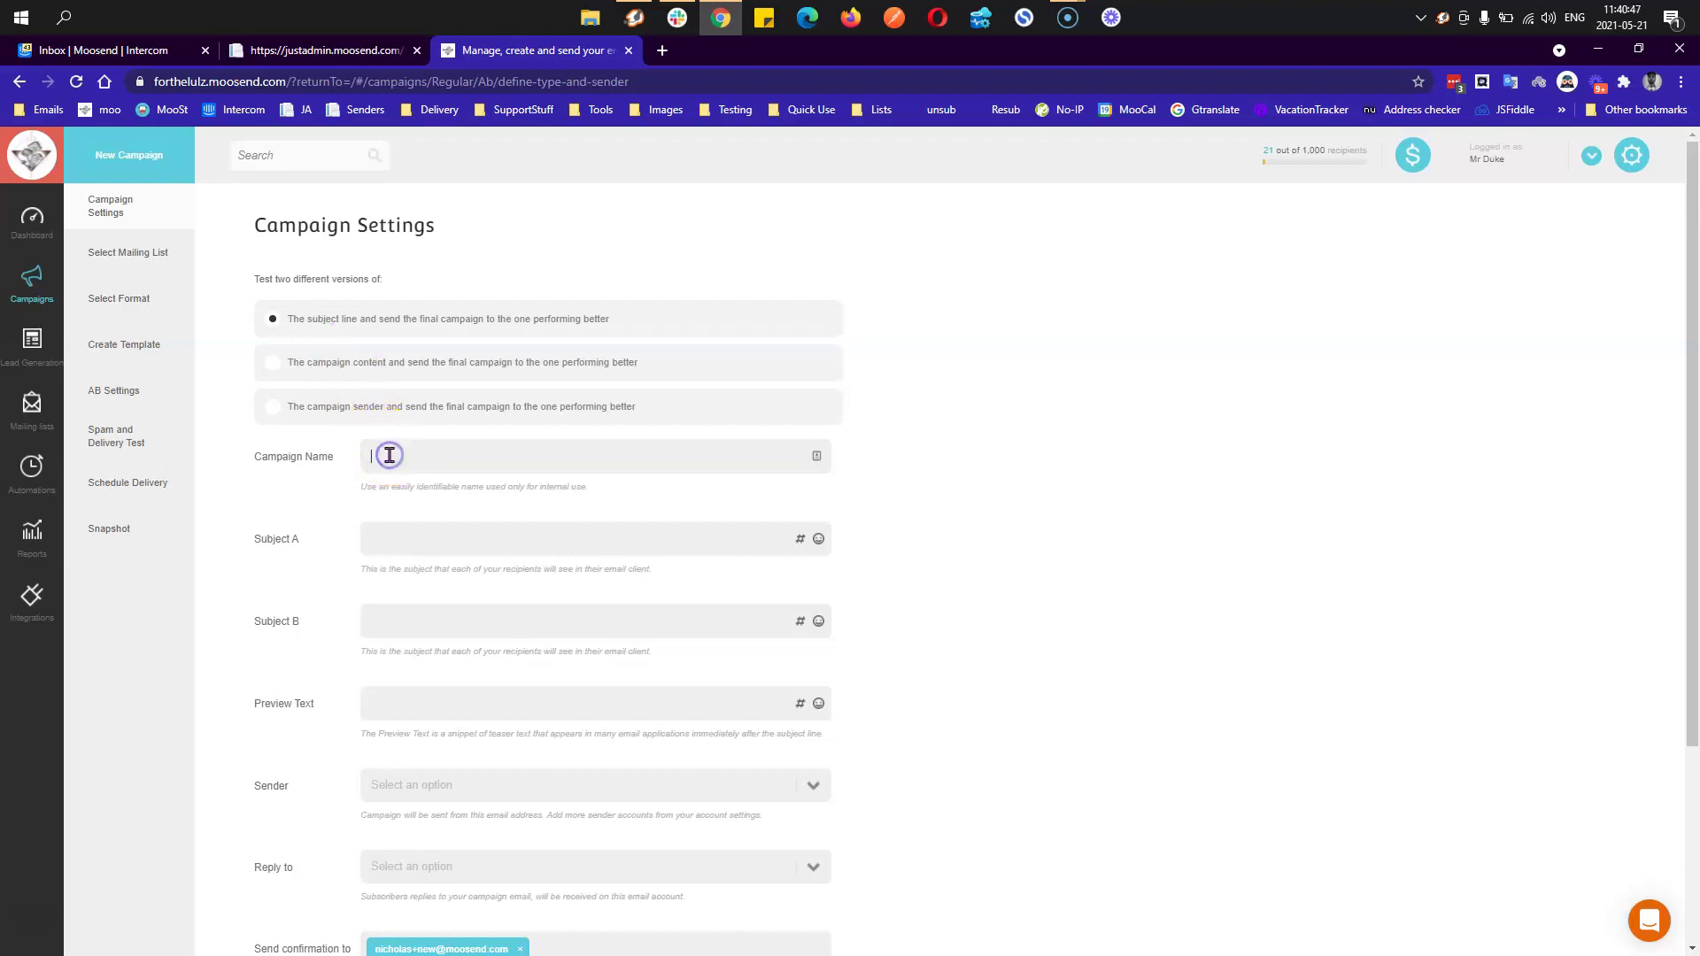
- Name the campaign Test AB and enter Test1 as subject A and Test2 as subject B
type("Test AB")
key("Tab")
type("Test1")
key("Tab")
type("Test2")
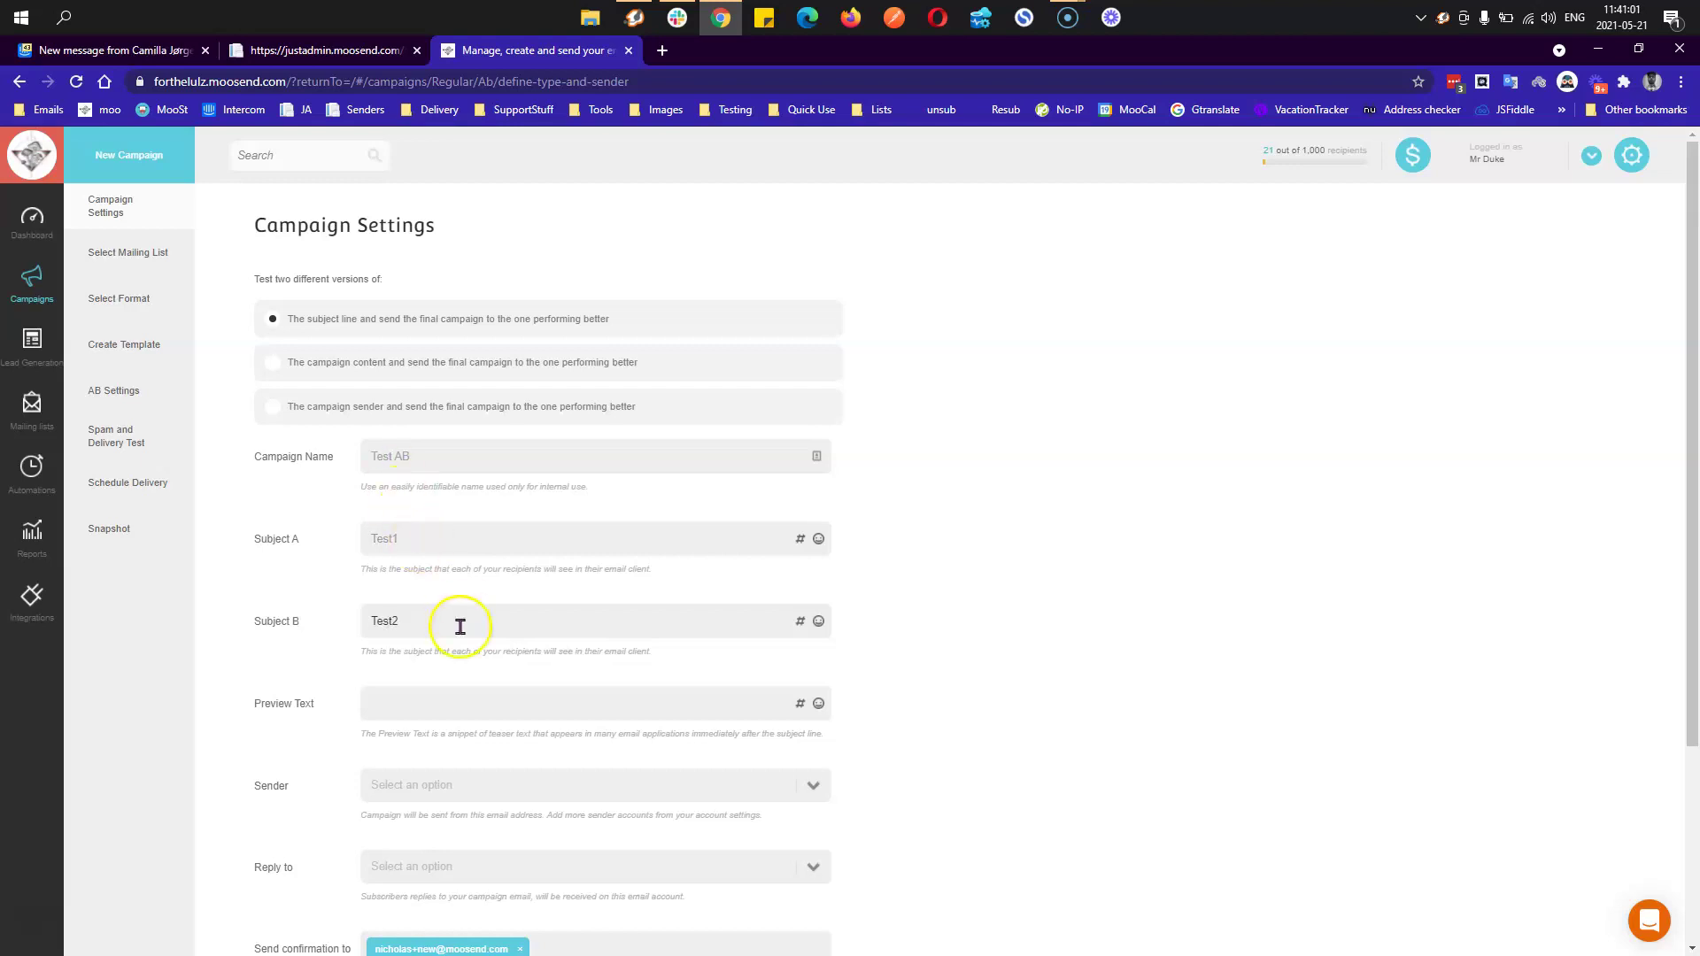
- Choose the account's sender address for both Sender and Reply to, and continue to the mailing list selection
scroll(394, 681, "down", 3)
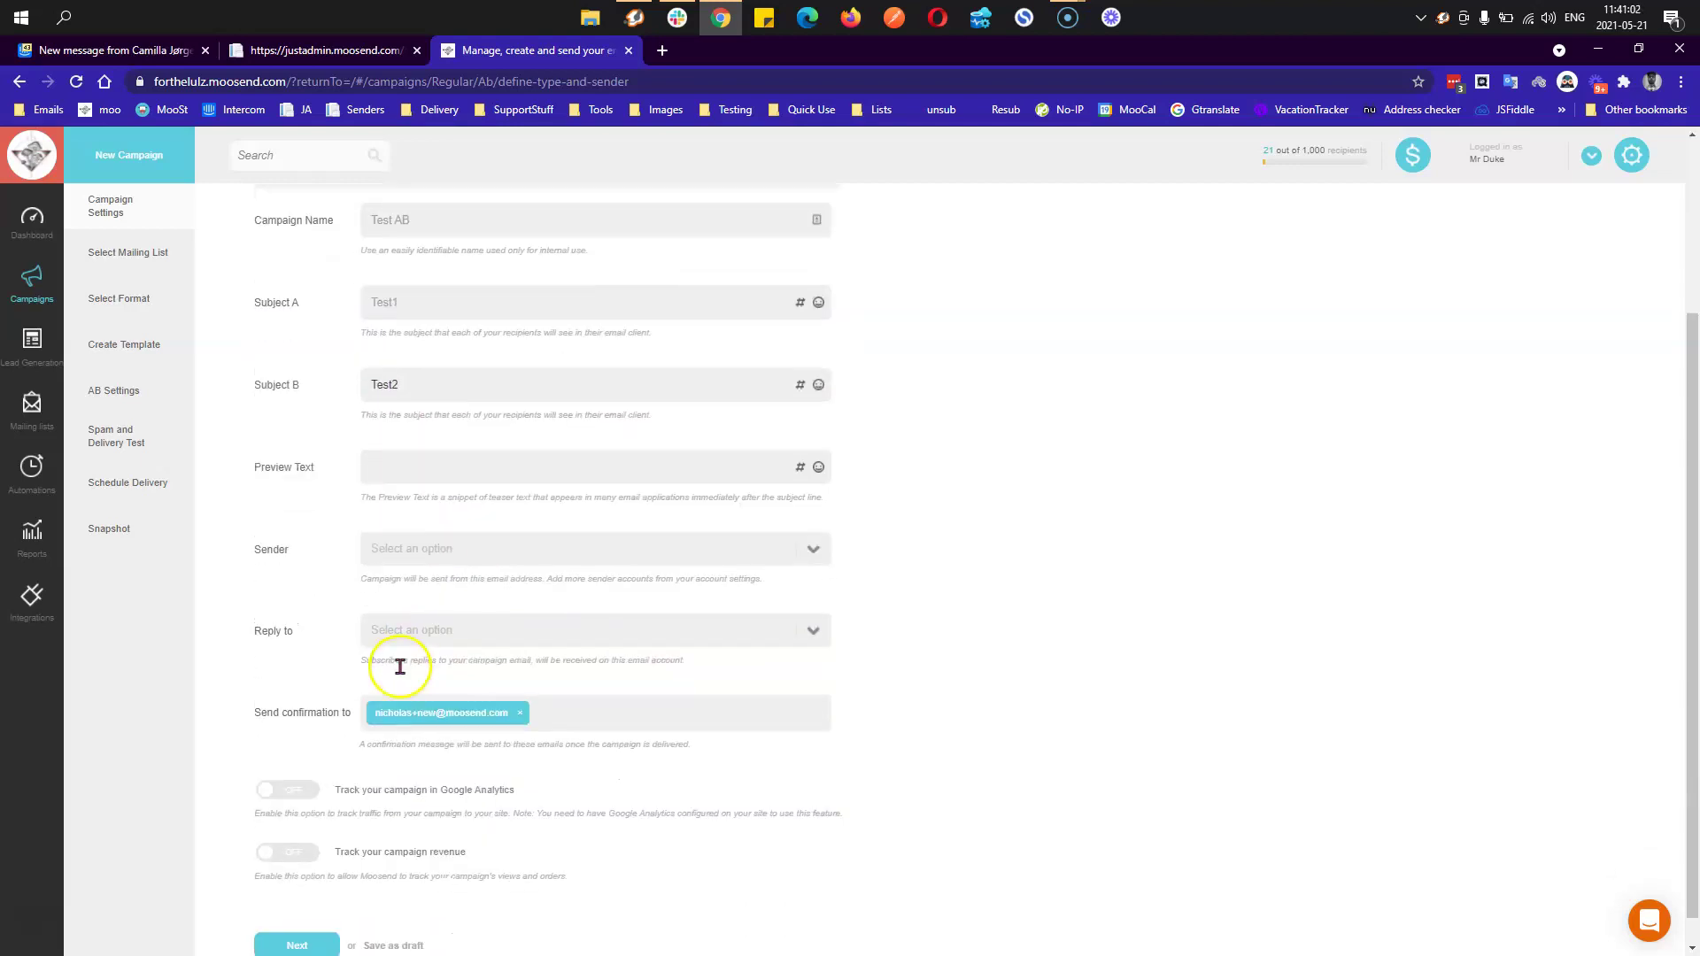
left_click(429, 547)
left_click(447, 591)
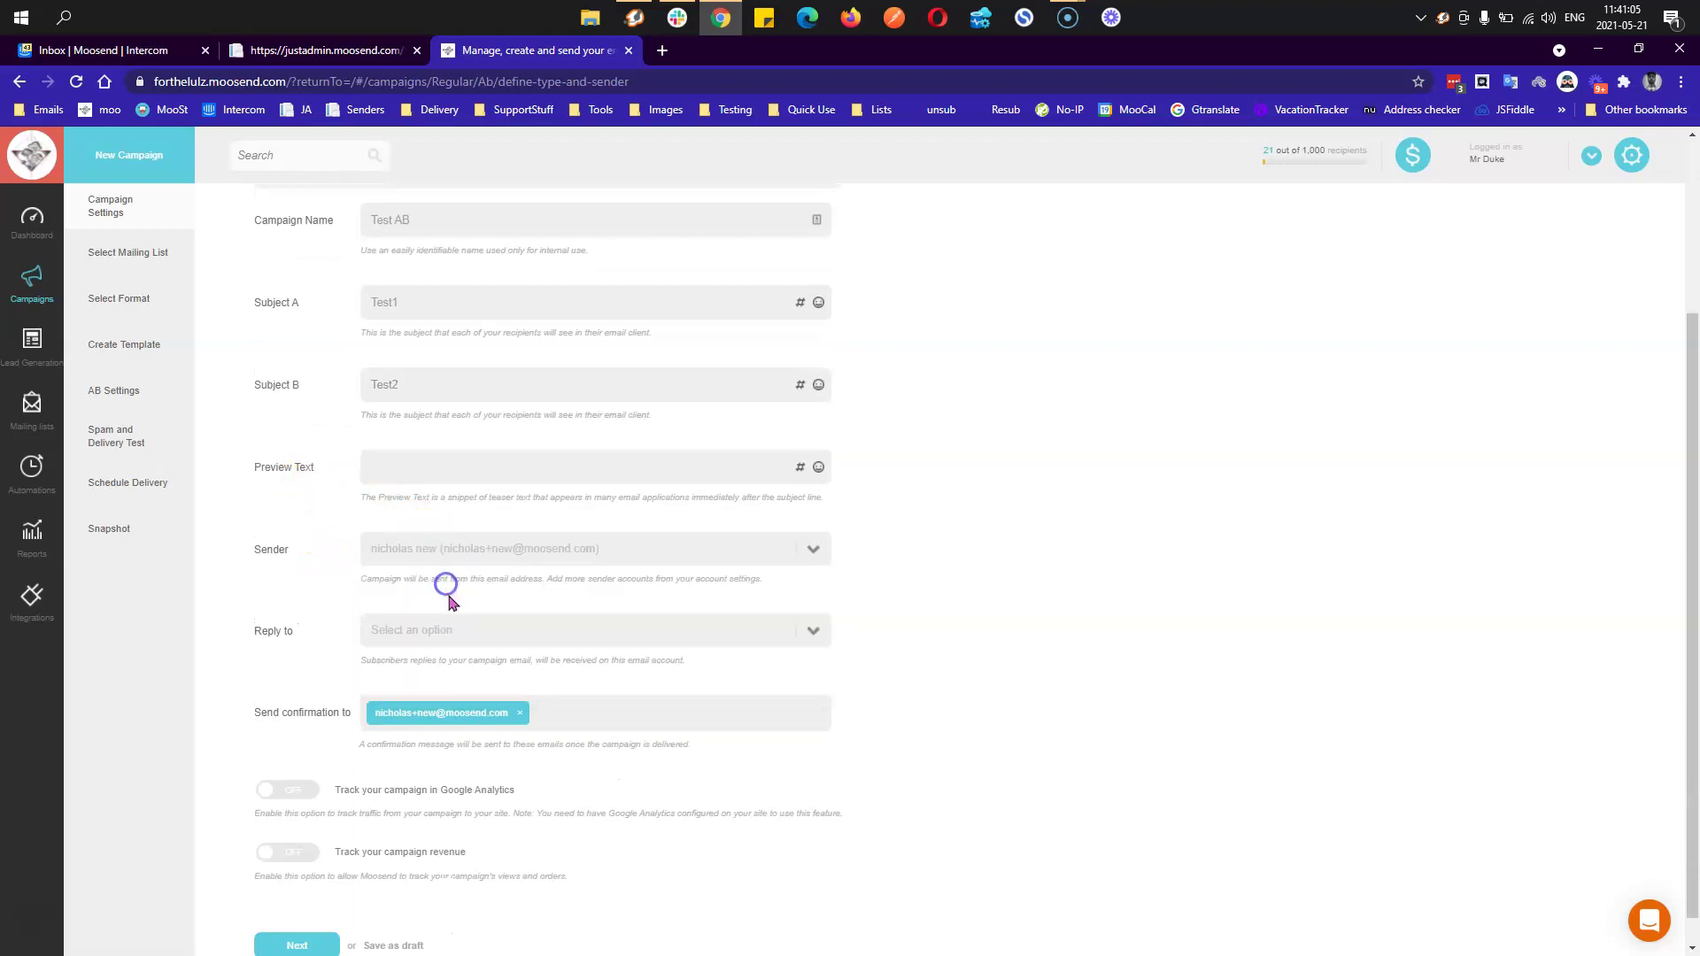
left_click(456, 631)
left_click(432, 664)
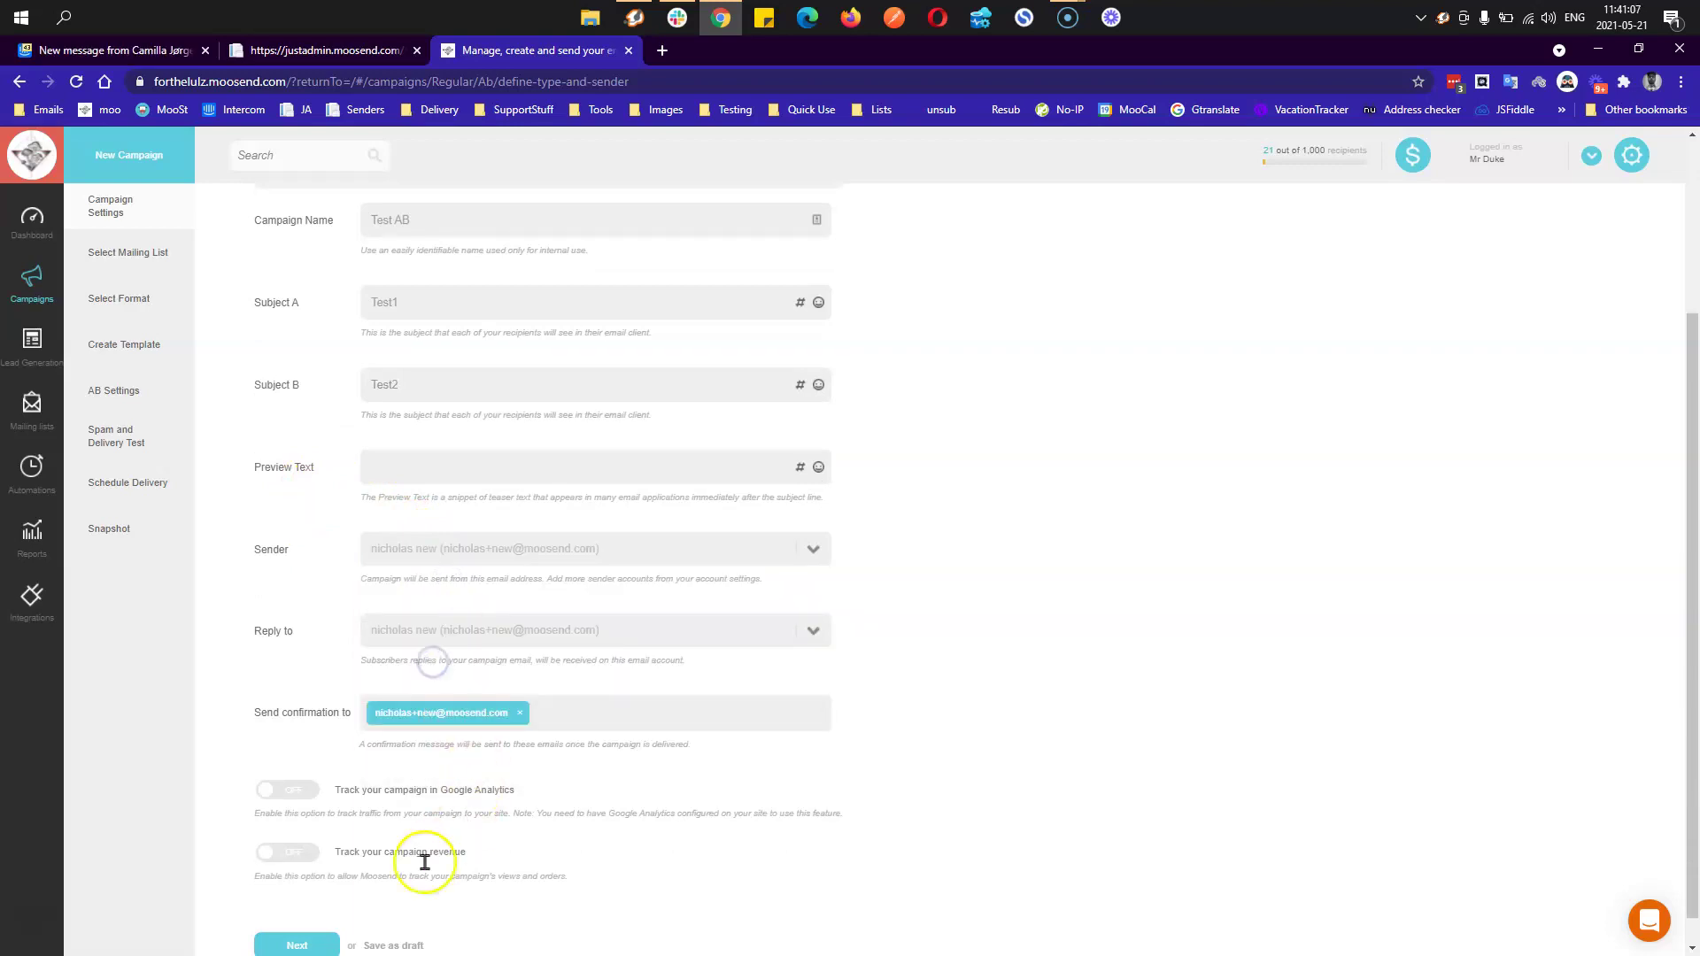
left_click(314, 945)
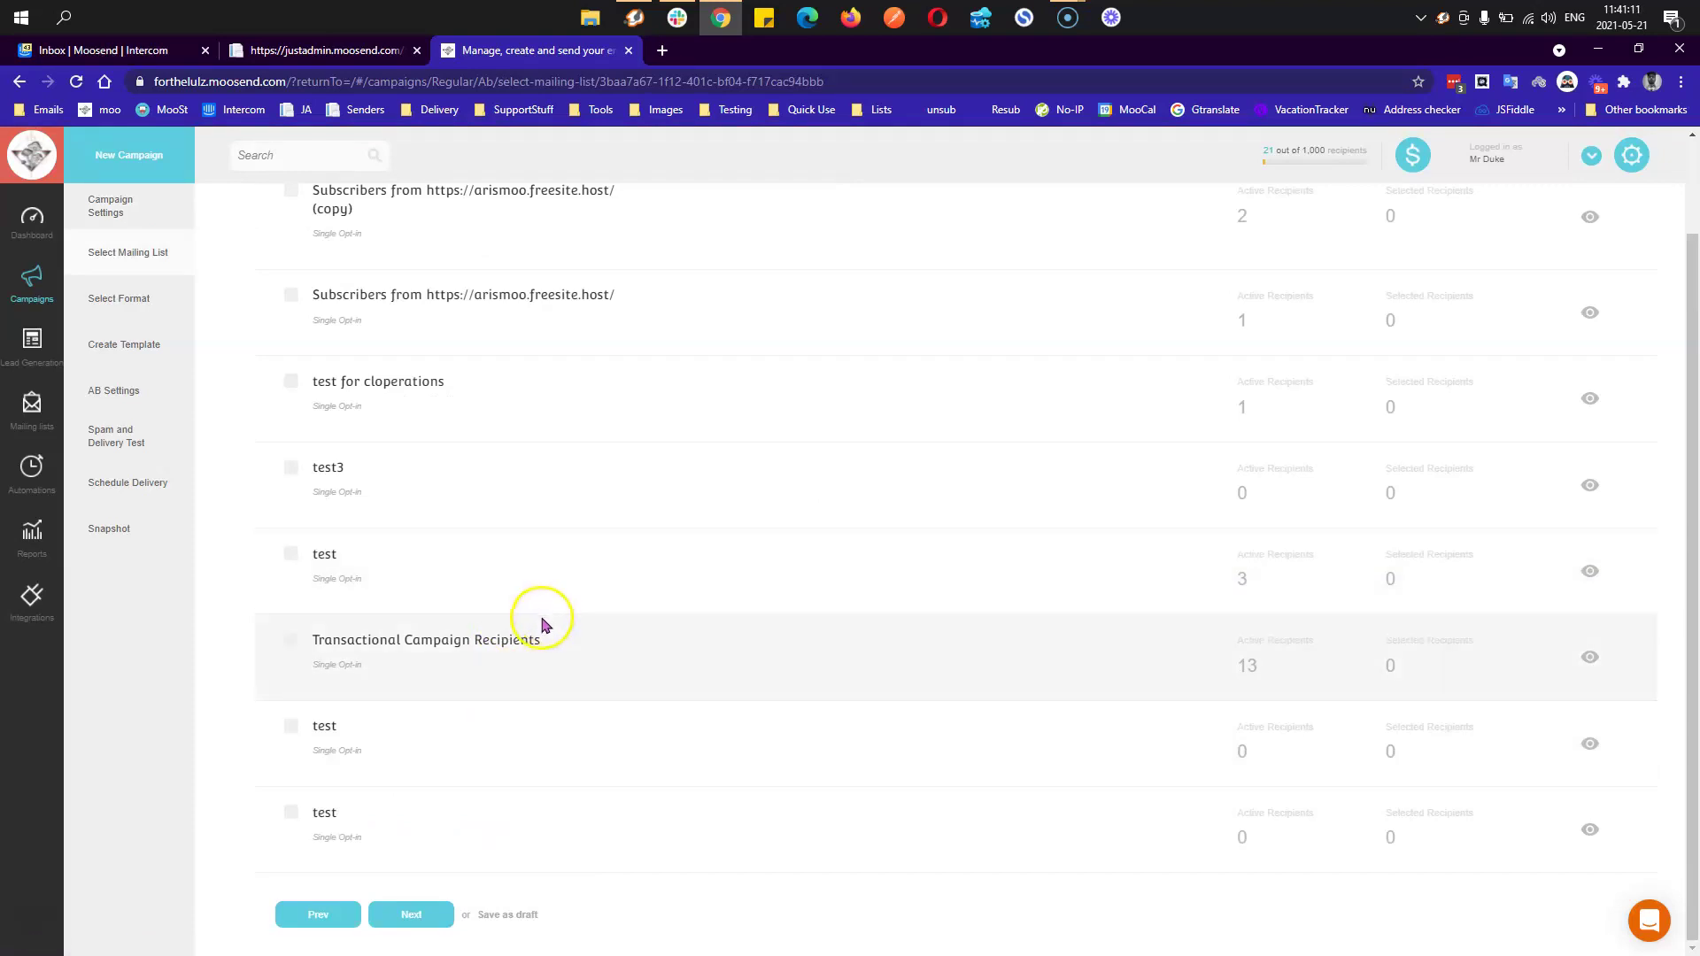
- Select the entire Transactional Campaign Recipients mailing list and accept the HTML and plain text format
left_click(292, 647)
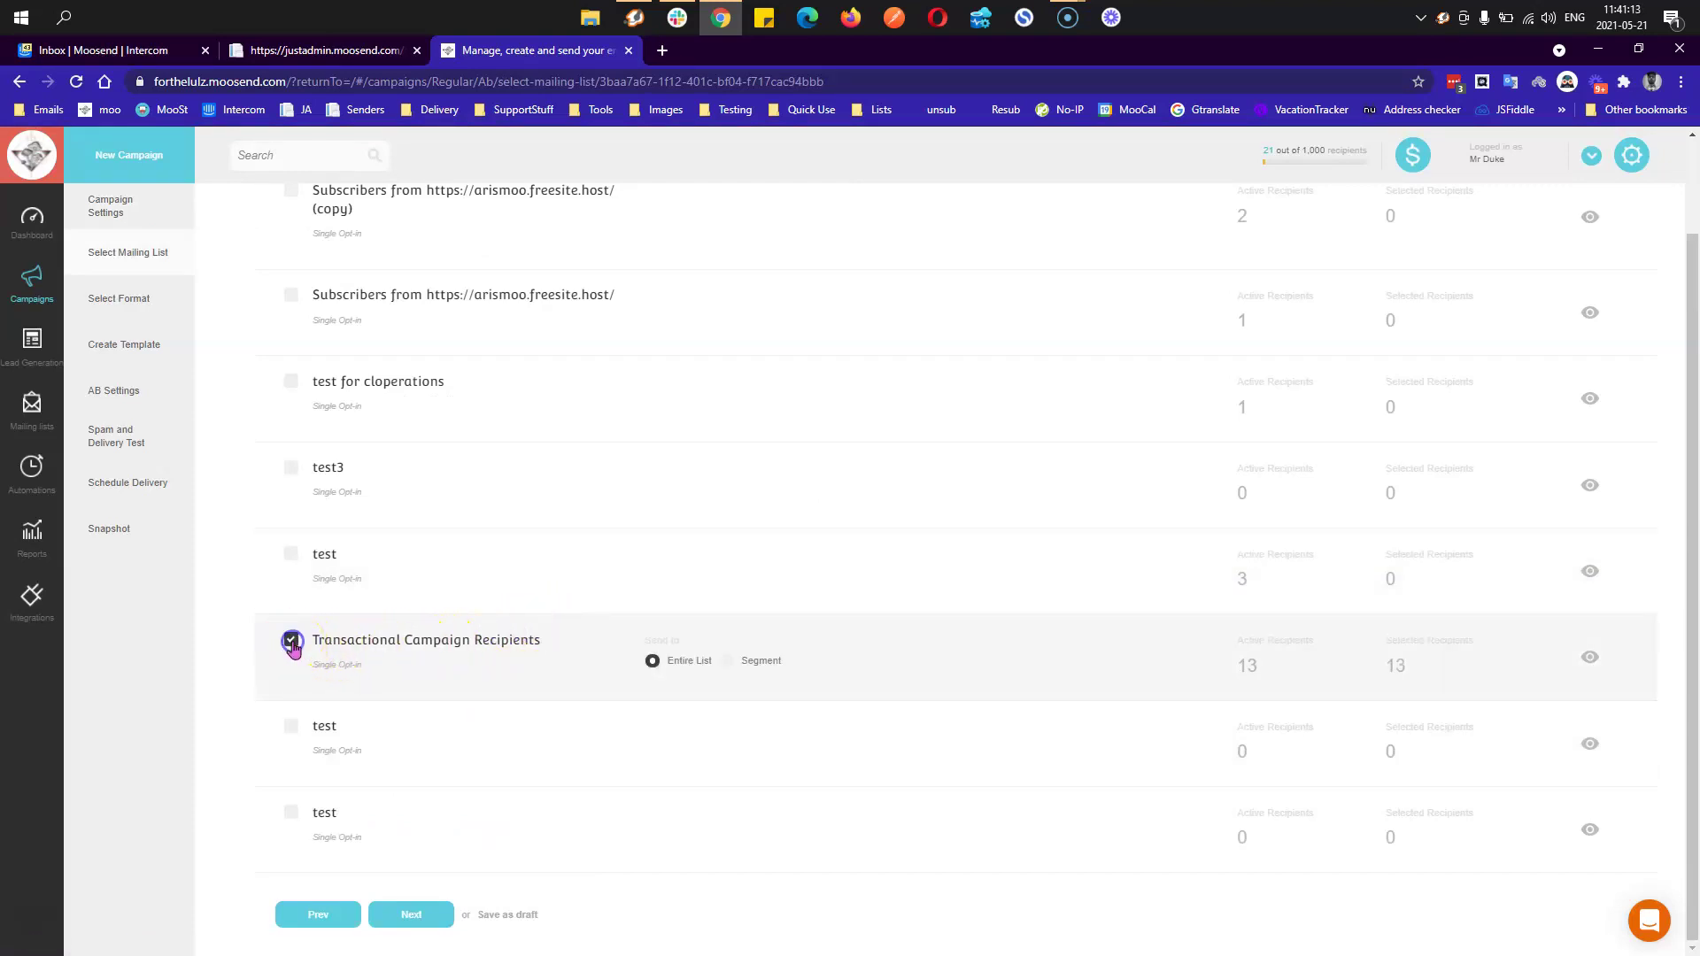
left_click(412, 921)
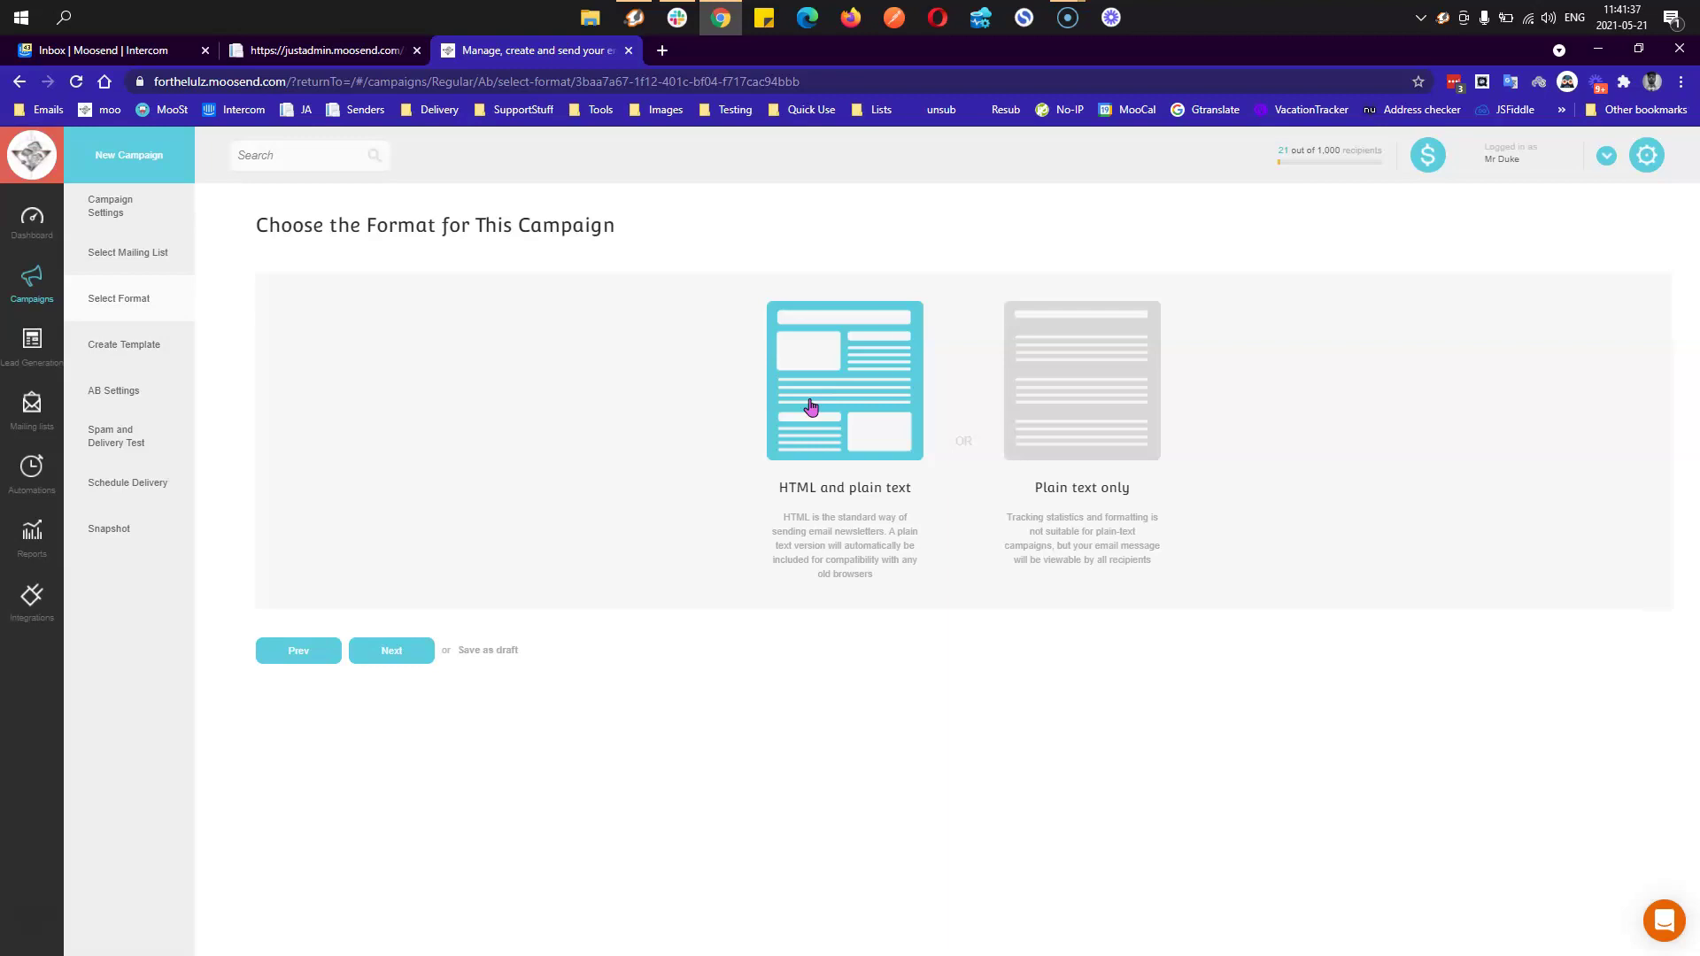
left_click(391, 649)
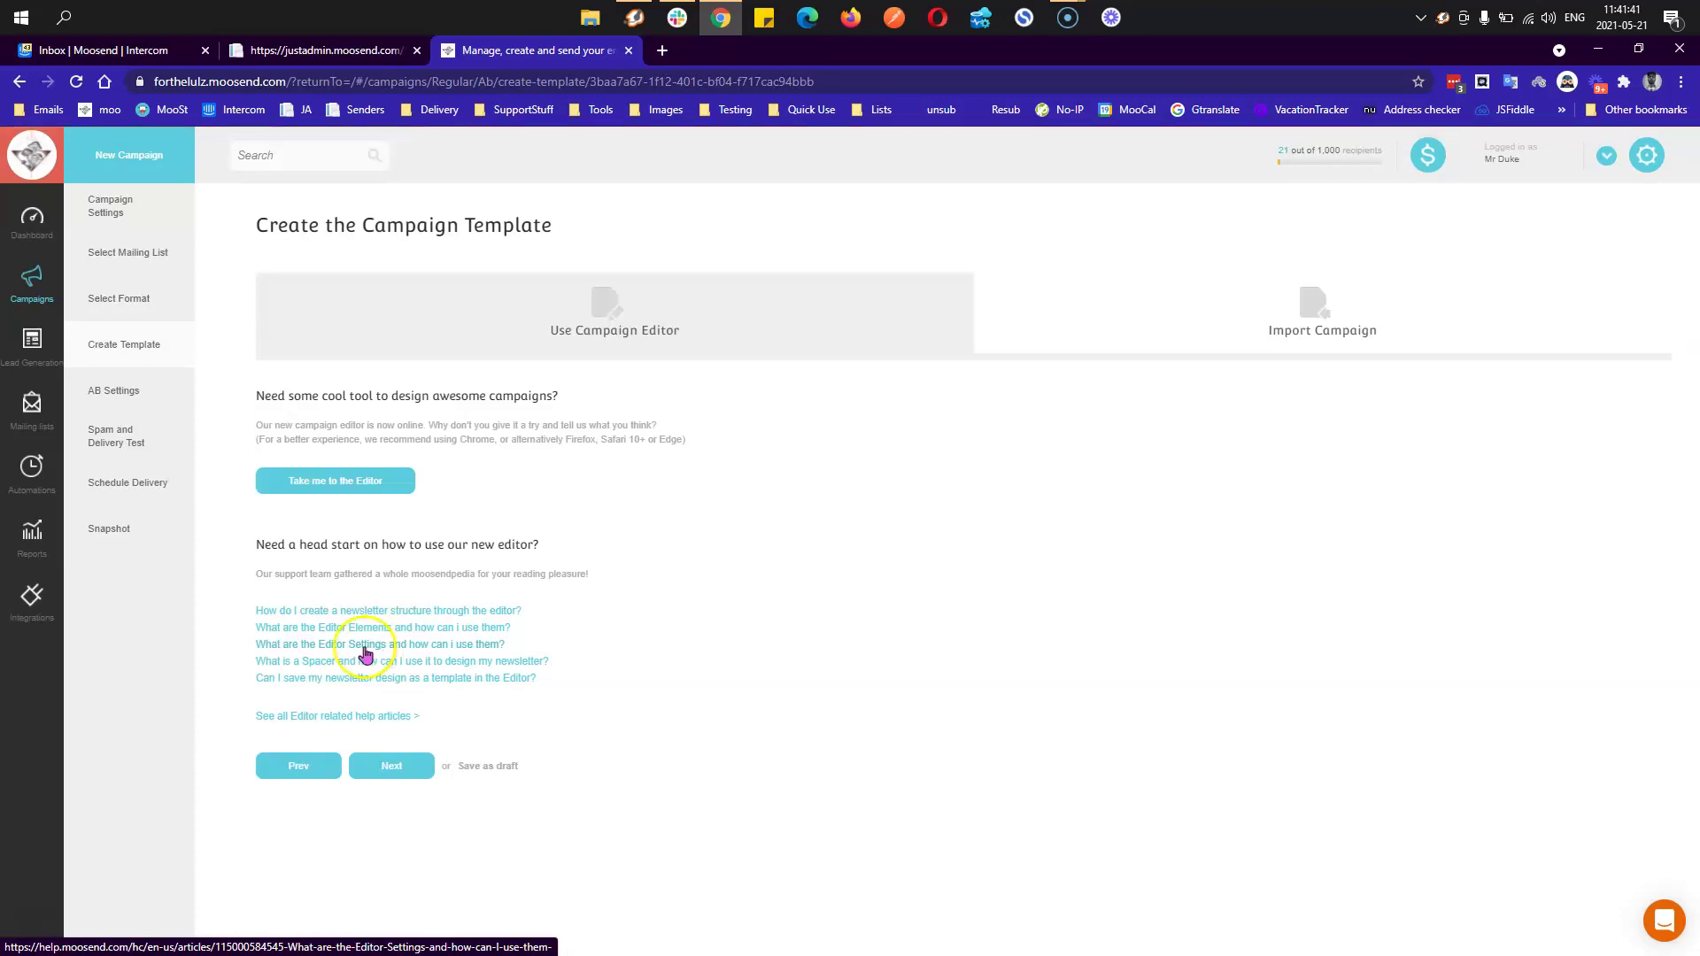
- Apply the test_1 library template in the campaign editor and update the campaign with it
left_click(387, 479)
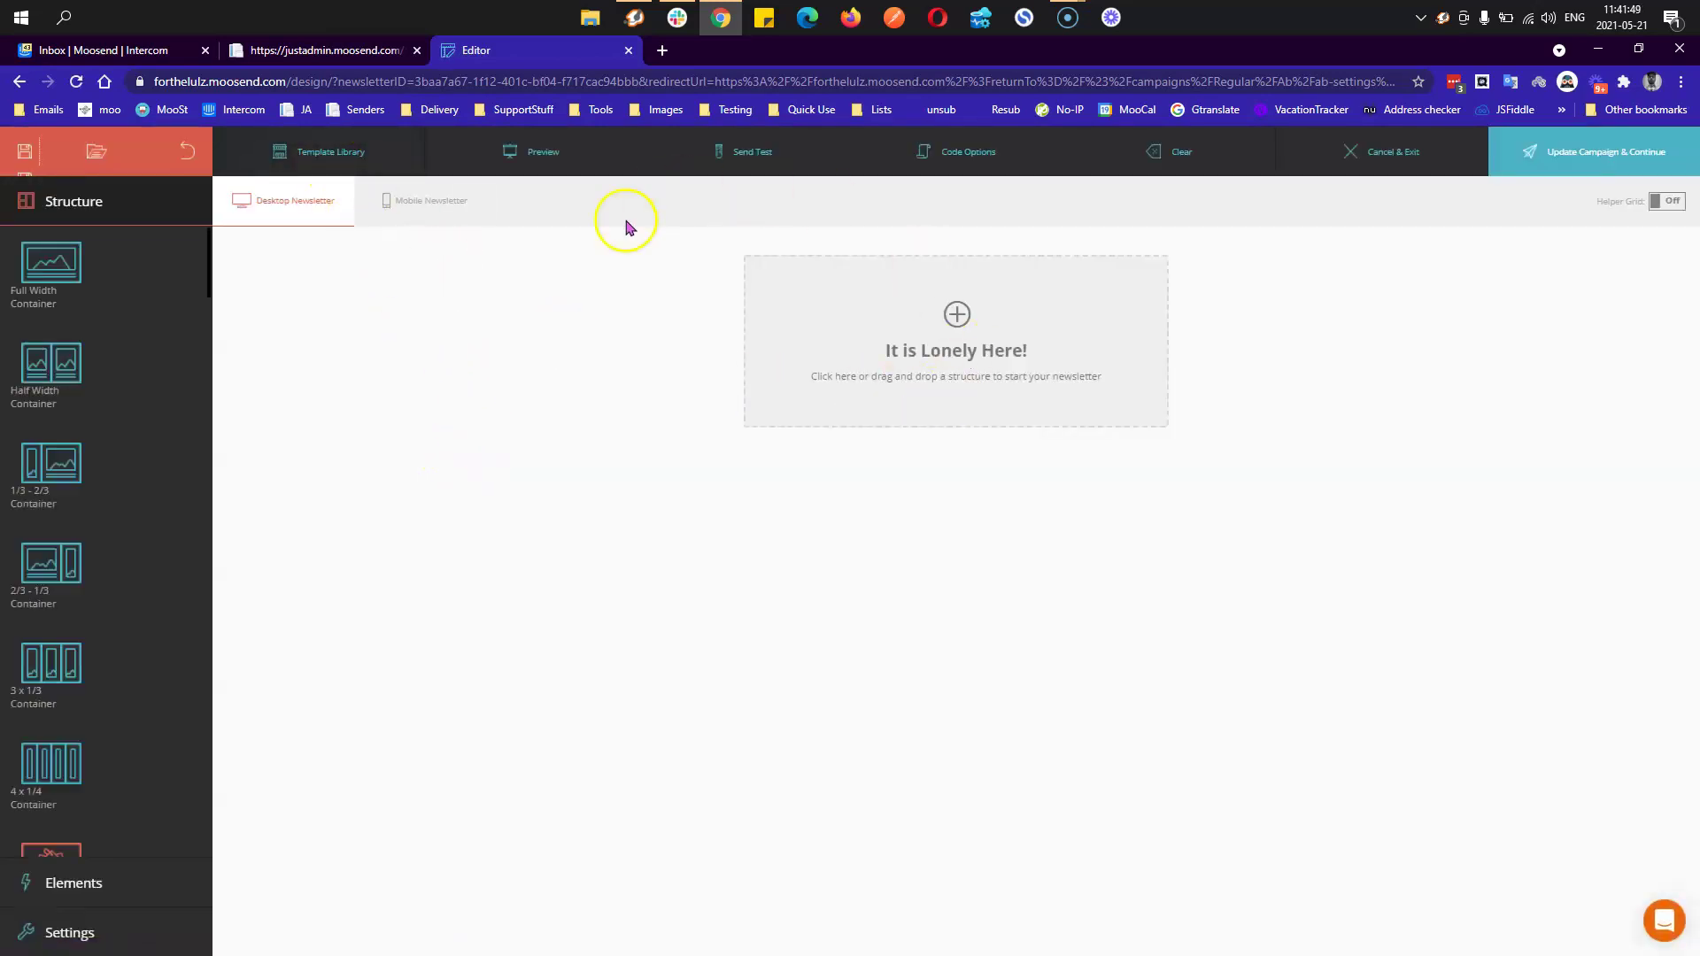
left_click(386, 158)
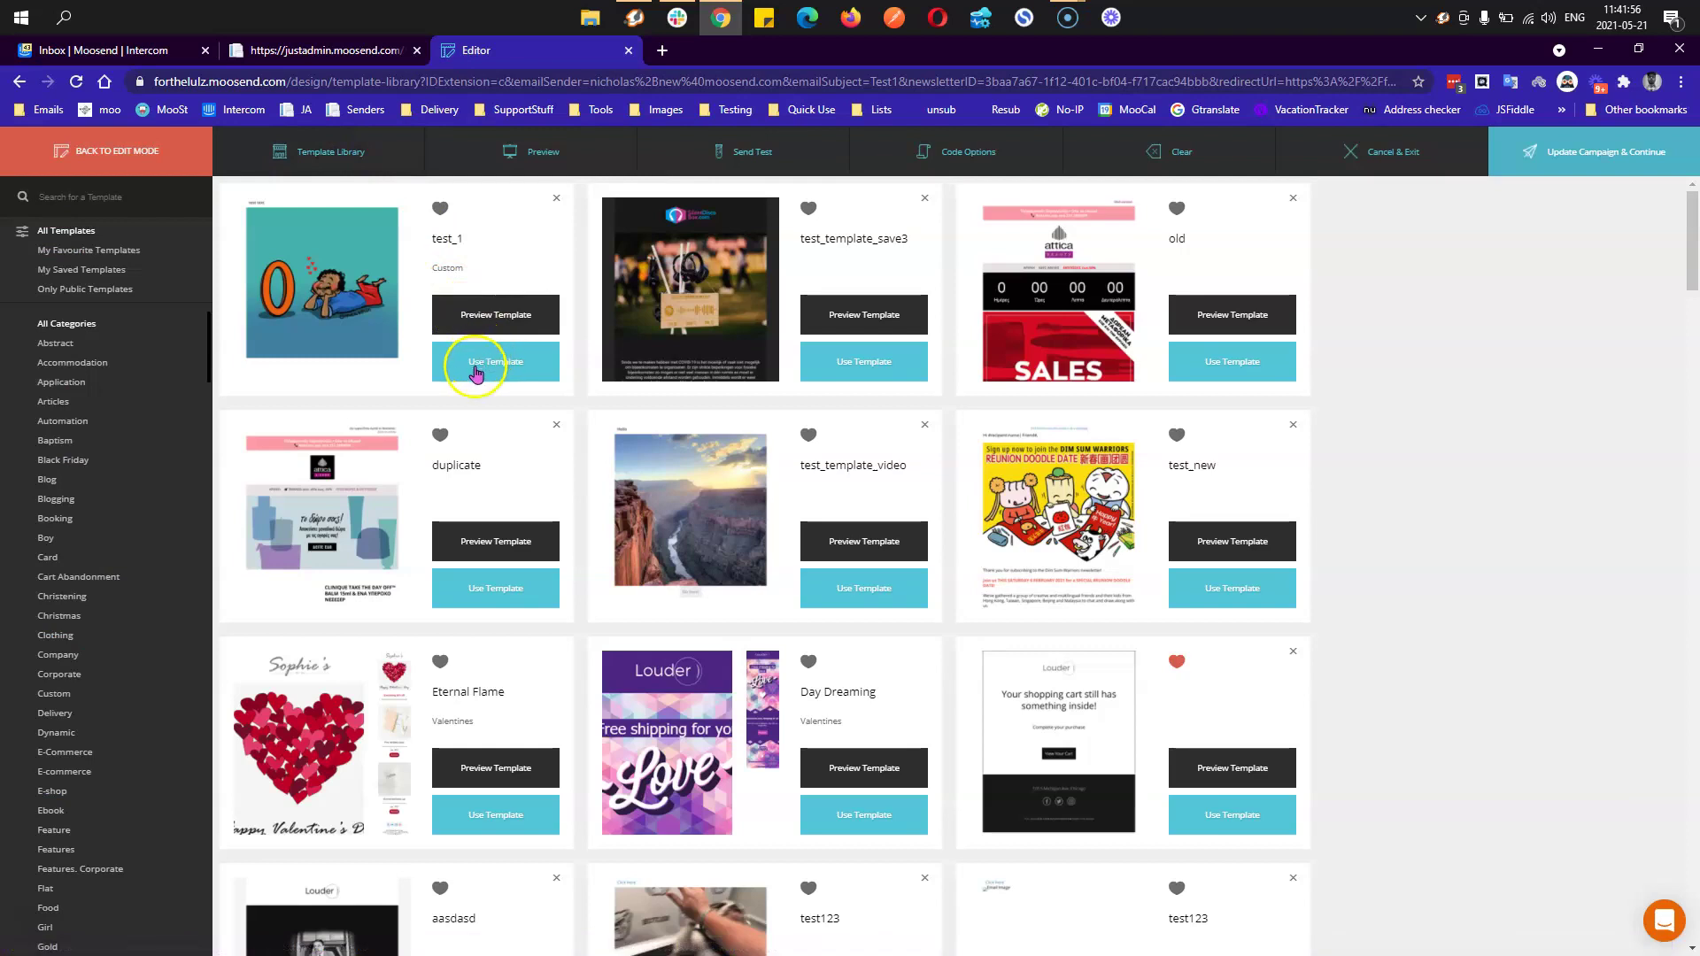
left_click(475, 367)
left_click(996, 323)
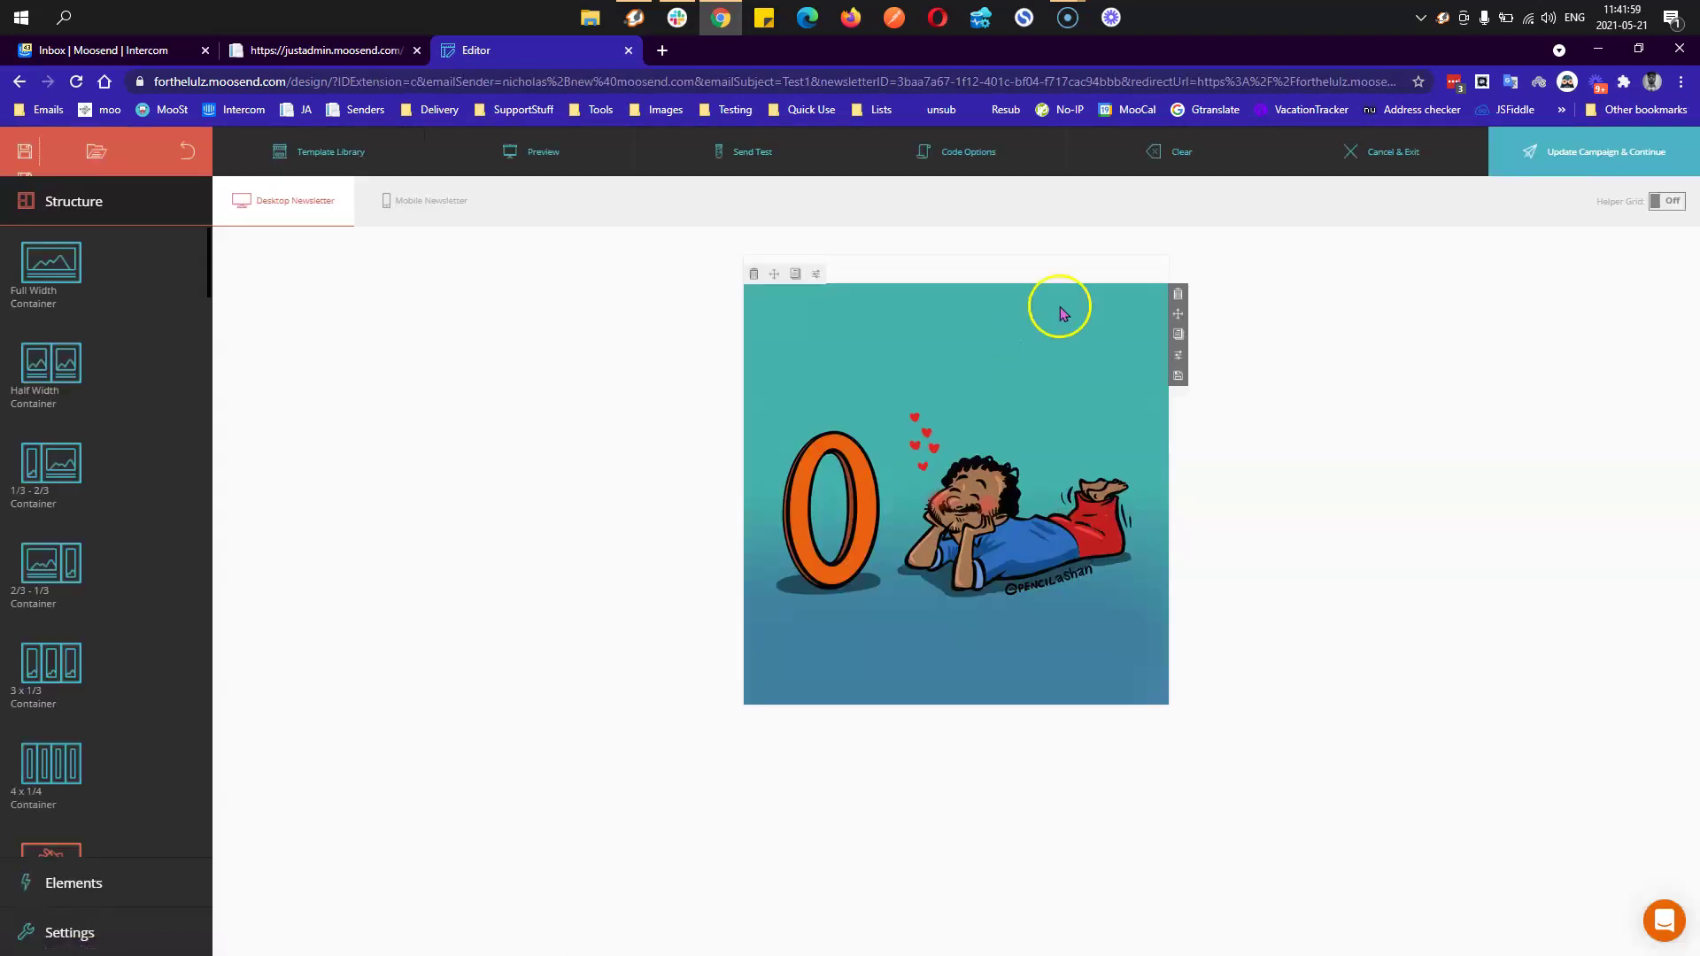
left_click(1558, 165)
left_click(1034, 405)
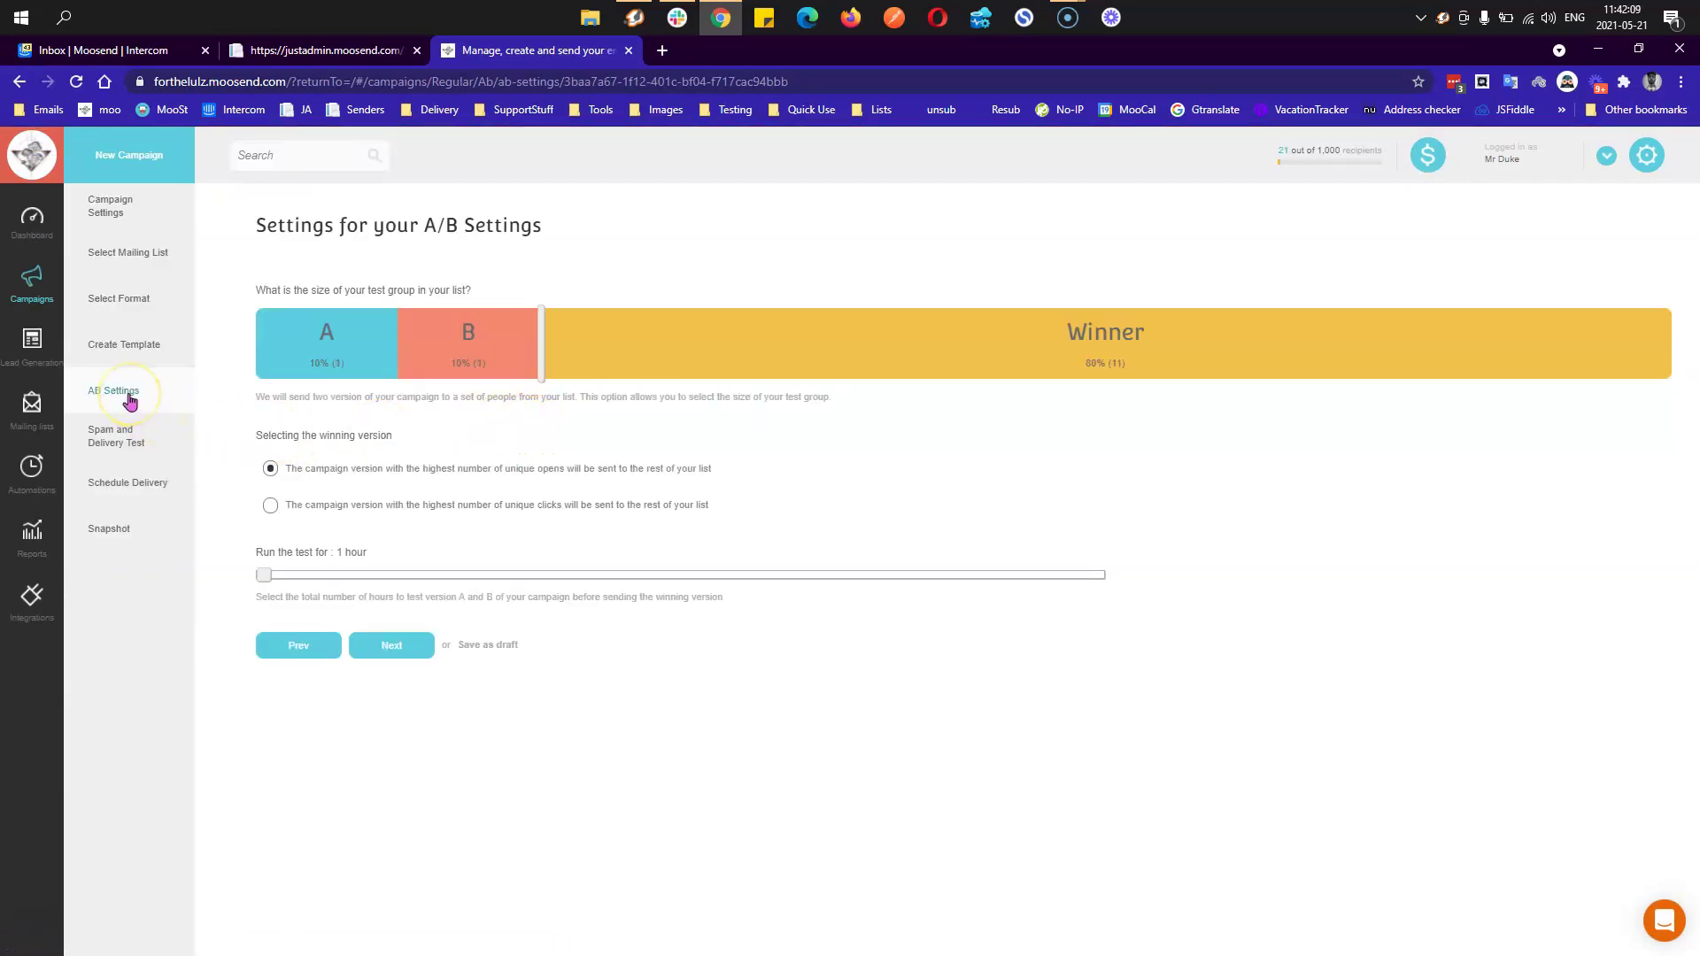
- Set the test groups to 18% each for versions A and B, and accept the 1 hour test duration
mouse_move(545, 348)
left_mouse_down()
mouse_move(496, 356)
mouse_move(529, 358)
left_mouse_up()
left_click_drag(526, 359, 1102, 397)
left_click_drag(1038, 372, 774, 365)
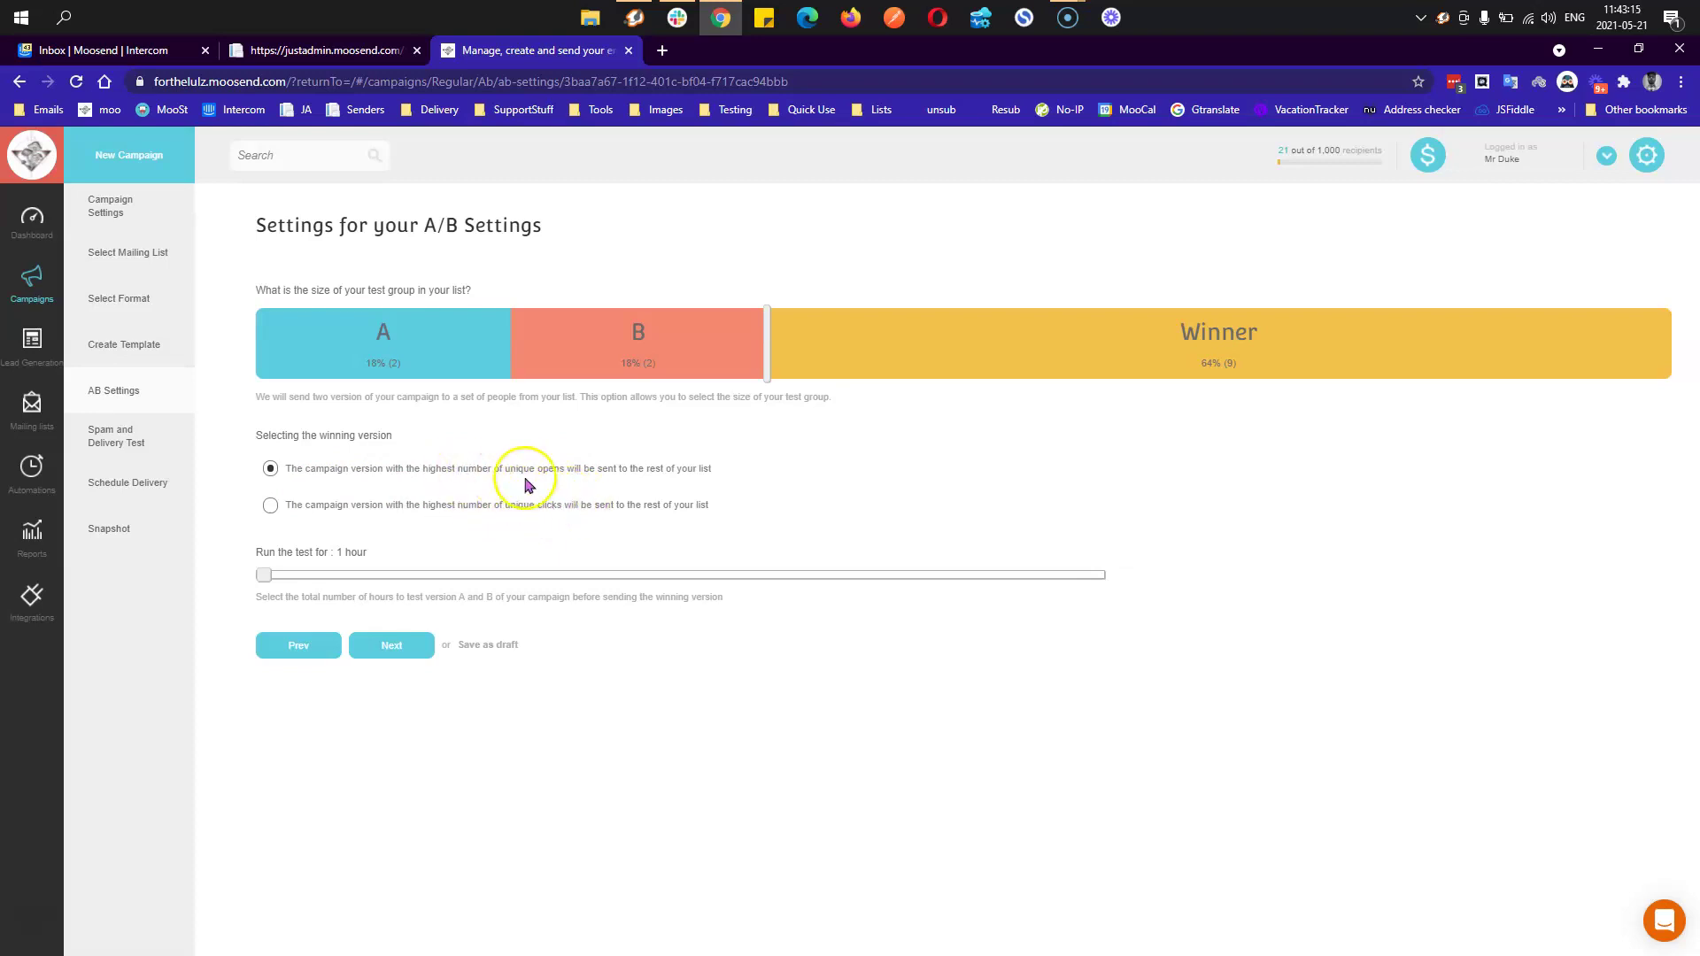
left_click_drag(263, 580, 231, 710)
left_click(391, 653)
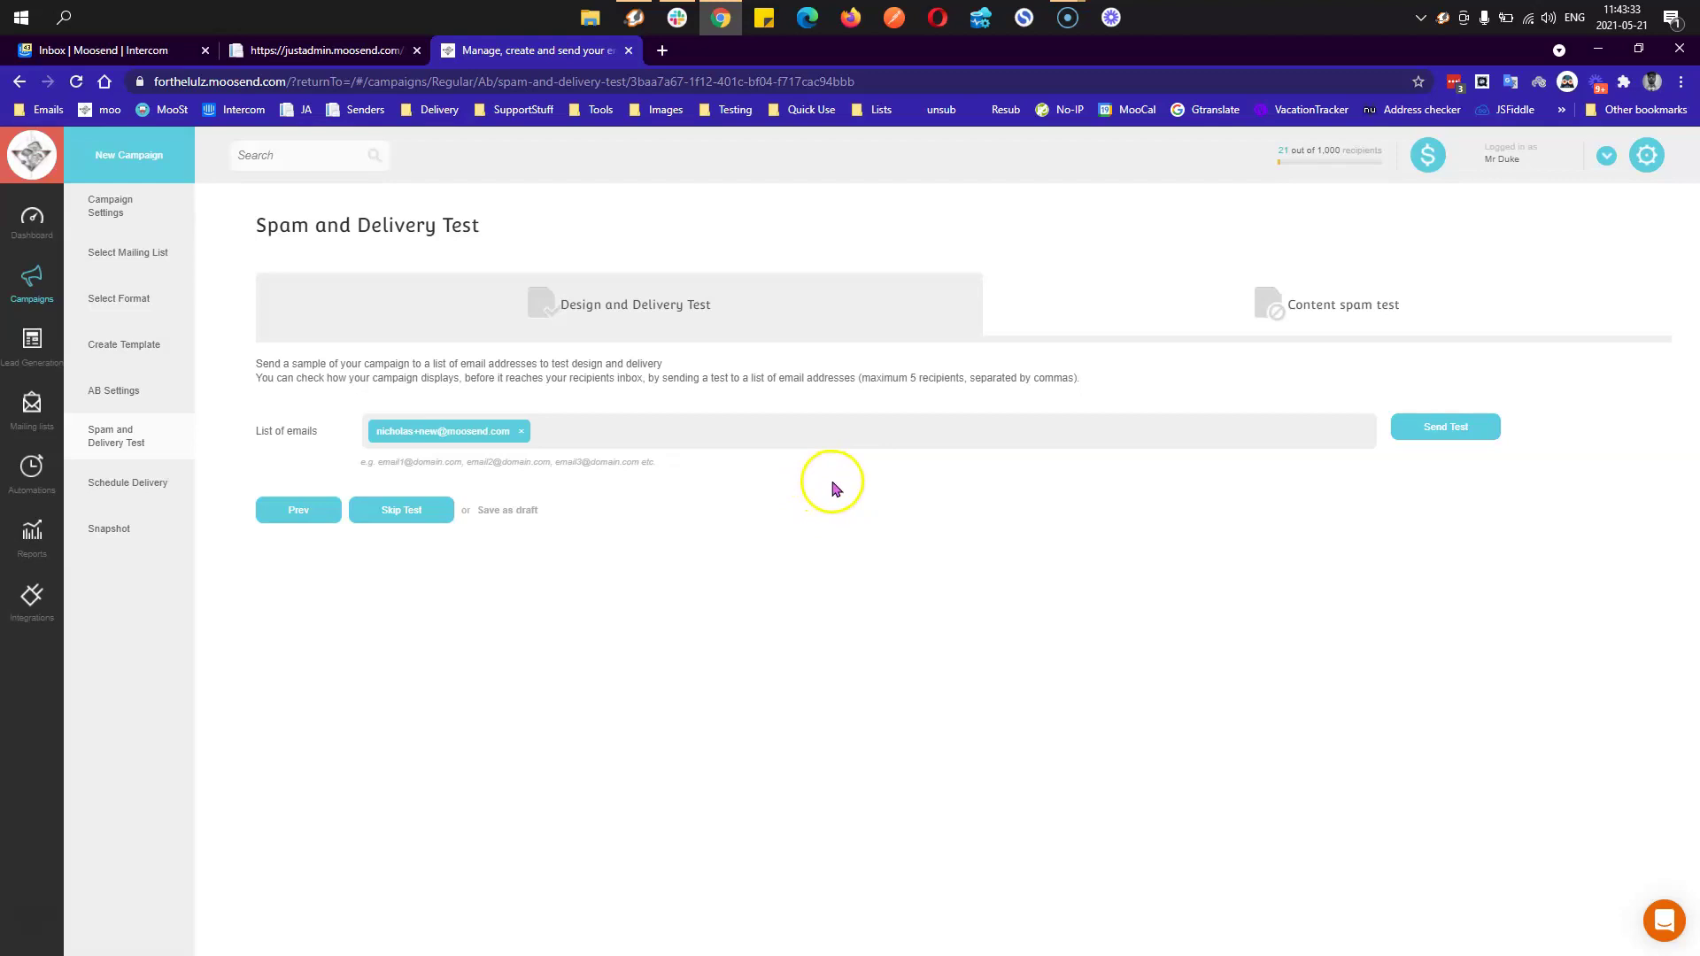
- Skip the spam and delivery test and accept immediate sending to reach the campaign snapshot
left_click(407, 509)
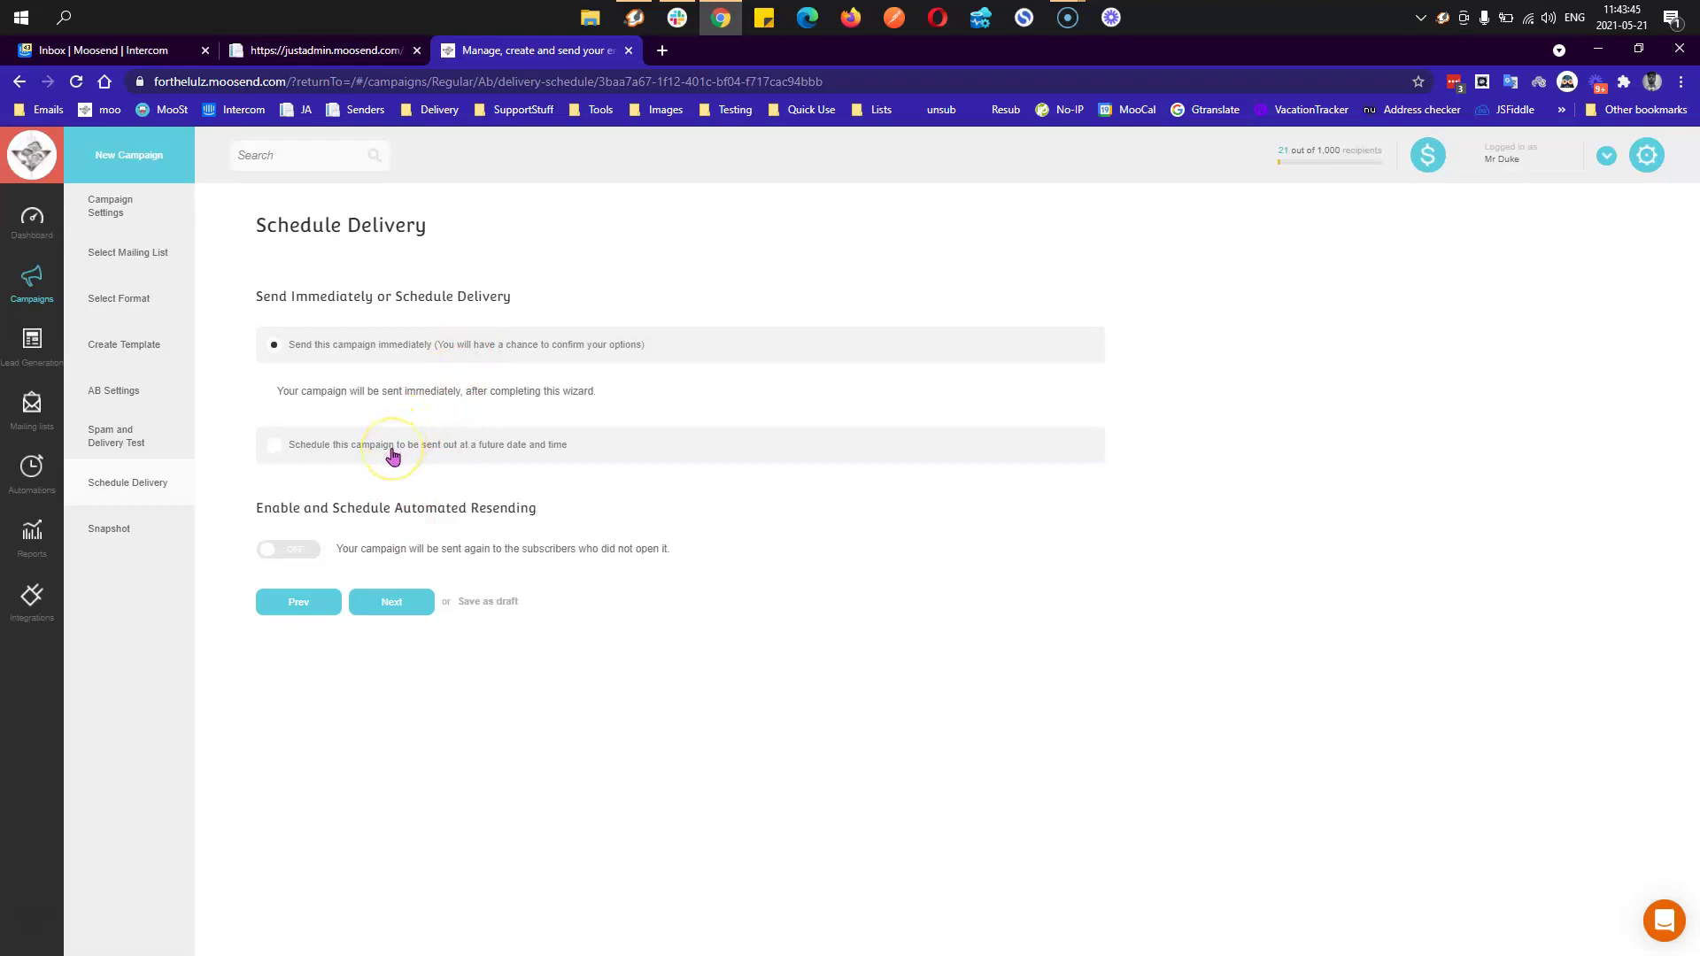
left_click(139, 450)
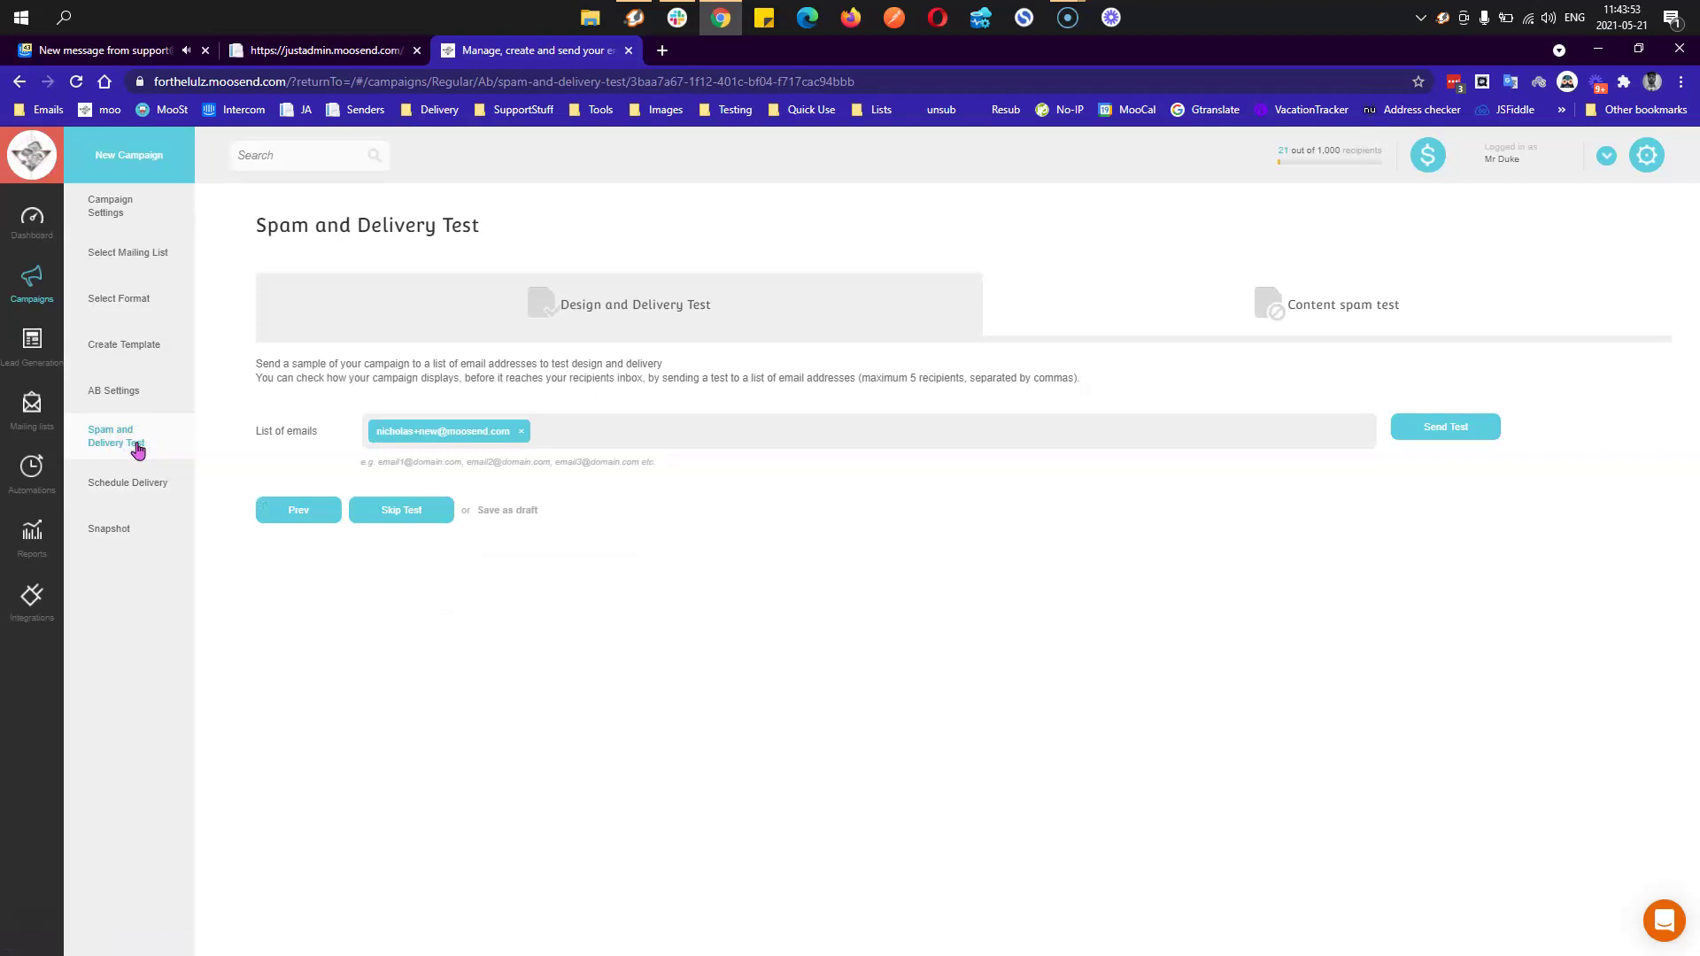
left_click(132, 455)
left_click(120, 489)
left_click(384, 510)
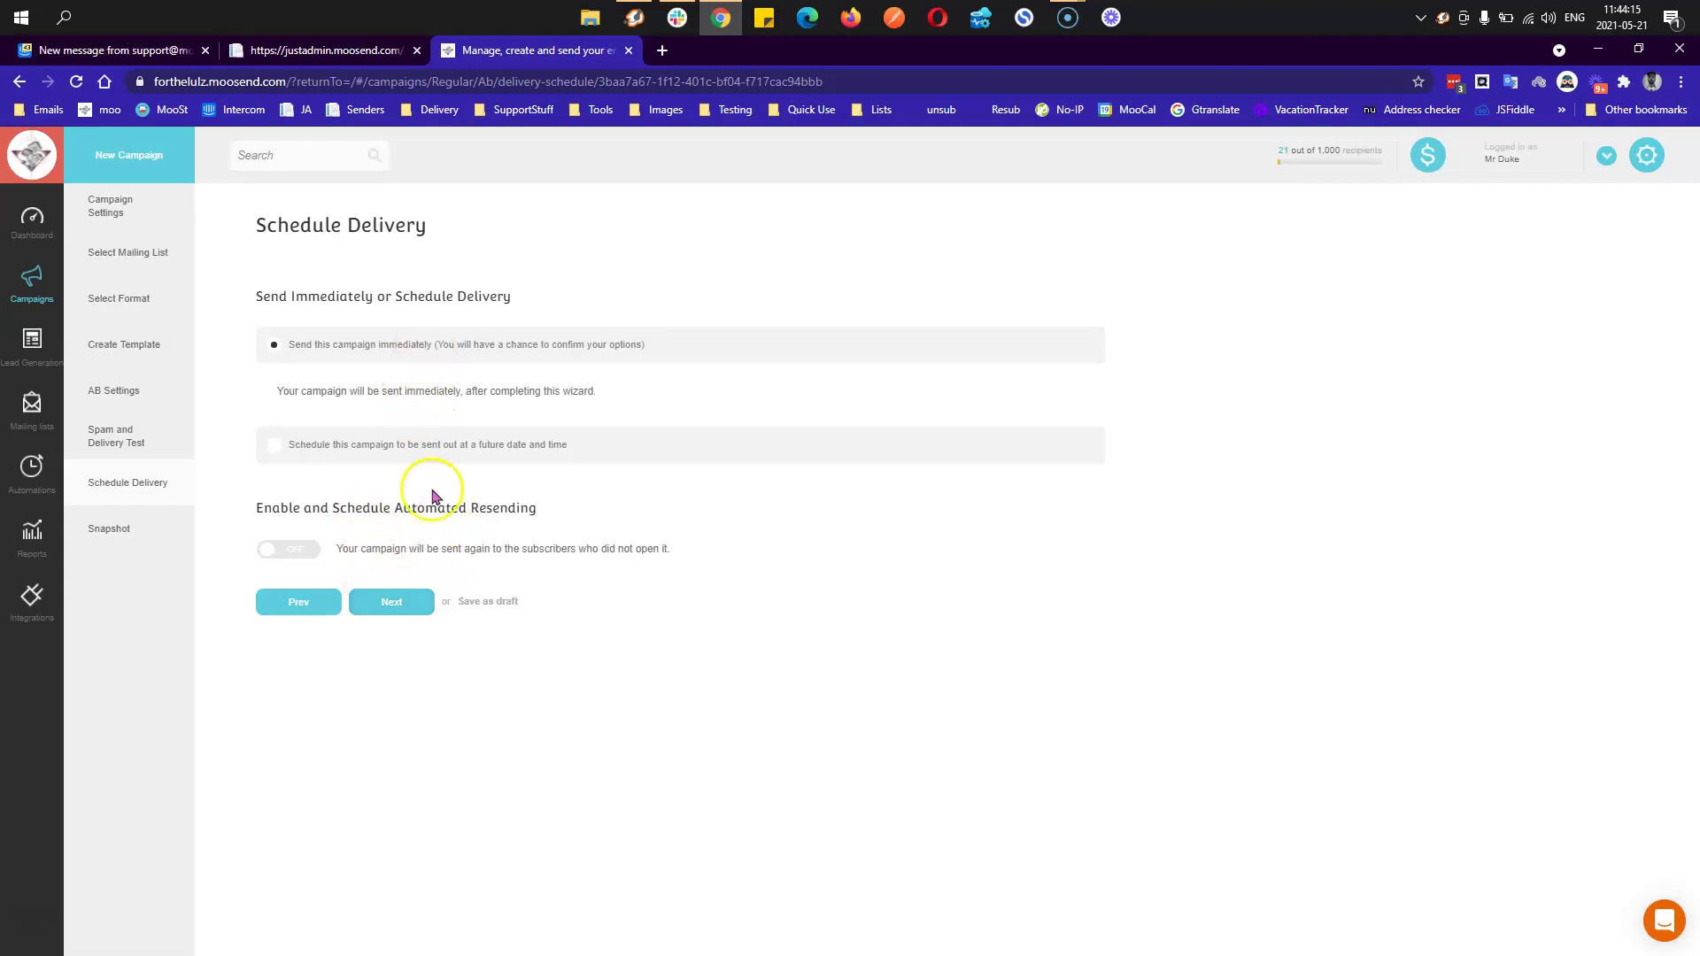
left_click(395, 608)
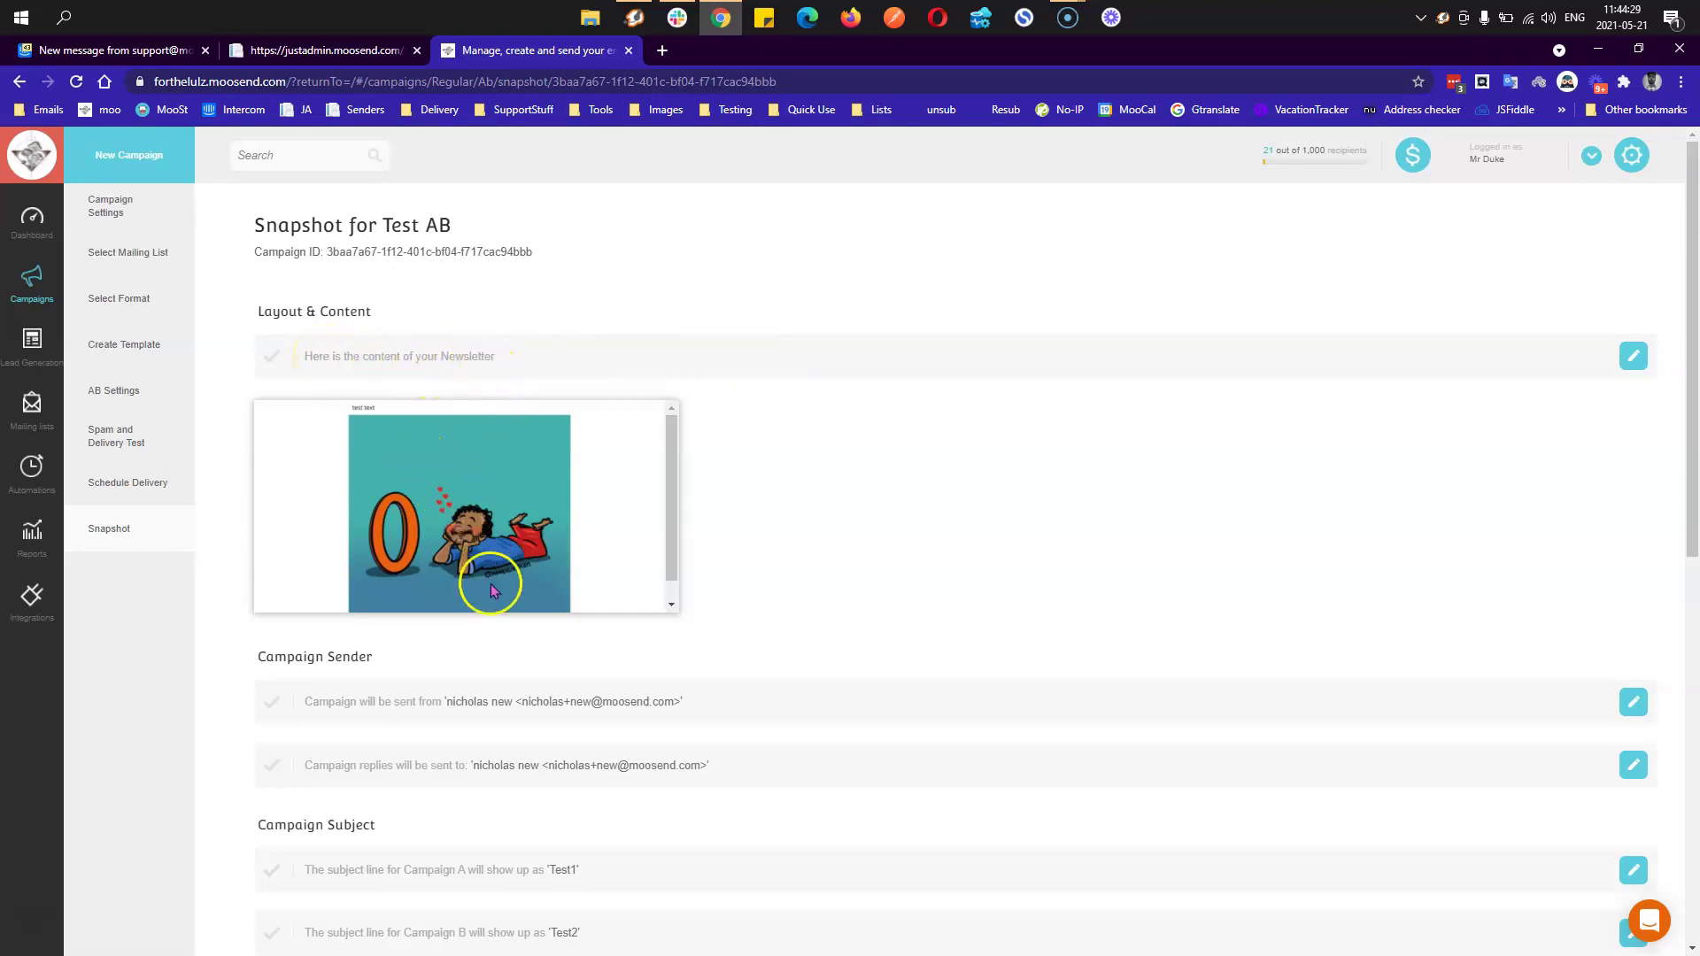
- Review the Test AB snapshot from its content down to the delivery details and send the campaign
scroll(486, 567, "down", 1)
scroll(486, 513, "up", 1)
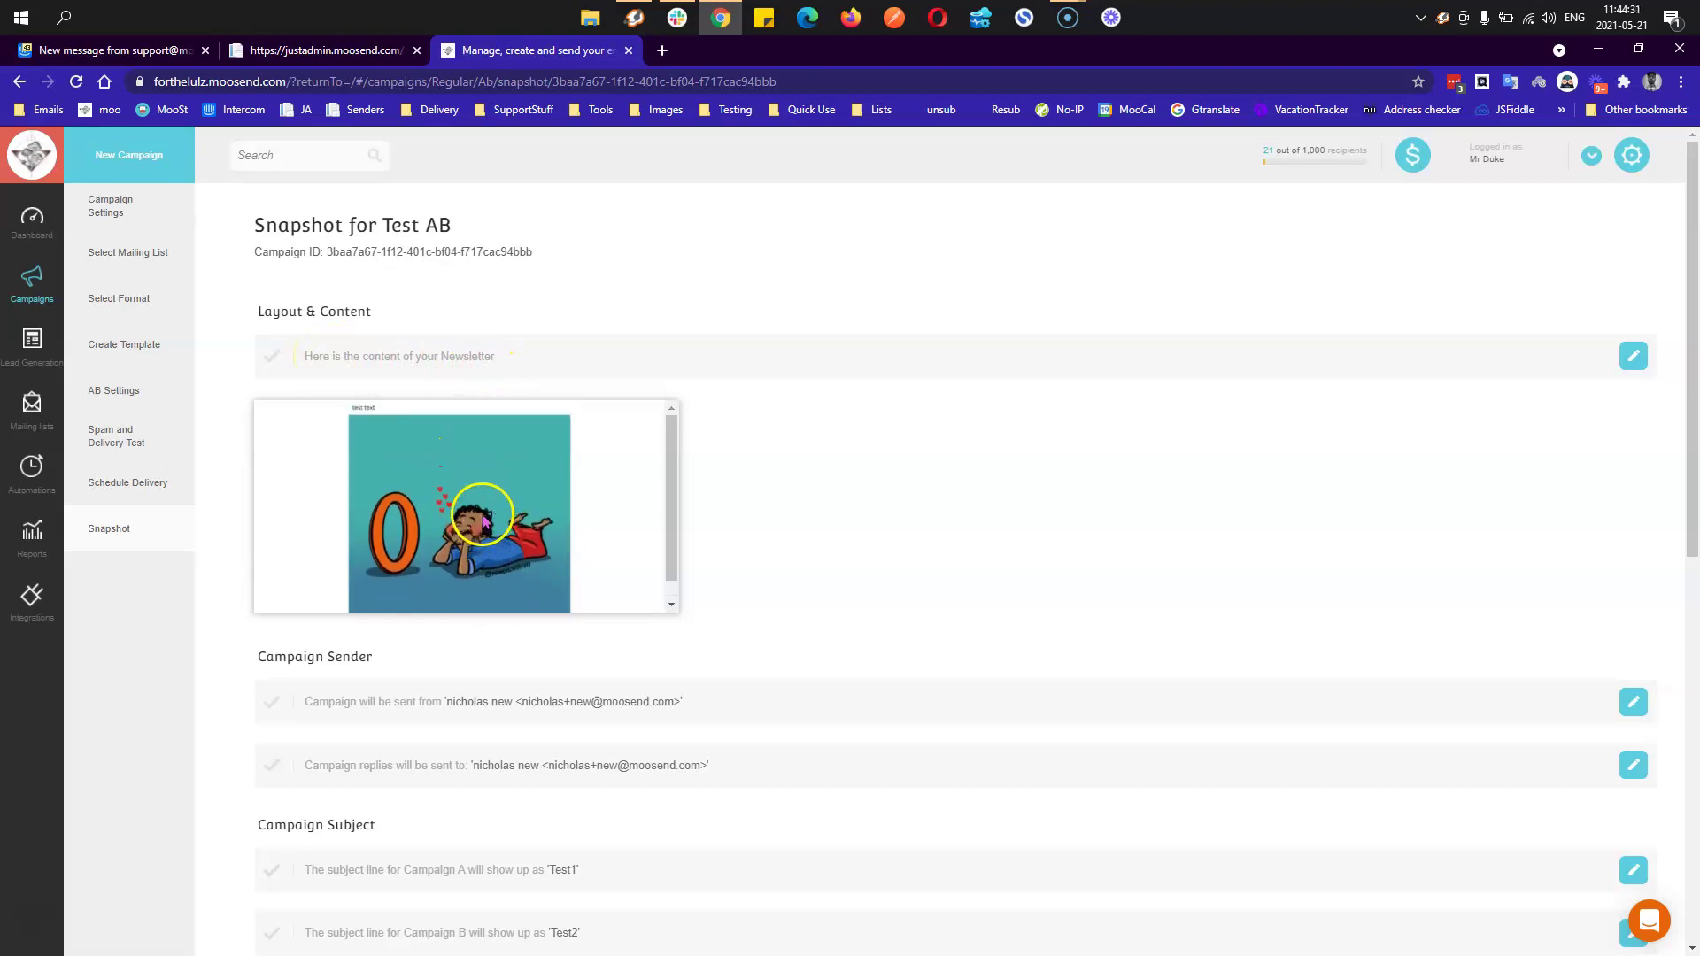
scroll(790, 532, "down", 1)
scroll(791, 531, "down", 3)
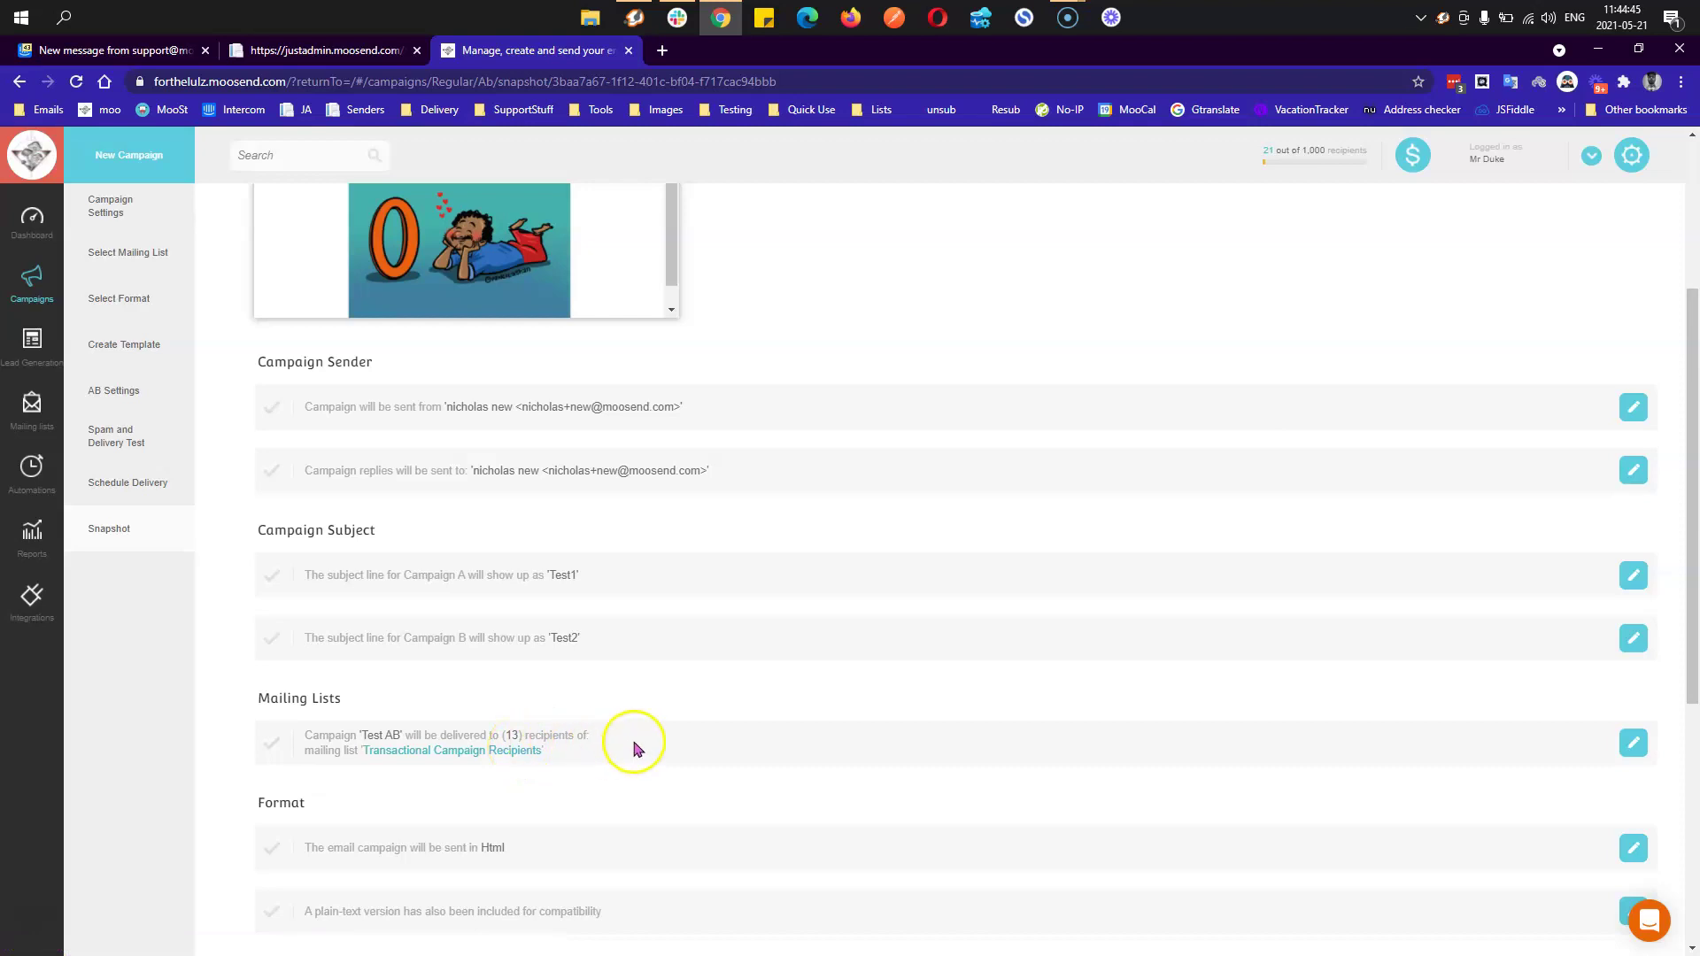
scroll(634, 744, "down", 5)
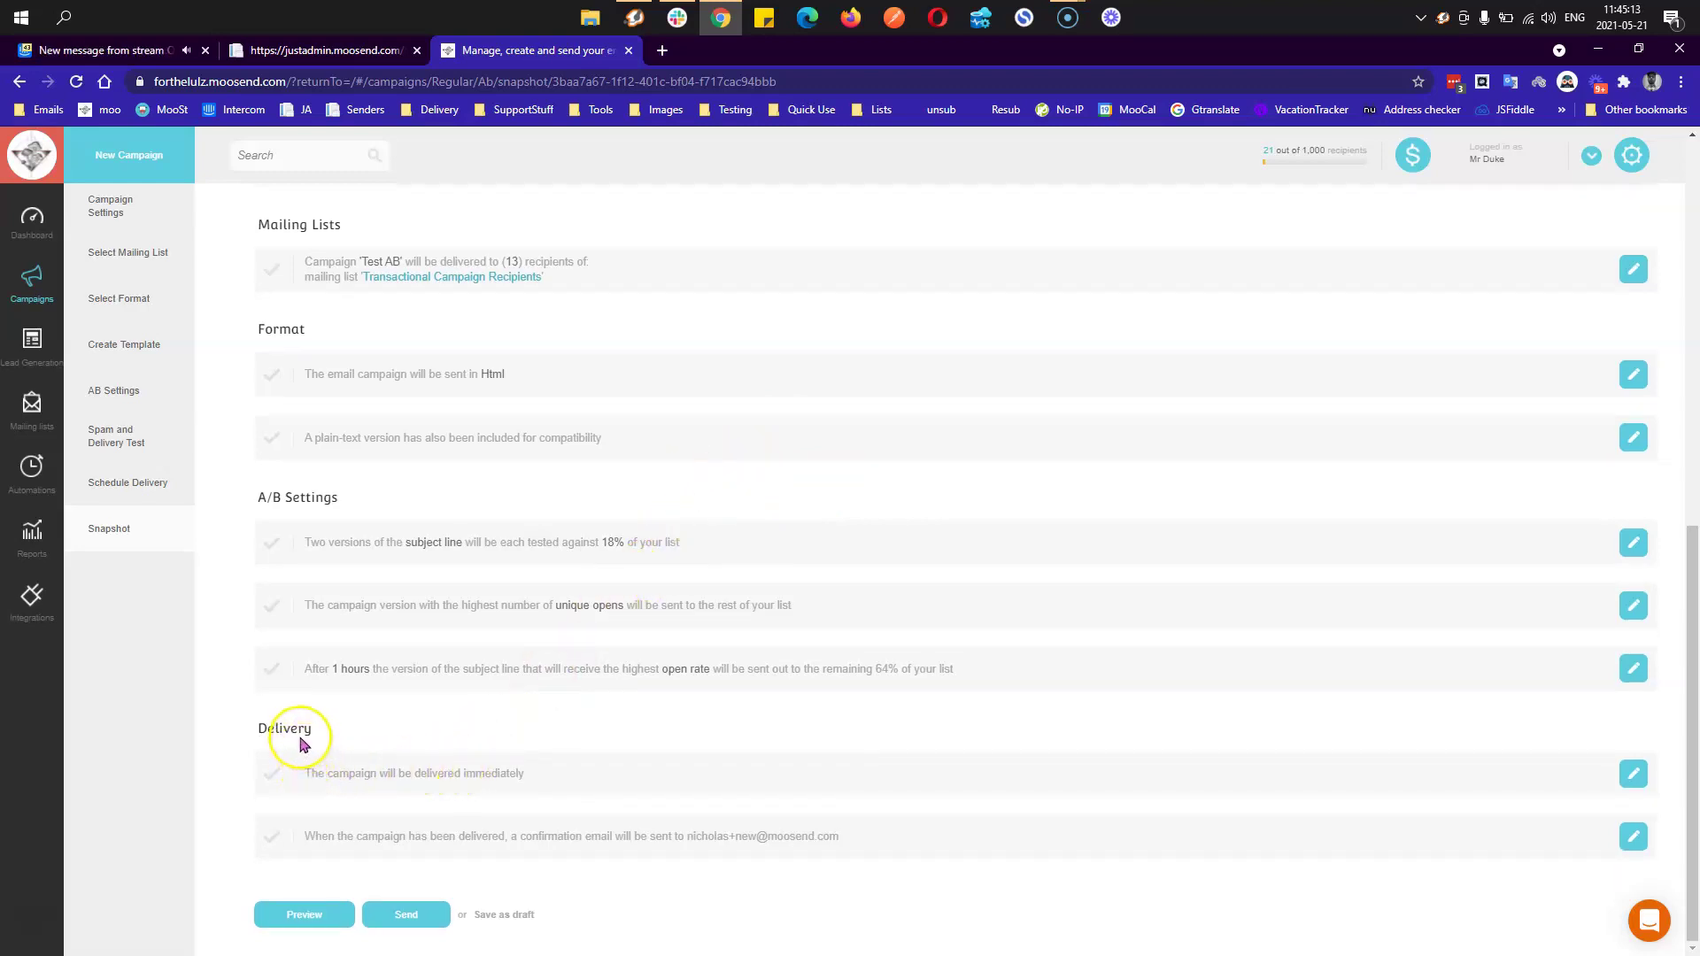
left_click_drag(311, 773, 405, 774)
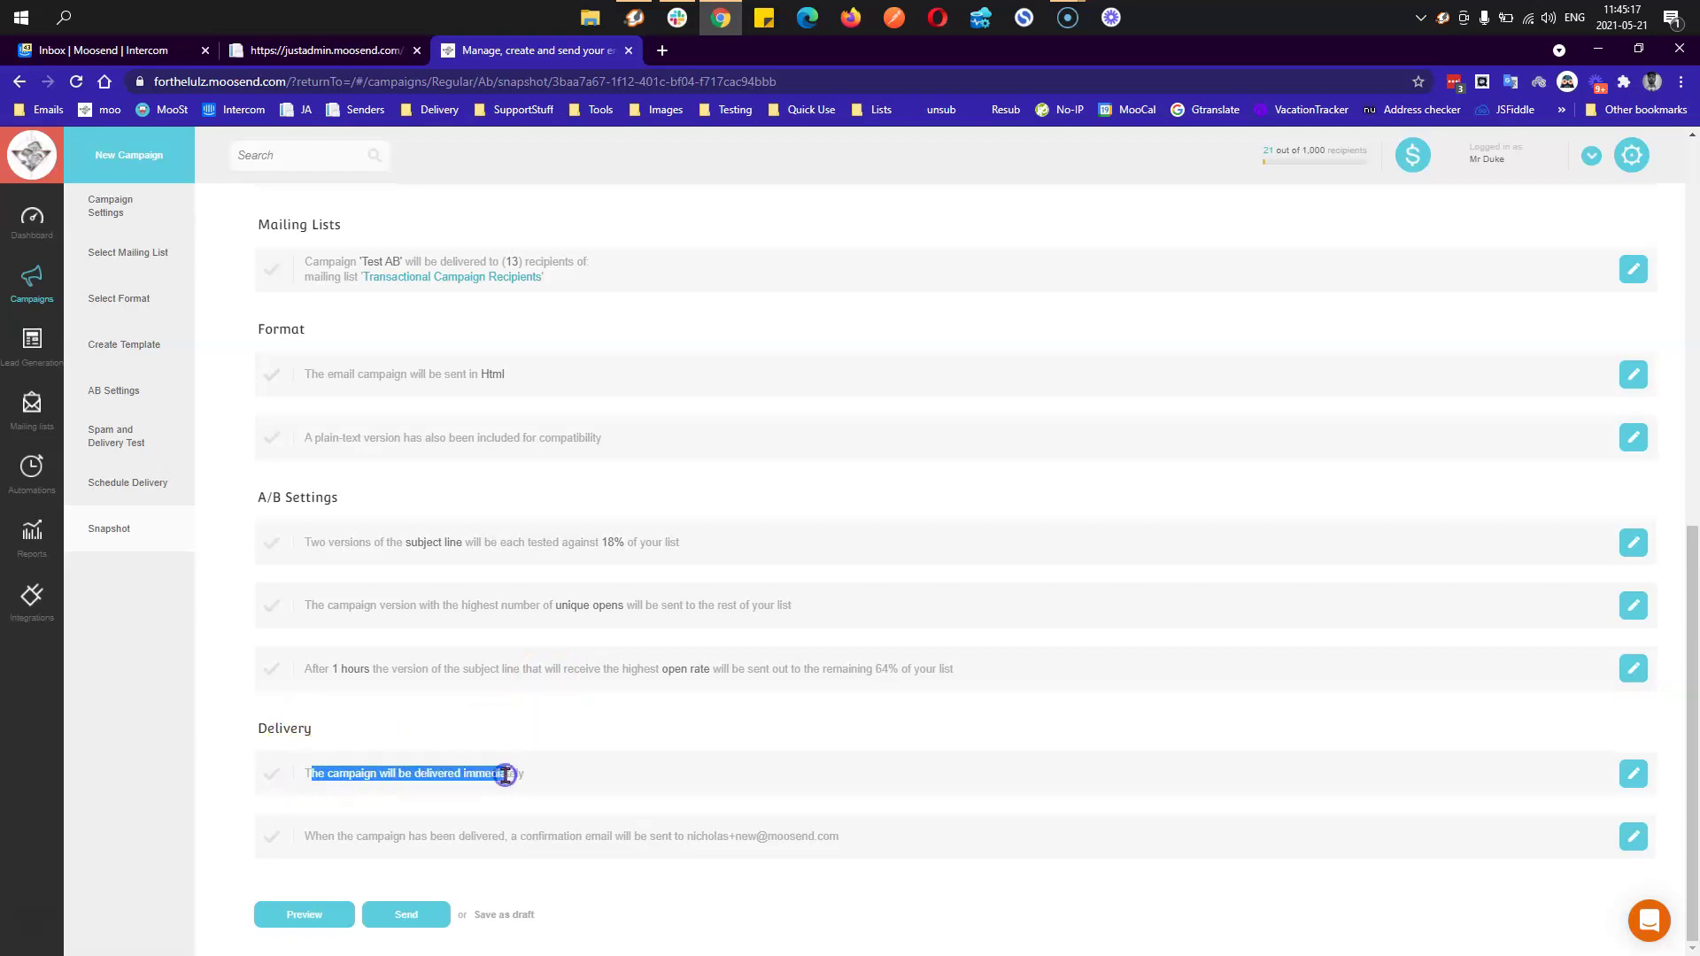
left_click(348, 837)
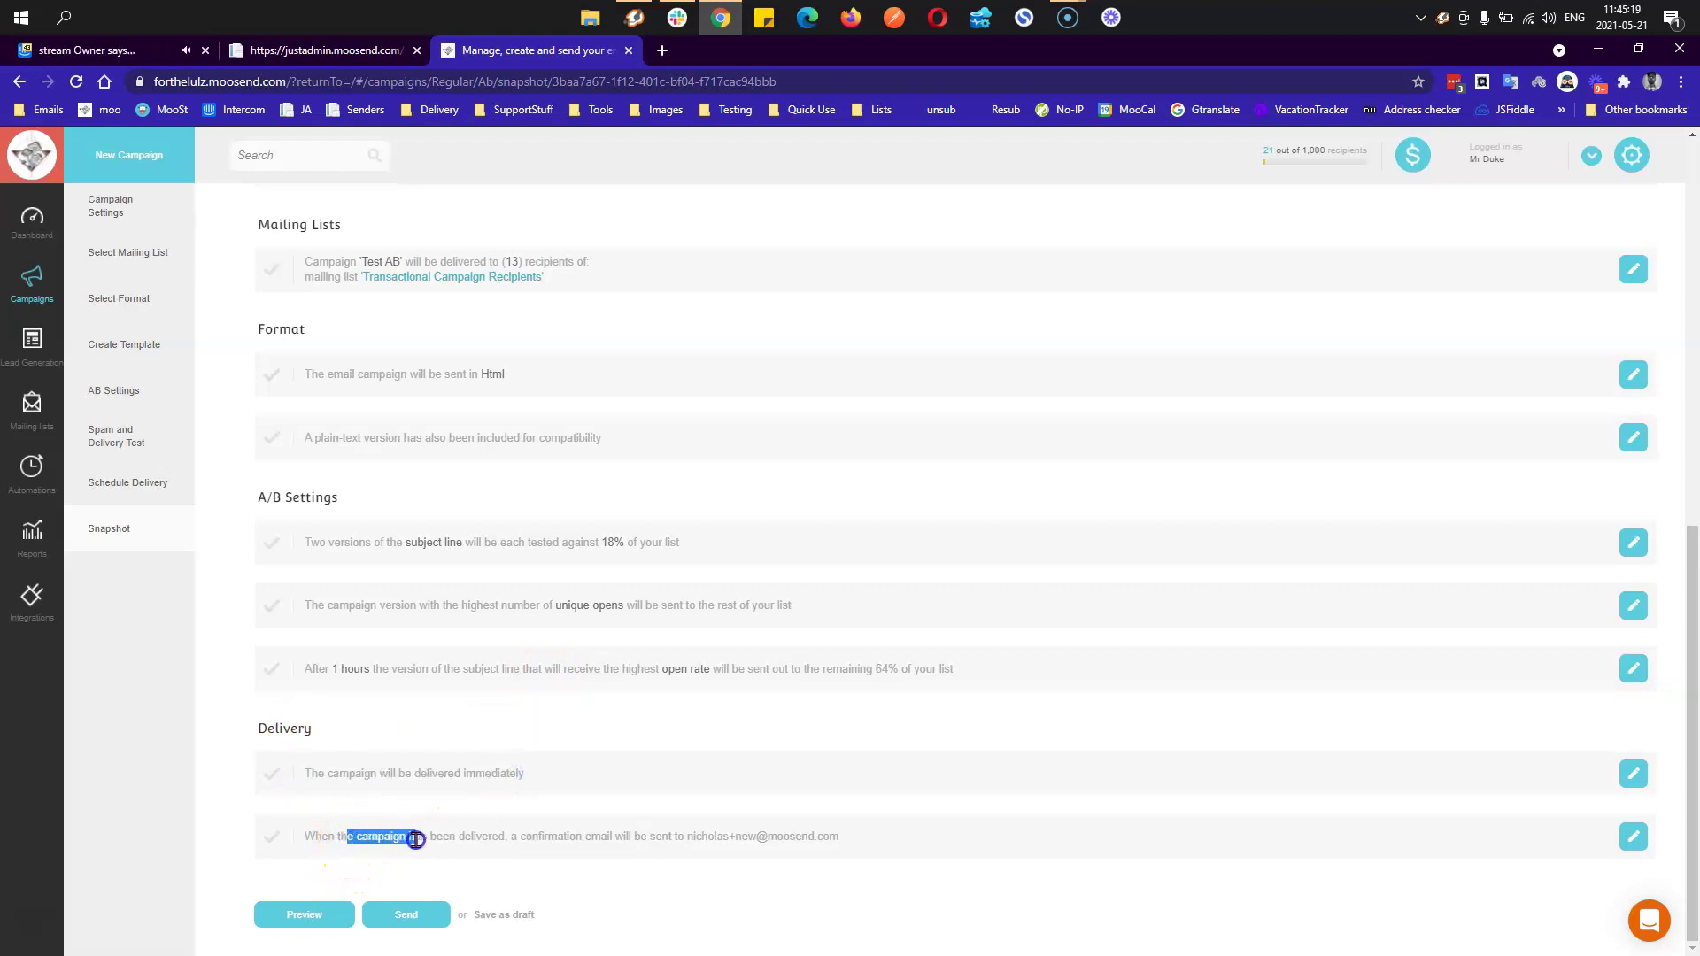
left_click_drag(539, 840, 806, 842)
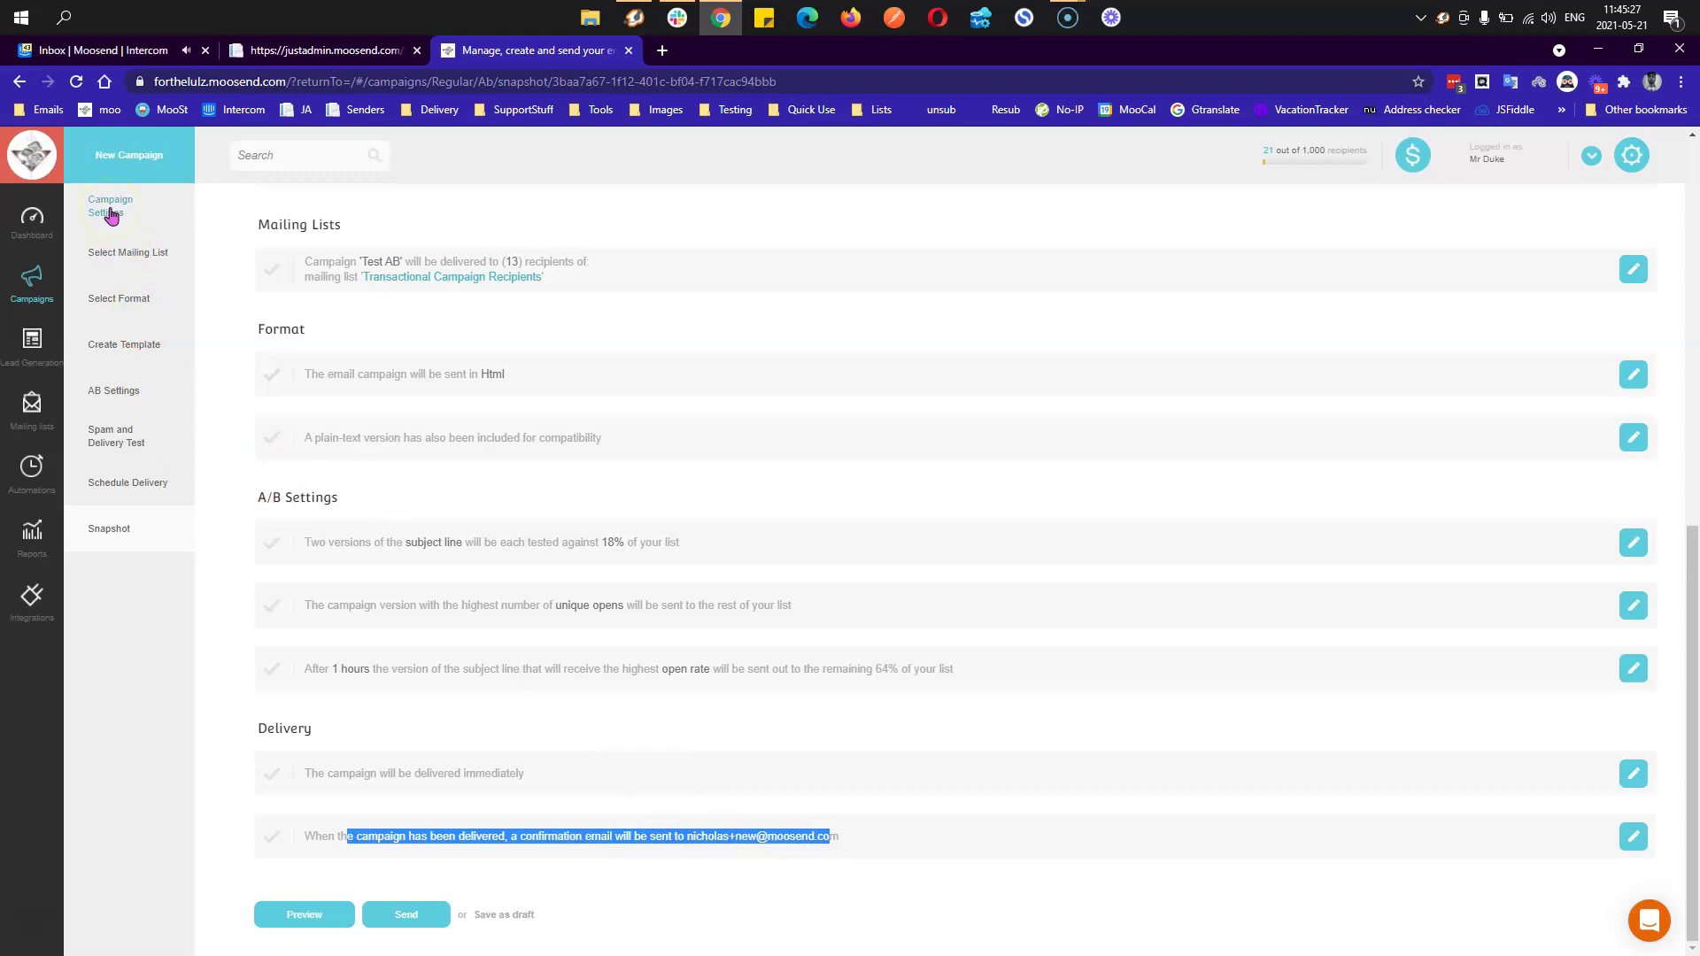
left_click(418, 921)
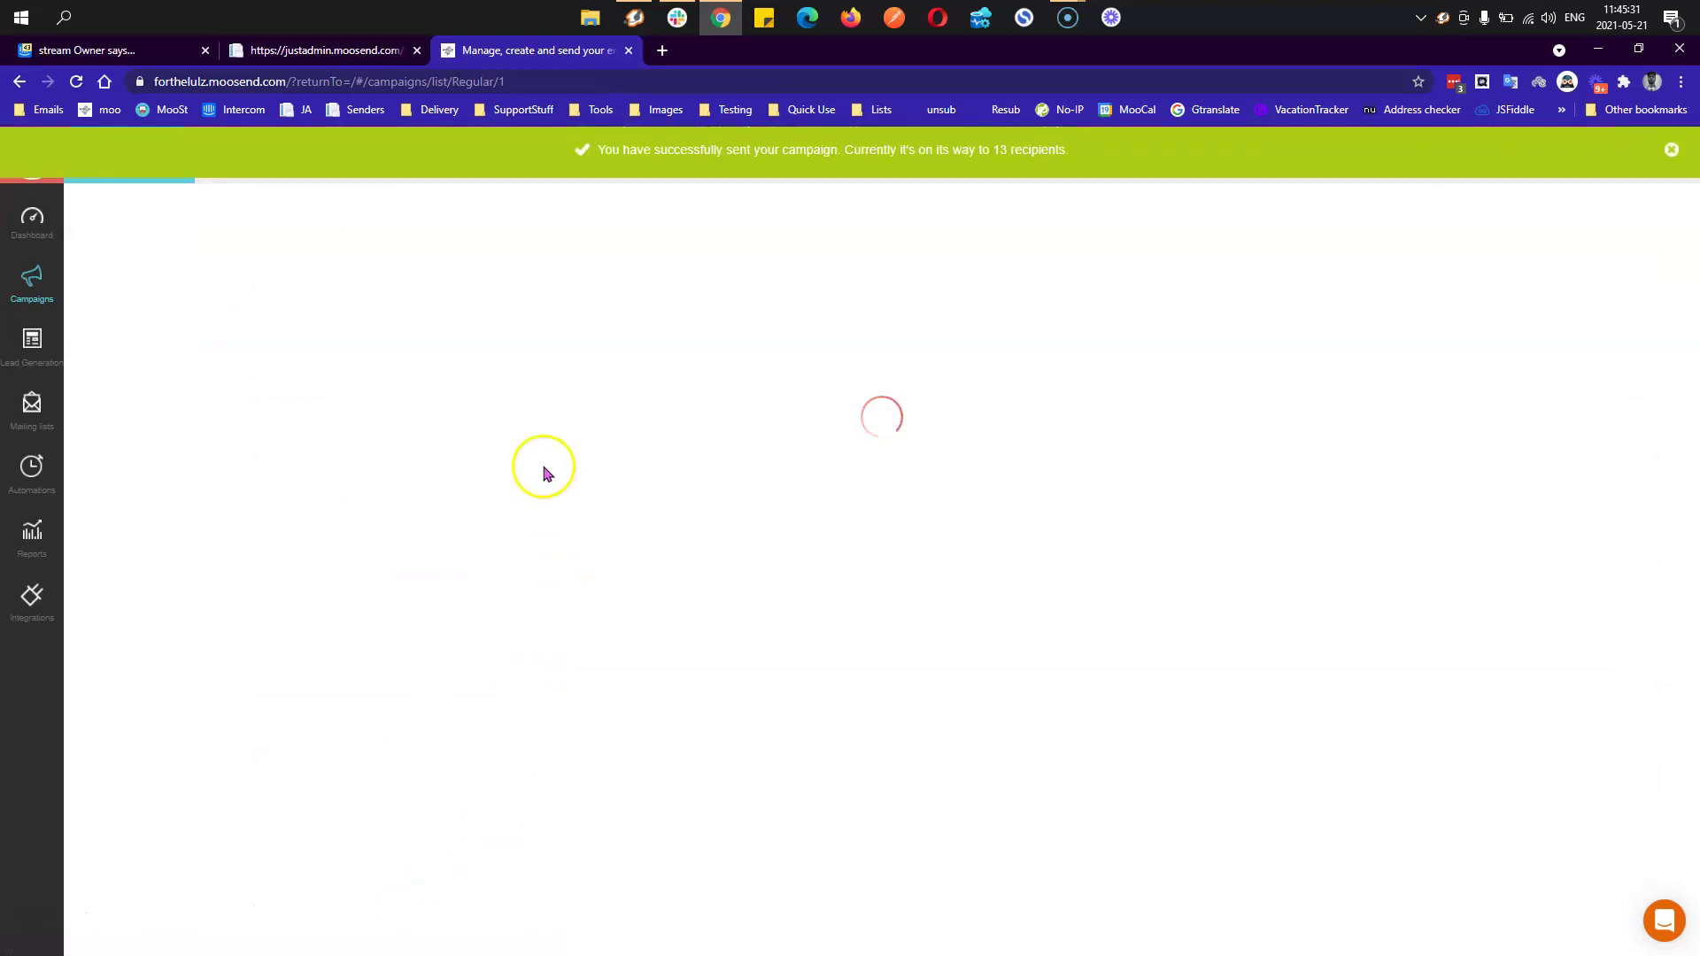
- Open the Gmail inbox in a new browser tab and refresh it to check for the campaign emails
left_click(64, 119)
middle_click(71, 141)
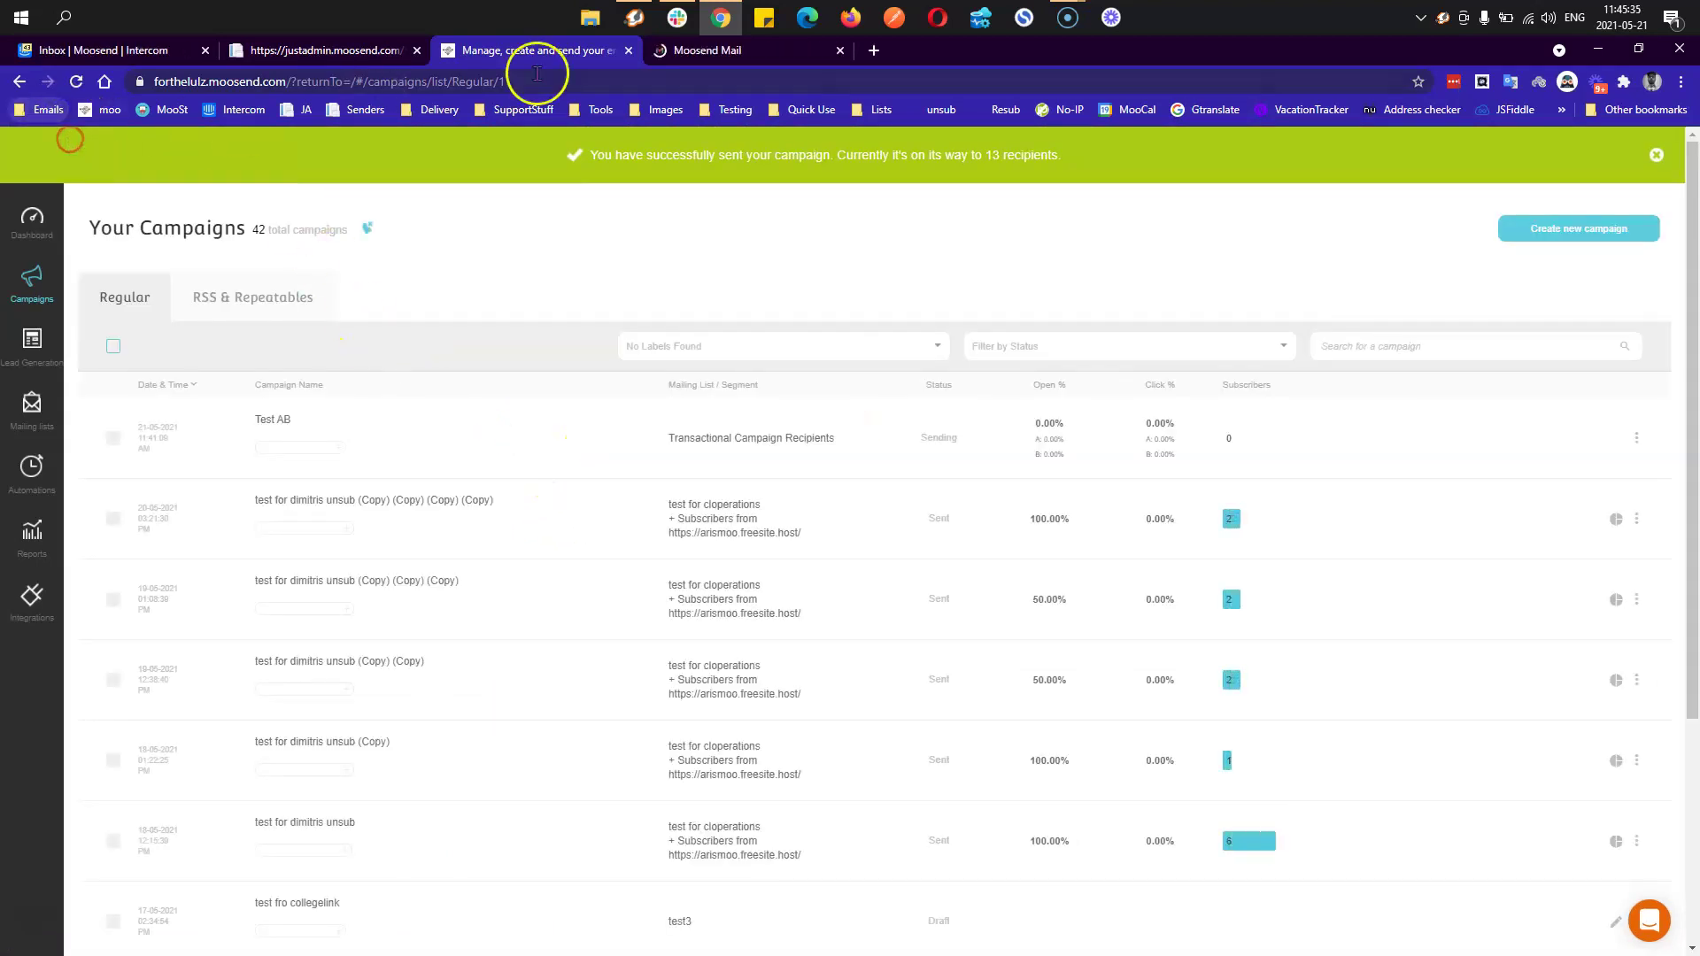
left_click(673, 50)
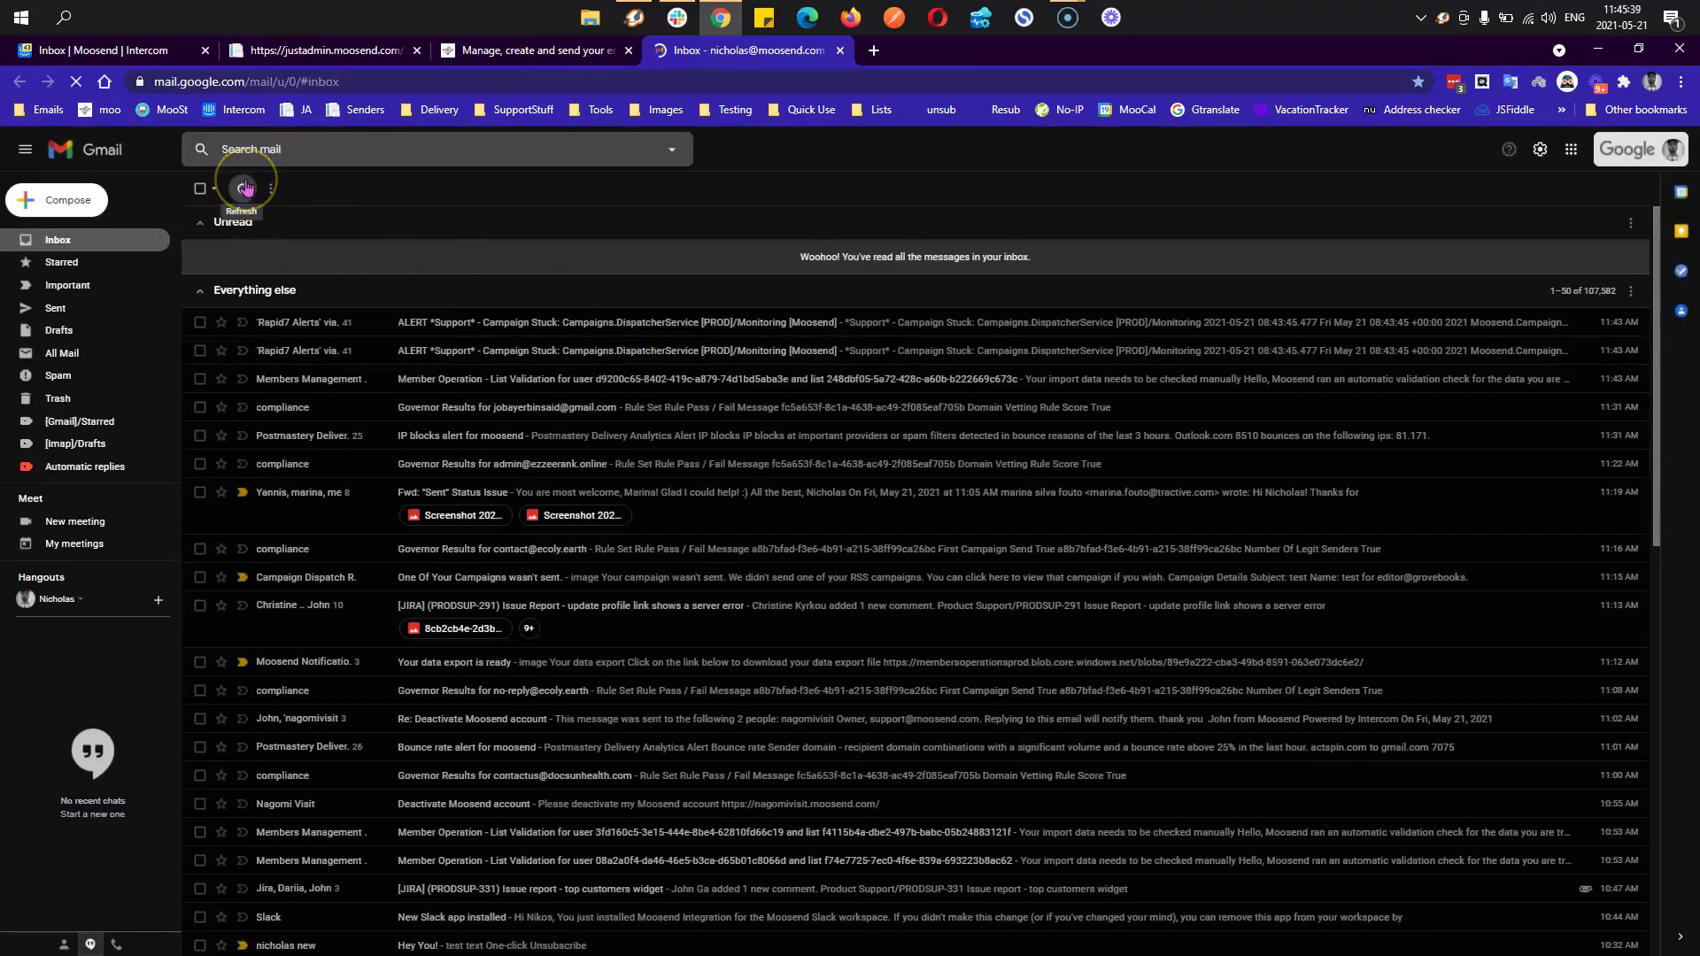
left_click(245, 188)
left_click(245, 188)
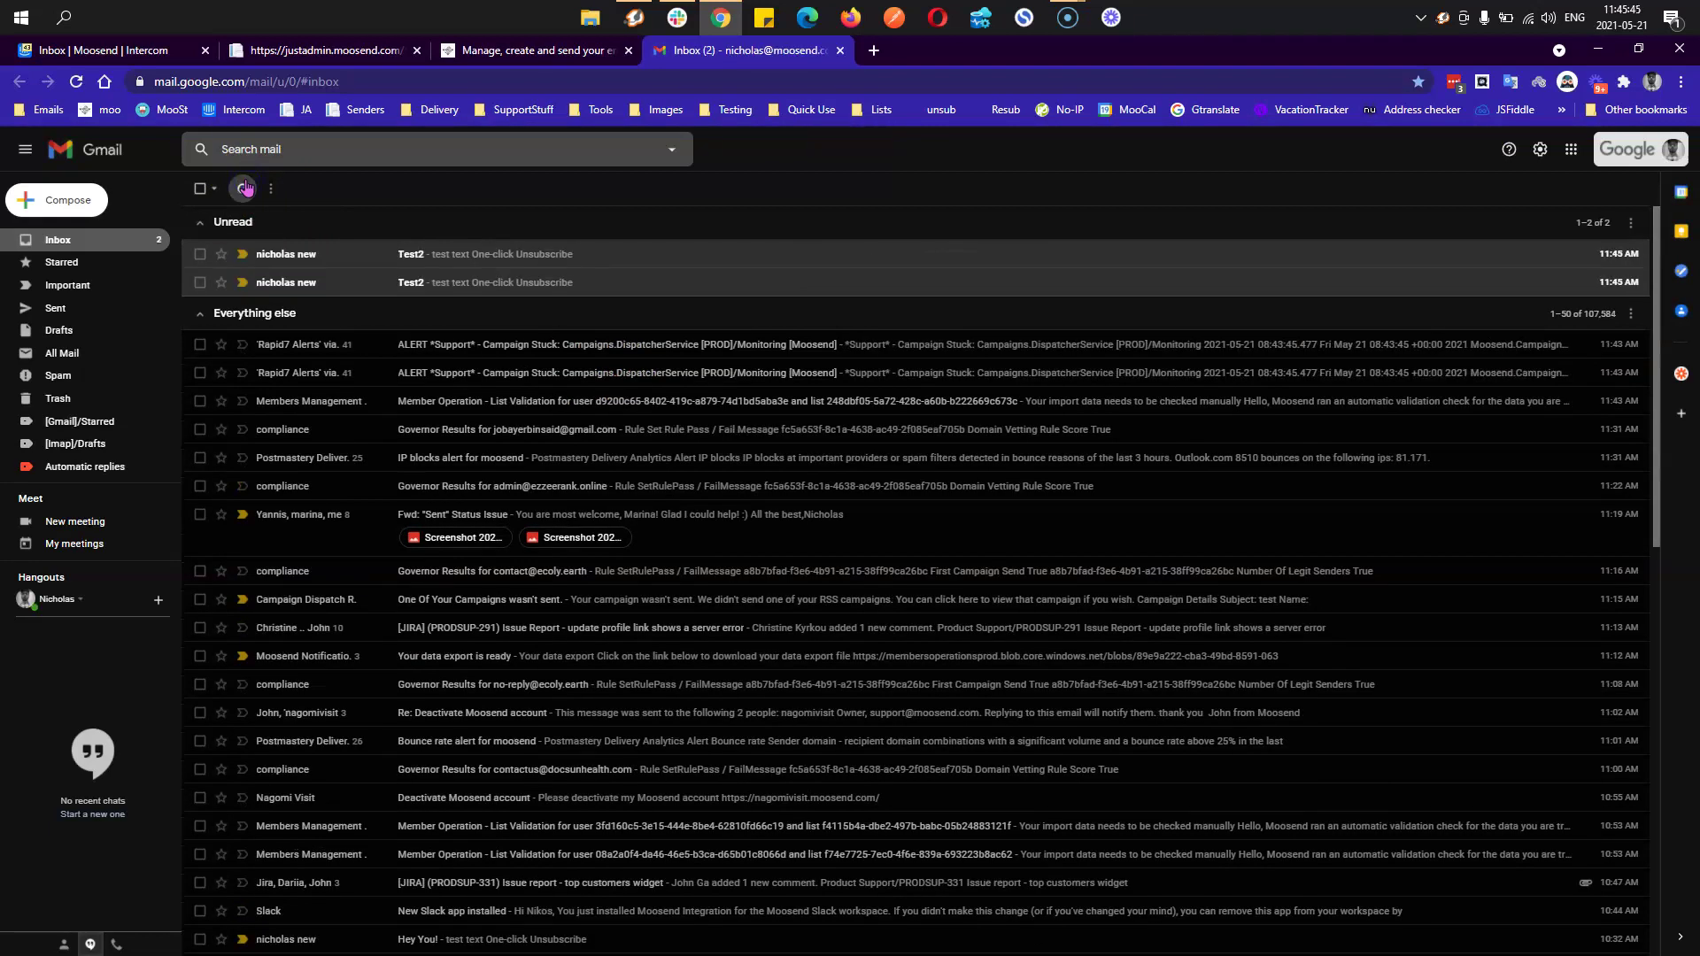
left_click(245, 187)
- View the second unread Test2 email in the inbox and switch back to the Moosend campaigns list
left_click(436, 285)
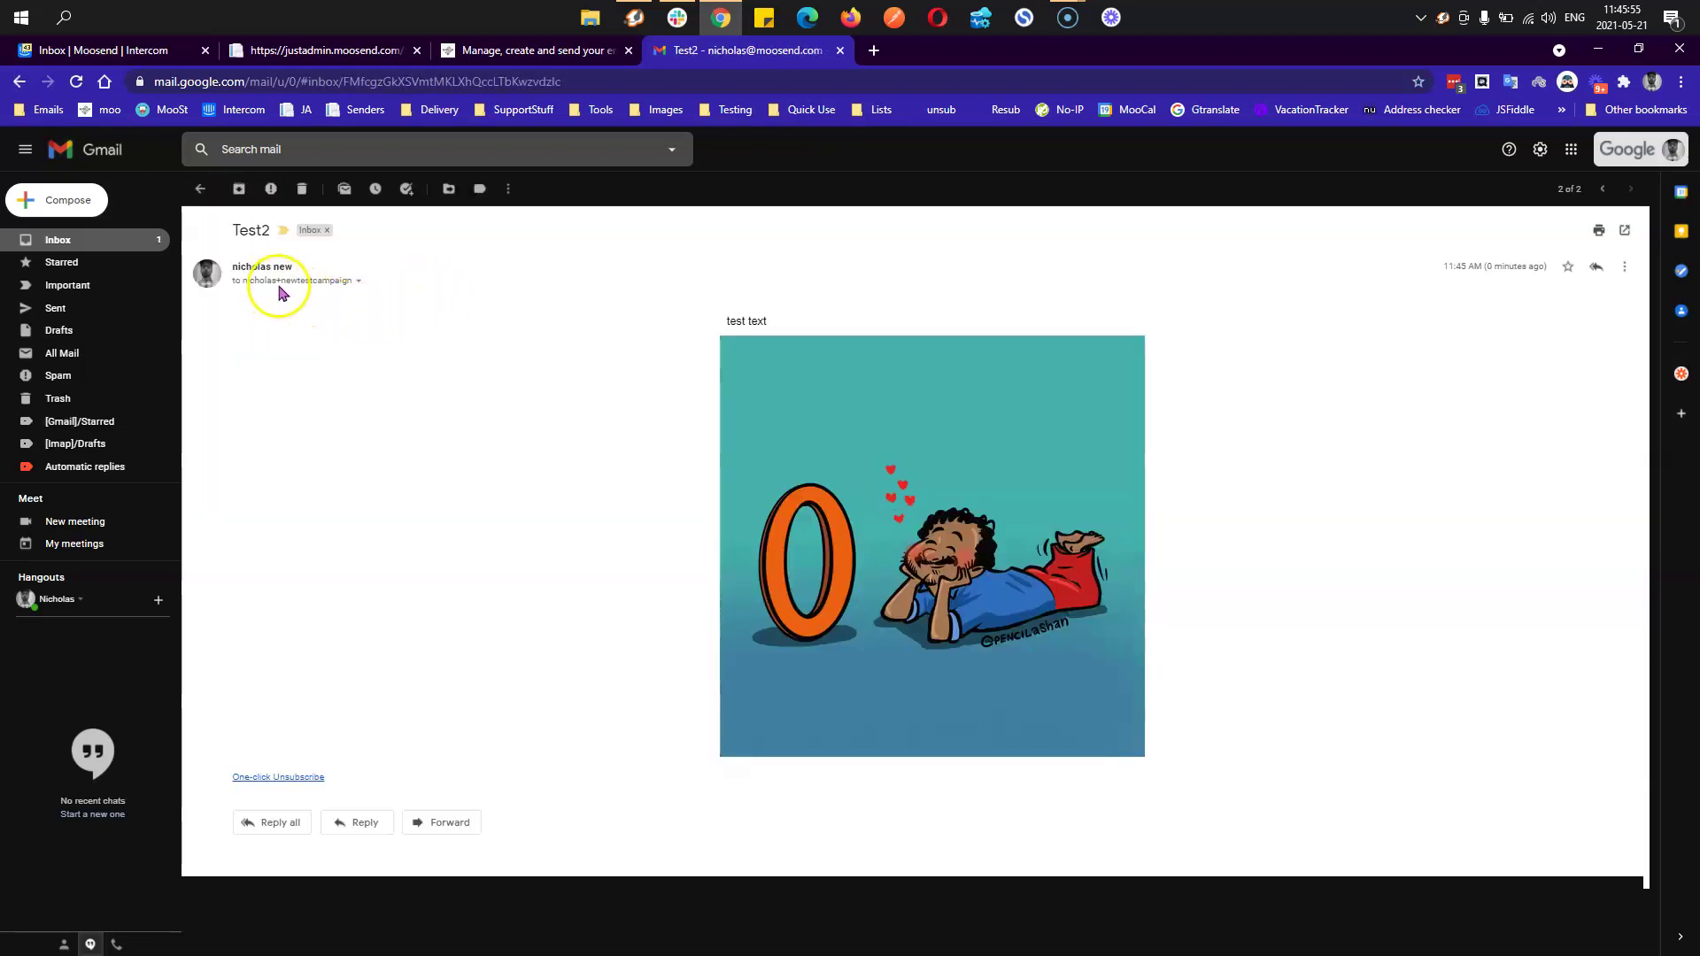
left_click(200, 189)
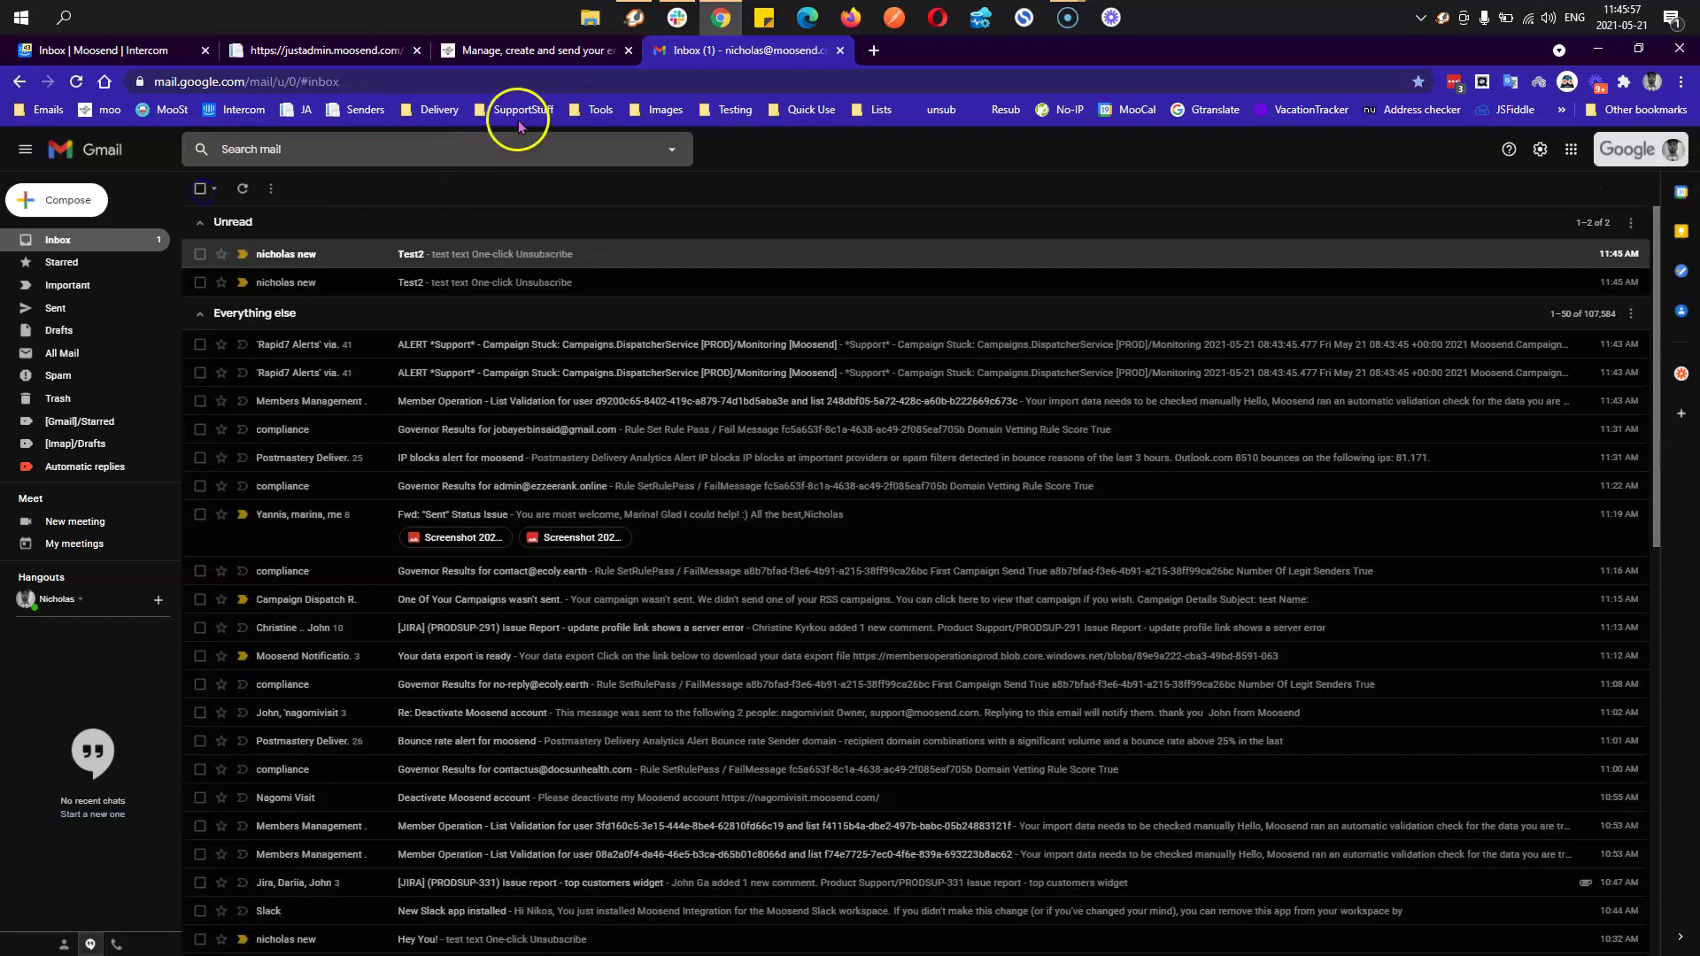
left_click(529, 51)
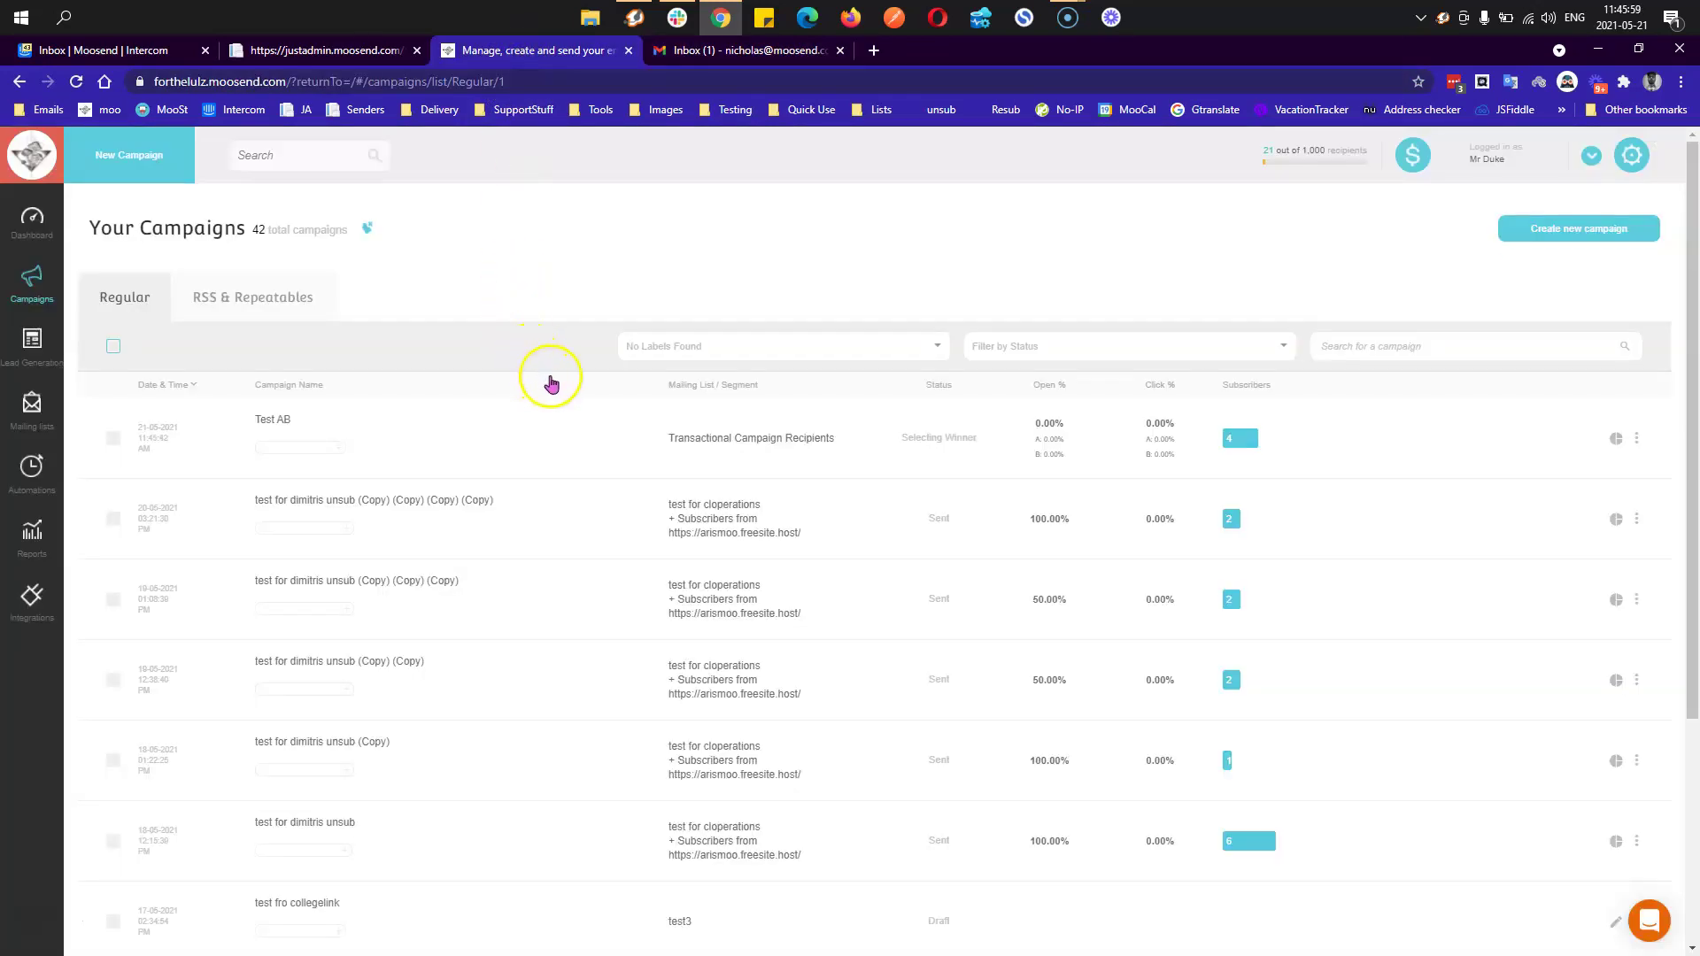
- Open the Test AB campaign report and check its recipient activity for sent emails and opens
left_click(274, 419)
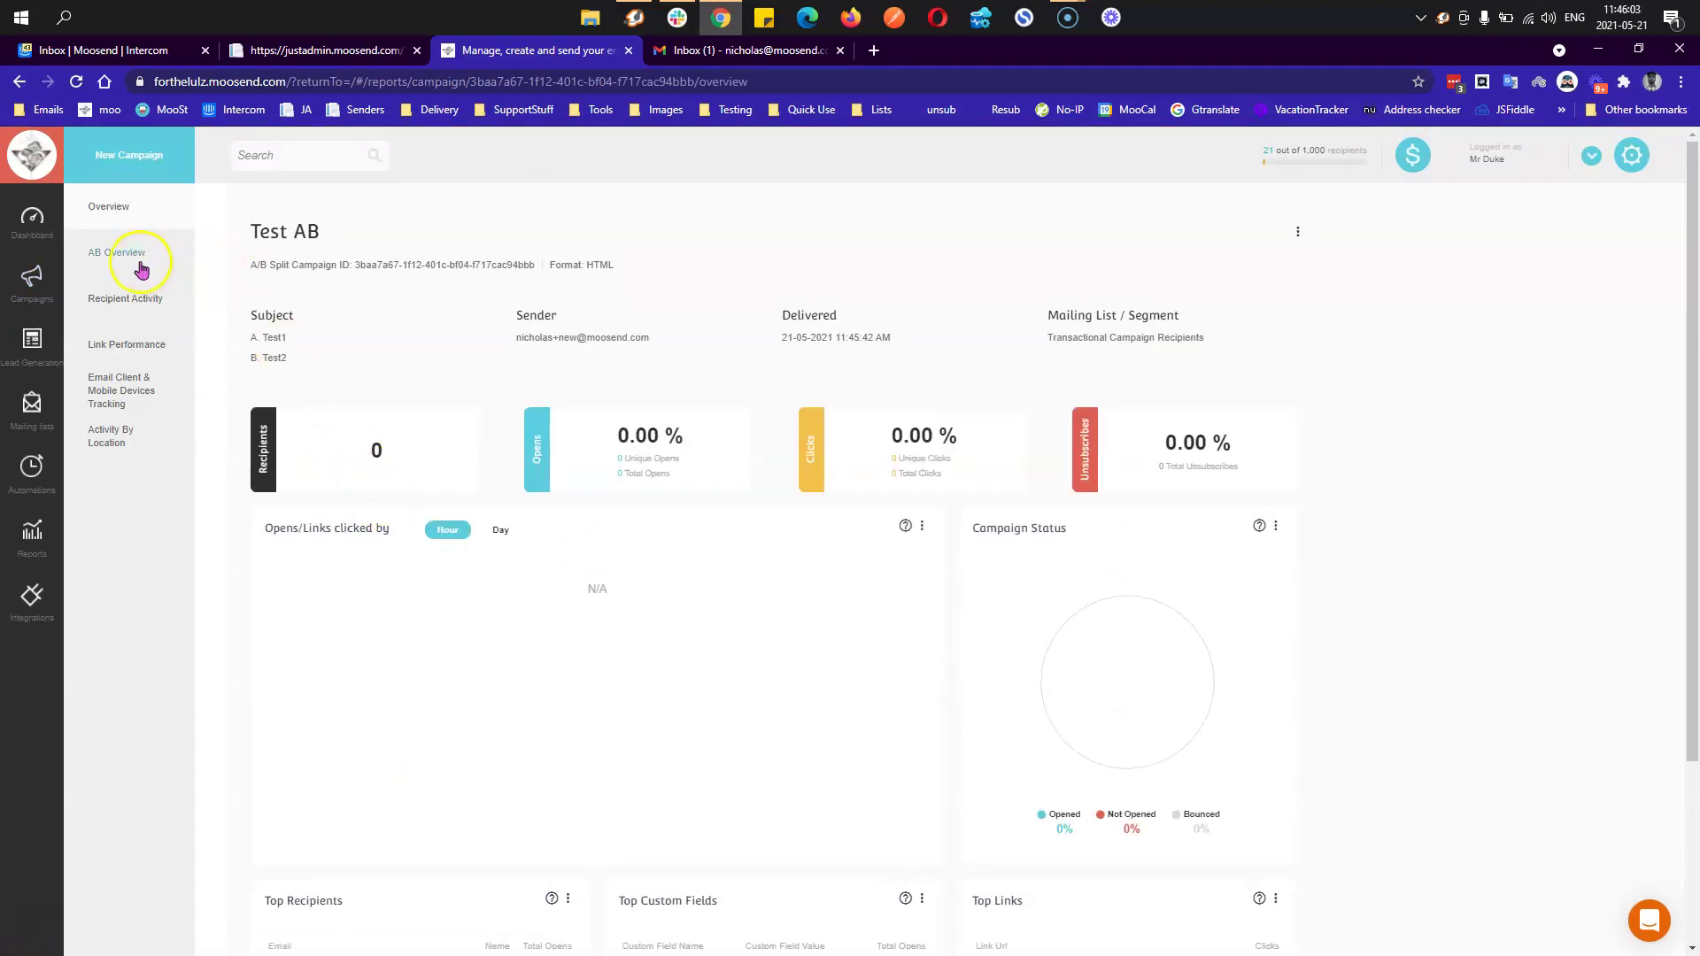
left_click(126, 302)
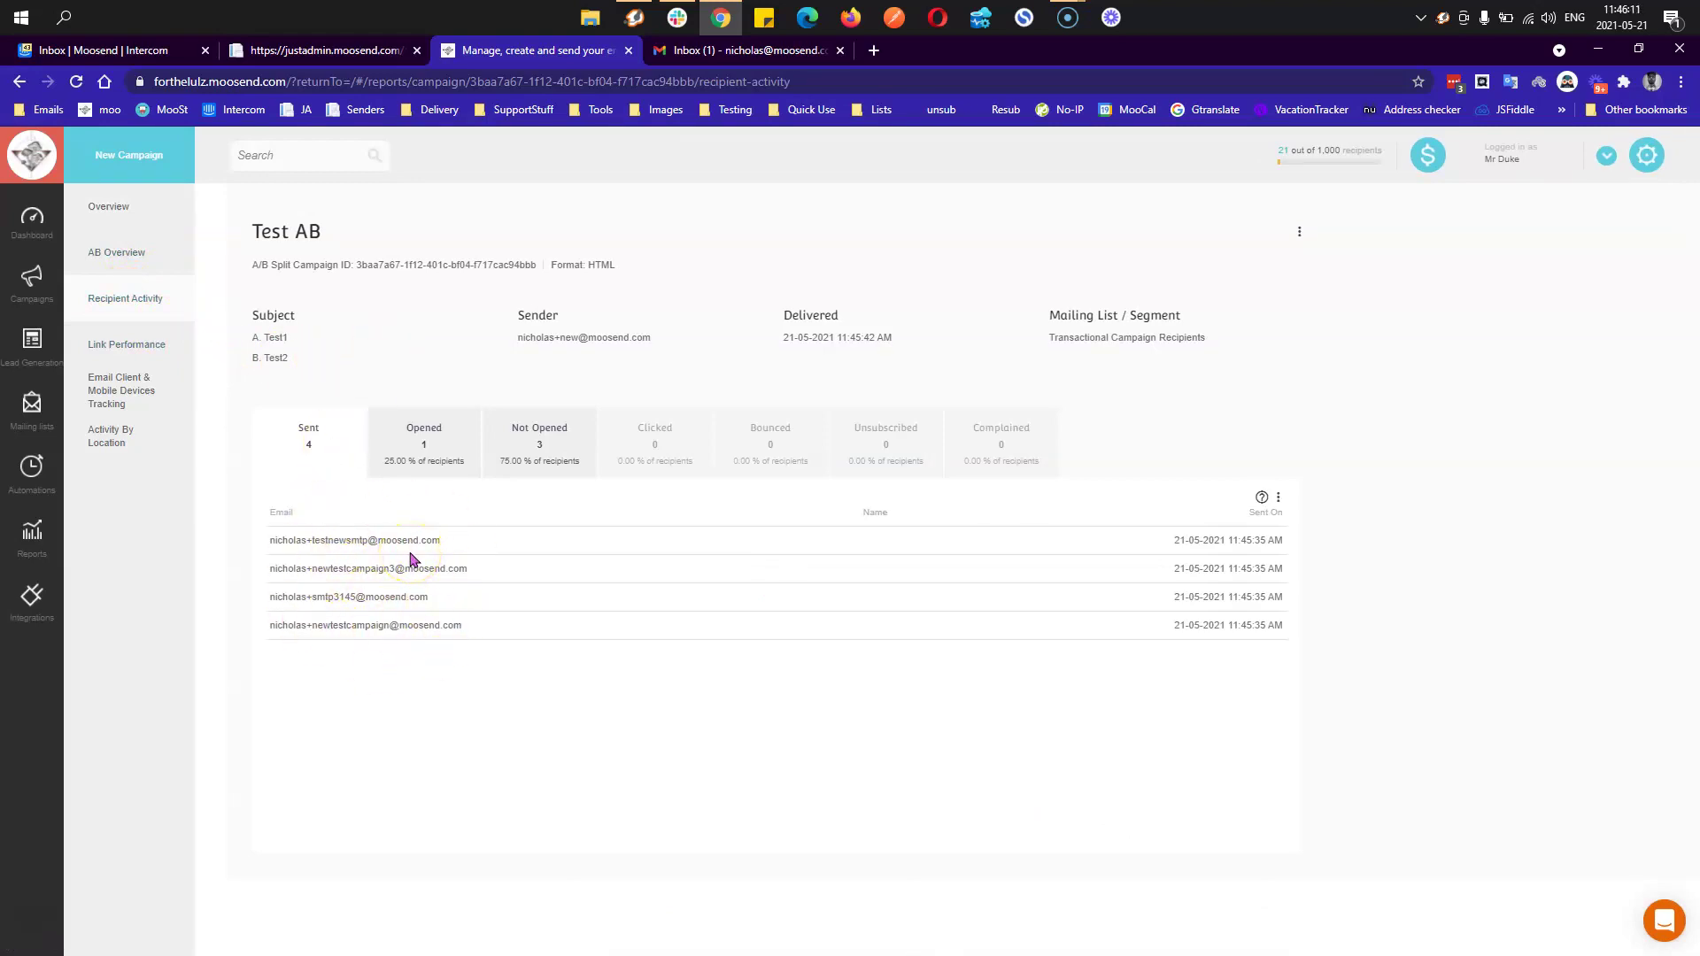
left_click(448, 465)
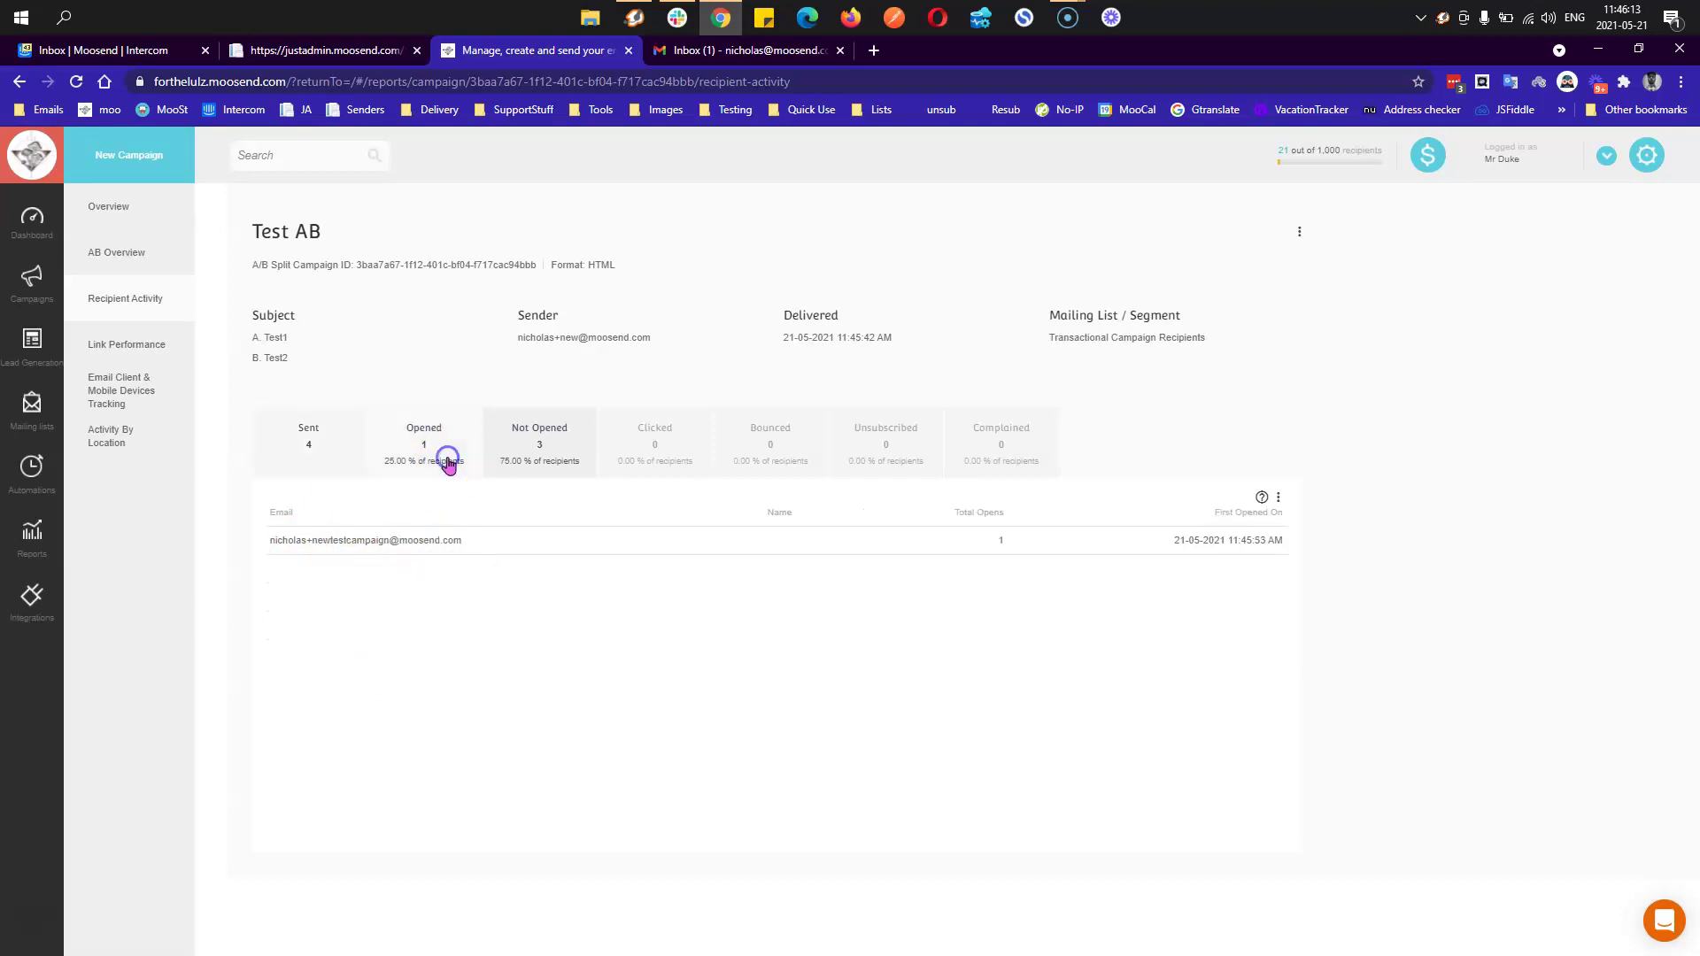
left_click(160, 314)
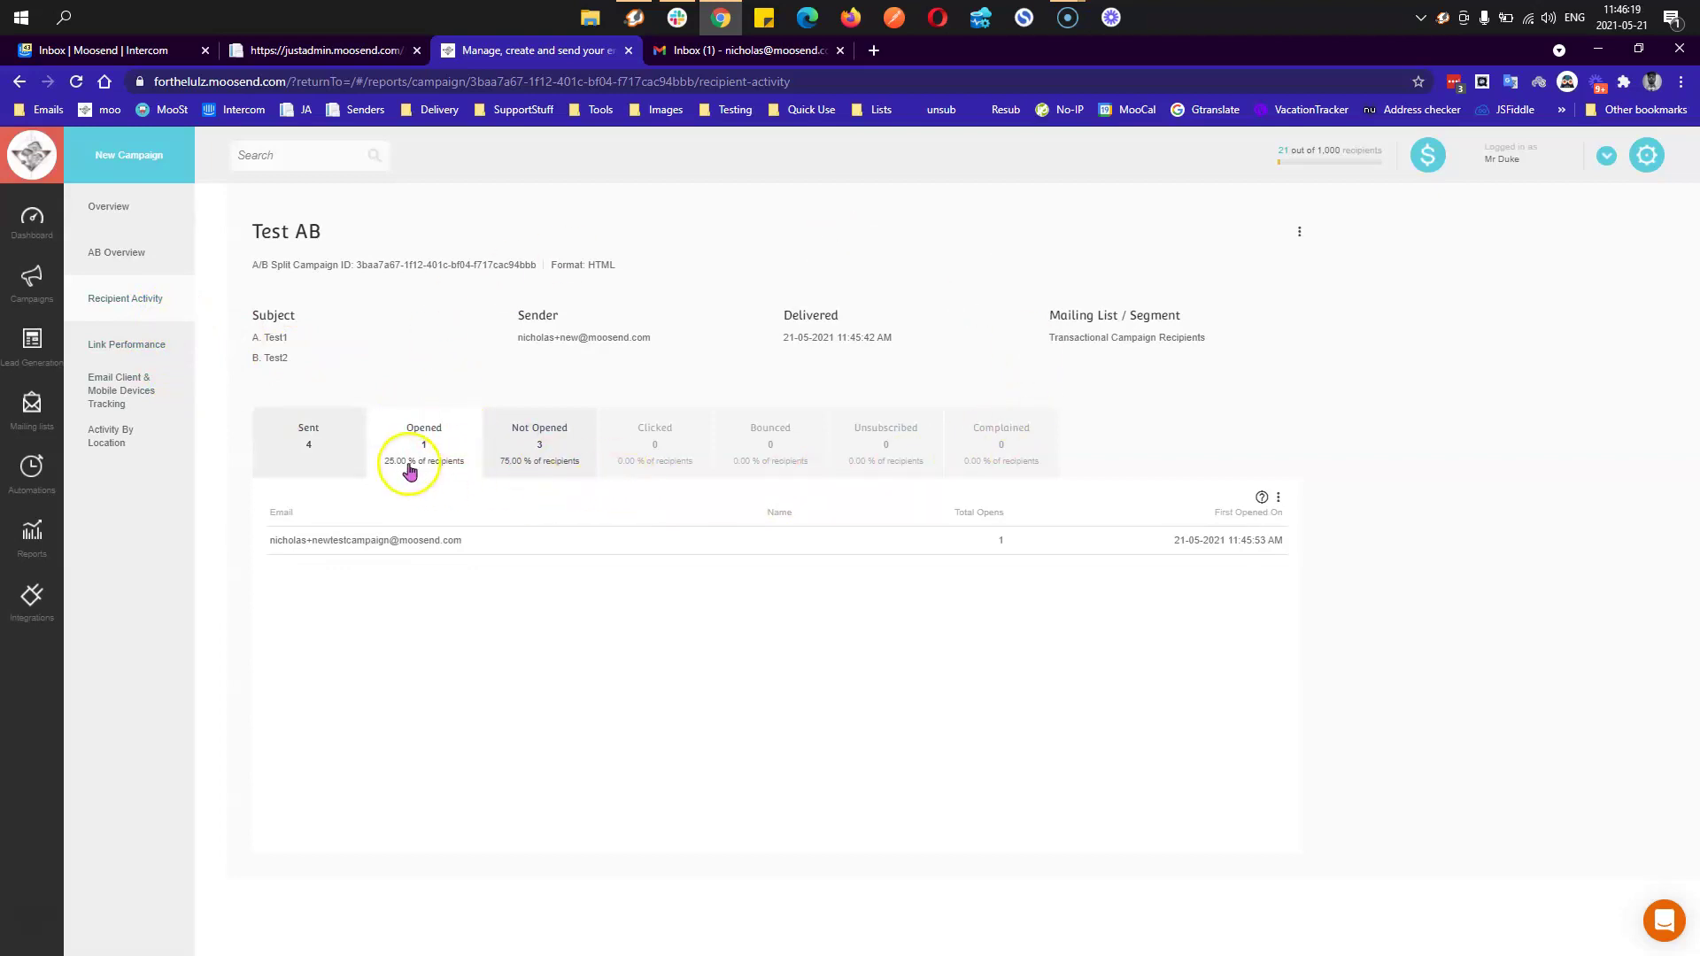
- View the Test AB report's general overview and examine the A/B overview down to the per-version statistics
left_click(131, 212)
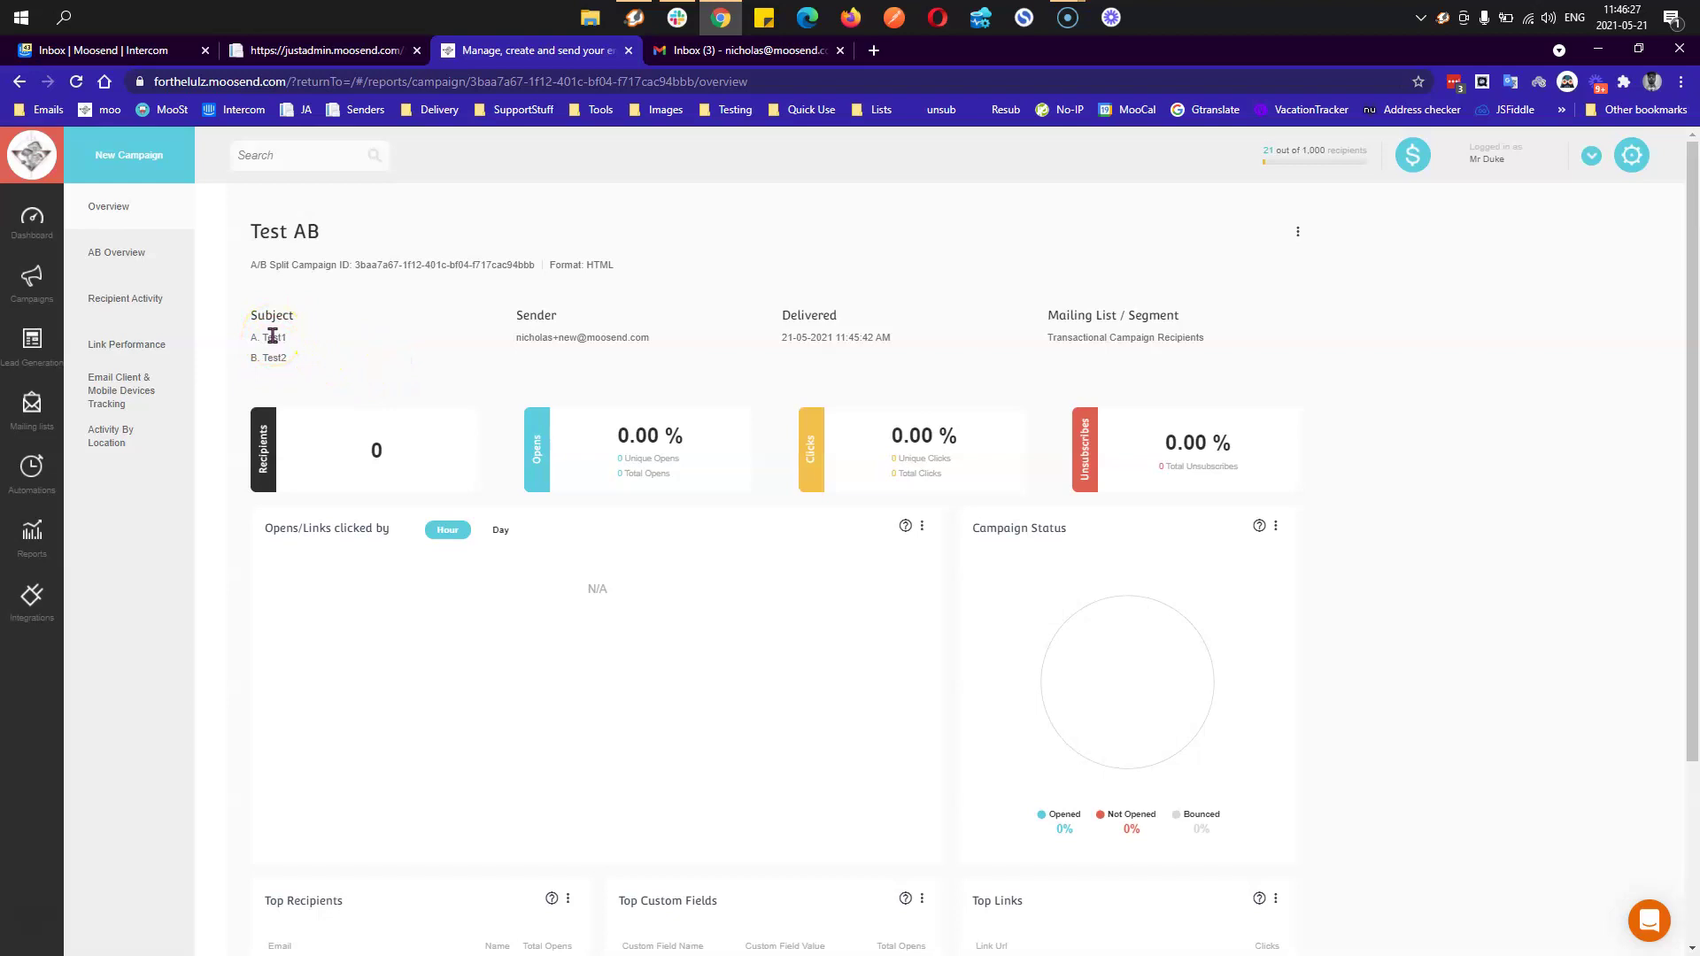
left_click(140, 253)
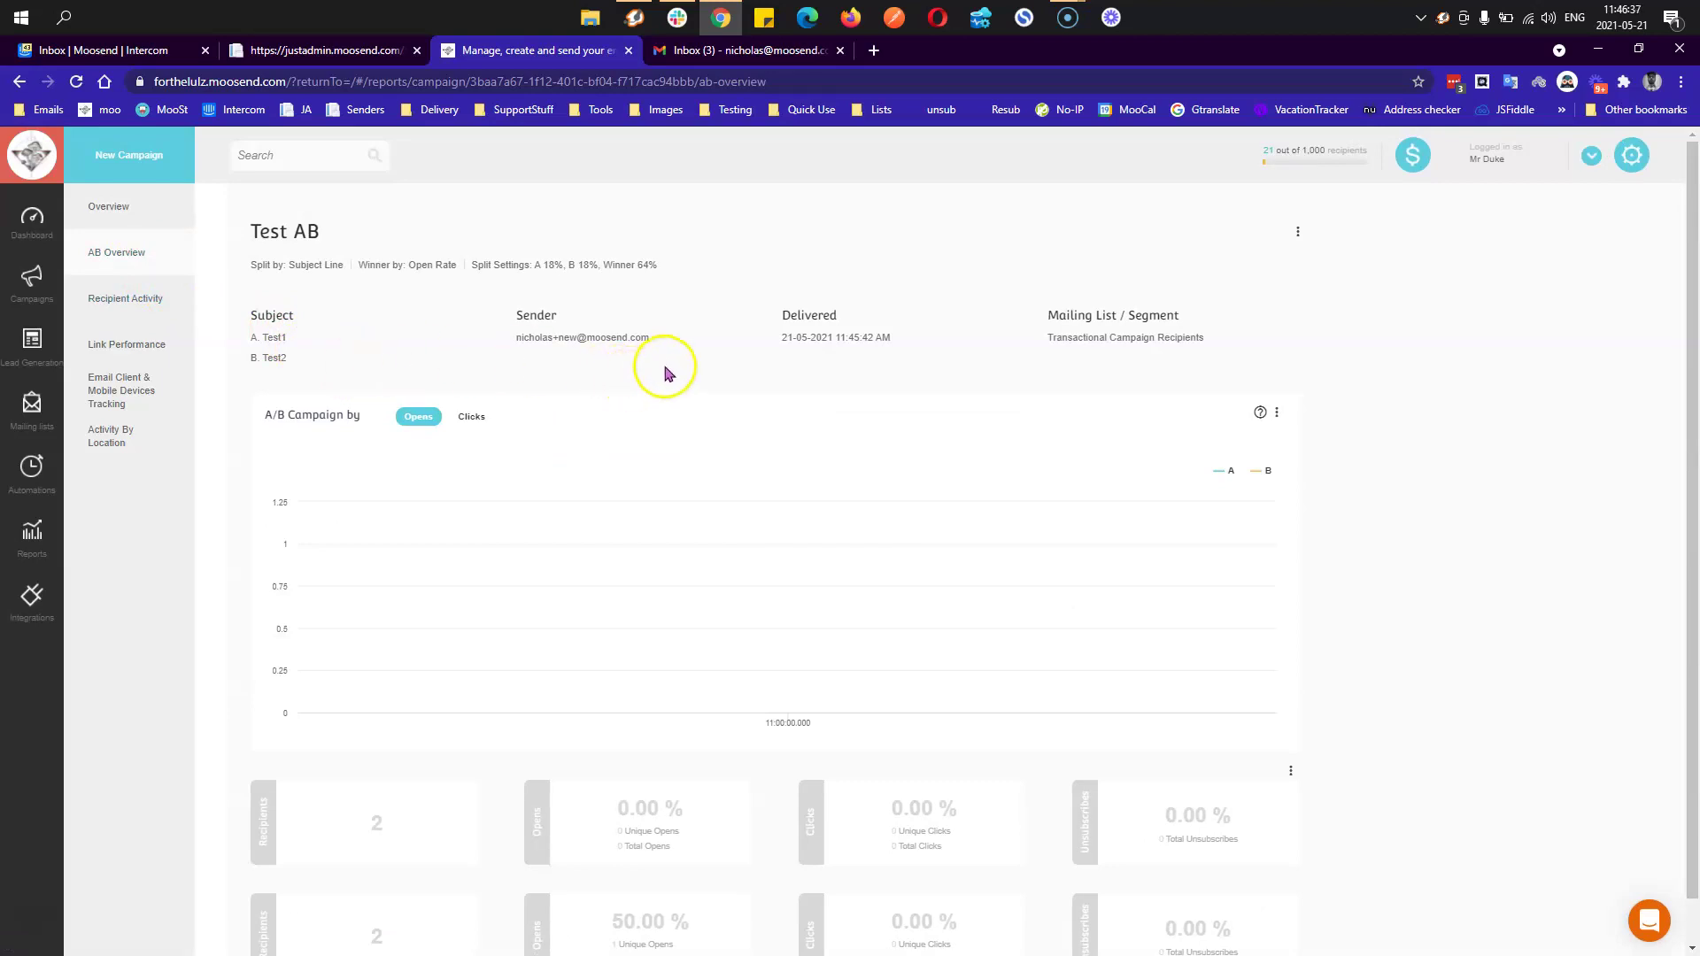
scroll(639, 432, "down", 1)
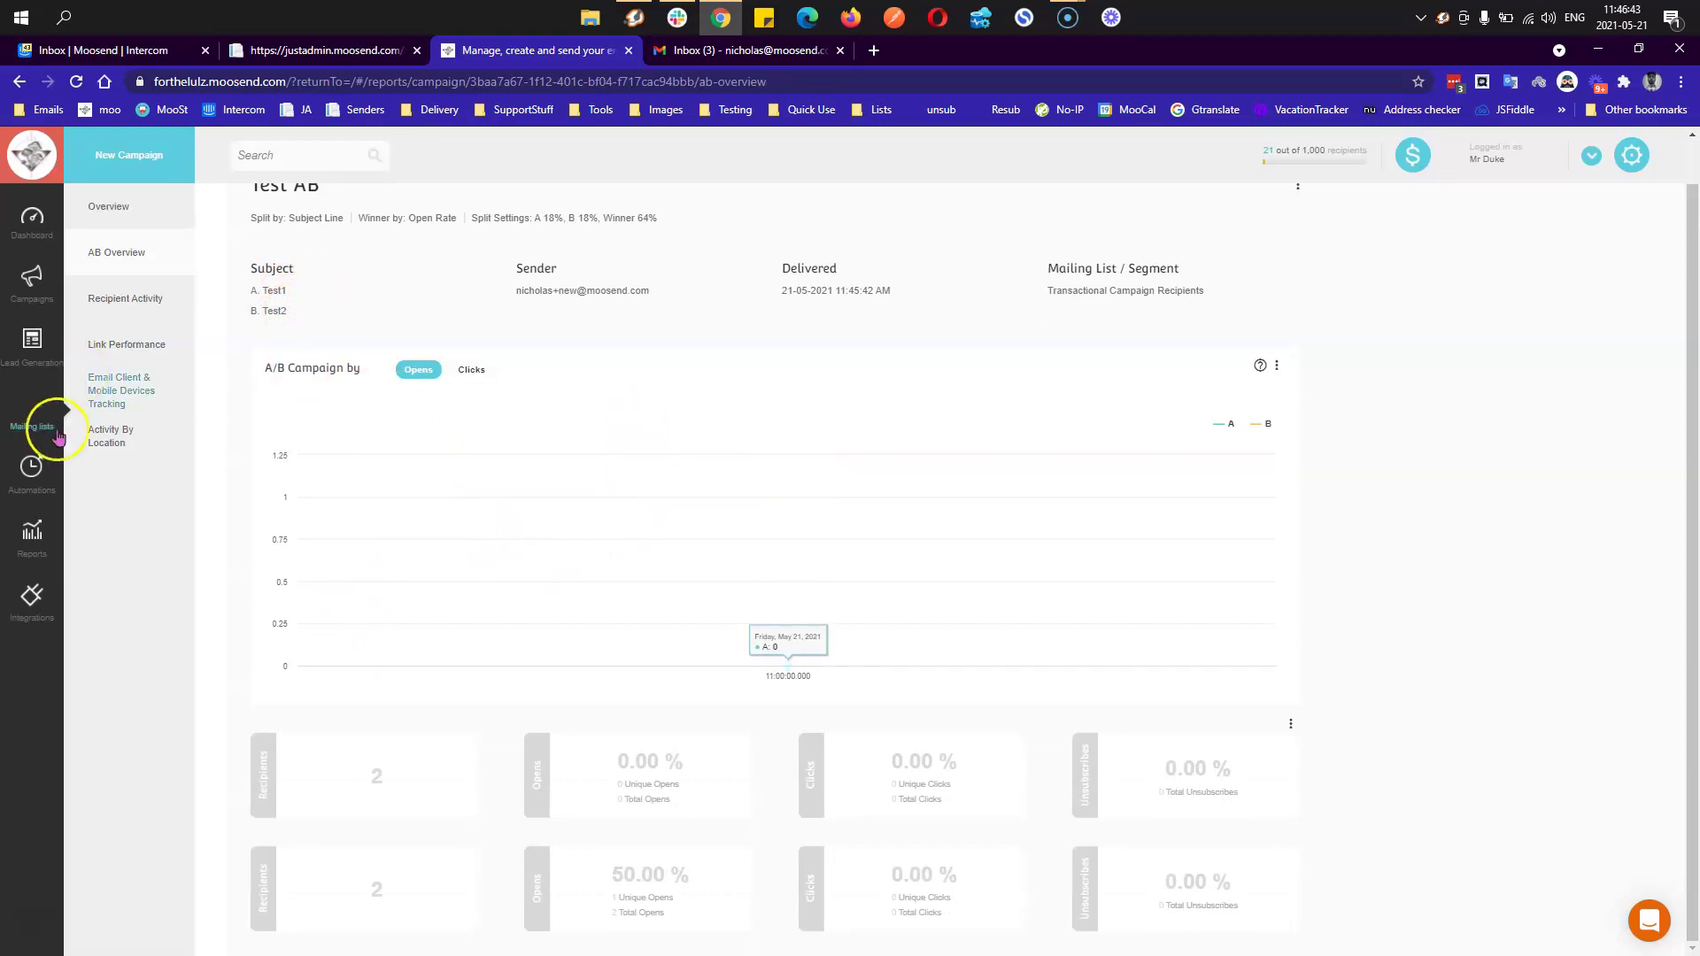
- Look through the campaign reports list, then reopen the Test AB report from the campaigns list and return to its general overview
left_click(20, 539)
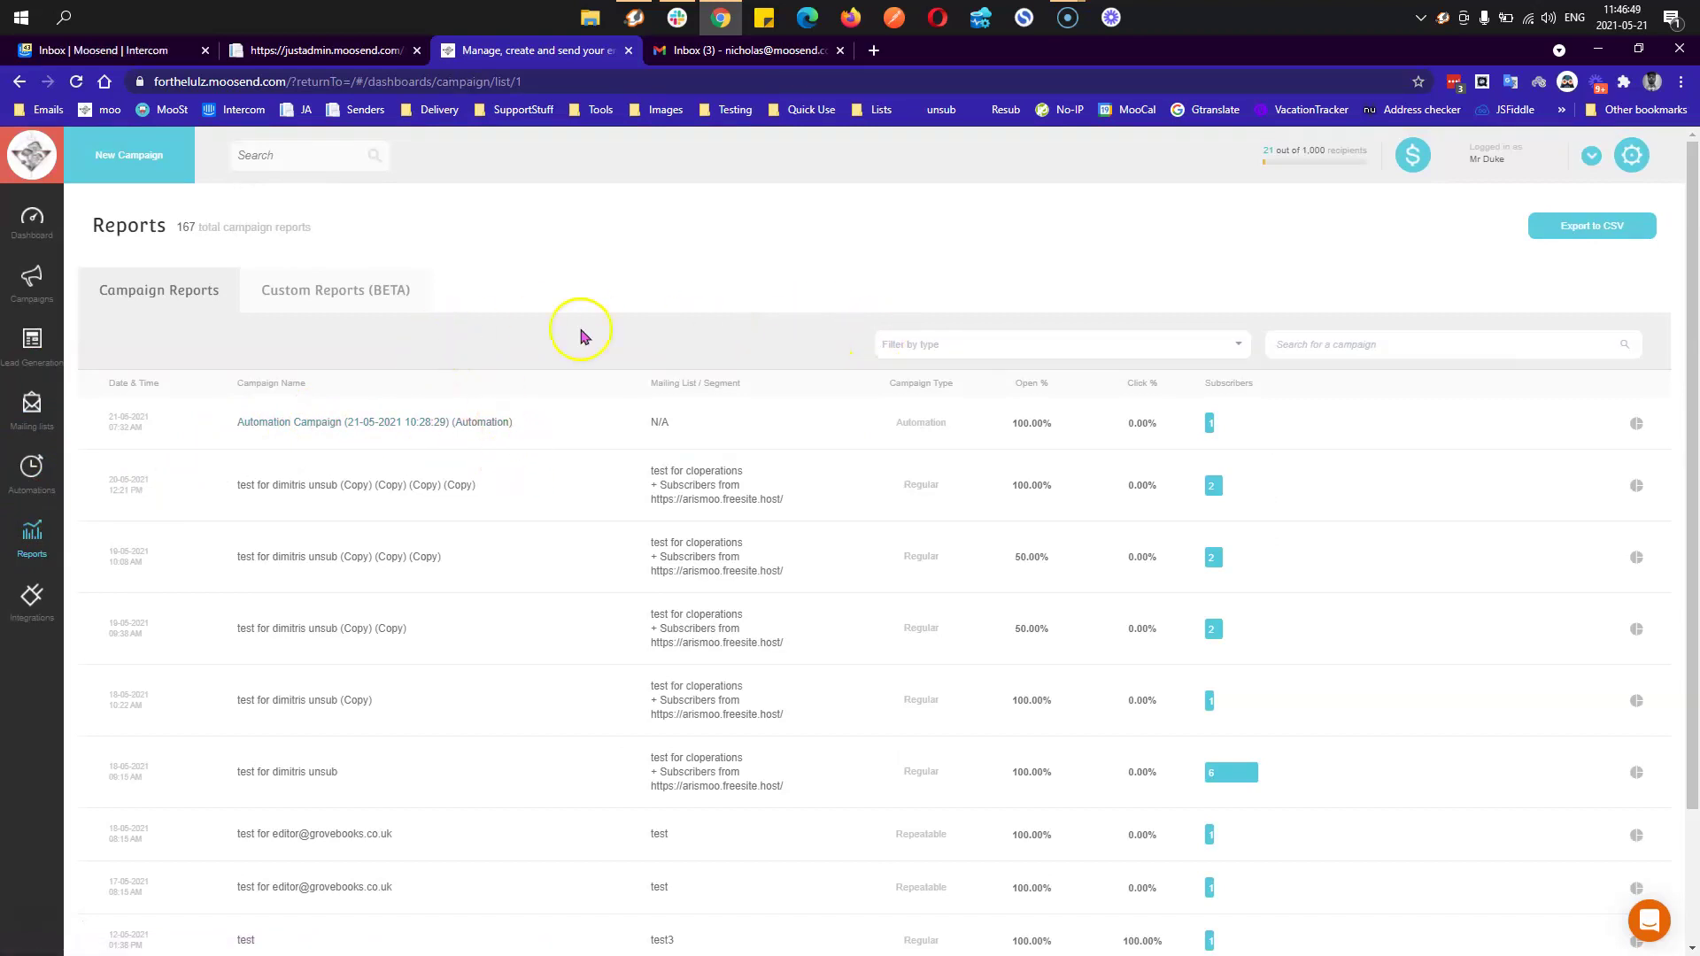
left_click(32, 278)
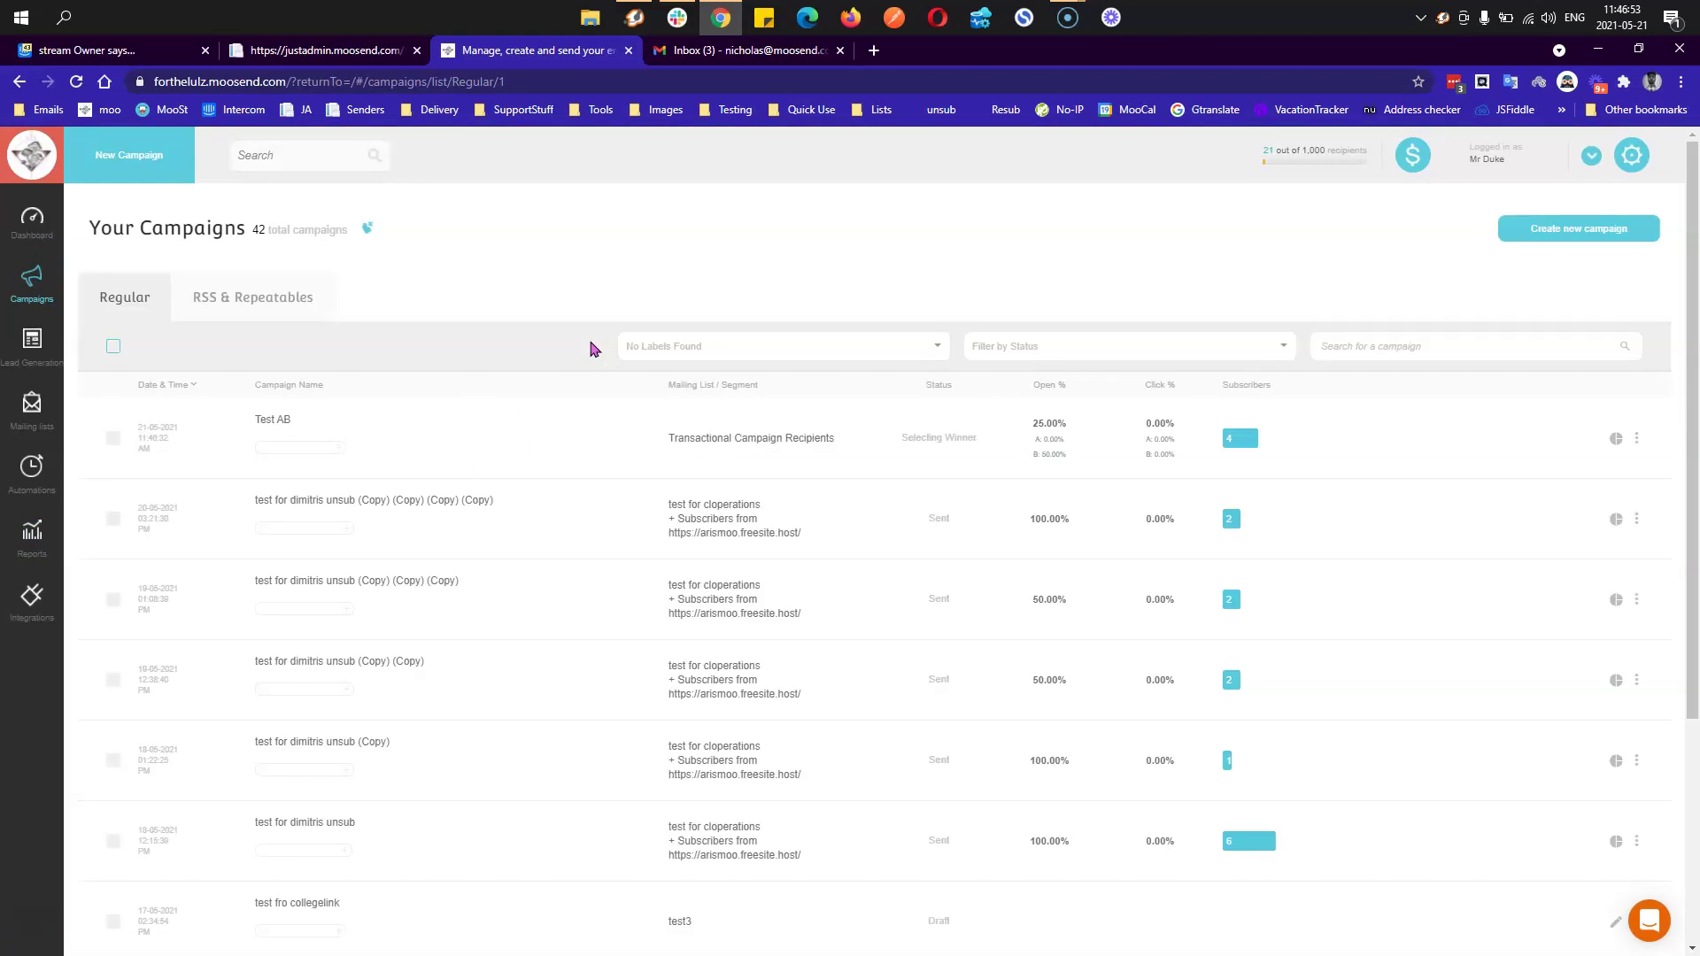
left_click(270, 422)
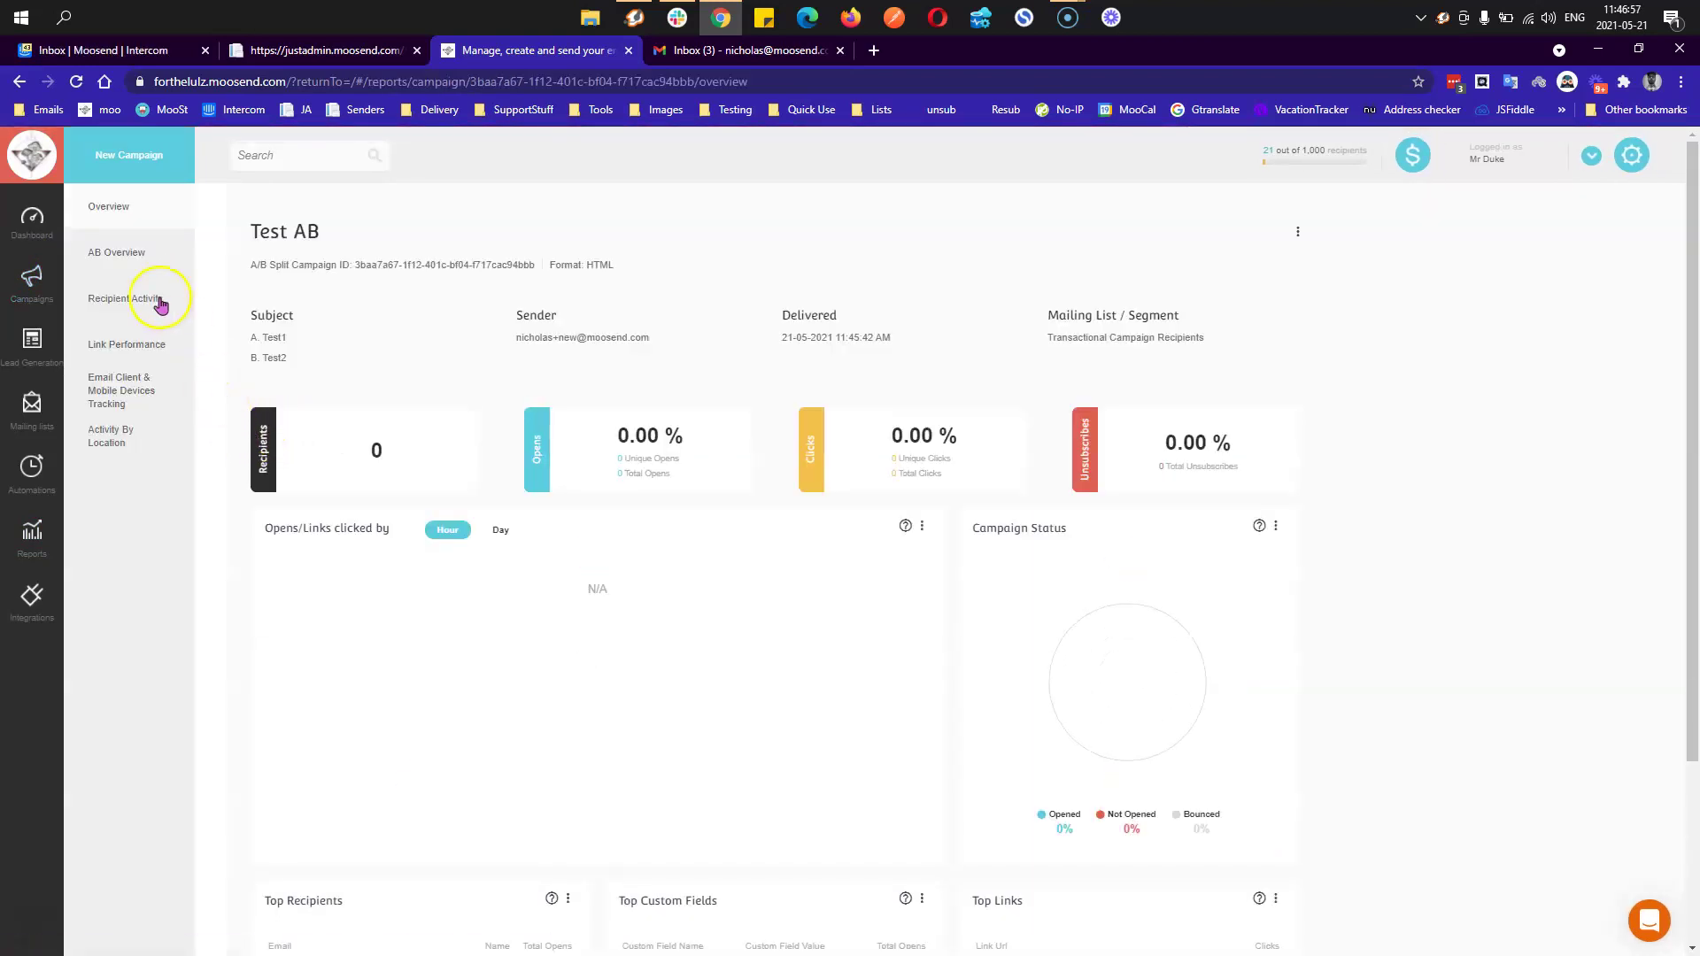
left_click(118, 252)
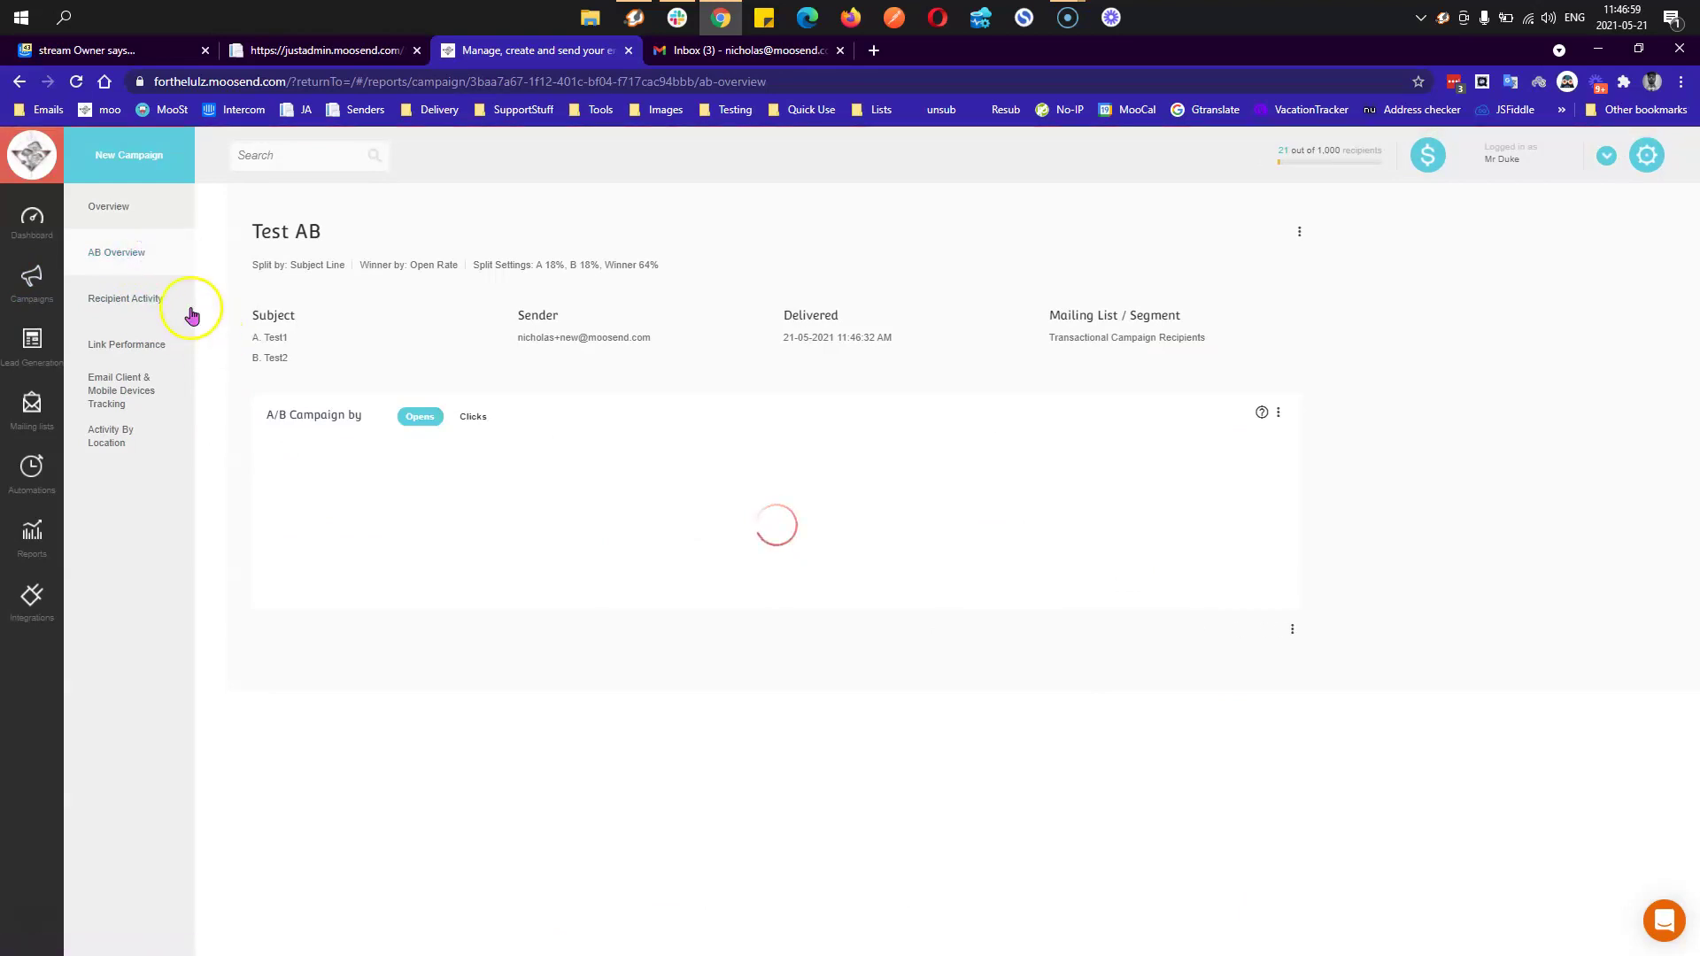
left_click(131, 211)
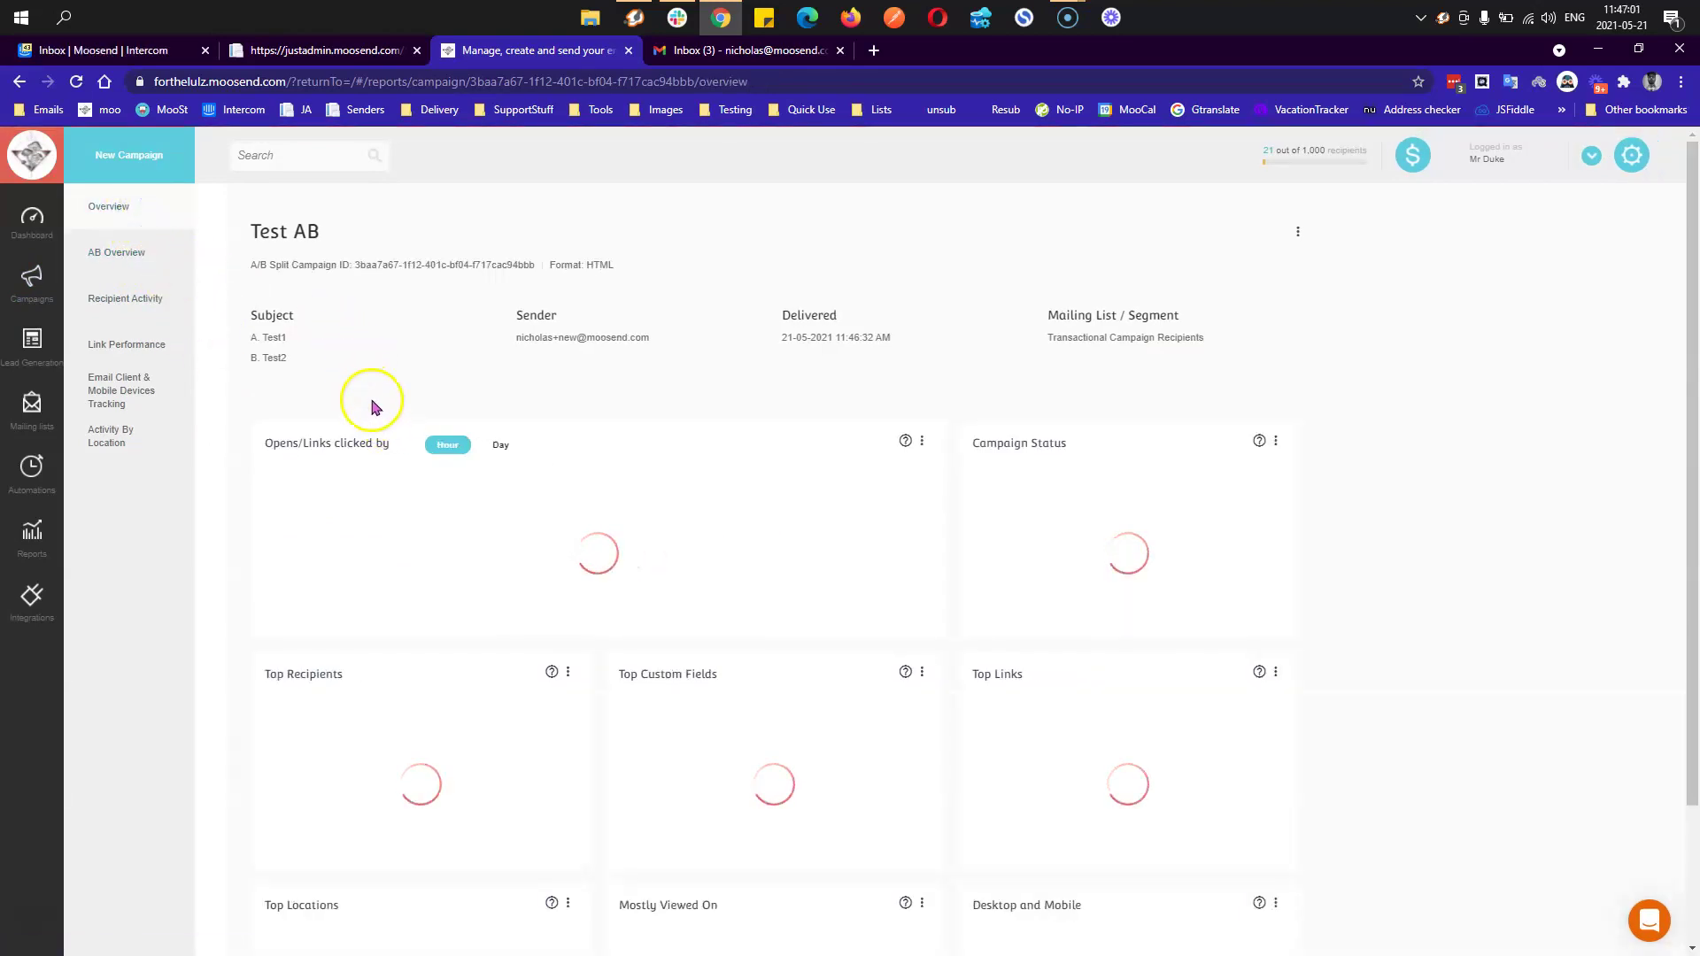
- Examine the Test AB general overview, including the recipient figure, campaign ID and the top recipients, links and locations
double_click(362, 456)
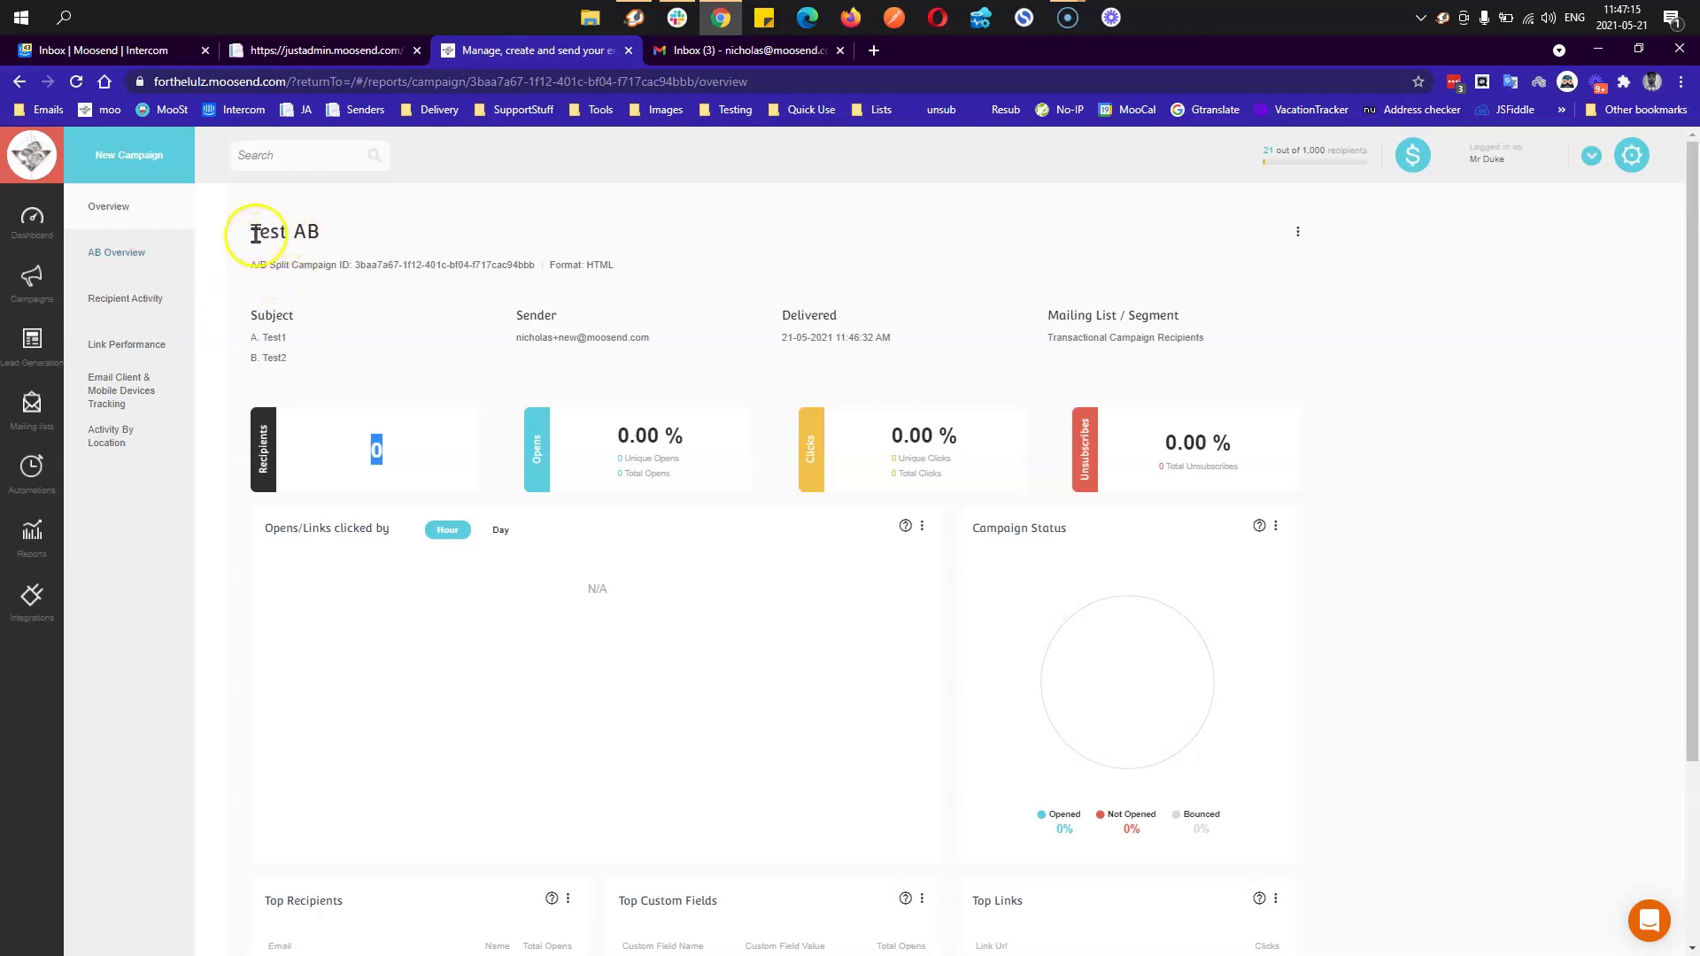
left_click(248, 263)
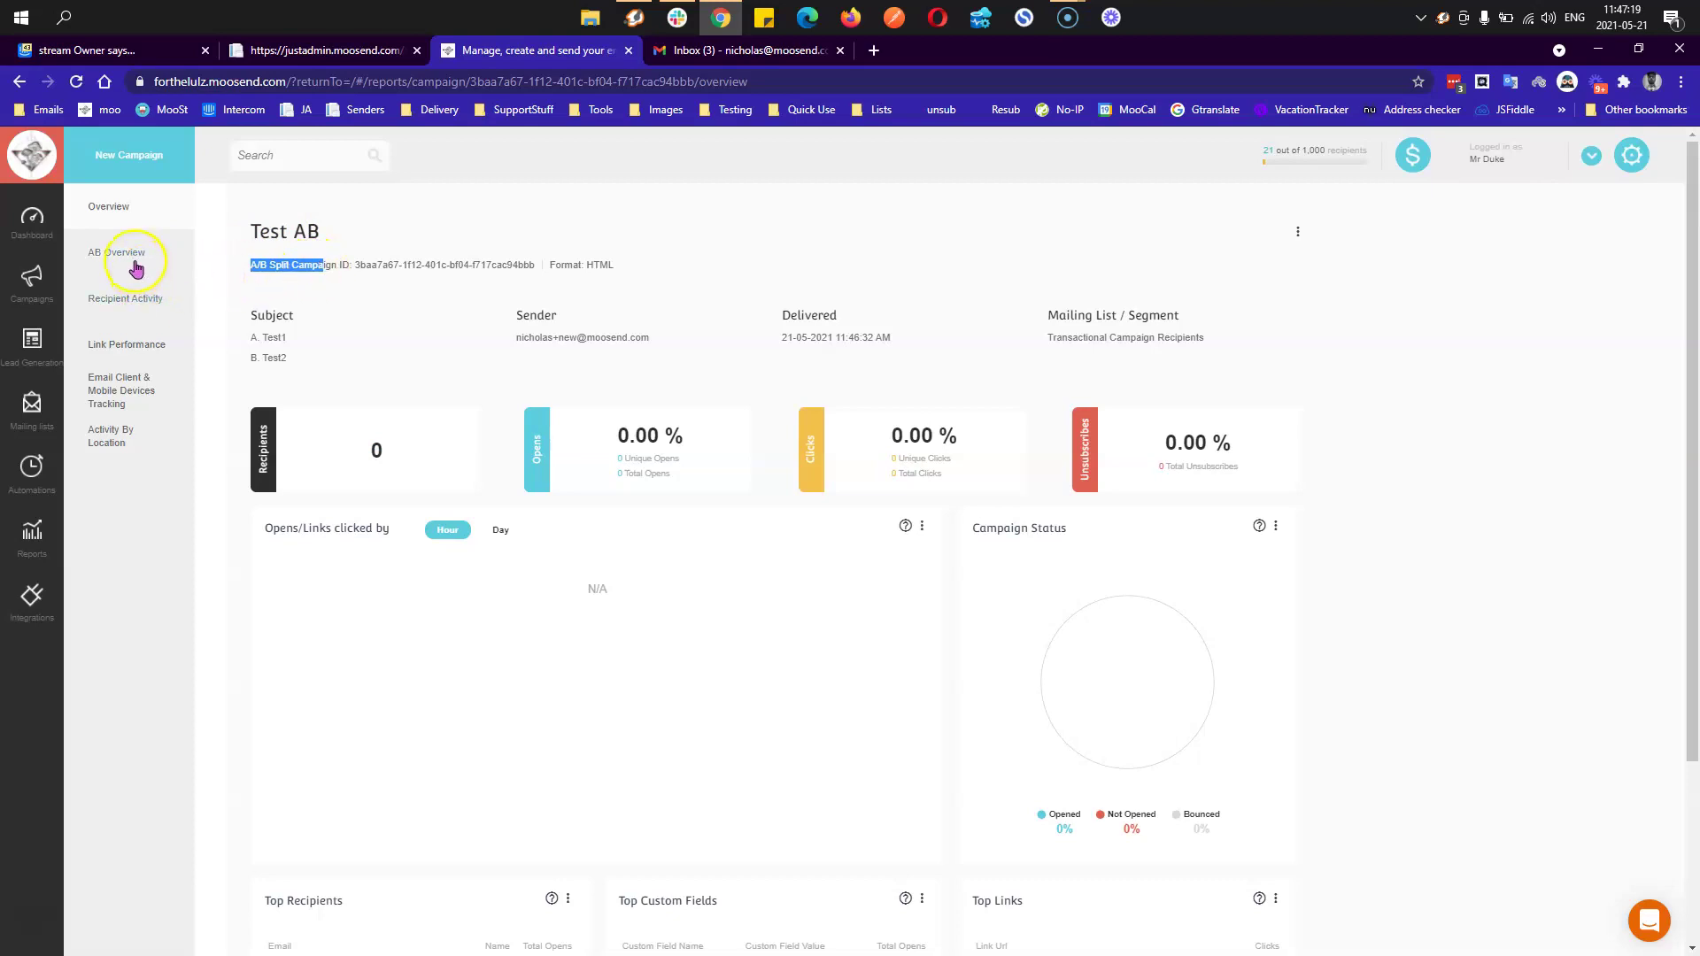
double_click(370, 264)
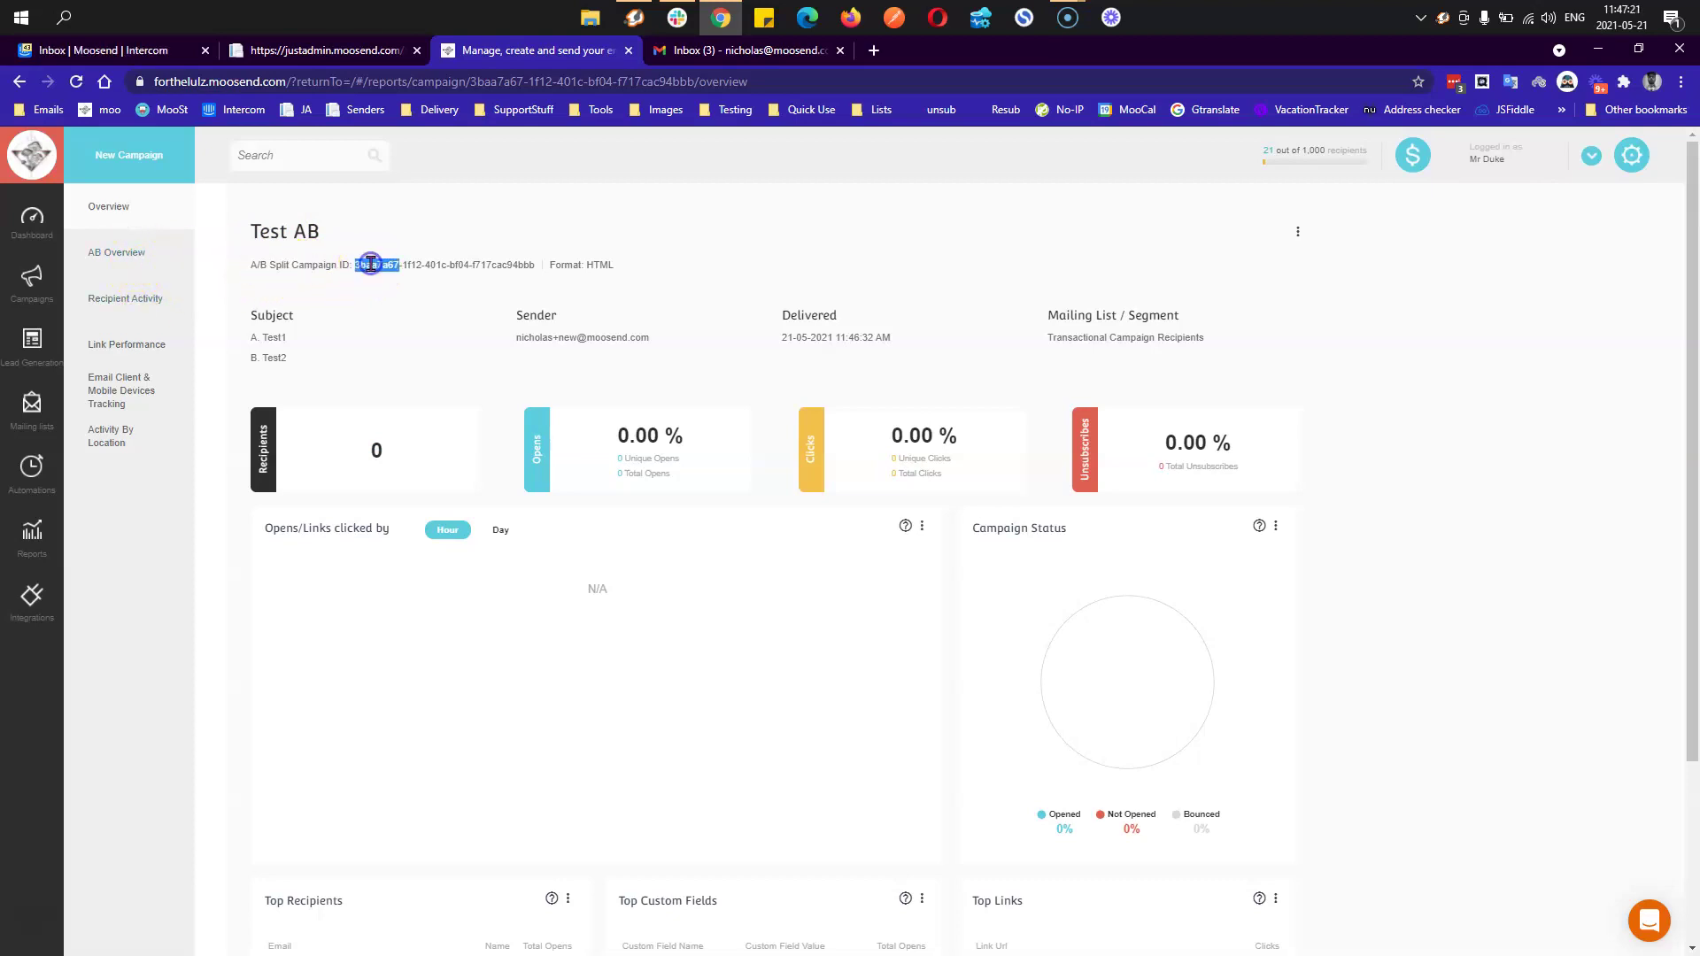
left_click(130, 254)
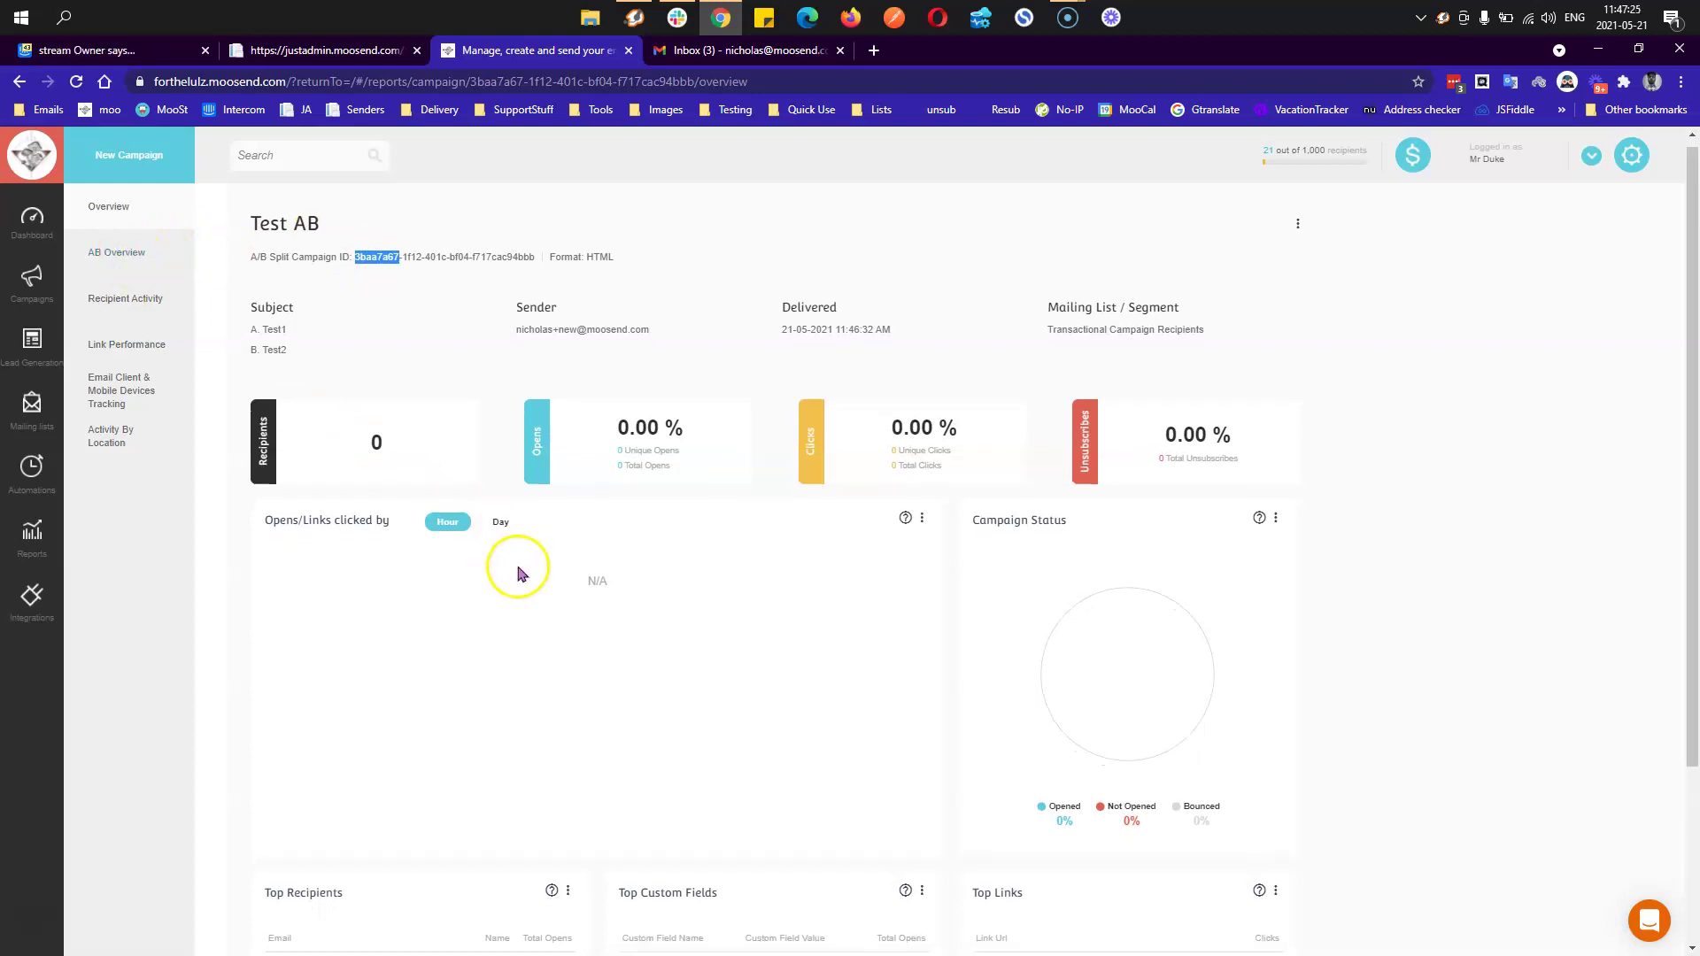
scroll(523, 549, "down", 3)
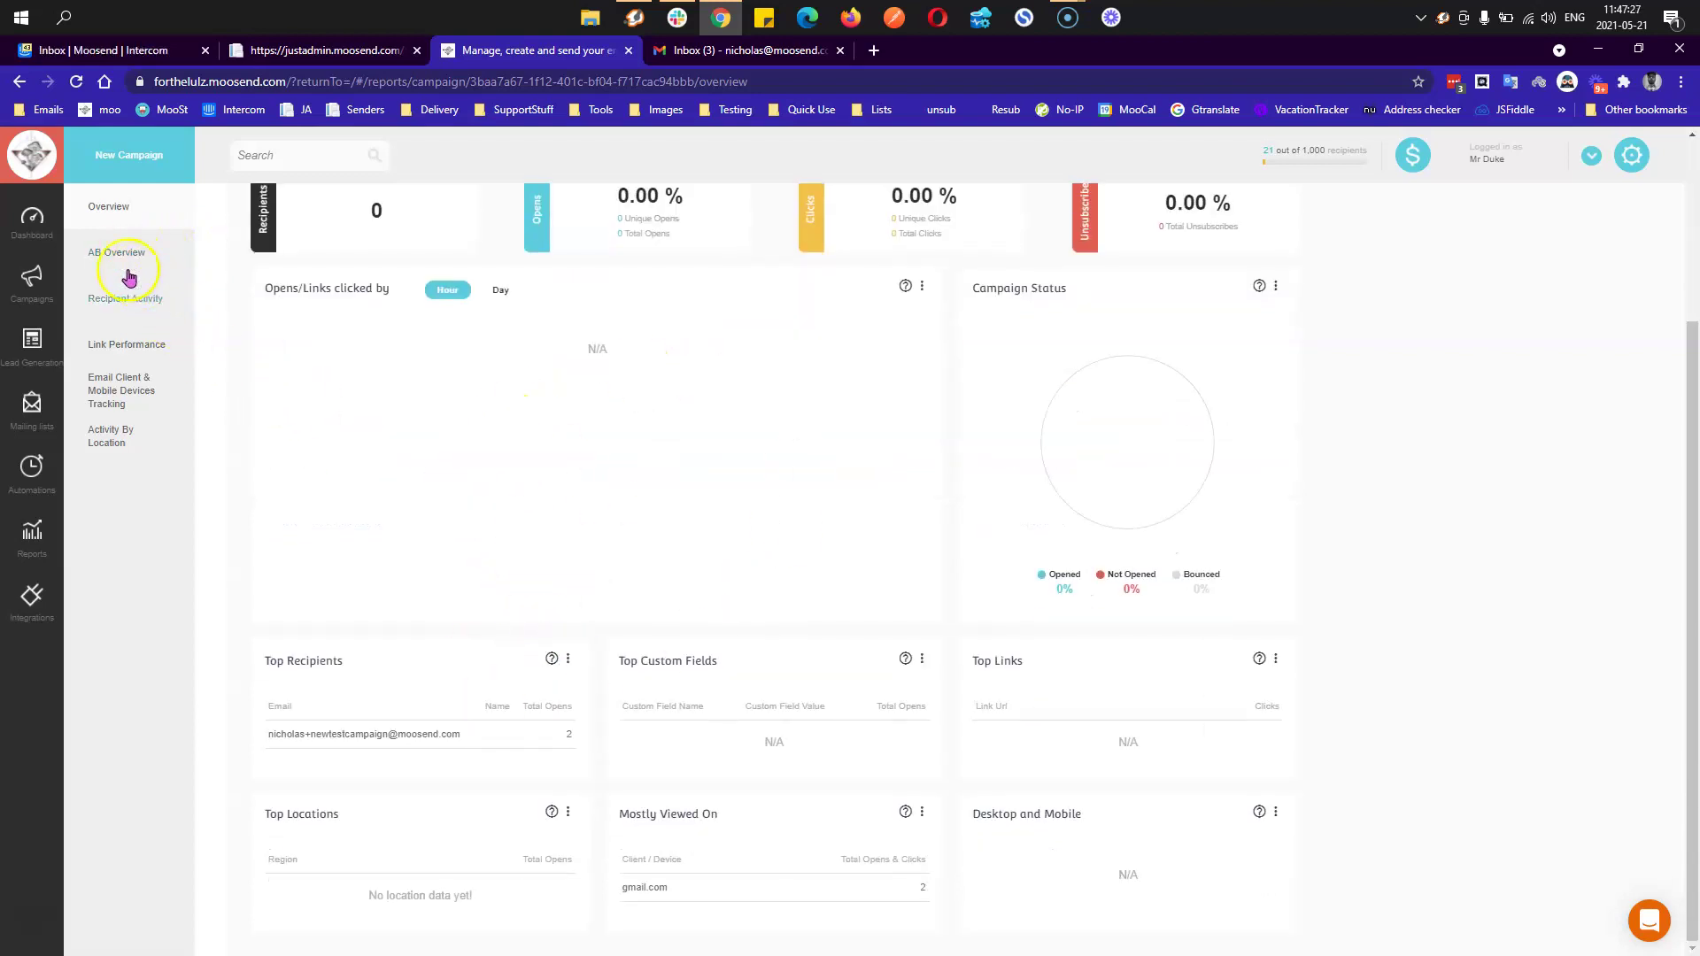
- Review the opened and not-opened recipients, link performance, email client and device tracking, and activity by location for Test AB
left_click(132, 303)
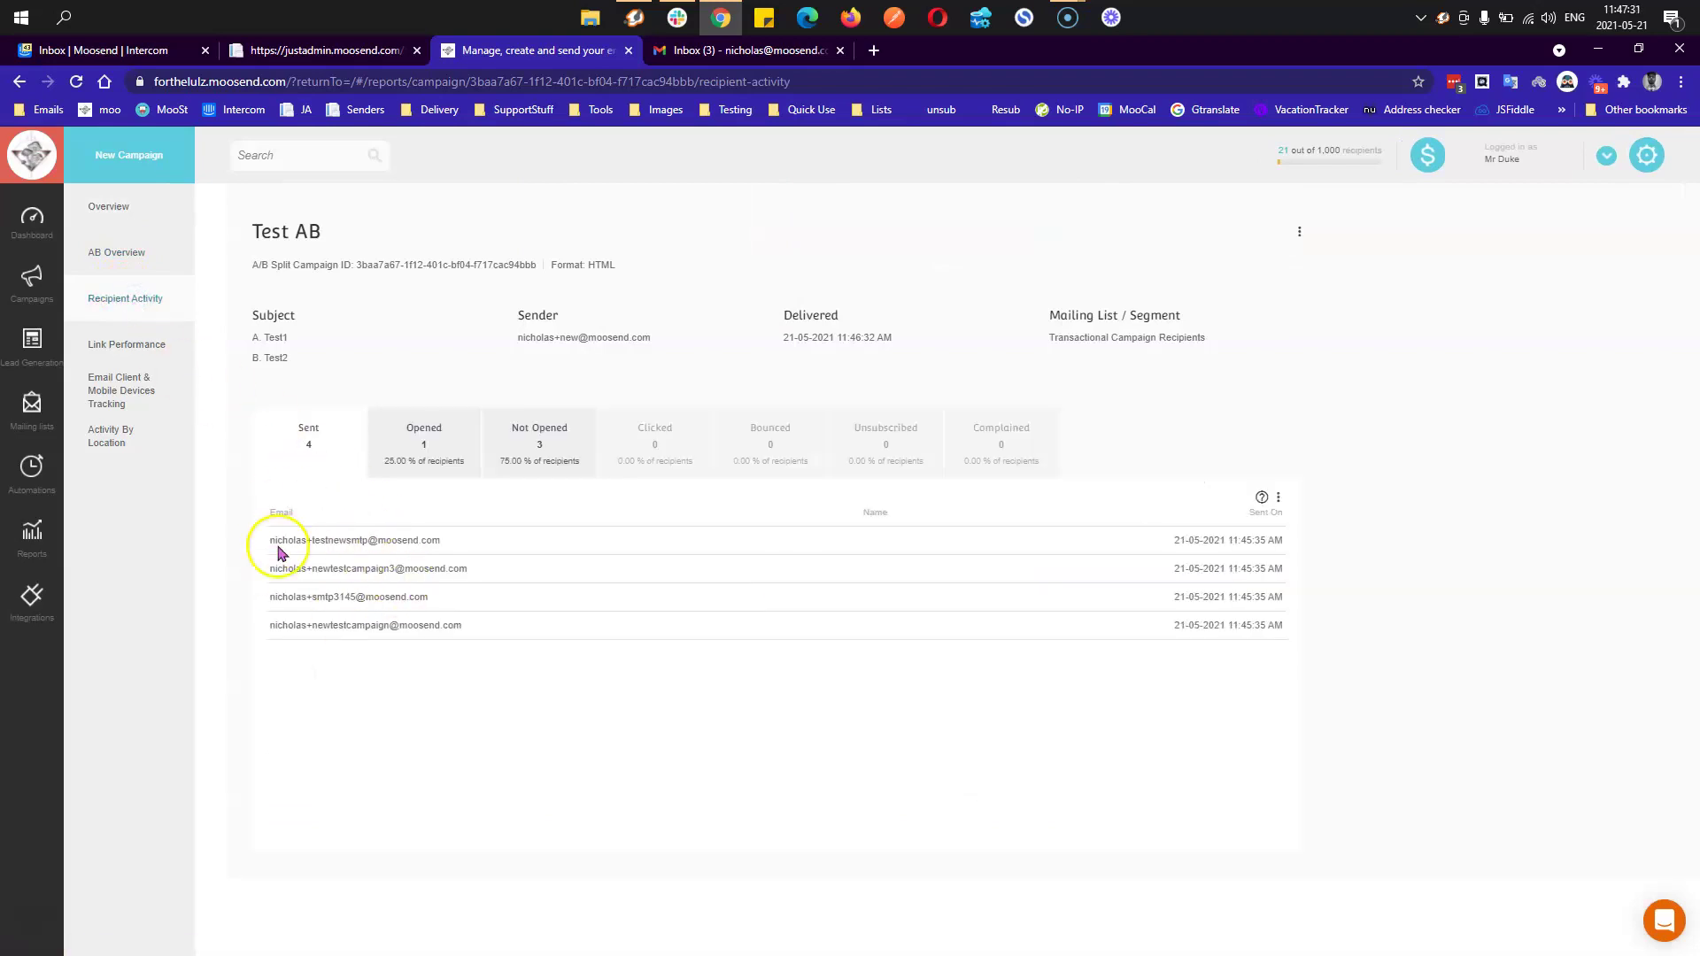
left_click(461, 445)
left_click(536, 451)
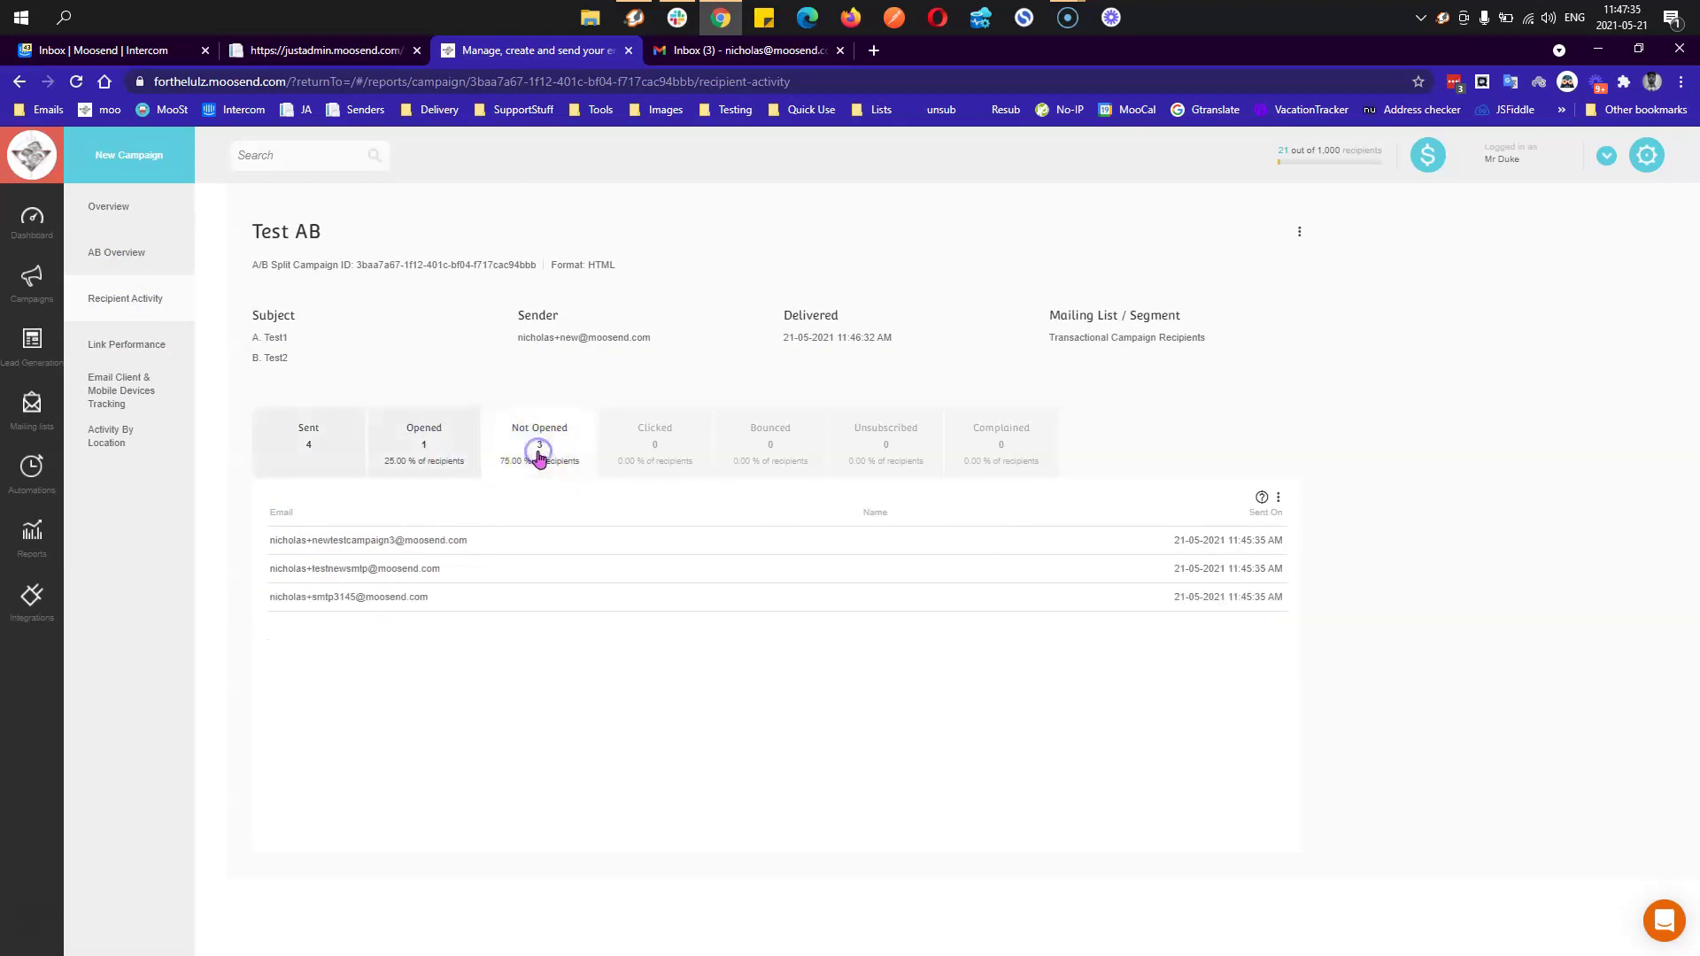
left_click(143, 348)
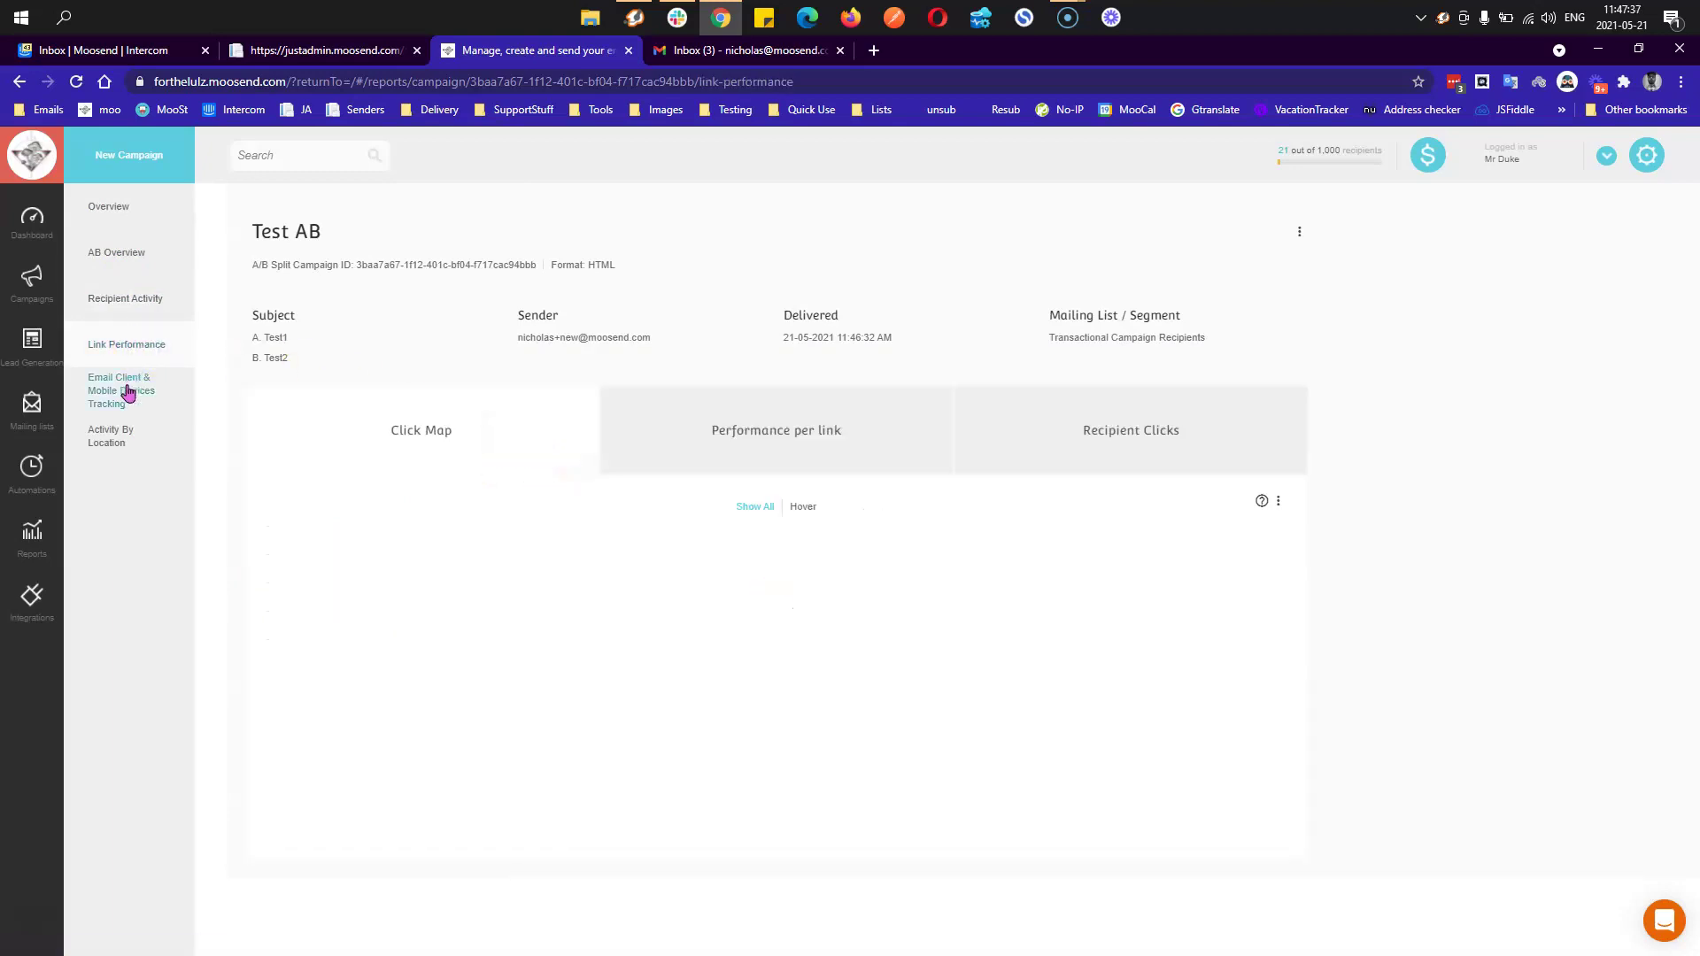
left_click(127, 414)
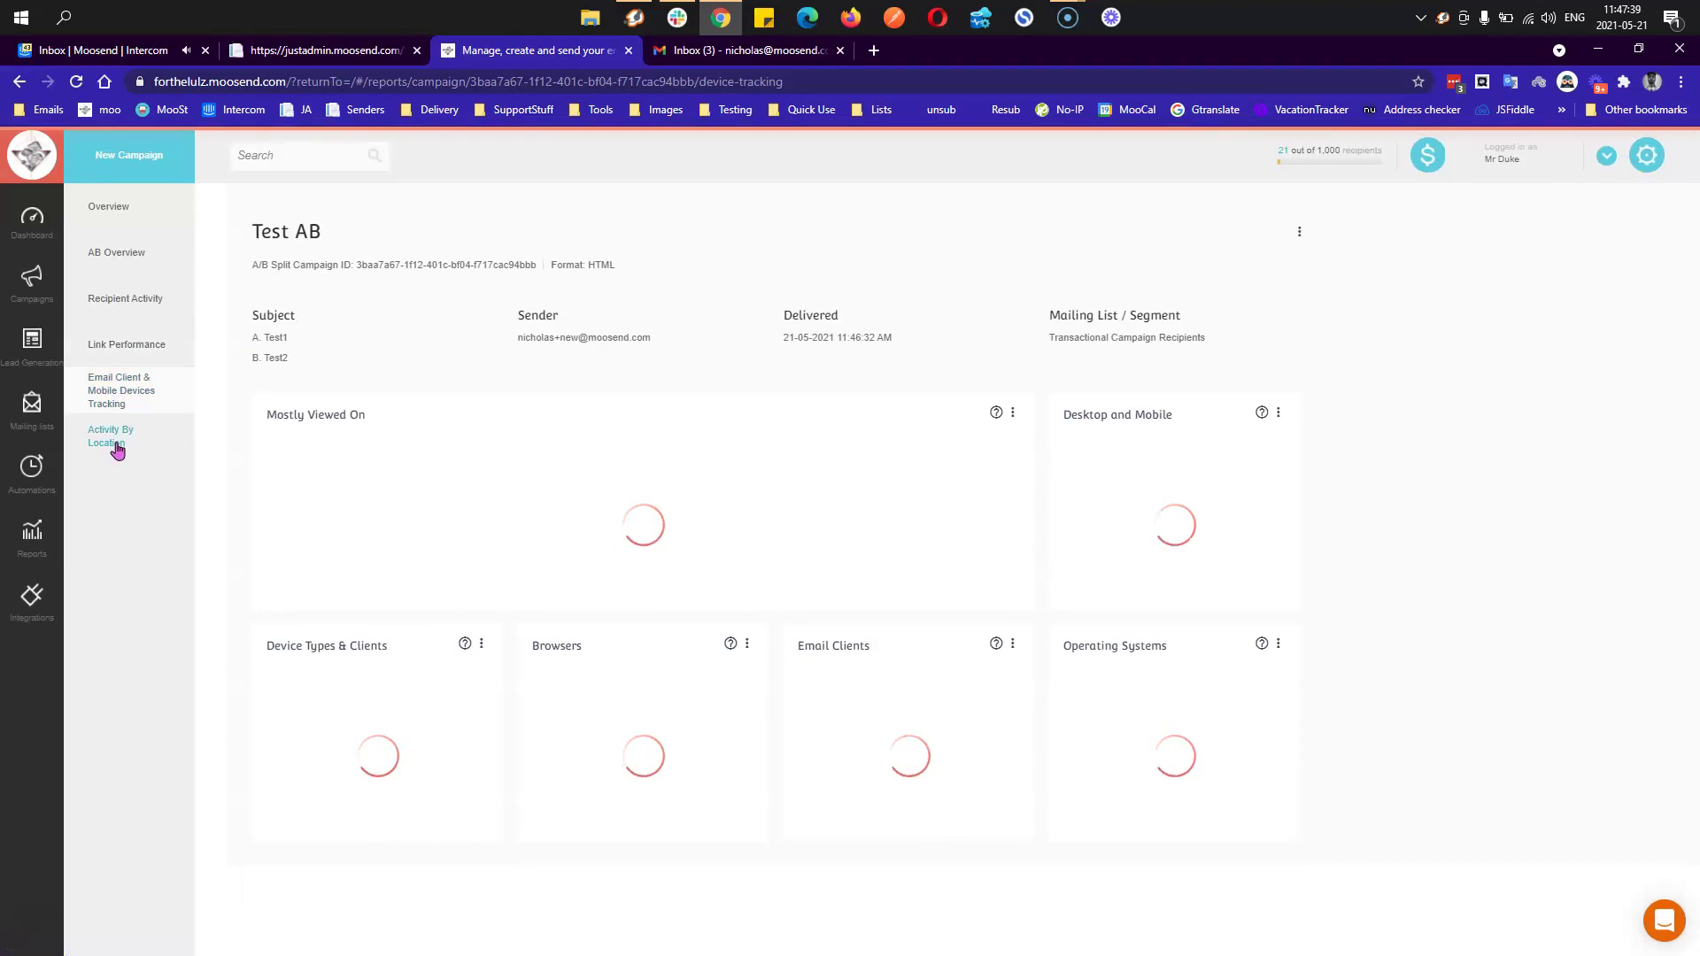
left_click(115, 443)
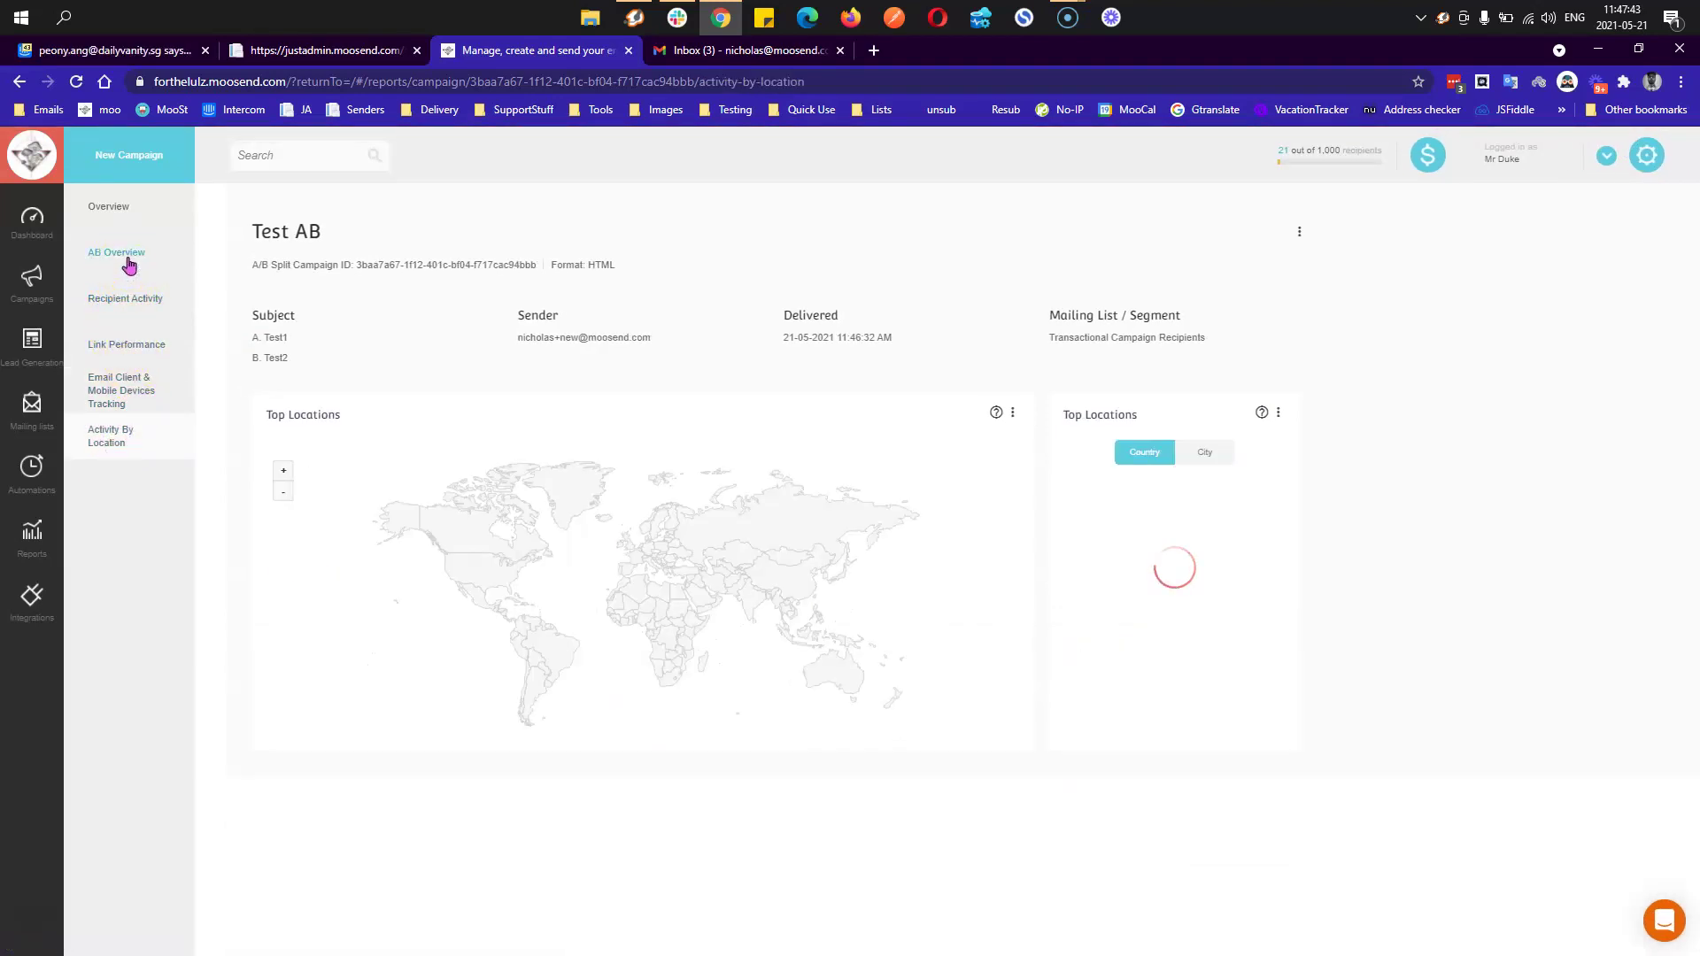
- Open the A/B overview and highlight the split criterion, winner criterion and split settings under the campaign name
left_click(126, 257)
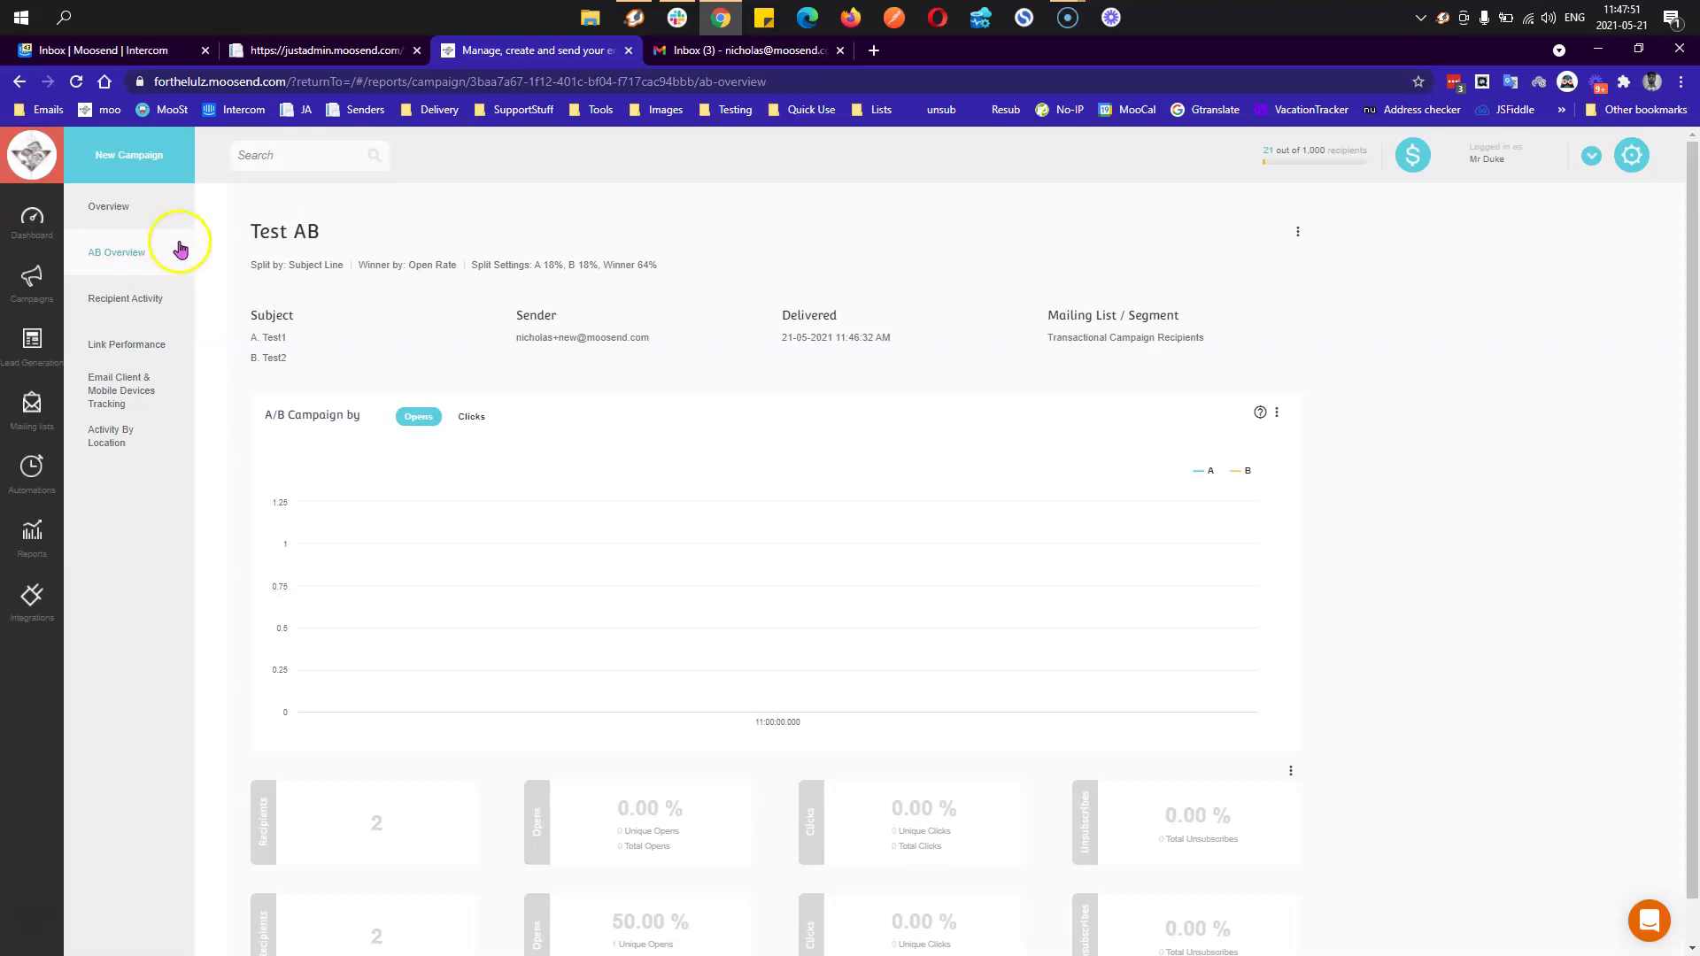
left_click_drag(252, 264, 345, 267)
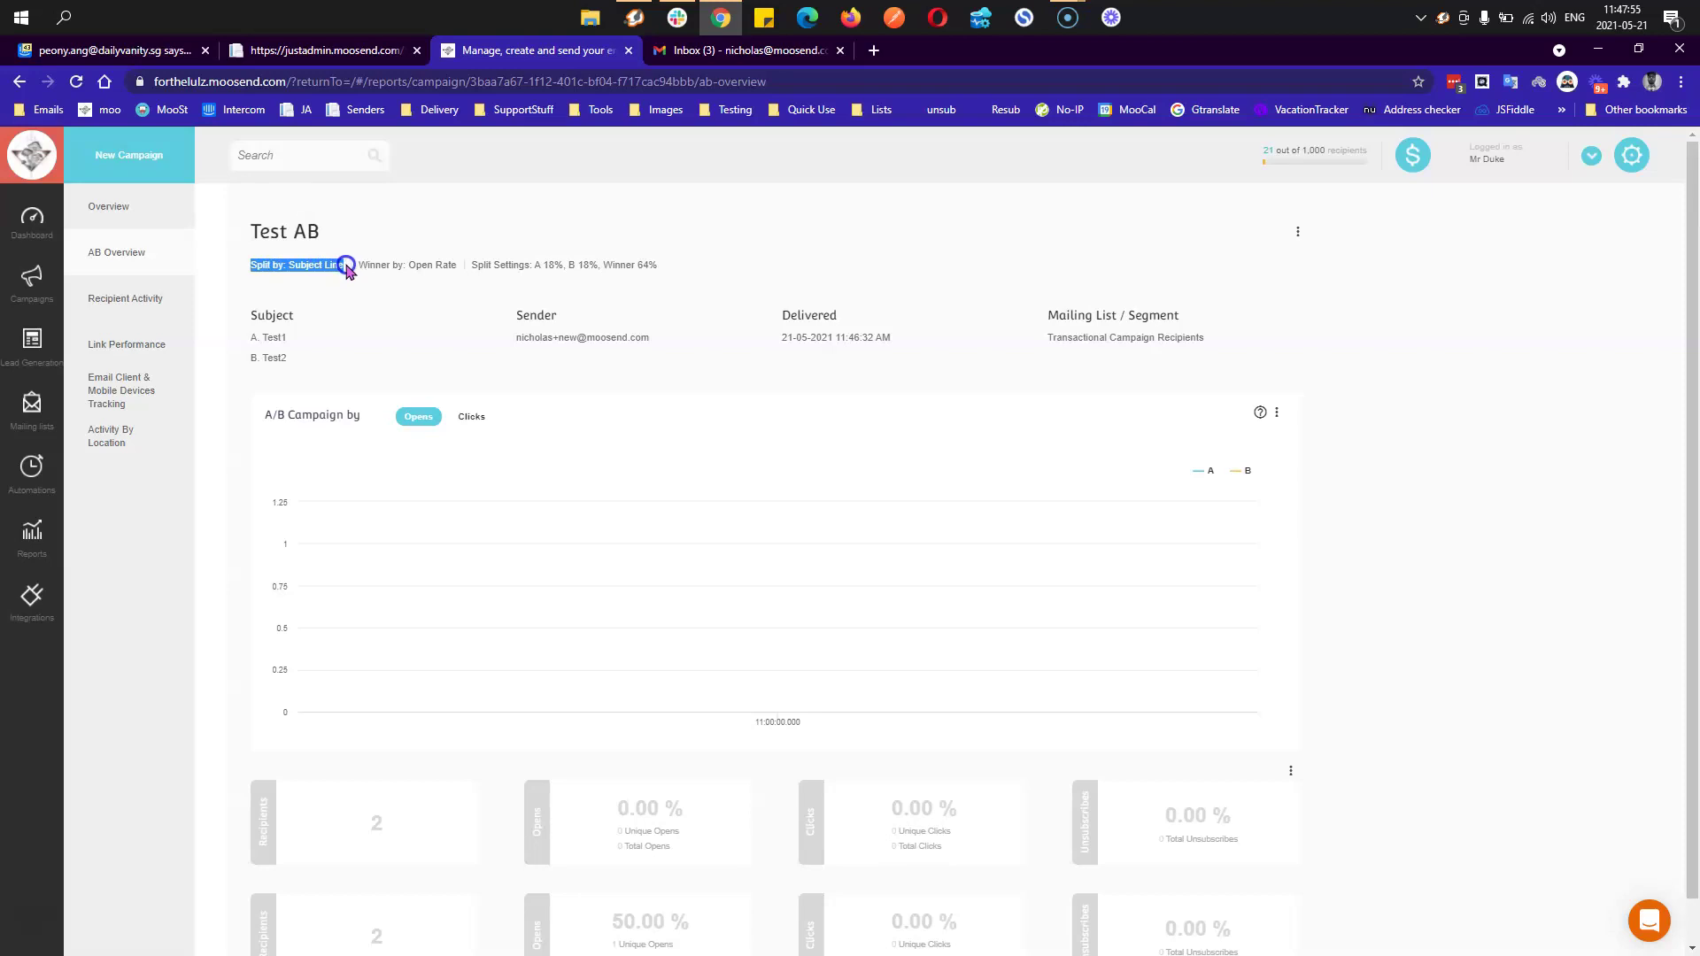
left_click_drag(426, 265, 443, 267)
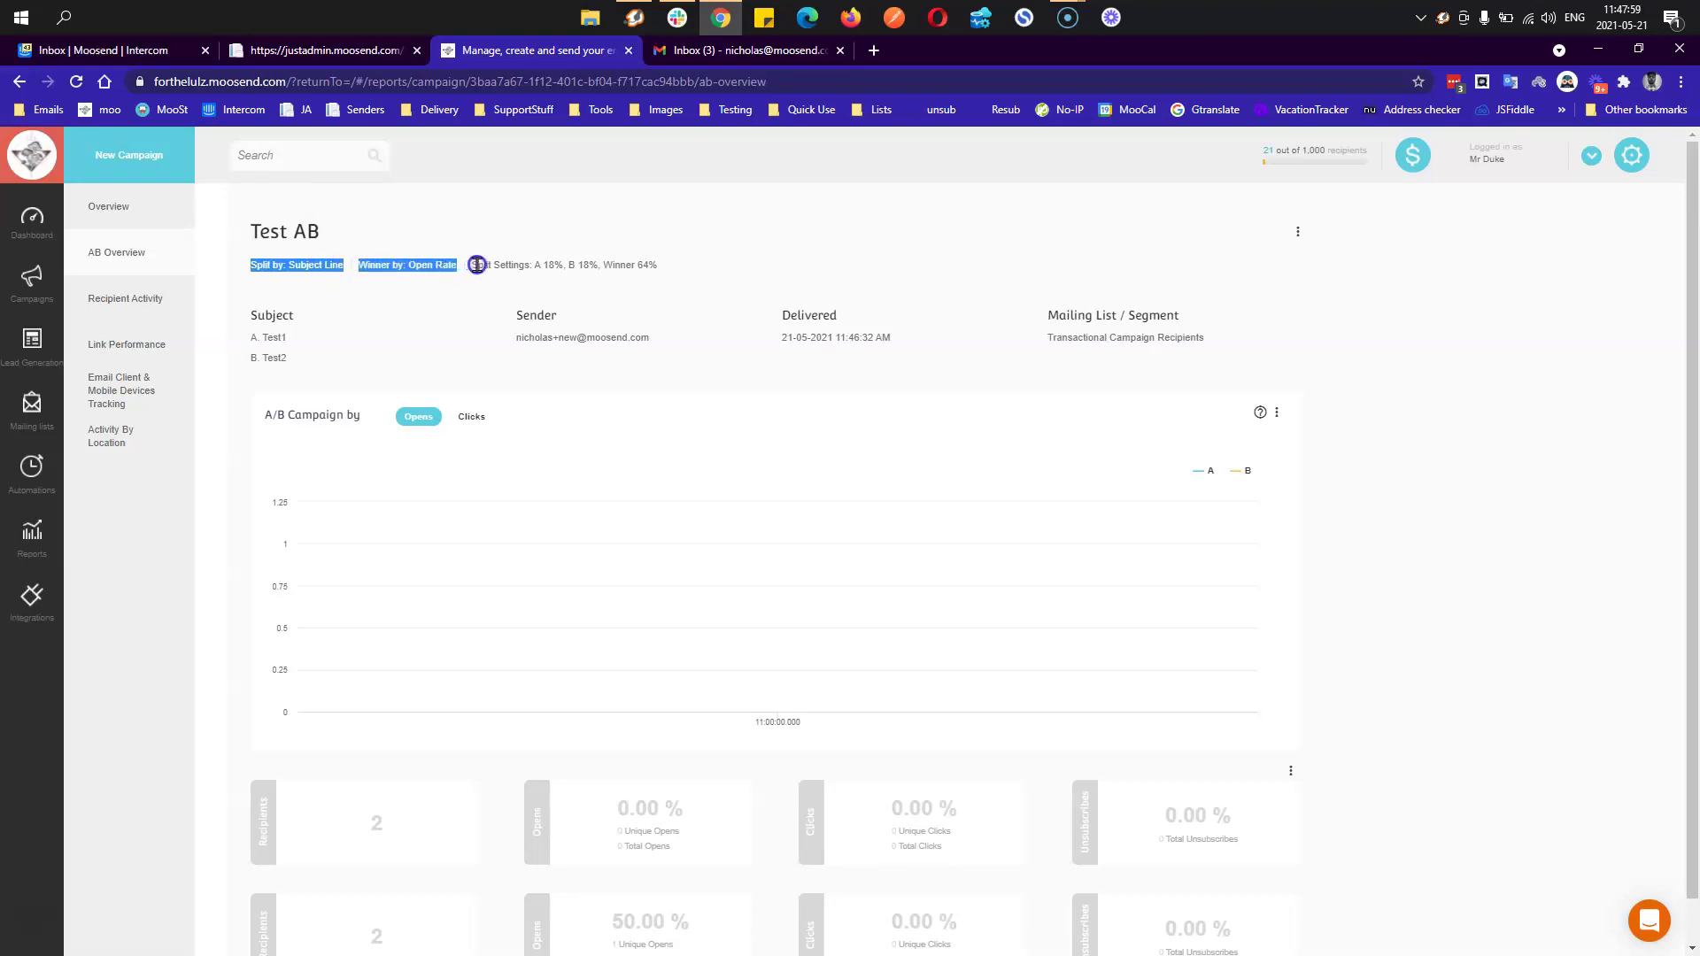
left_click_drag(515, 265, 530, 266)
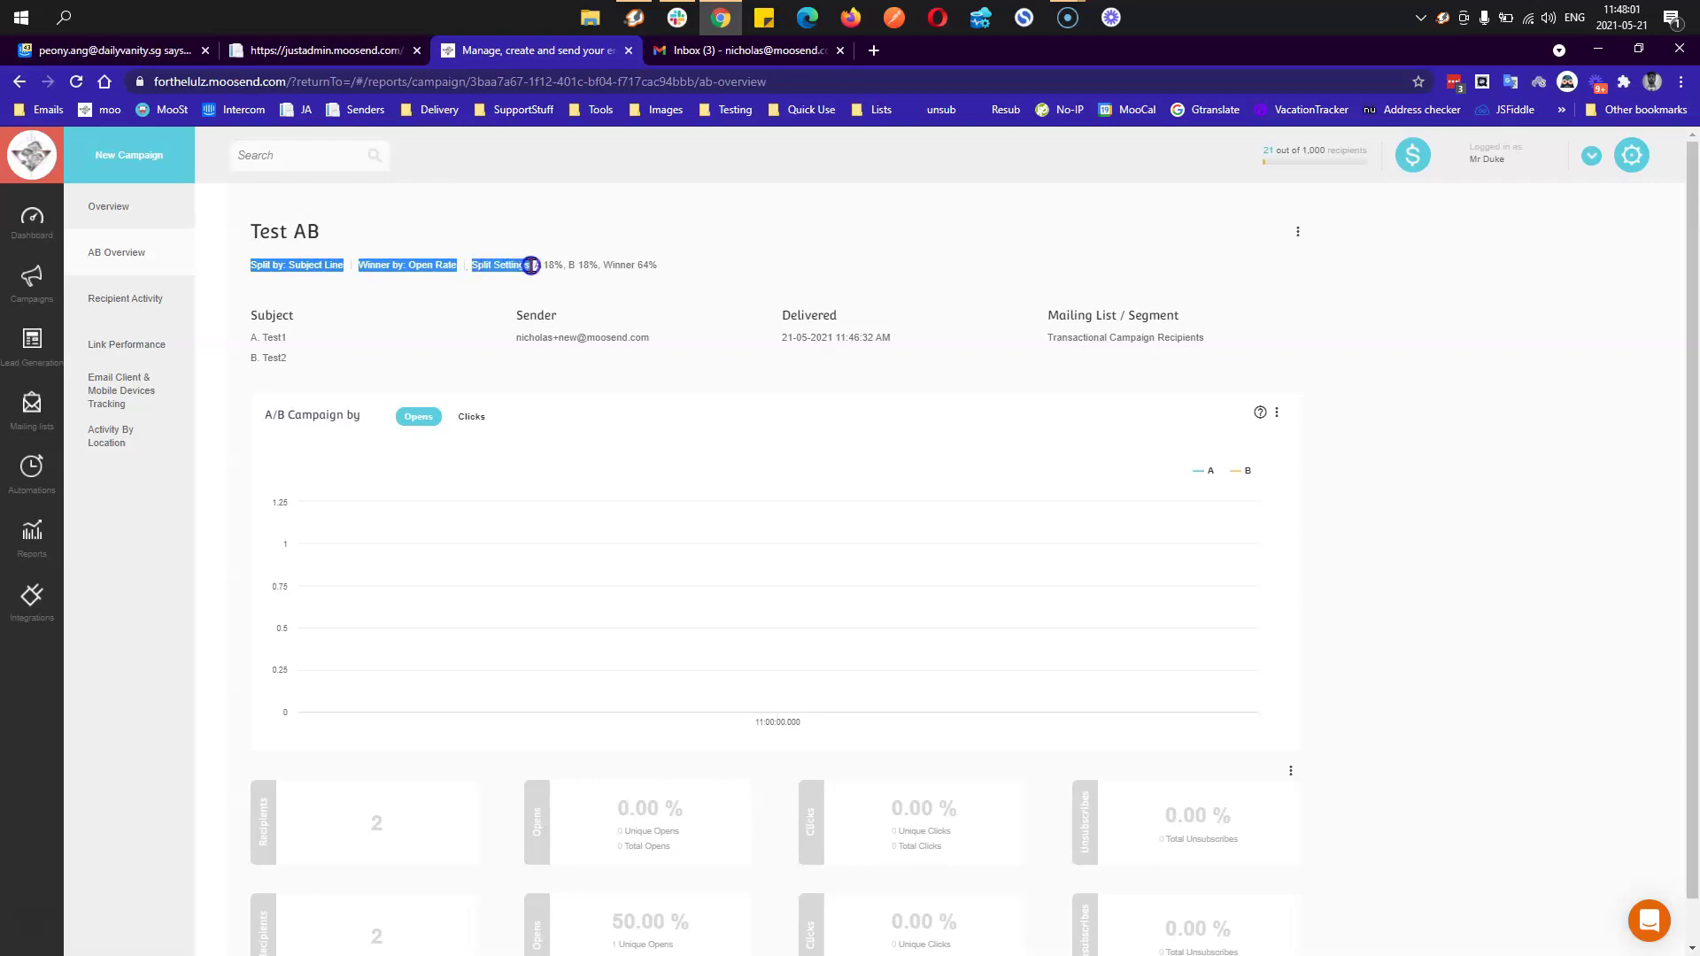
left_click_drag(559, 266, 564, 266)
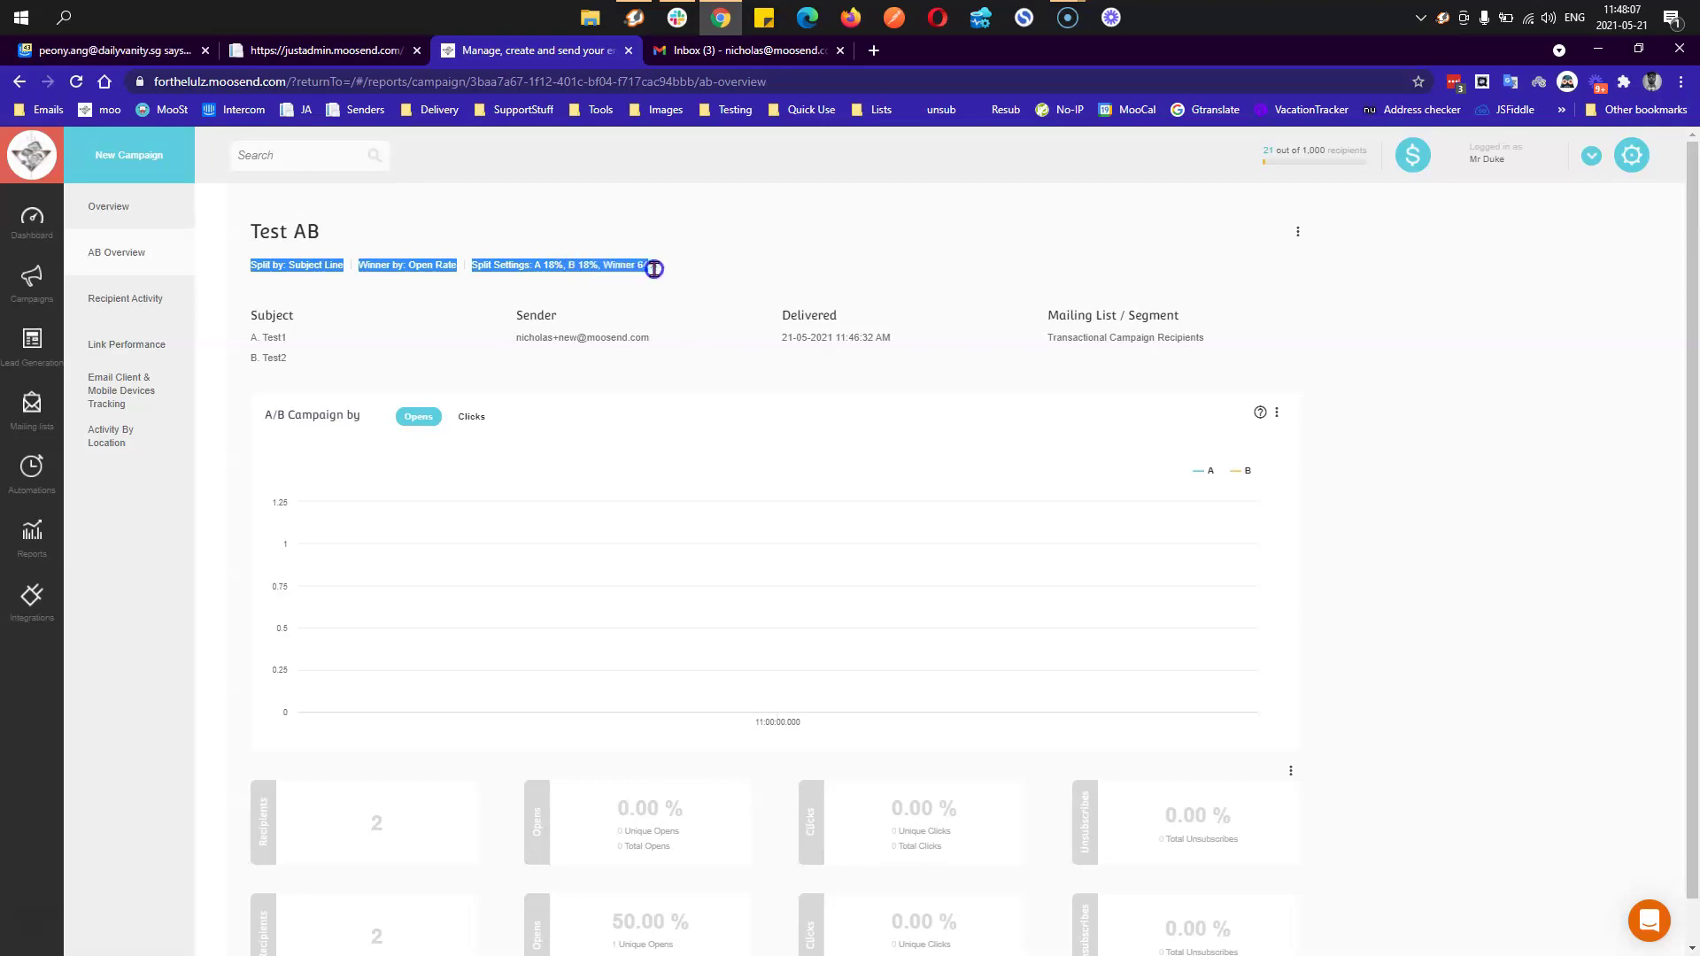
left_click_drag(656, 268, 732, 268)
- Examine the statistics of both versions in the A/B overview, highlighting version B's recipients and open rate
scroll(399, 662, "down", 1)
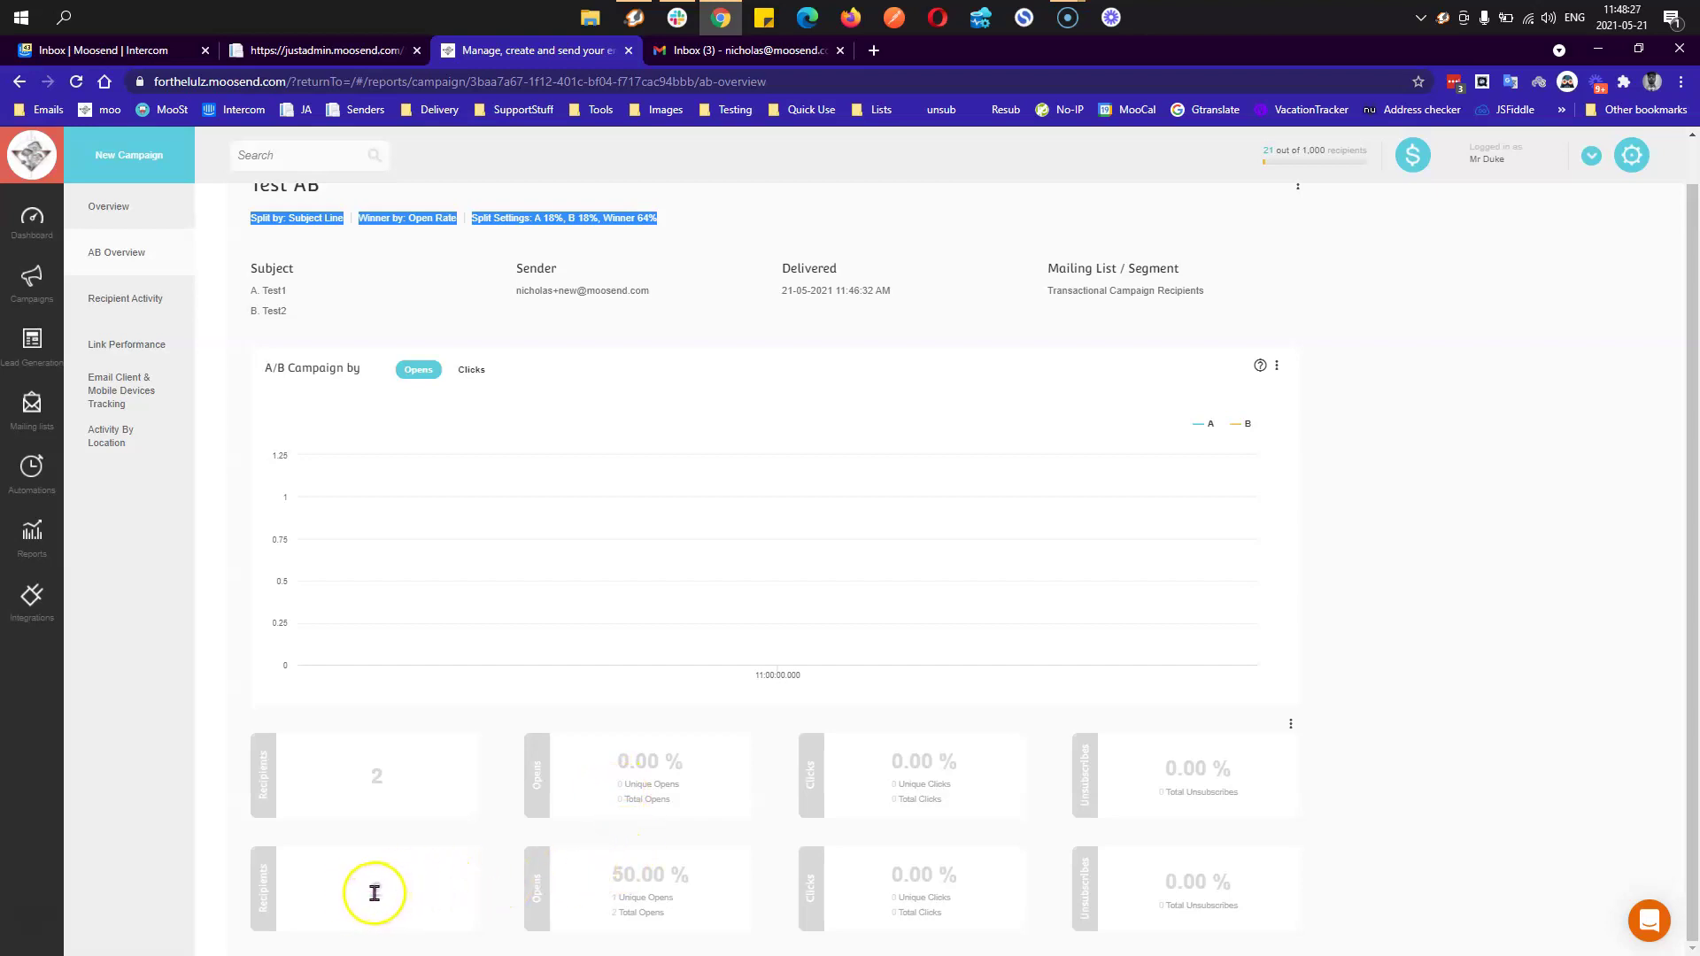
double_click(376, 891)
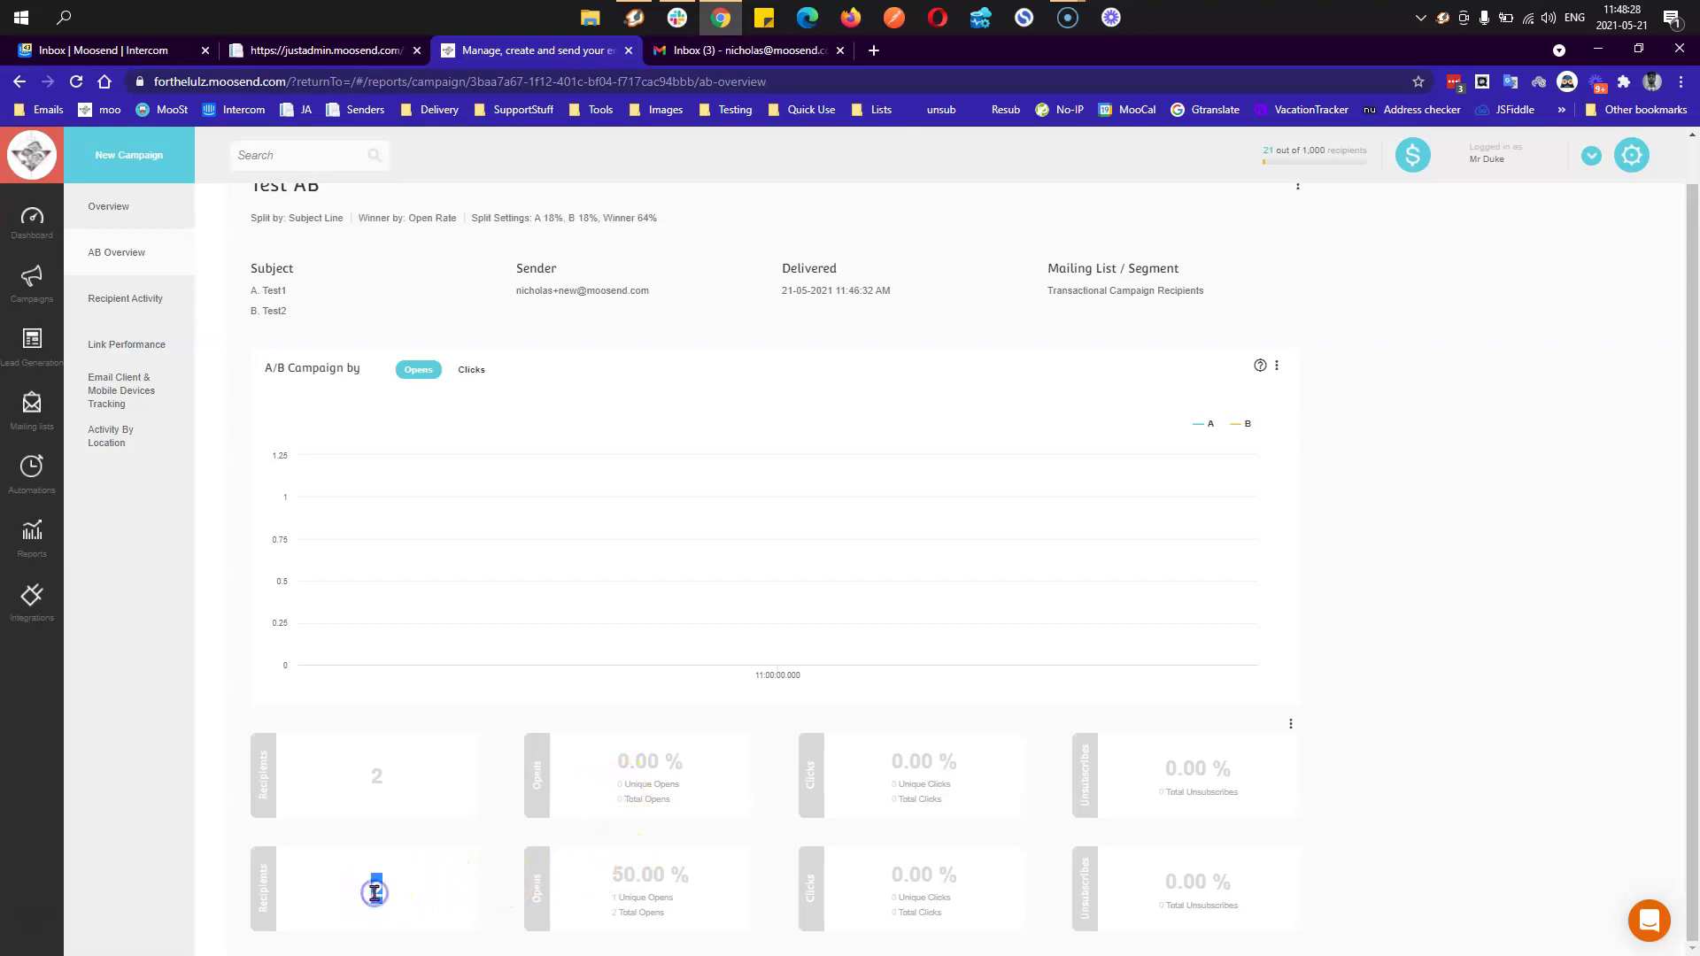
triple_click(636, 877)
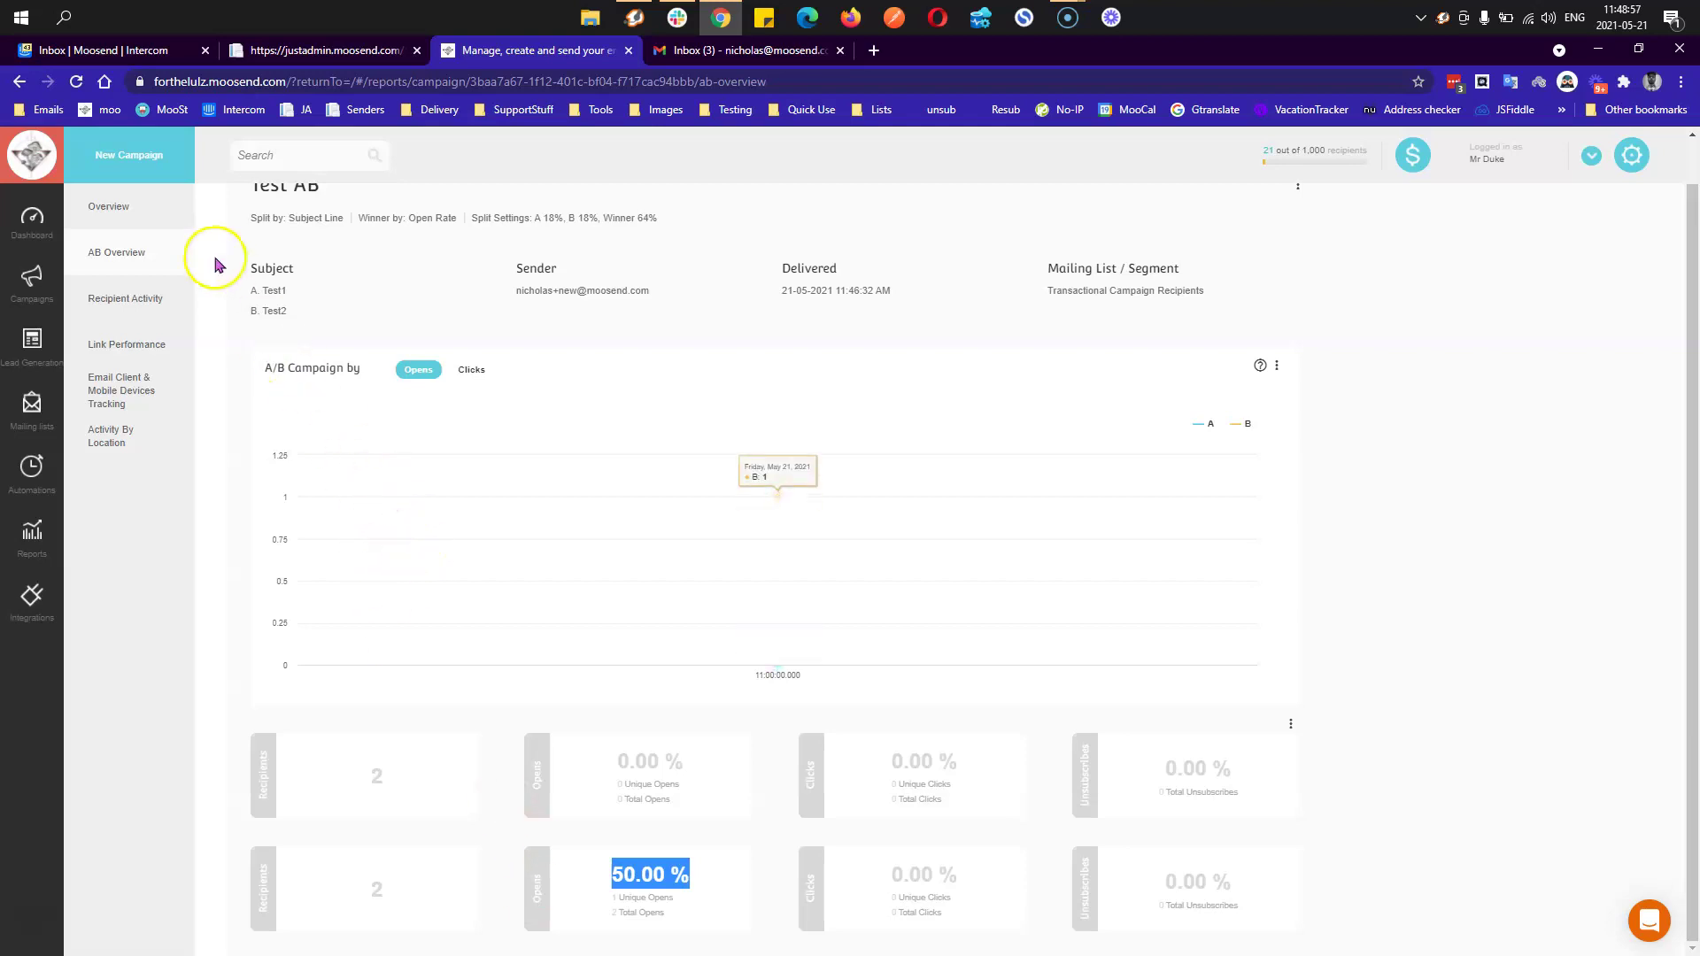
- Review the active members of the Transactional Campaign Recipients list from Test AB's recipient activity and return to the Gmail inbox
left_click(131, 299)
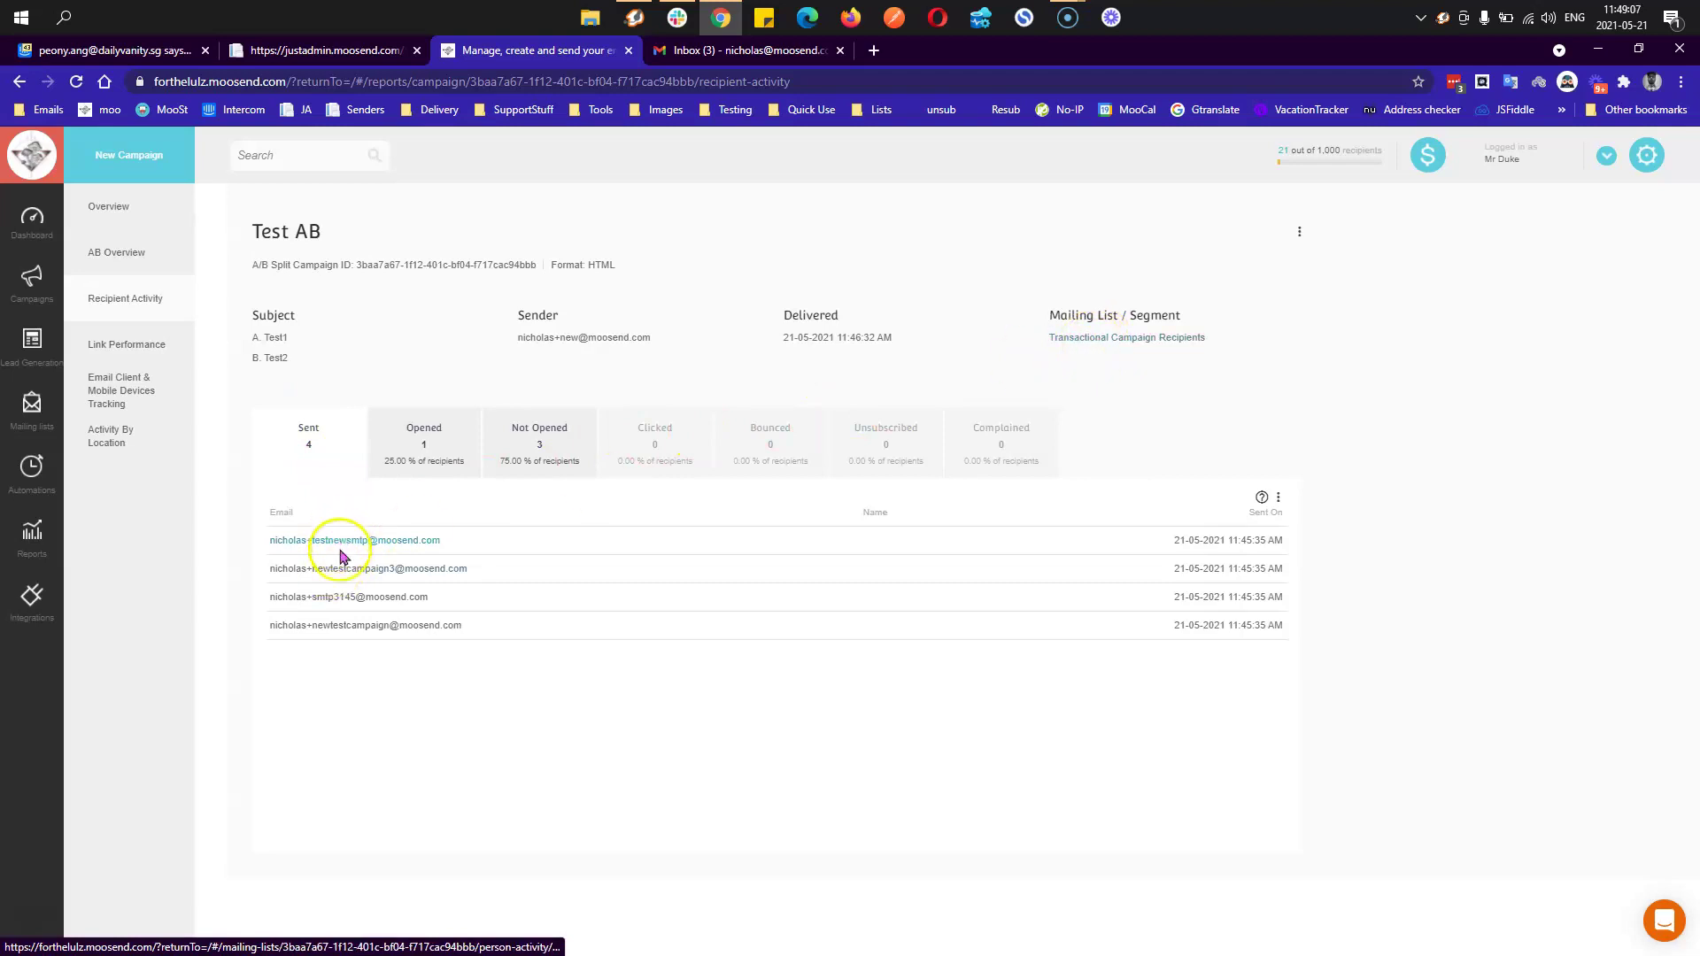
left_click(1096, 343)
left_click(161, 254)
left_click(412, 363)
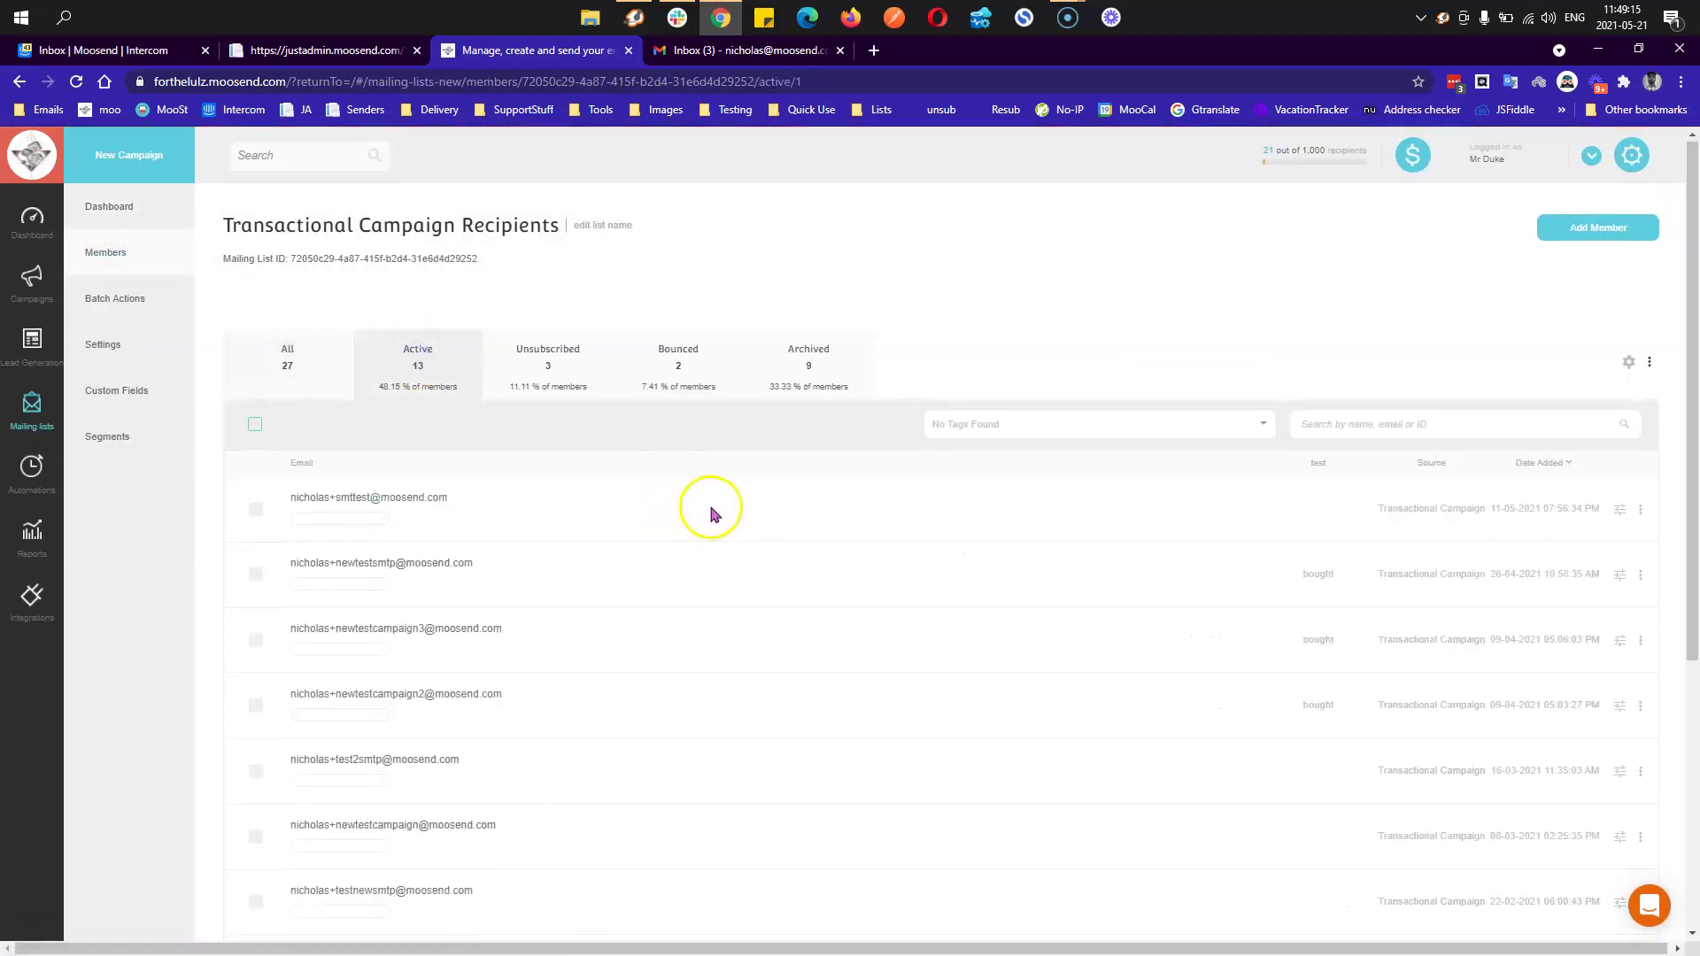
scroll(690, 531, "down", 5)
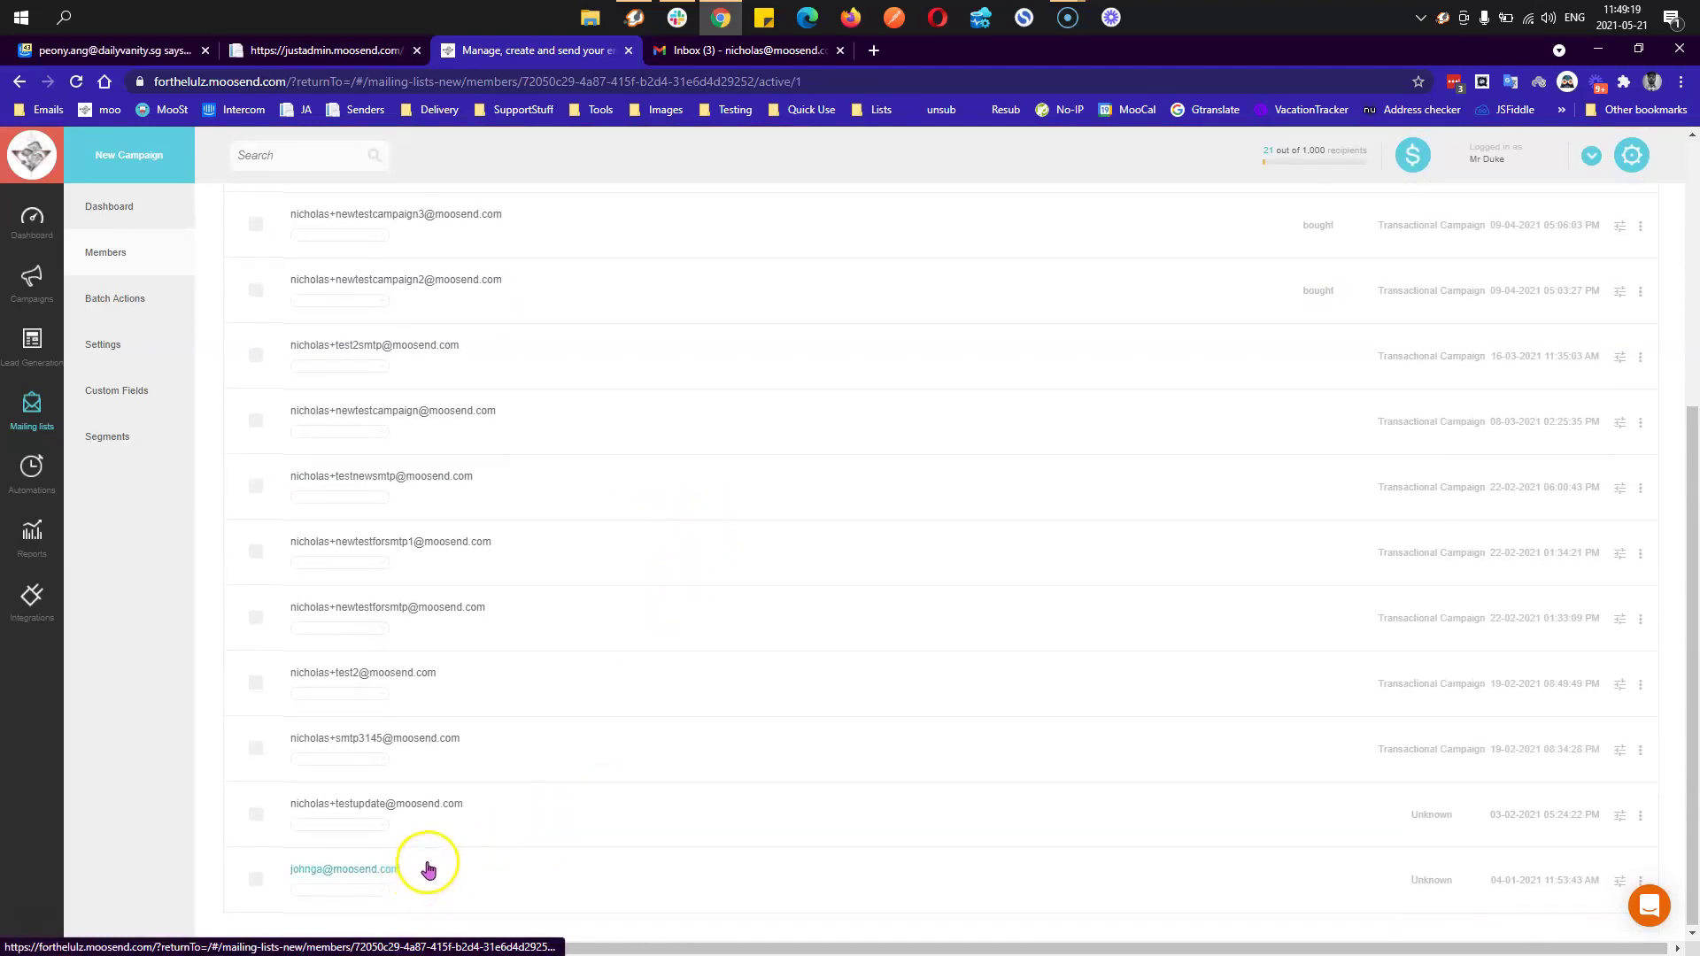
scroll(425, 873, "up", 2)
scroll(467, 808, "up", 3)
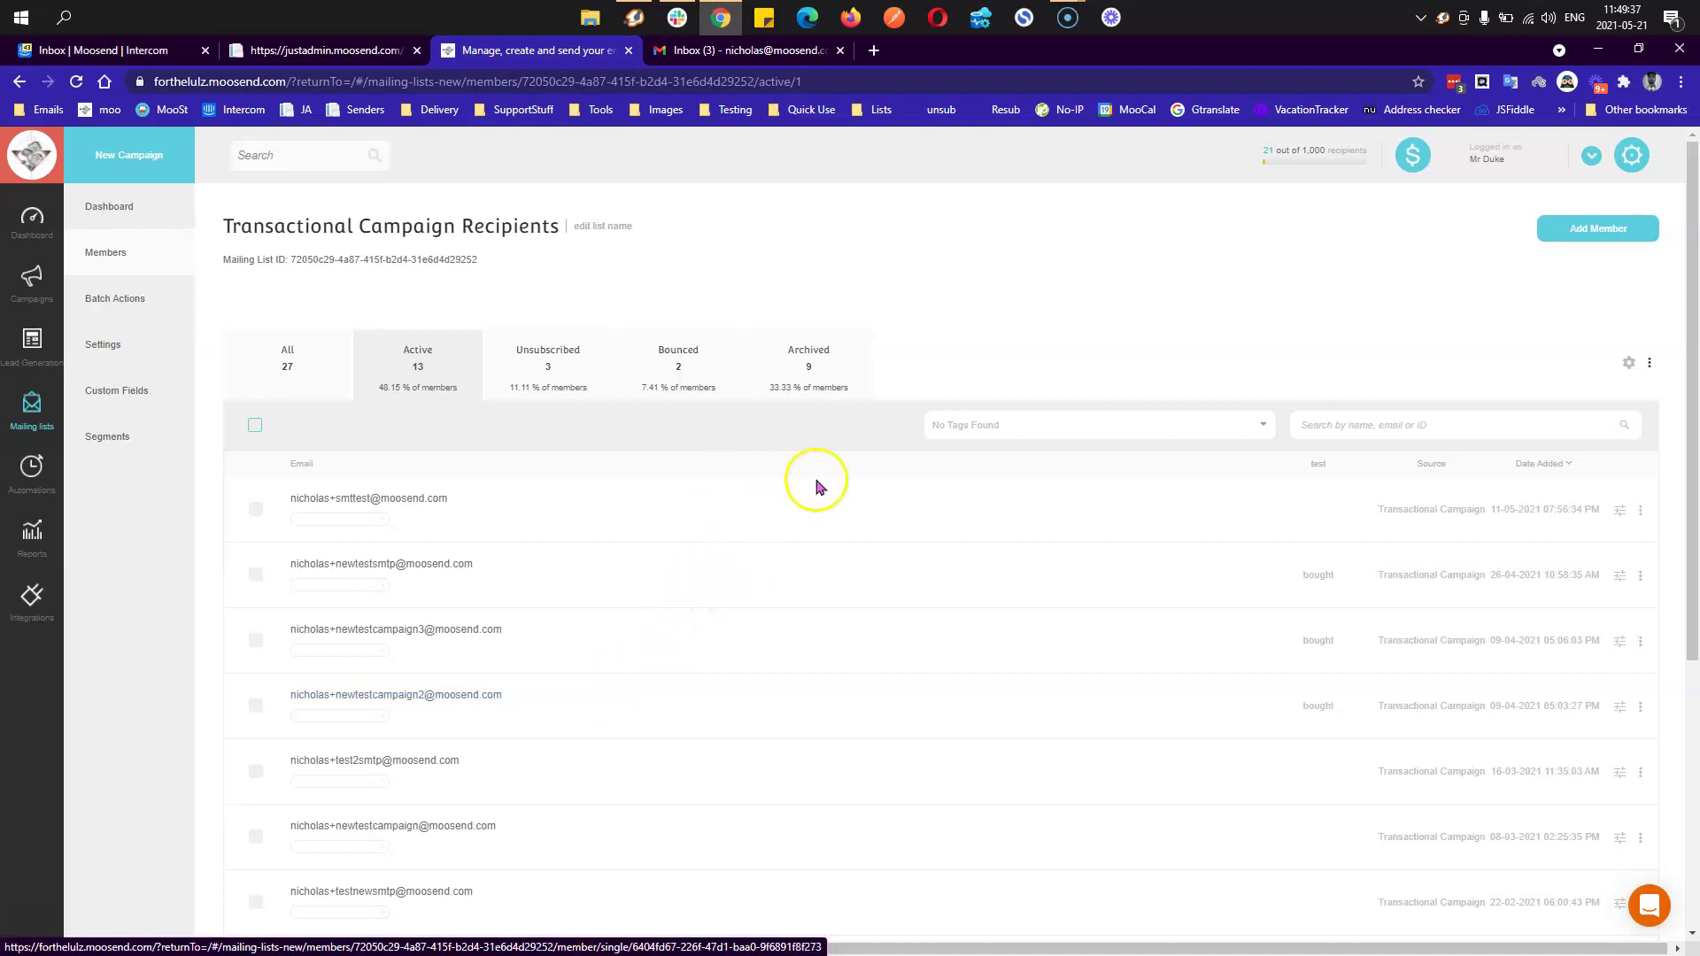
left_click(700, 52)
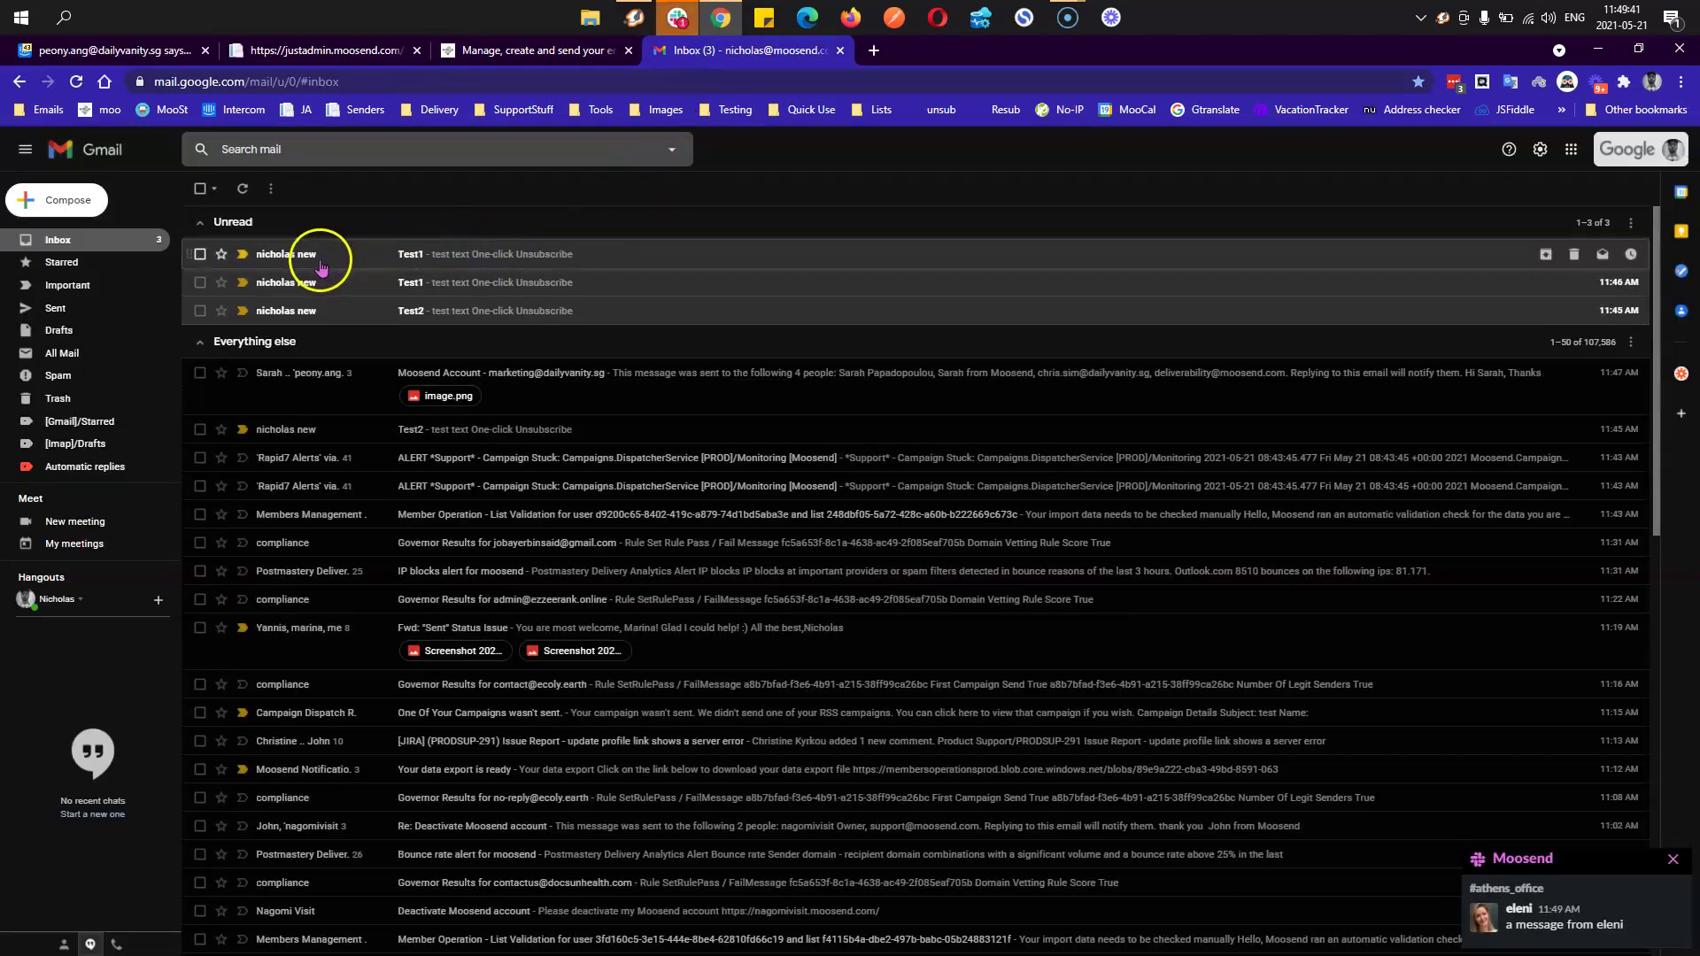
- Move the three unread test emails, two with subject Test1 and one with Test2, to the trash
left_click(200, 254)
left_click(200, 283)
left_click(200, 311)
left_click(304, 188)
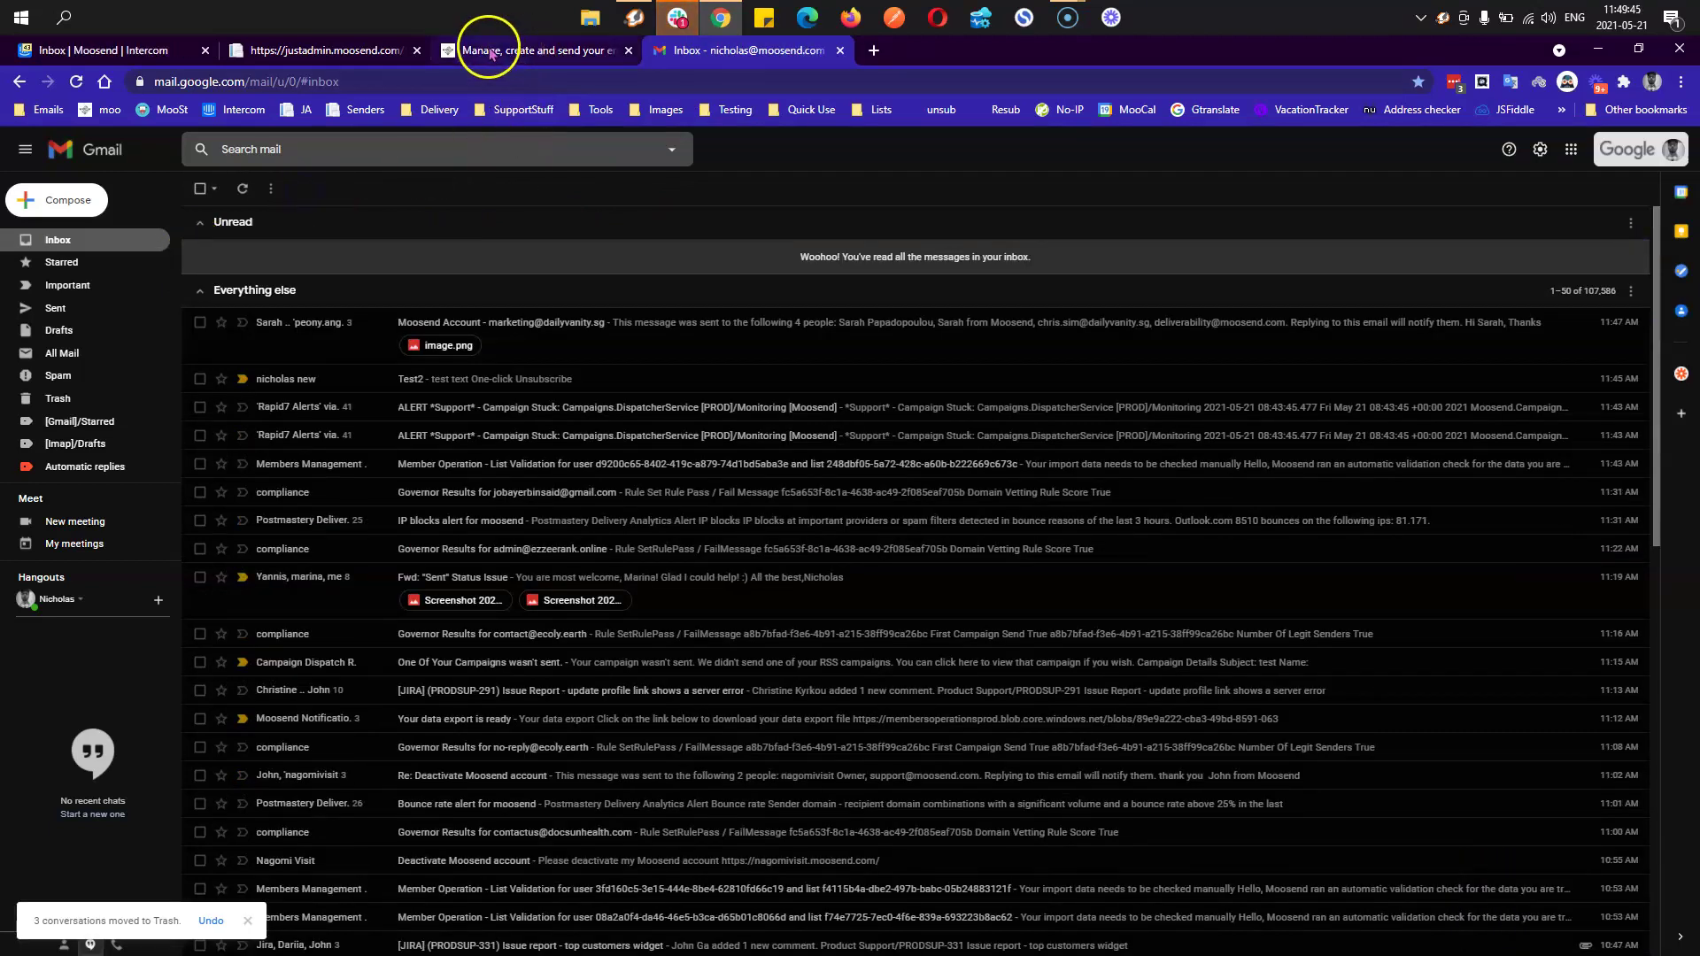
- Switch to Moosend and copy the RSS feed URL from the settings of the active campaign among the RSS and repeatable campaigns
left_click(509, 51)
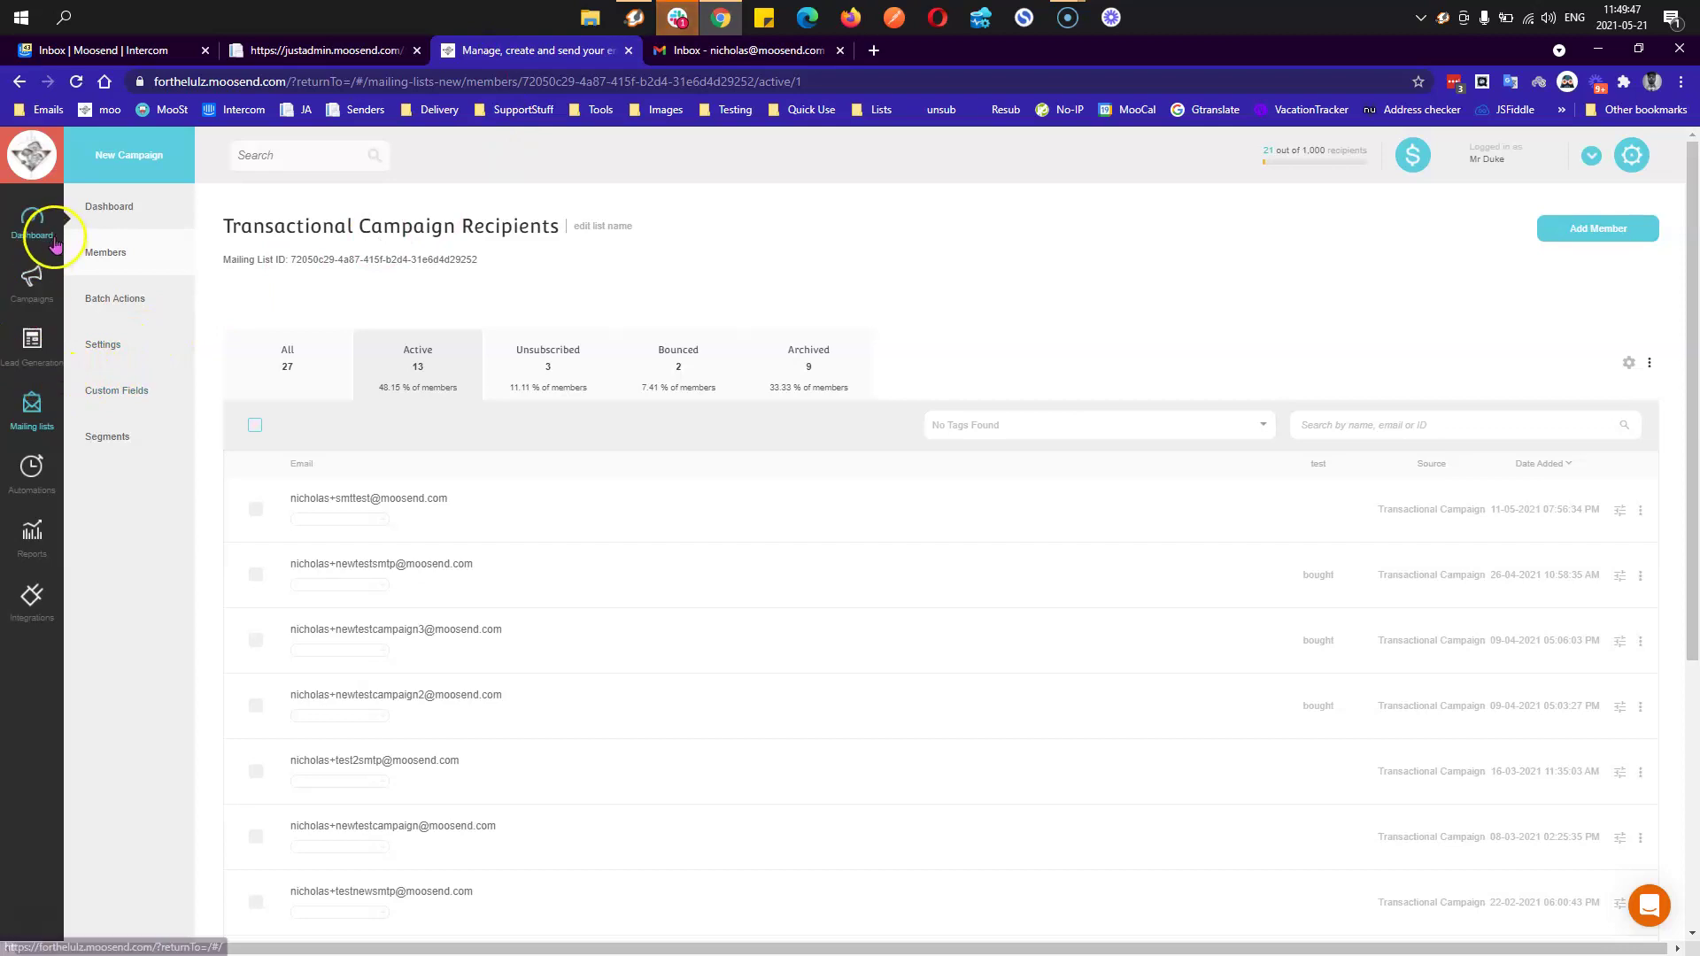
left_click(42, 288)
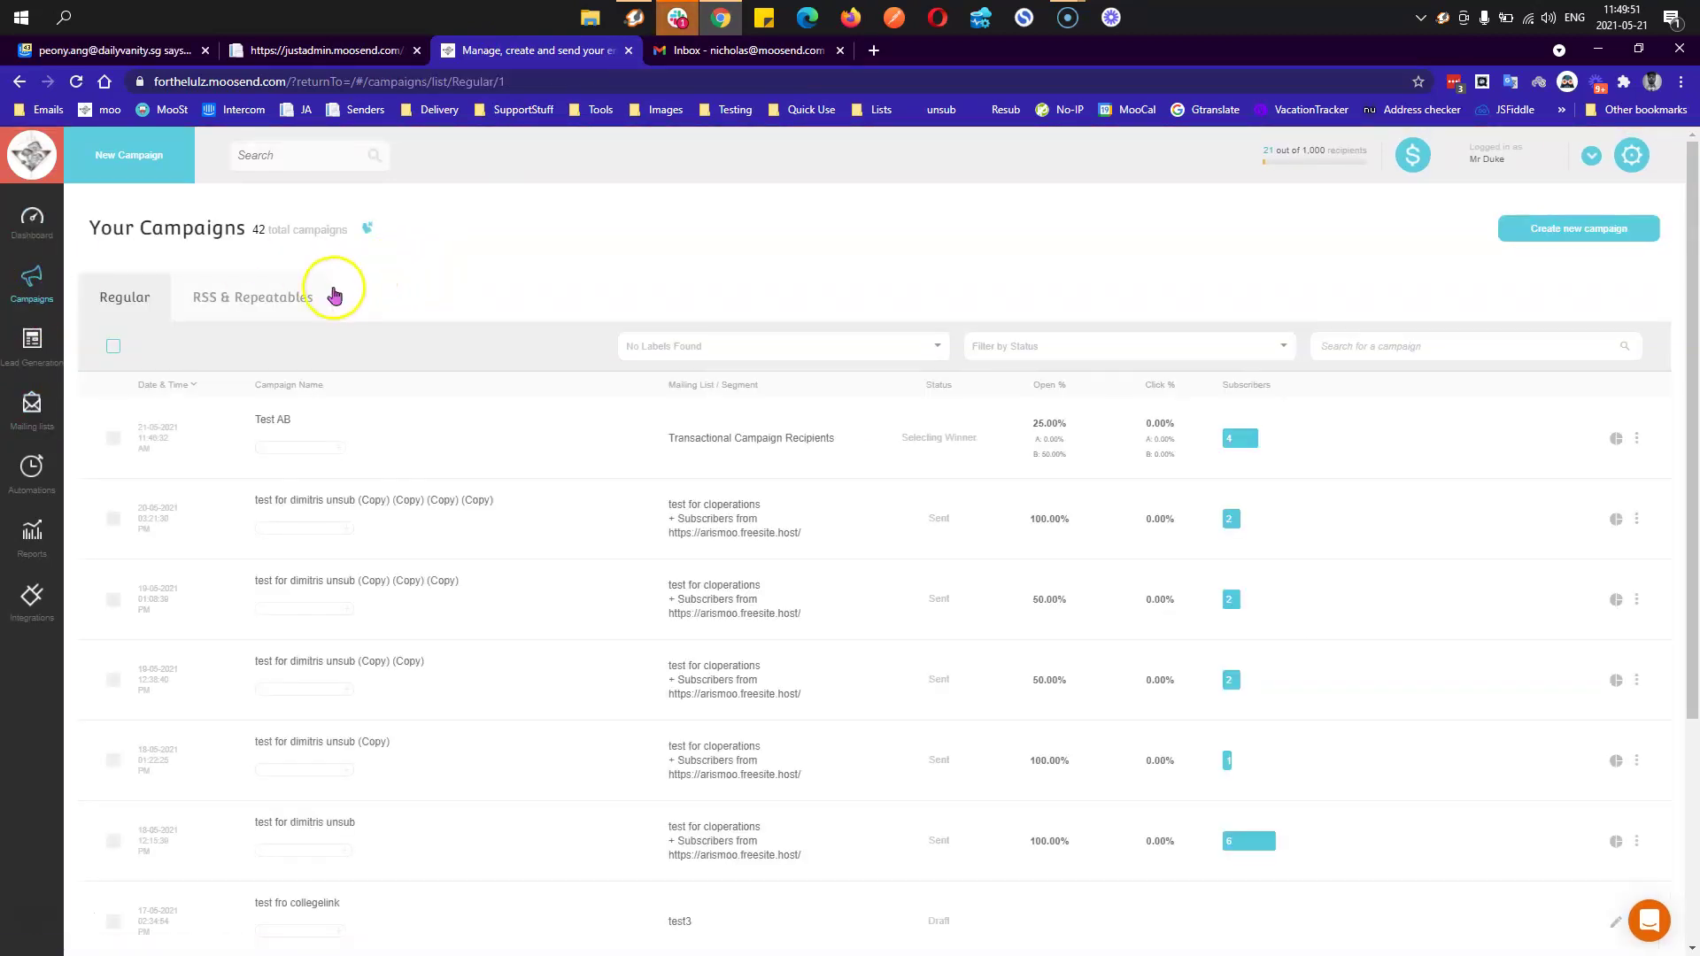
left_click(301, 302)
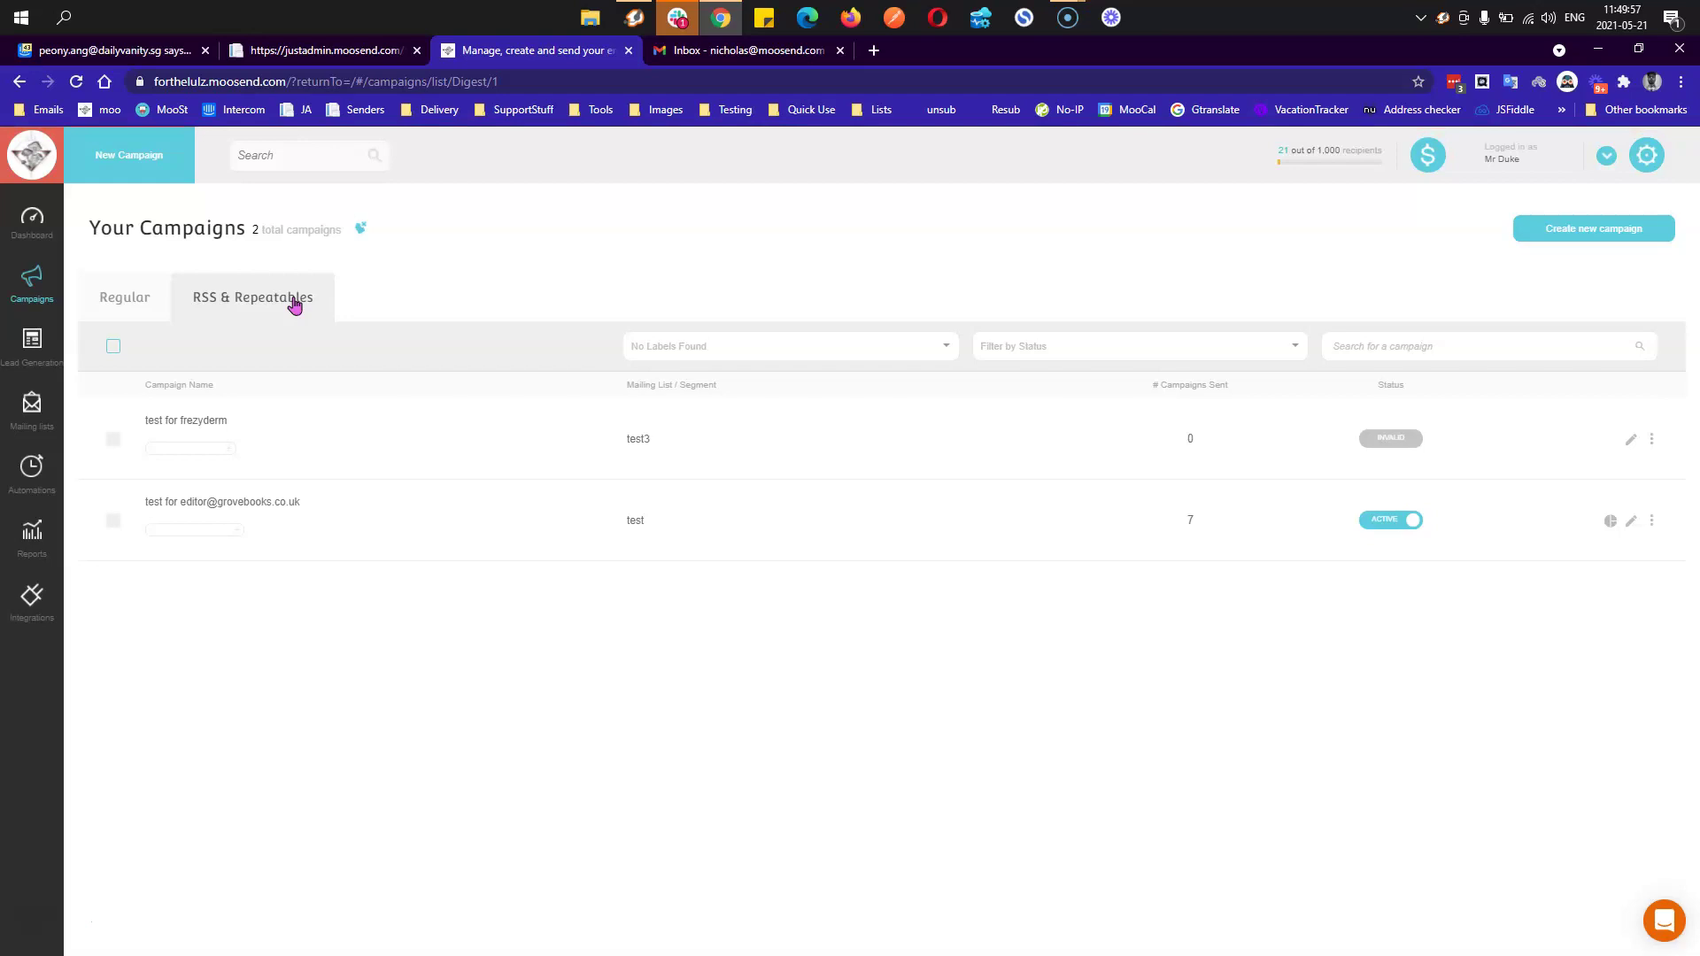
left_click(262, 510)
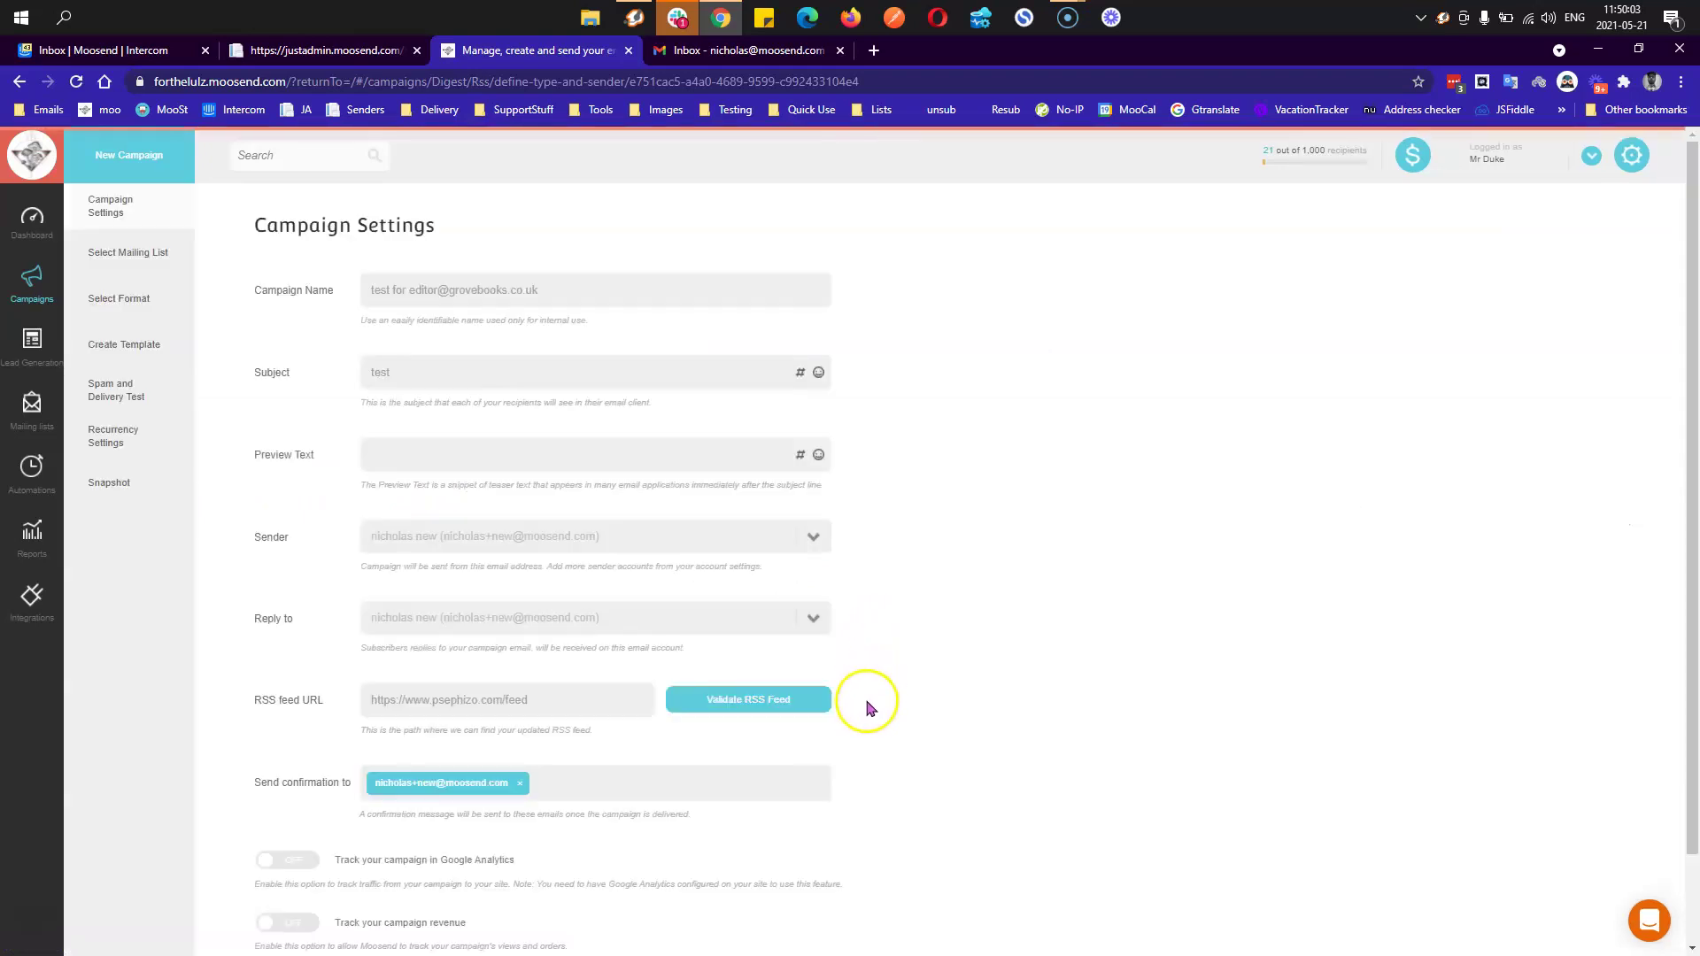
triple_click(513, 706)
key("ctrl+c")
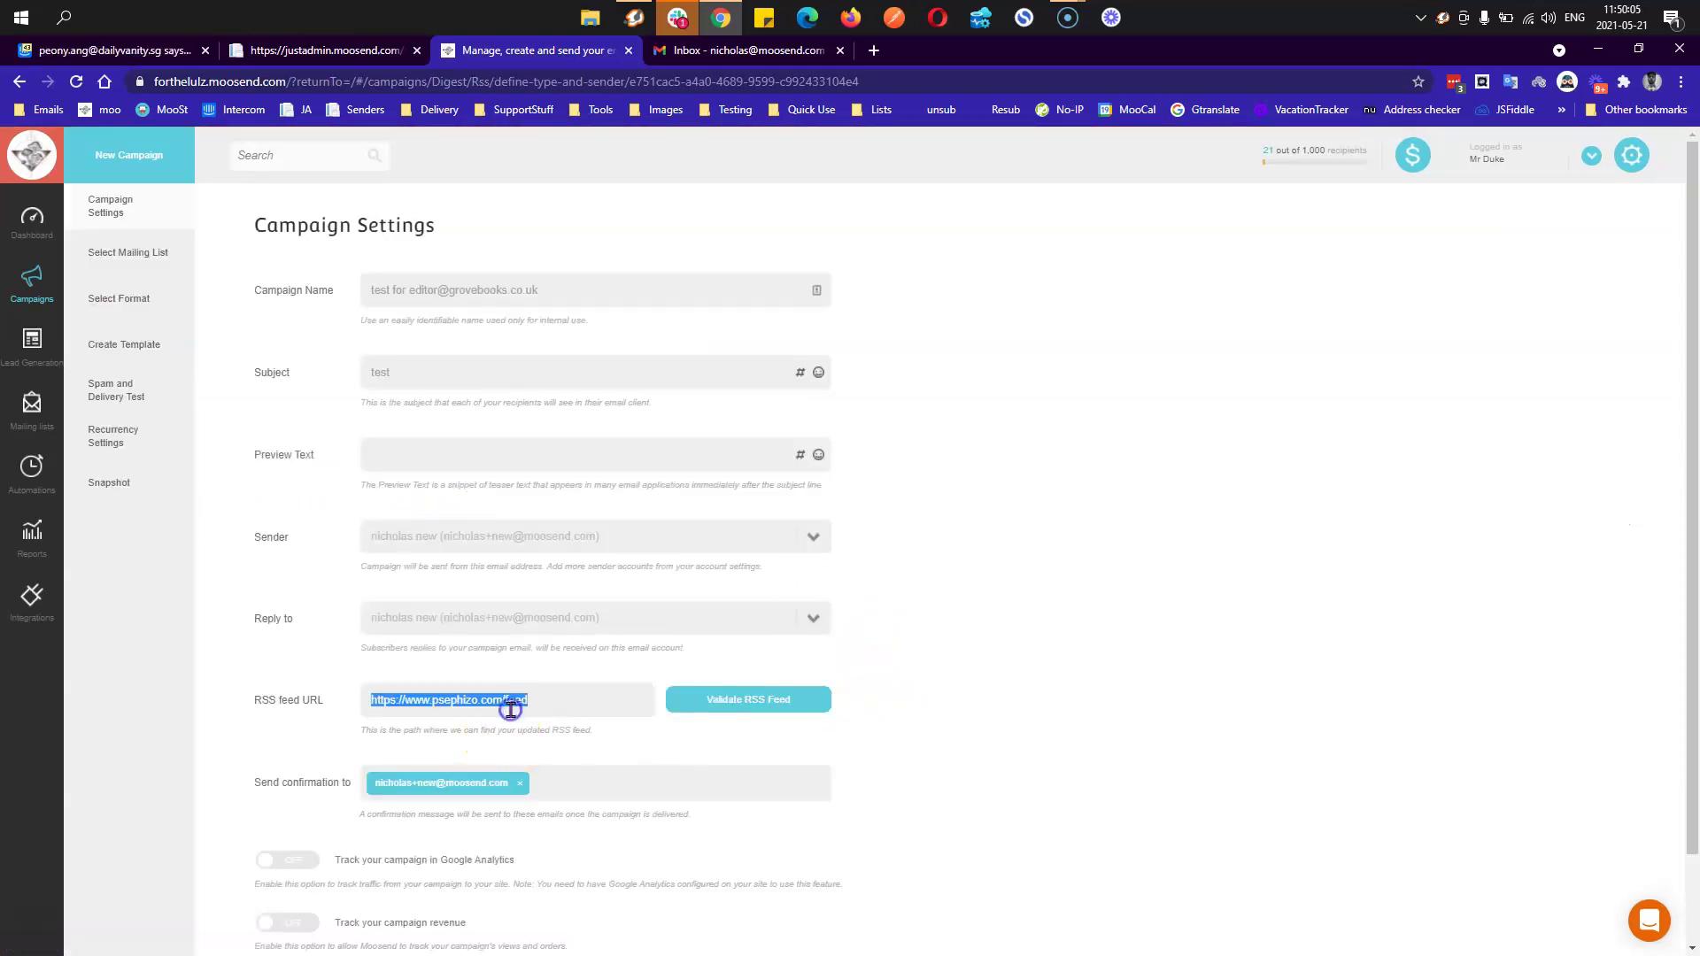
- Create a new RSS campaign named "test rss" with the subject "testing"
left_click(31, 276)
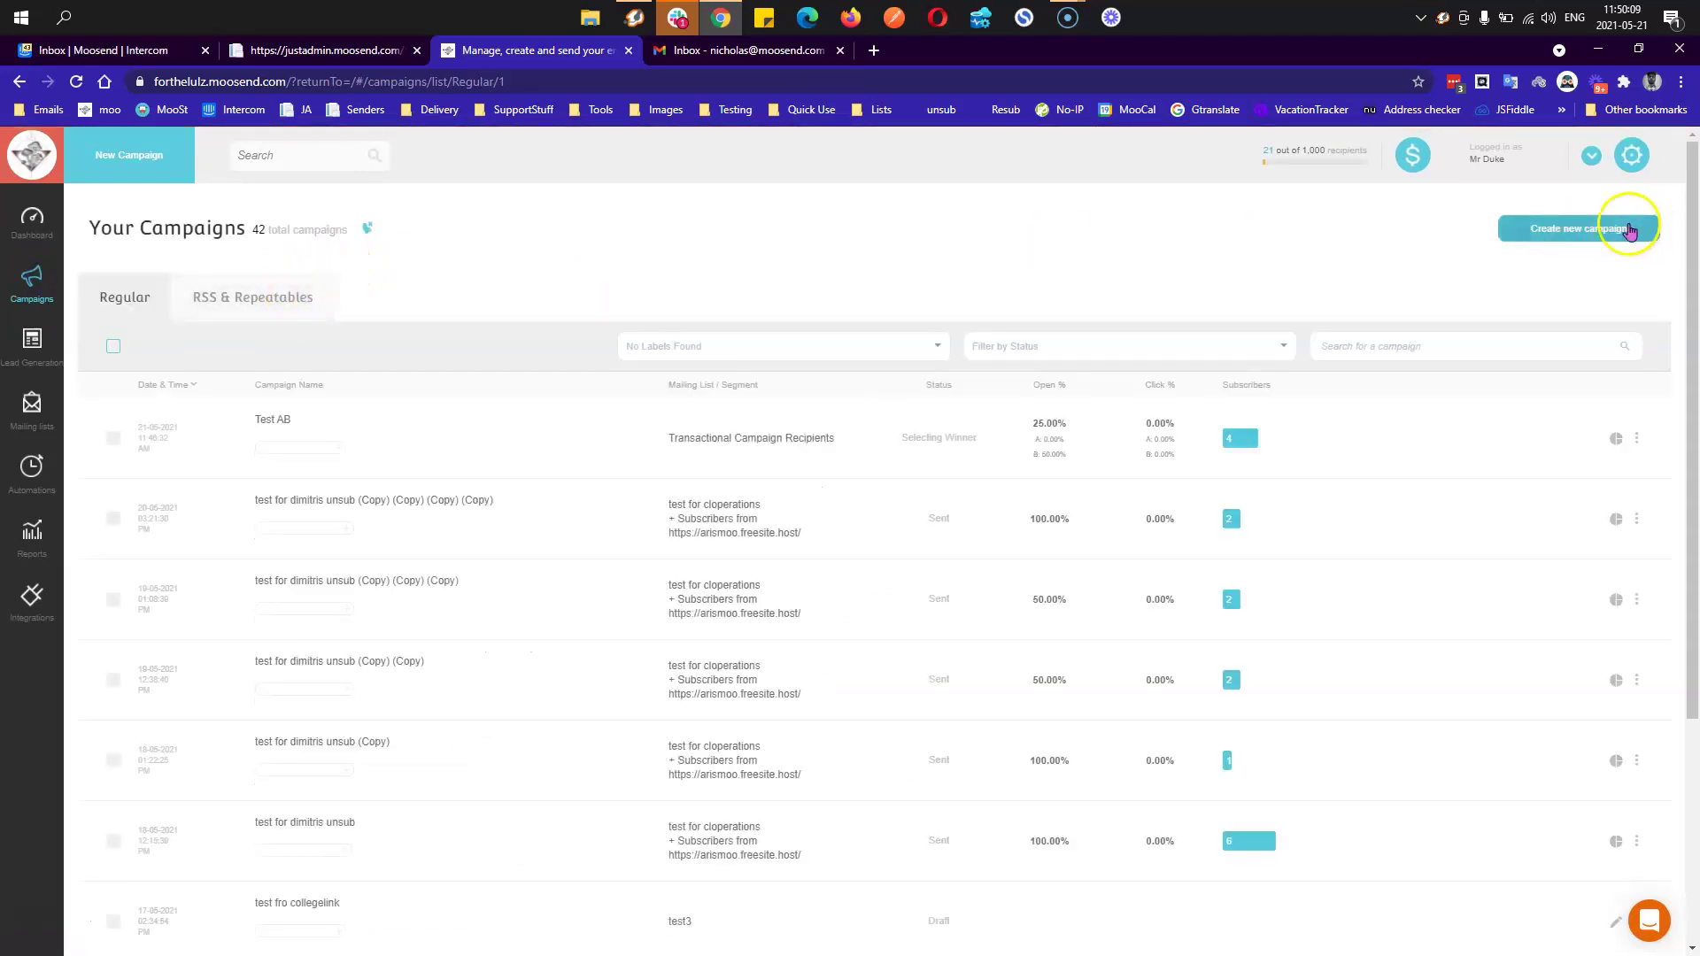
left_click(1599, 236)
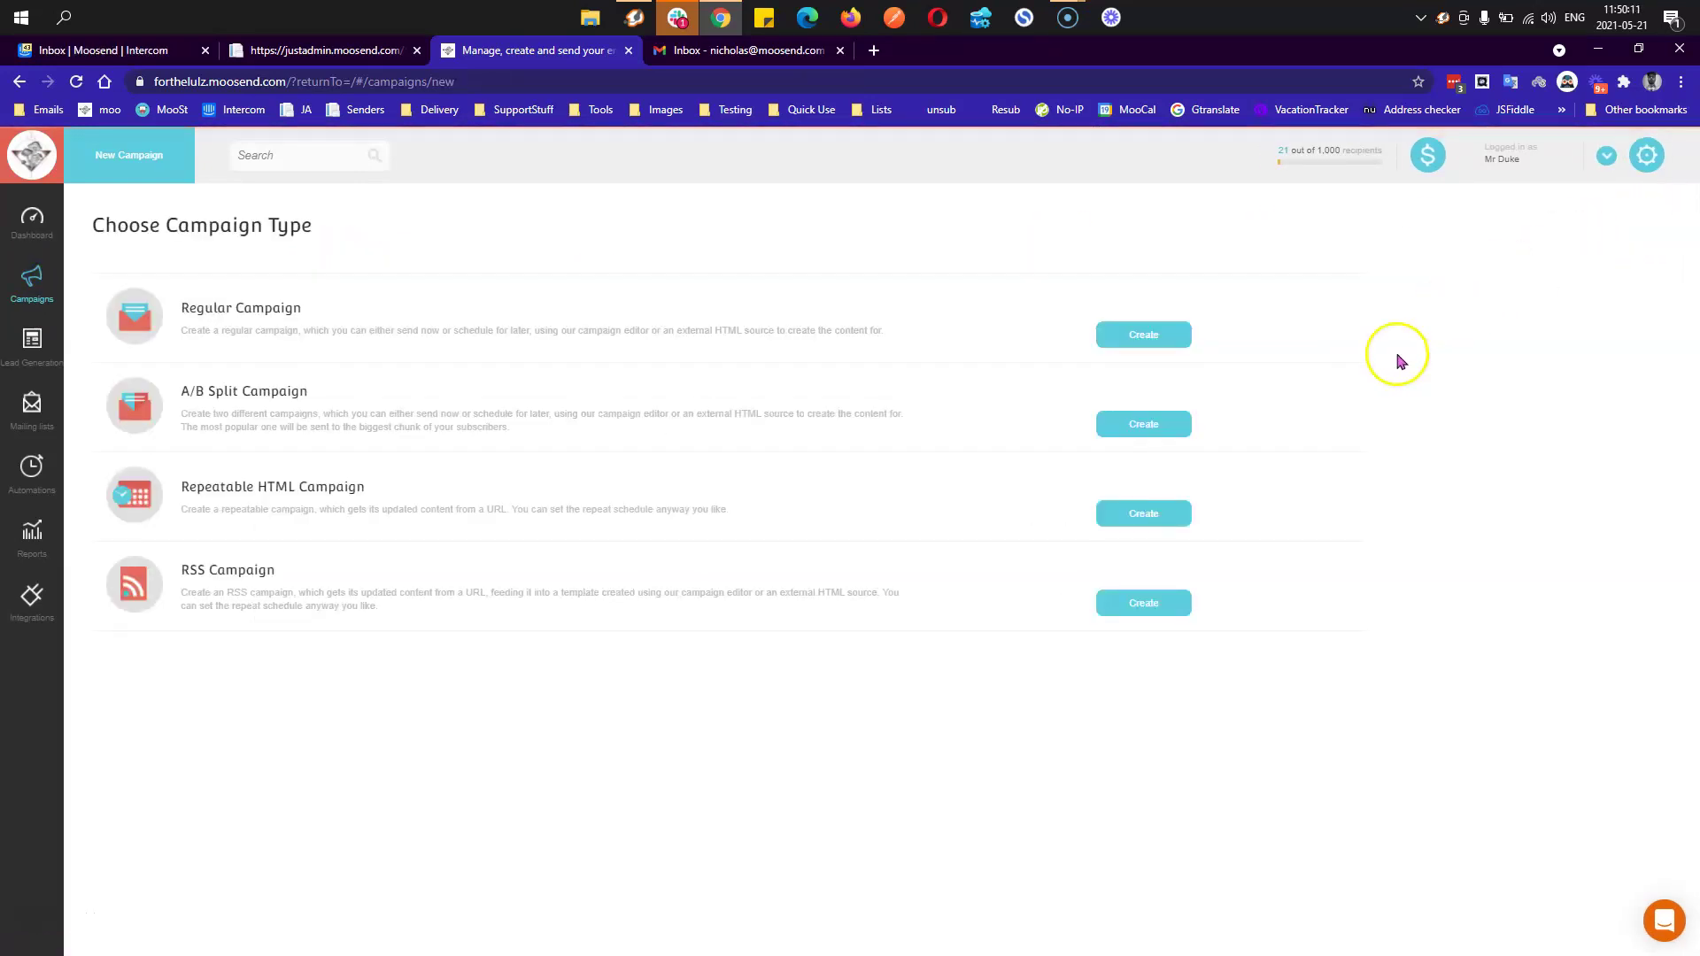
left_click(1101, 598)
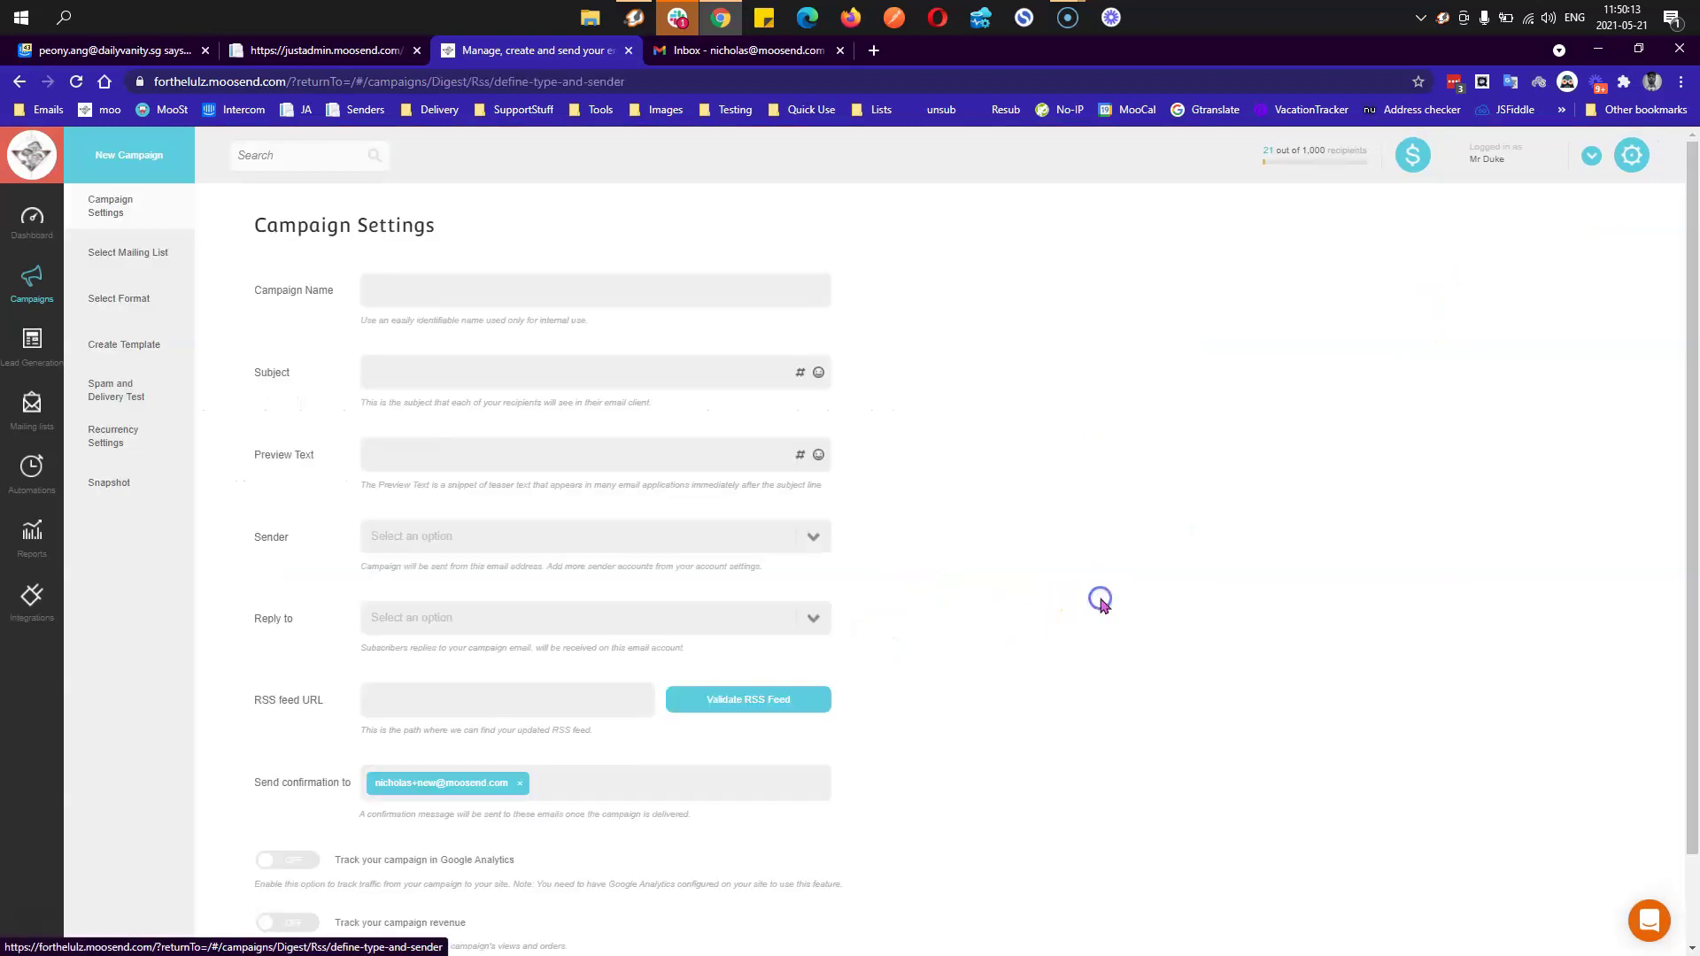
left_click(476, 301)
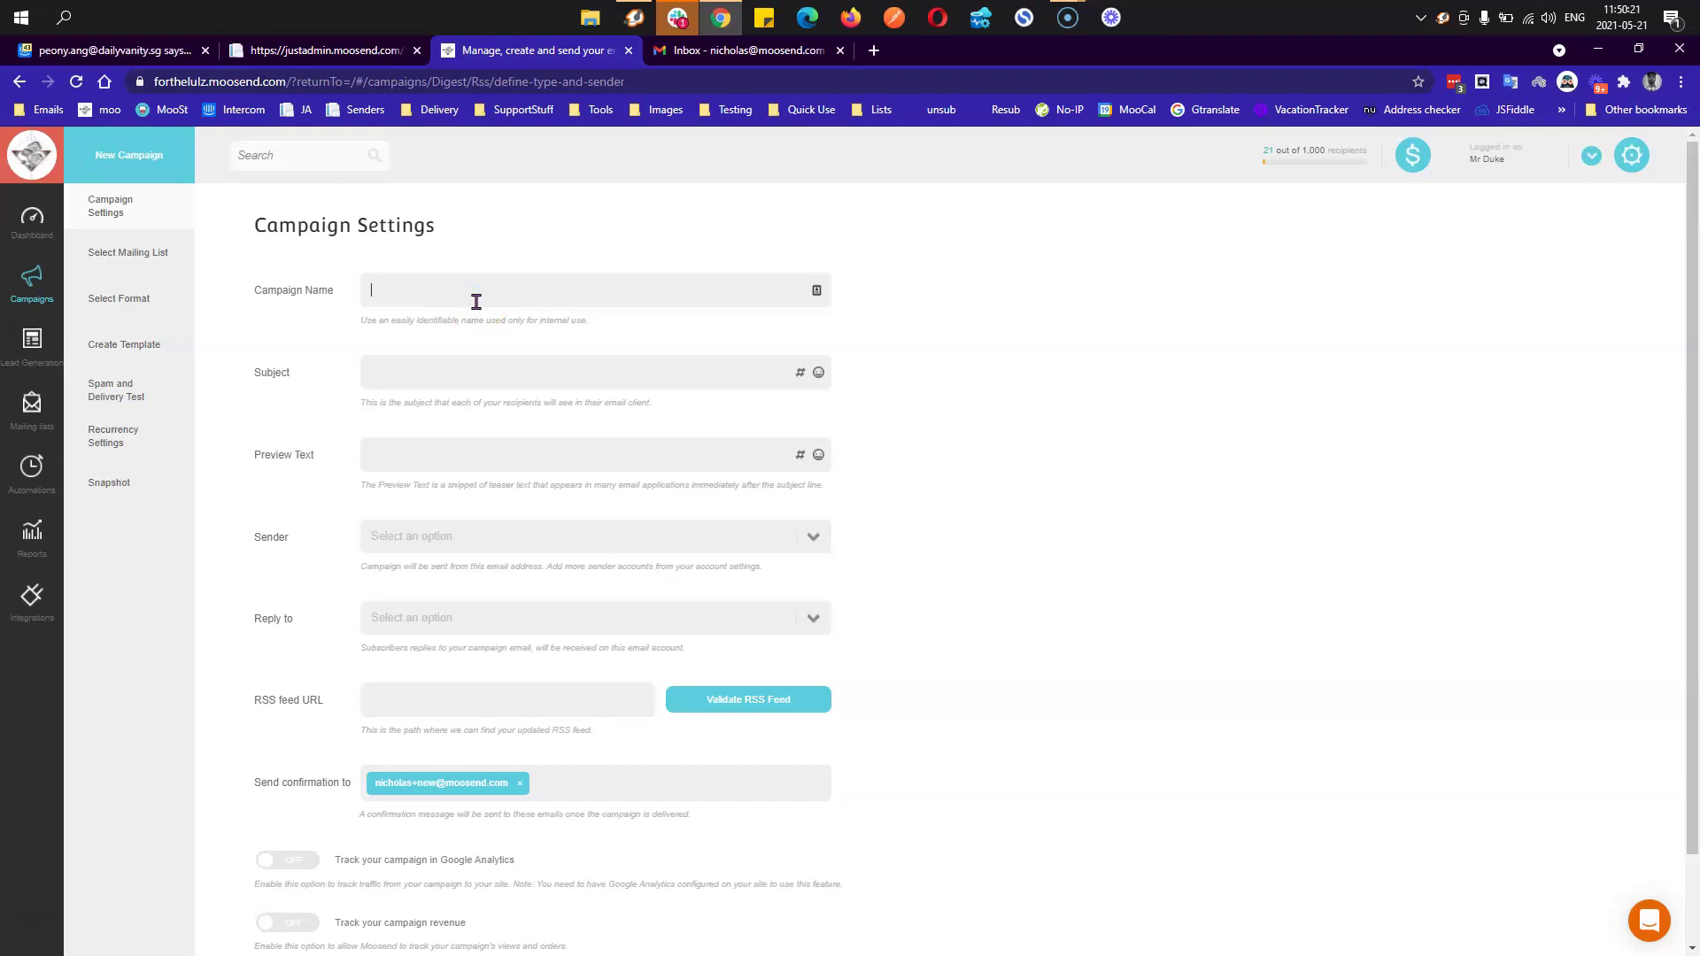
type("test rss")
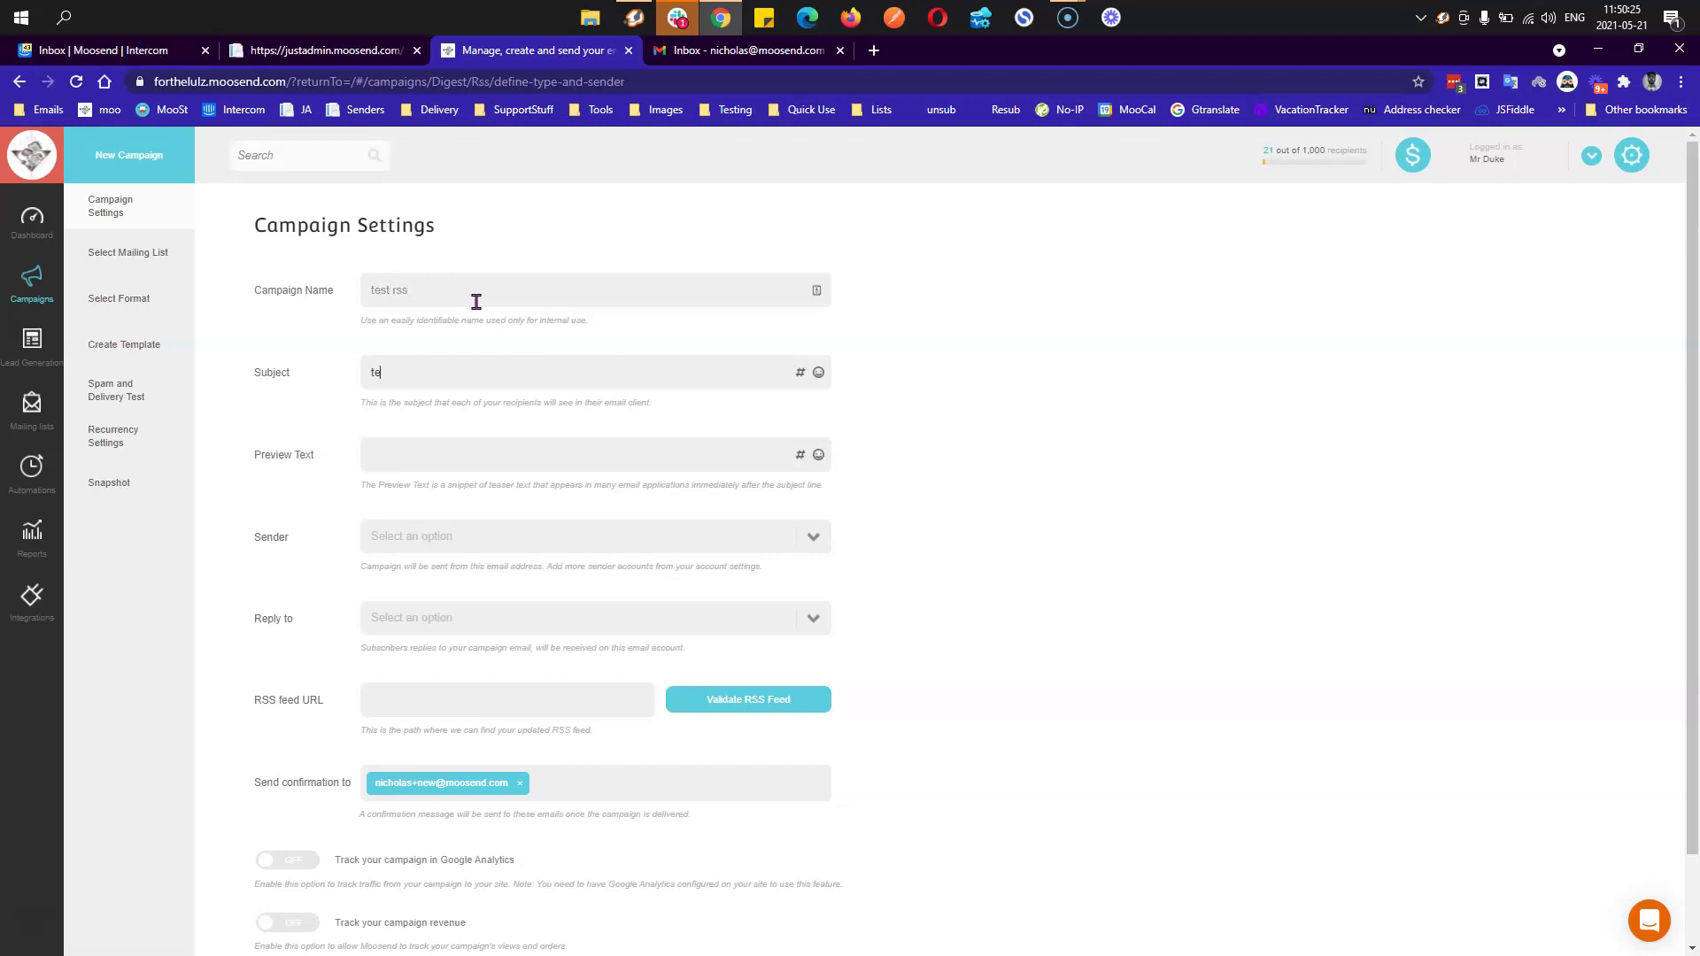
key("Tab")
- Choose the account's own sender address for both the sender and the reply-to of the RSS campaign
left_click(417, 543)
left_click(429, 577)
left_click(448, 614)
left_click(455, 649)
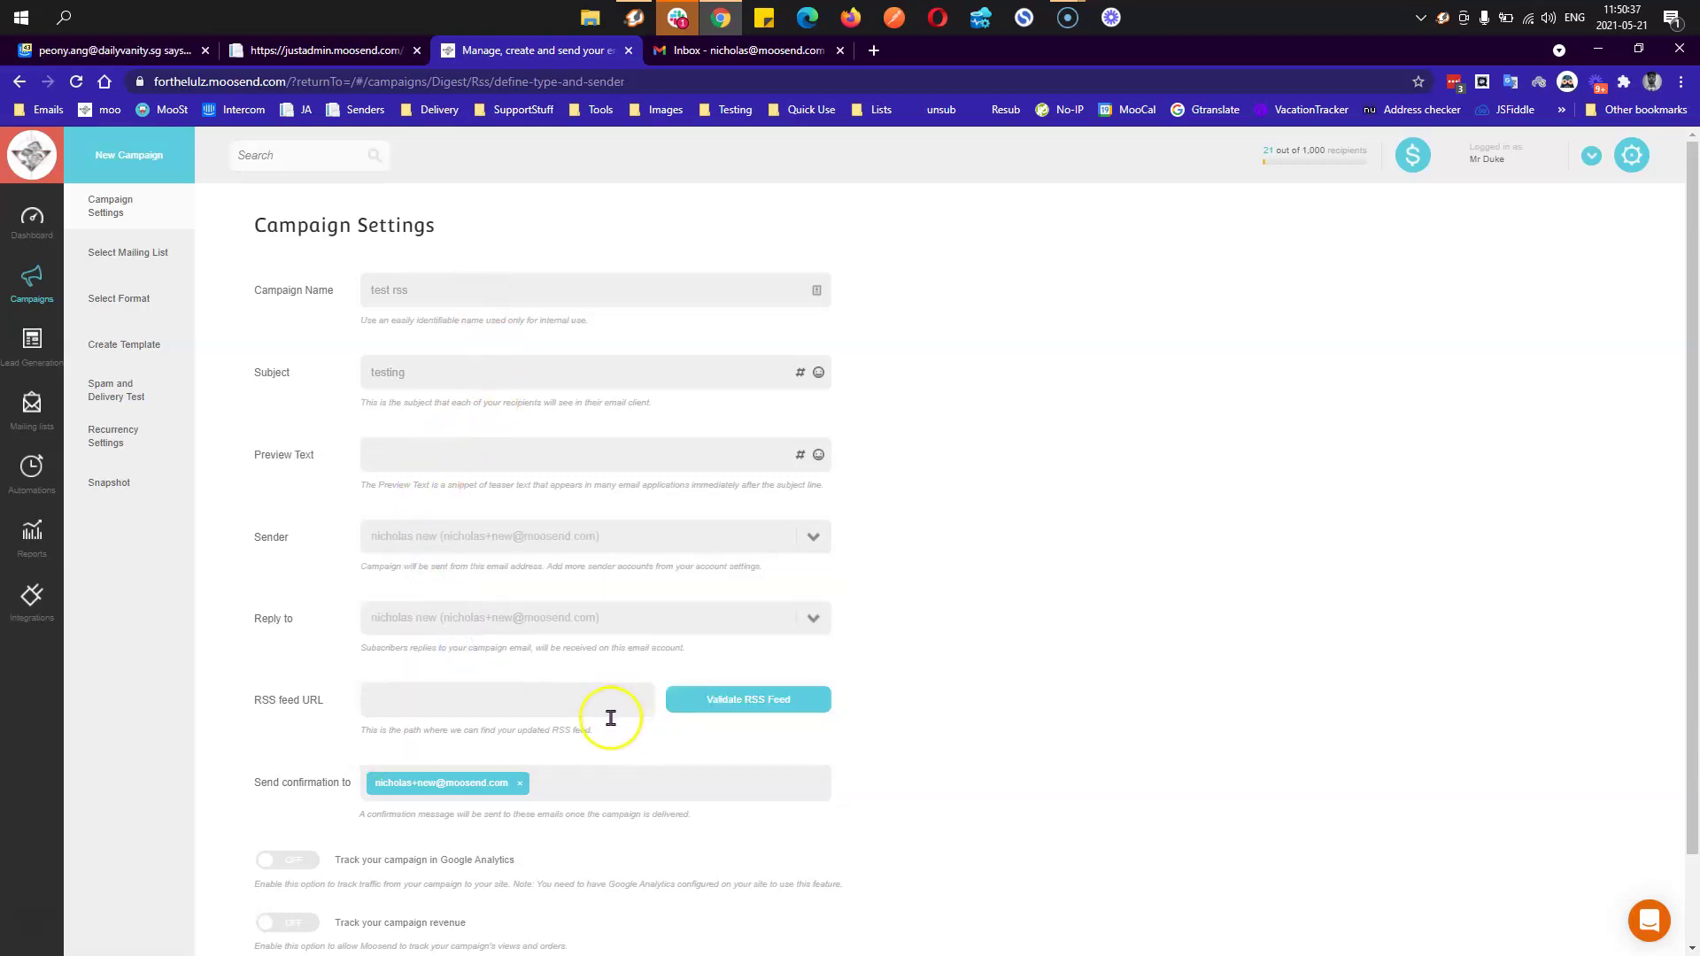
left_click(560, 707)
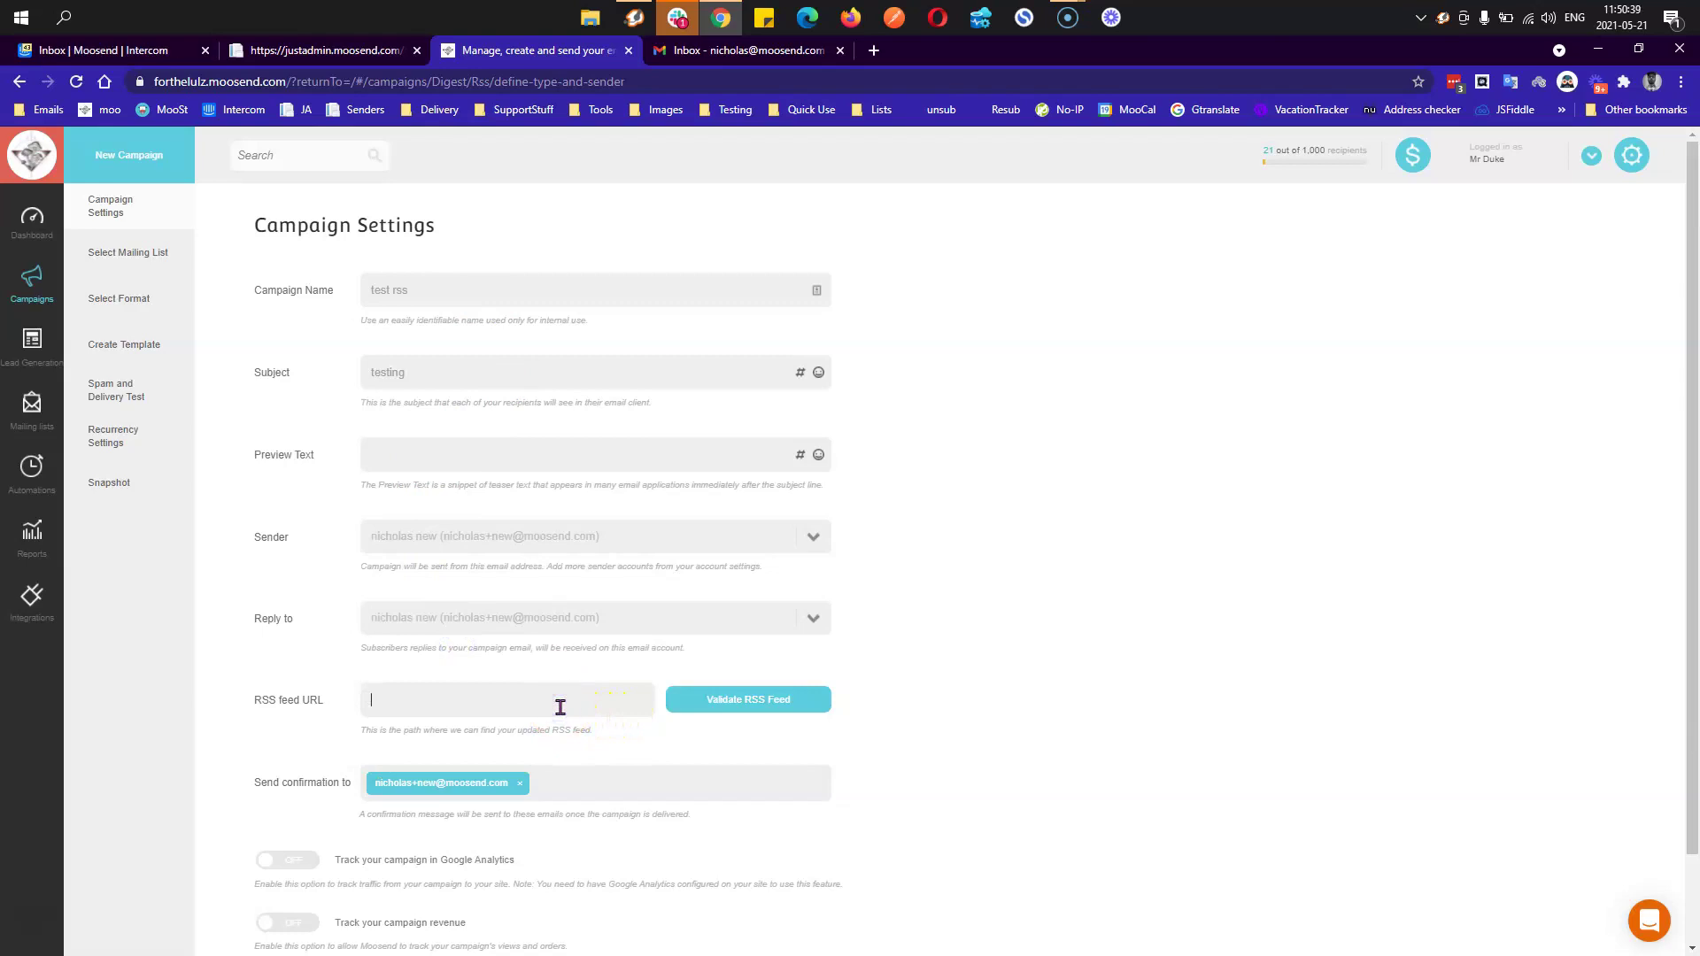
key("ctrl+v")
left_click(728, 713)
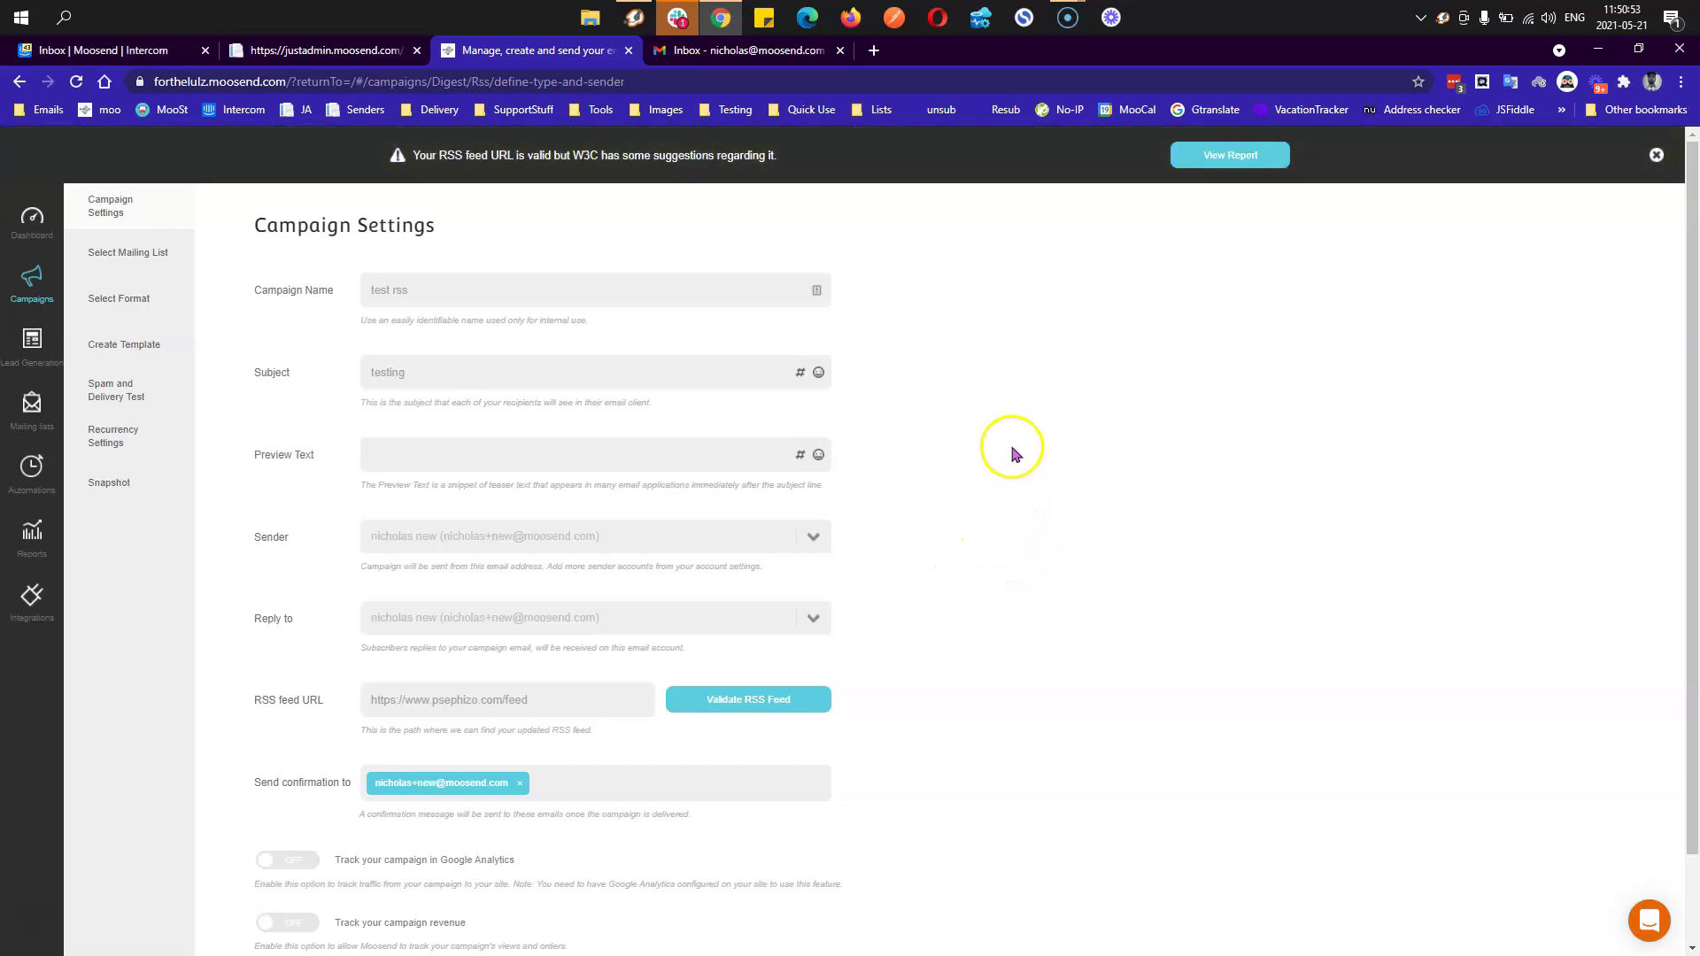
- Examine the feed validation message and the recommendations in the W3C report, and close the report
left_click_drag(426, 156, 519, 162)
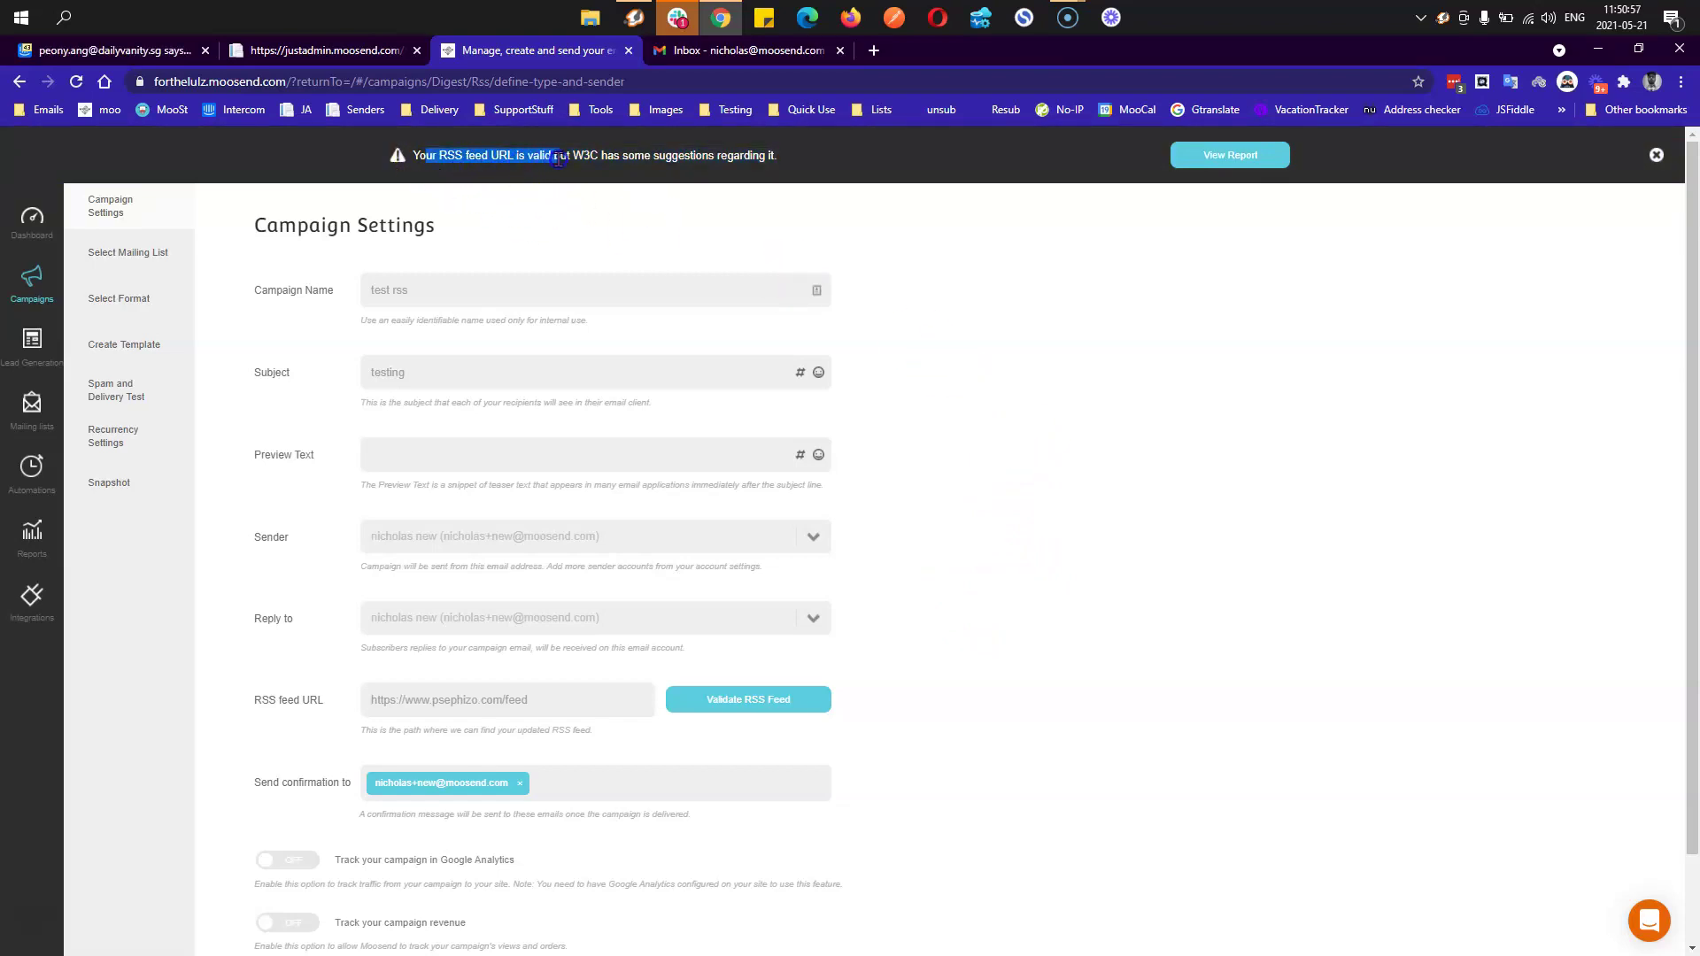
left_click_drag(639, 163, 713, 162)
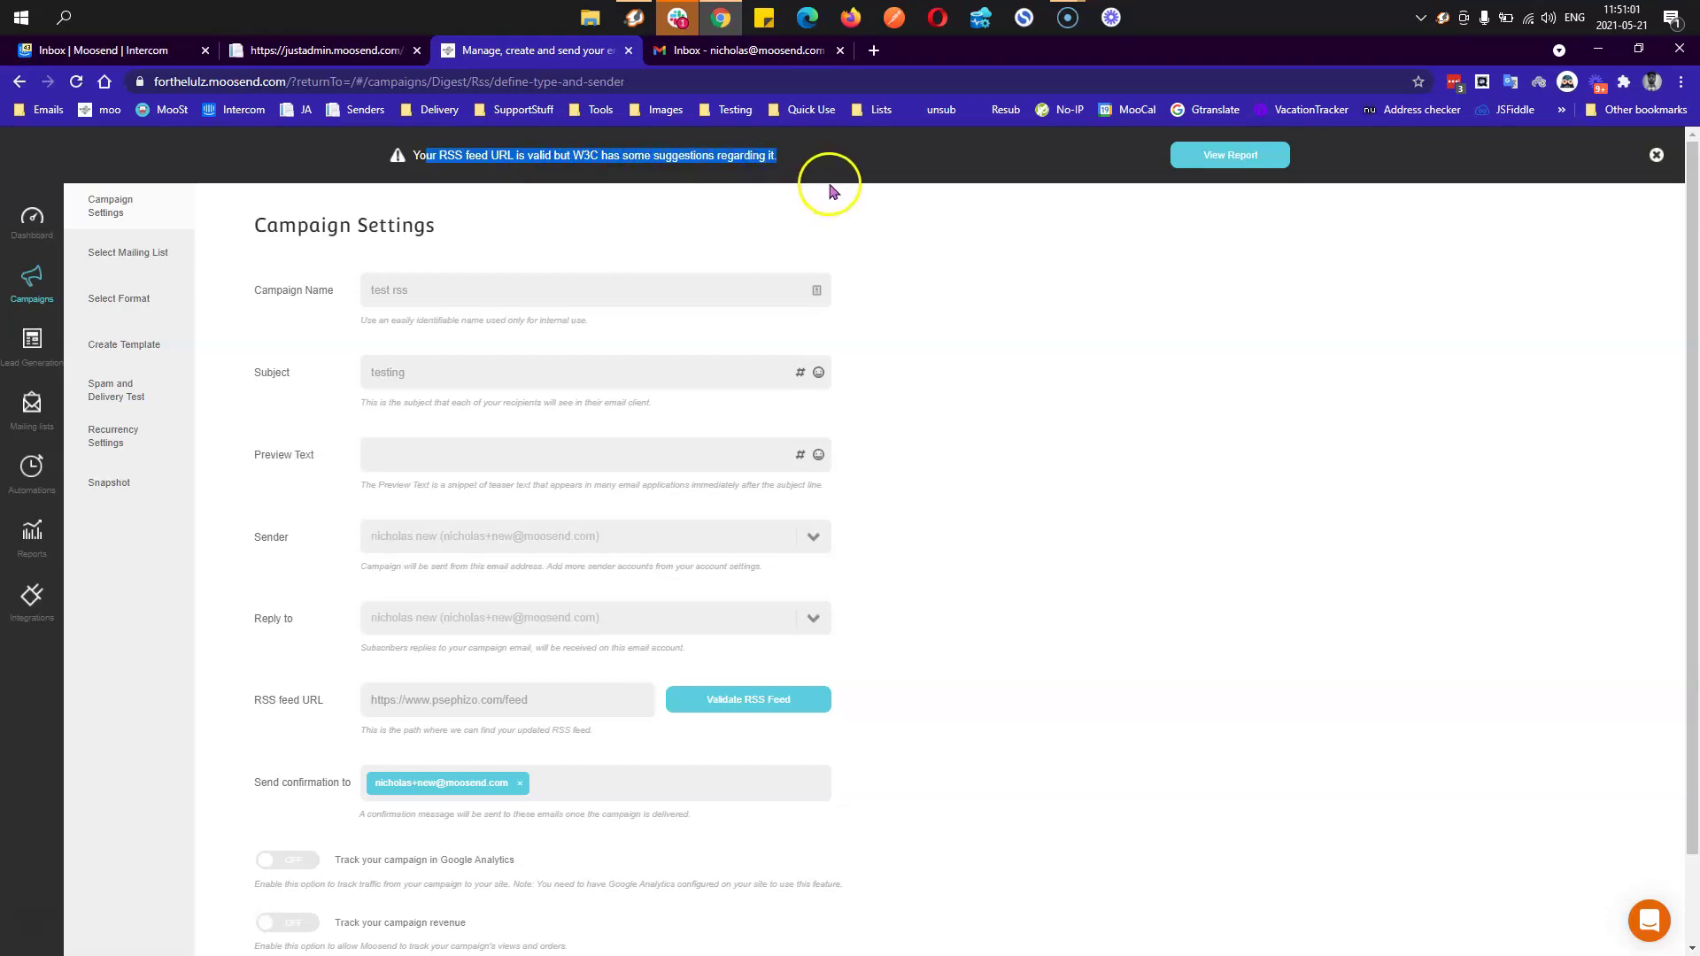
double_click(587, 157)
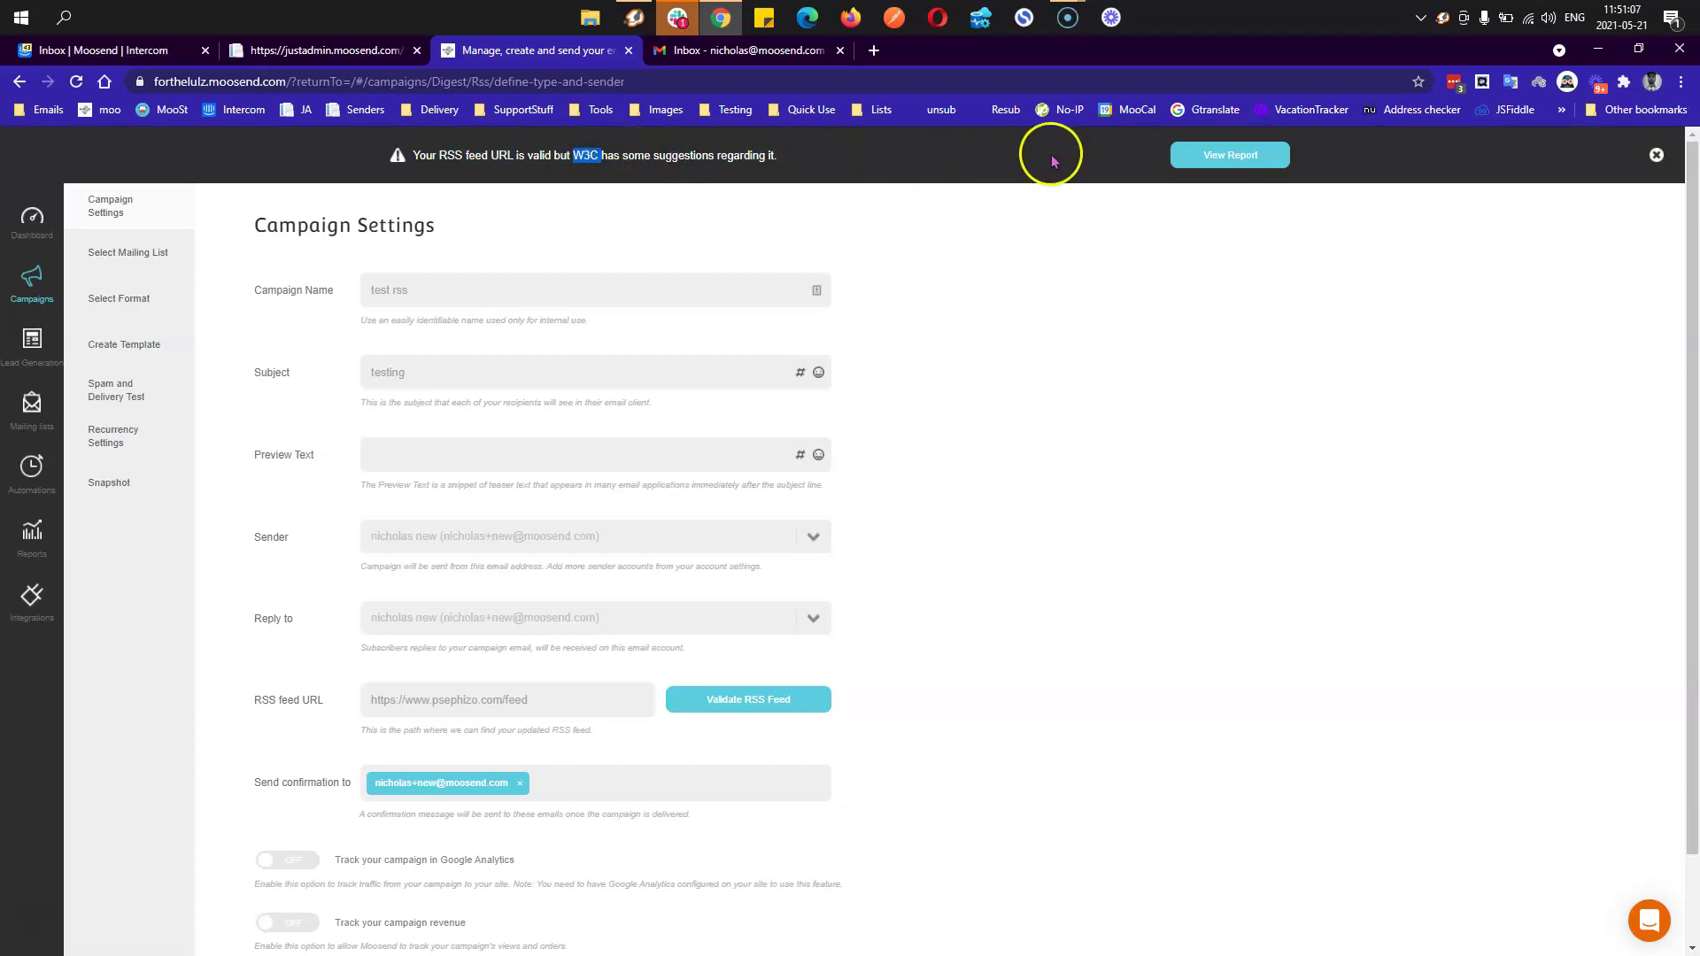
left_click(1207, 155)
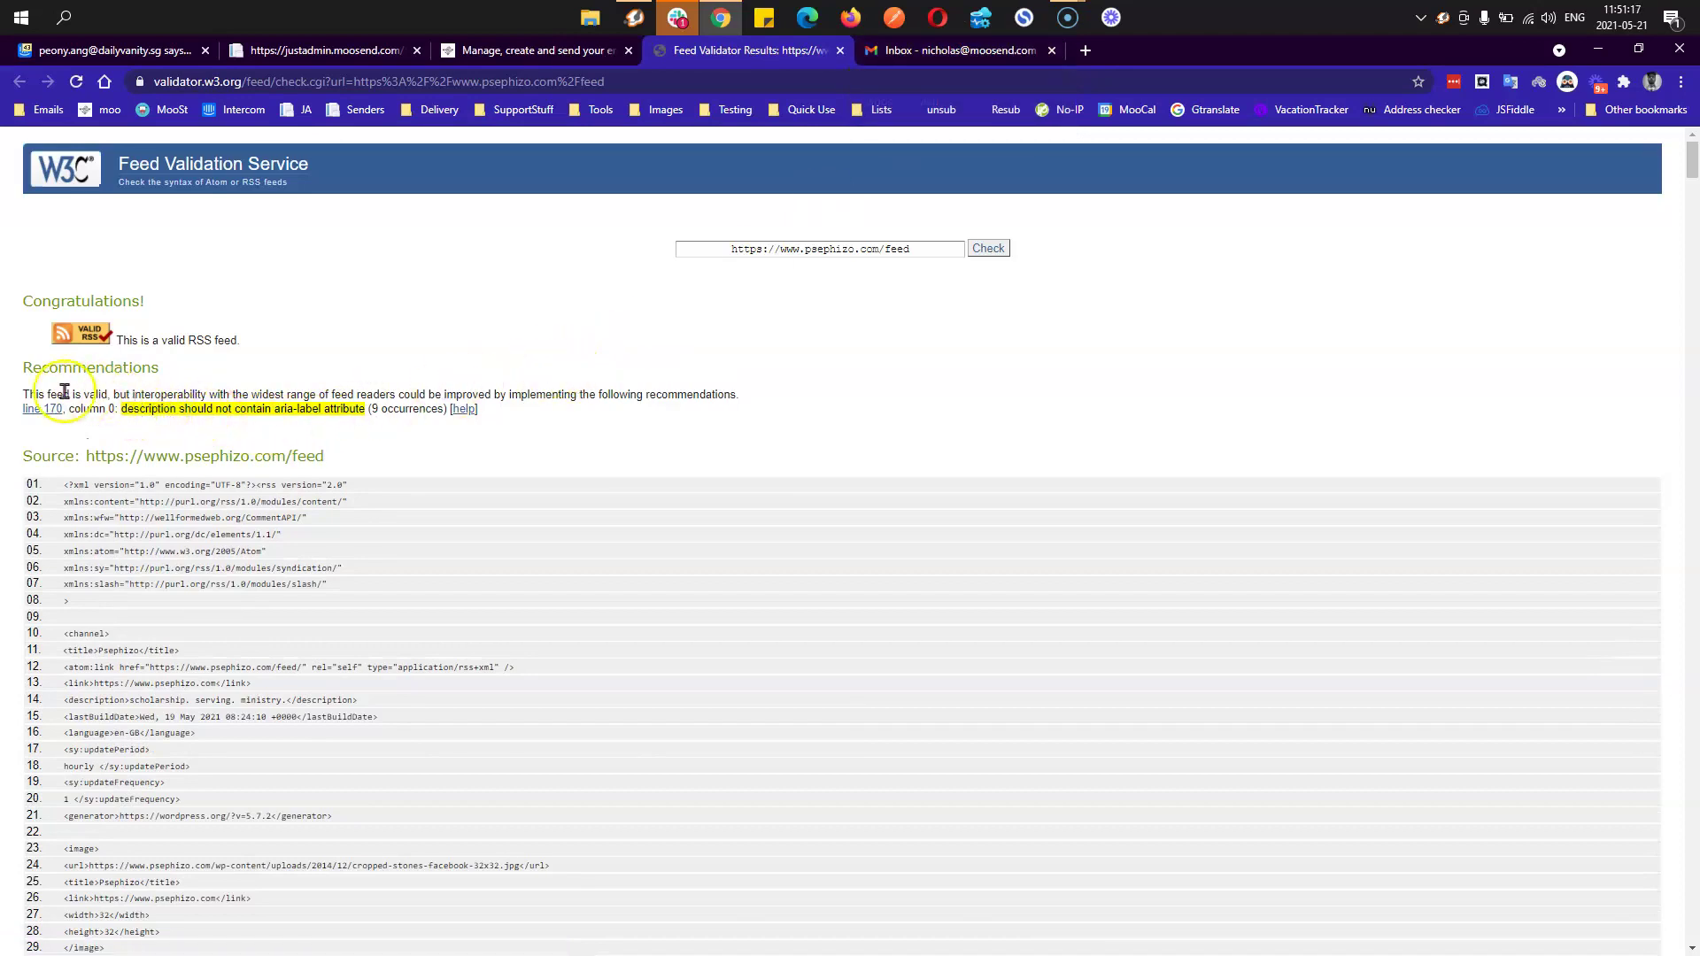
left_click_drag(25, 395, 253, 425)
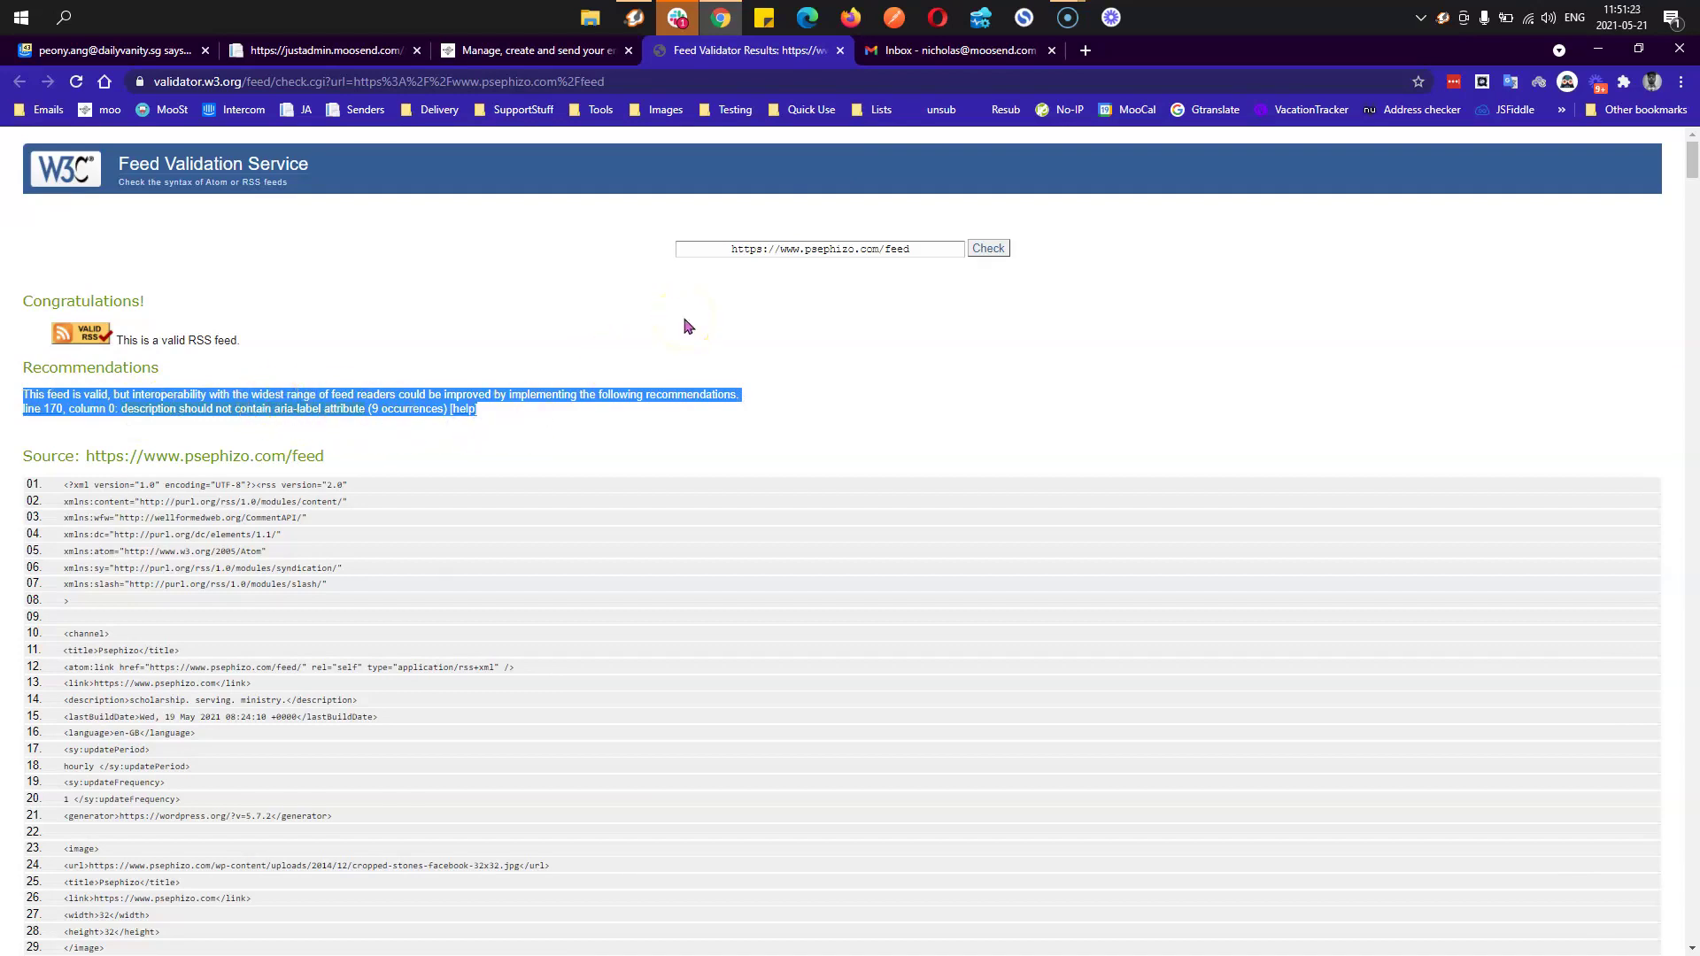
middle_click(715, 51)
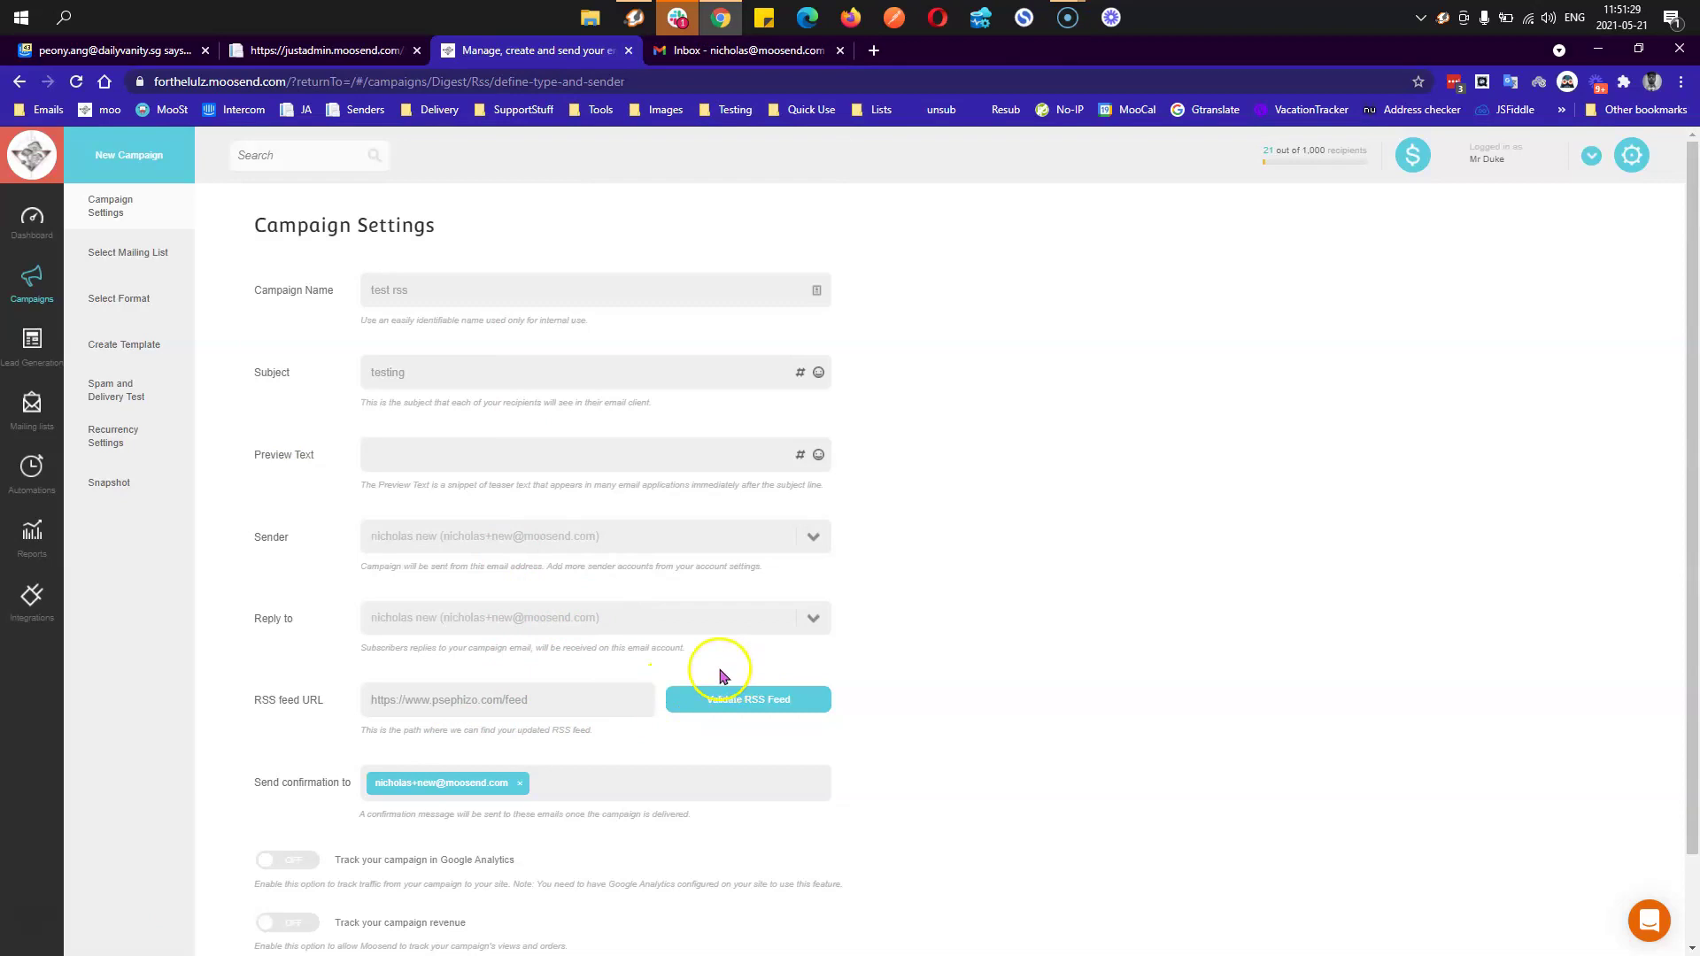
scroll(722, 675, "down", 2)
left_click(324, 921)
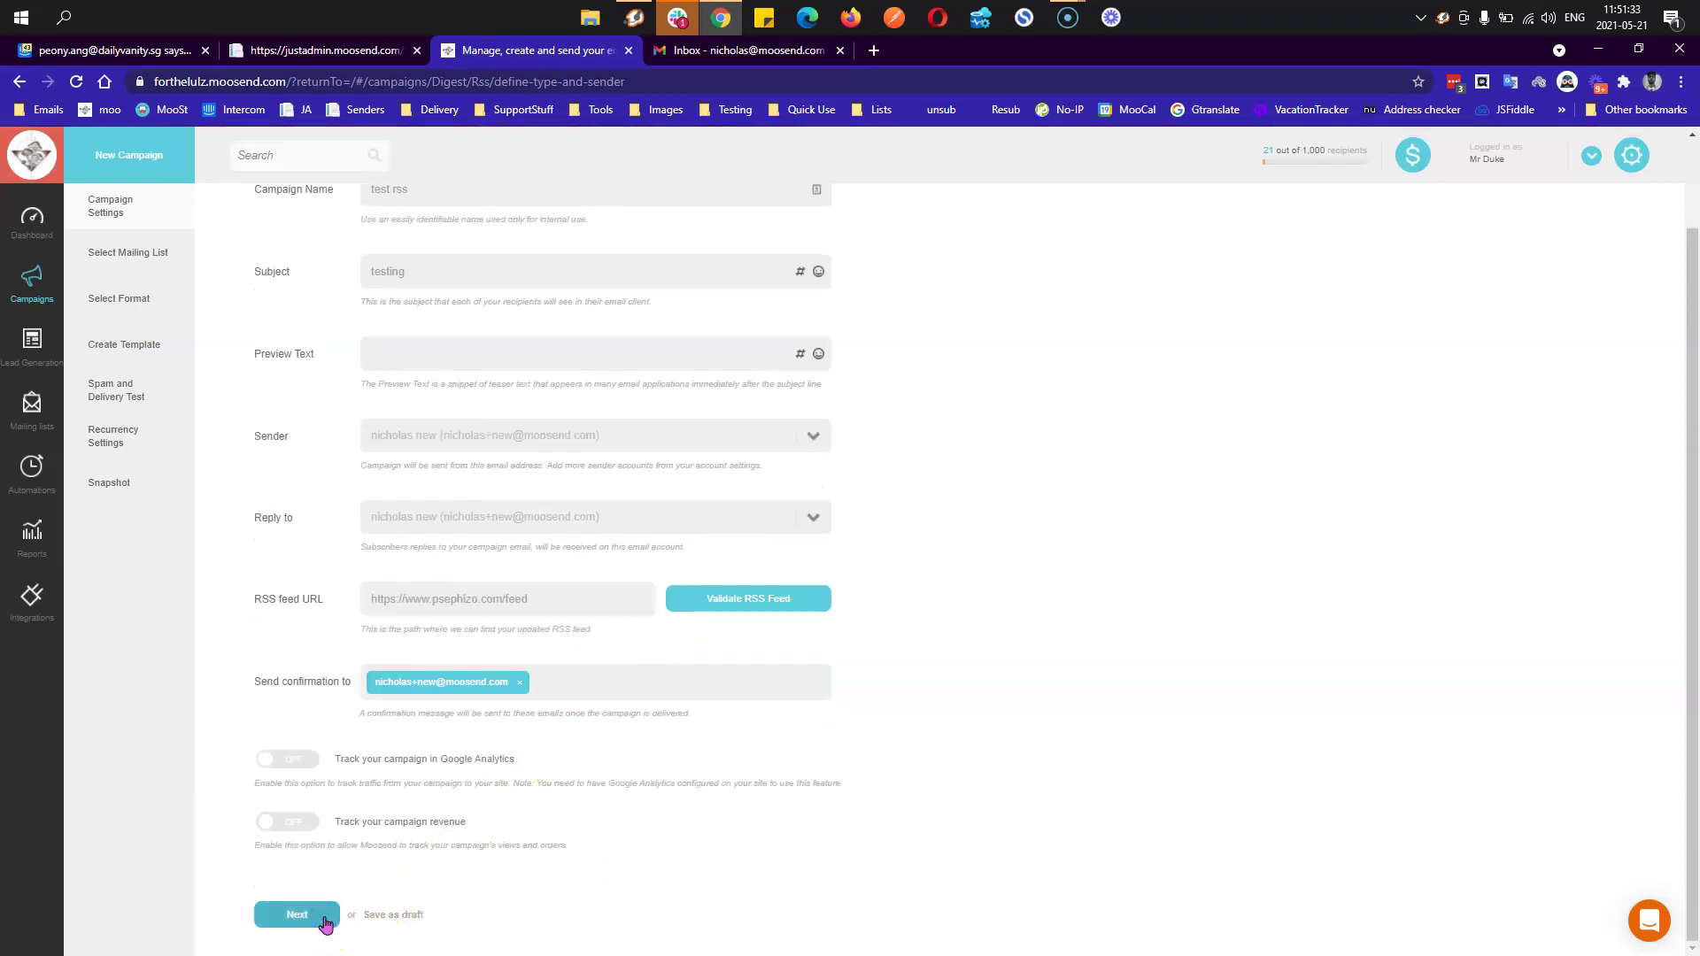
left_click(443, 879)
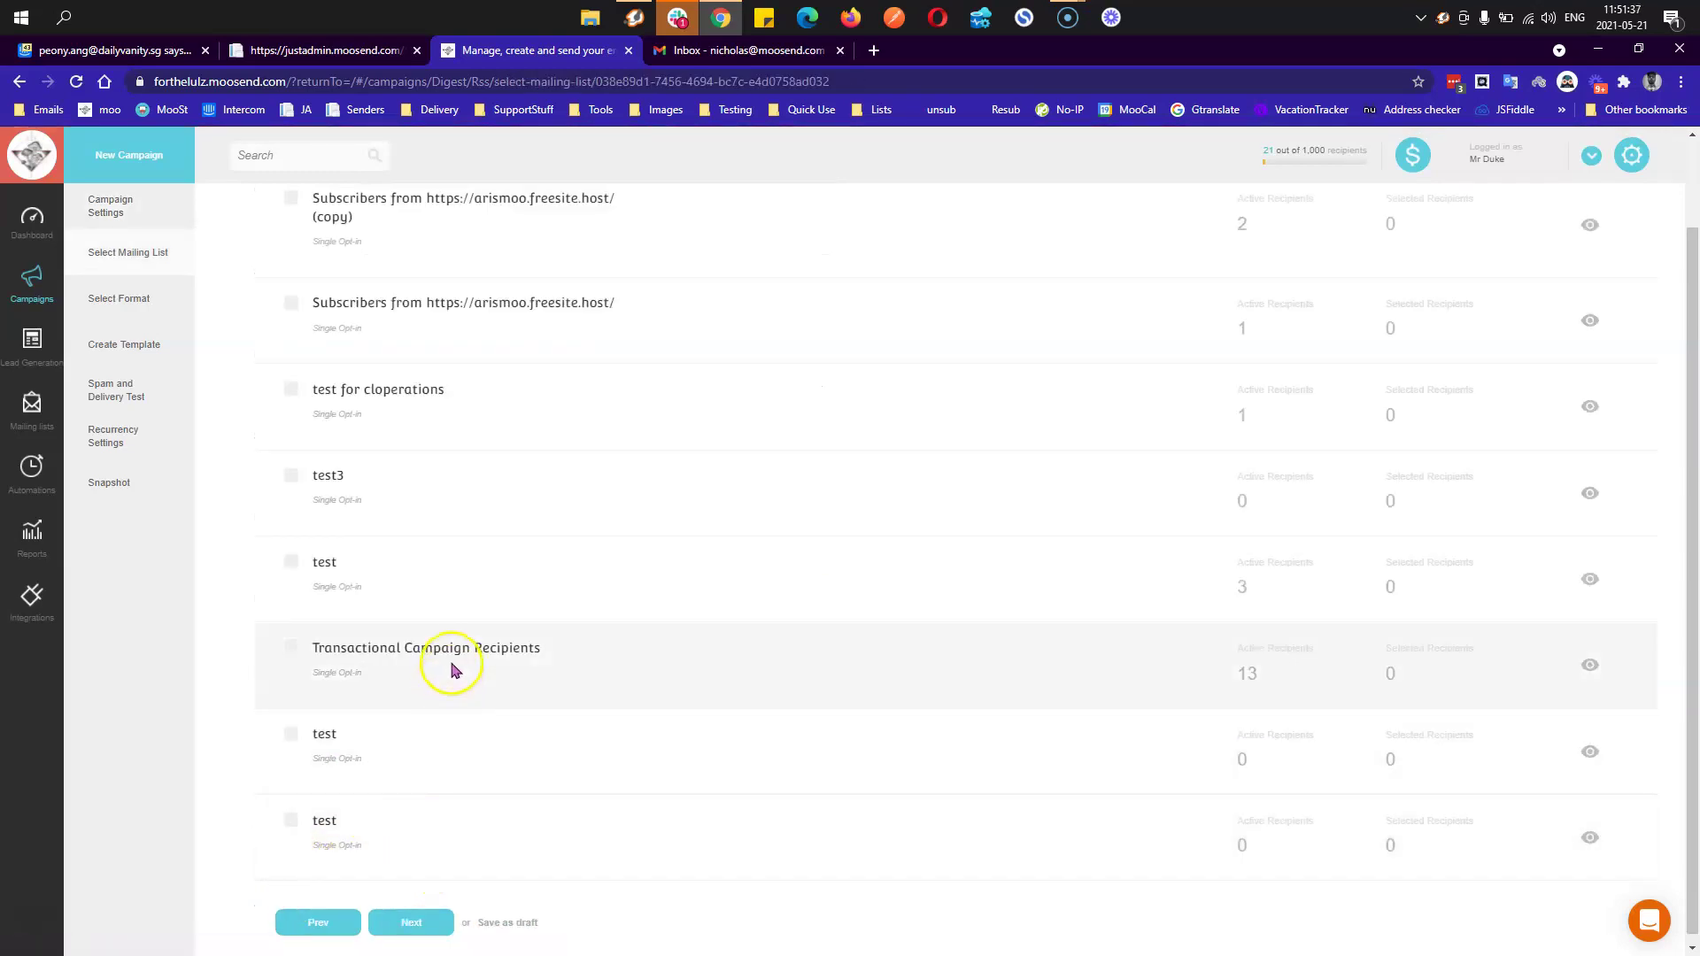
scroll(443, 667, "up", 2)
left_click(291, 299)
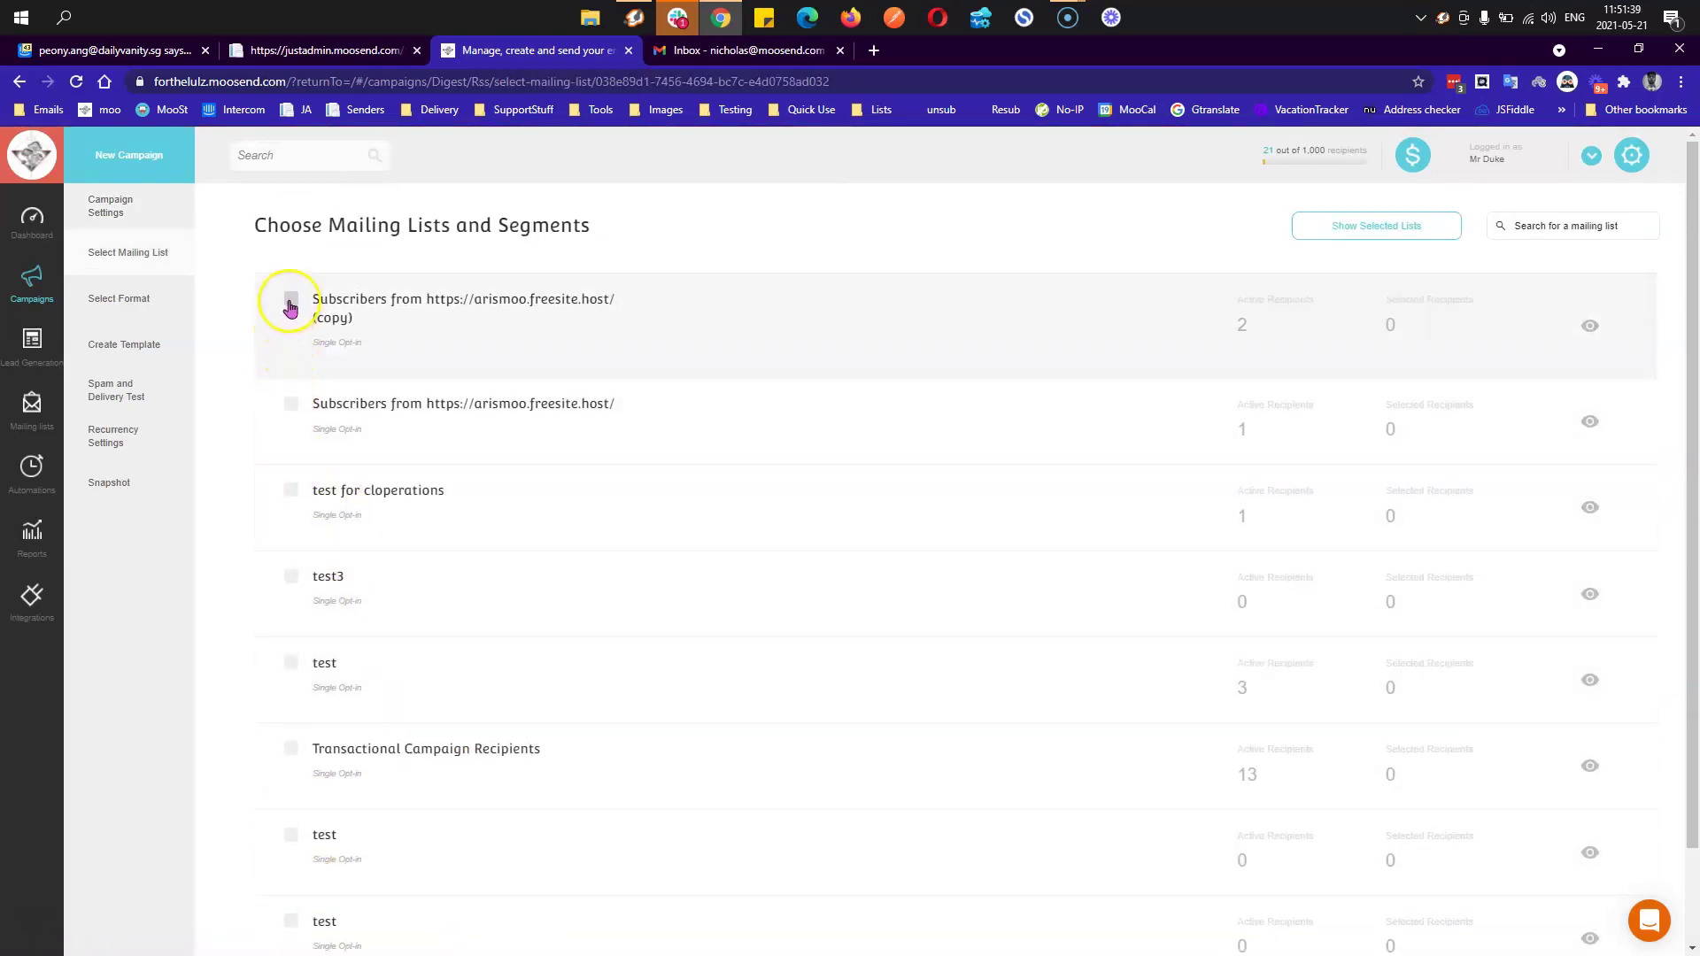
scroll(569, 682, "down", 2)
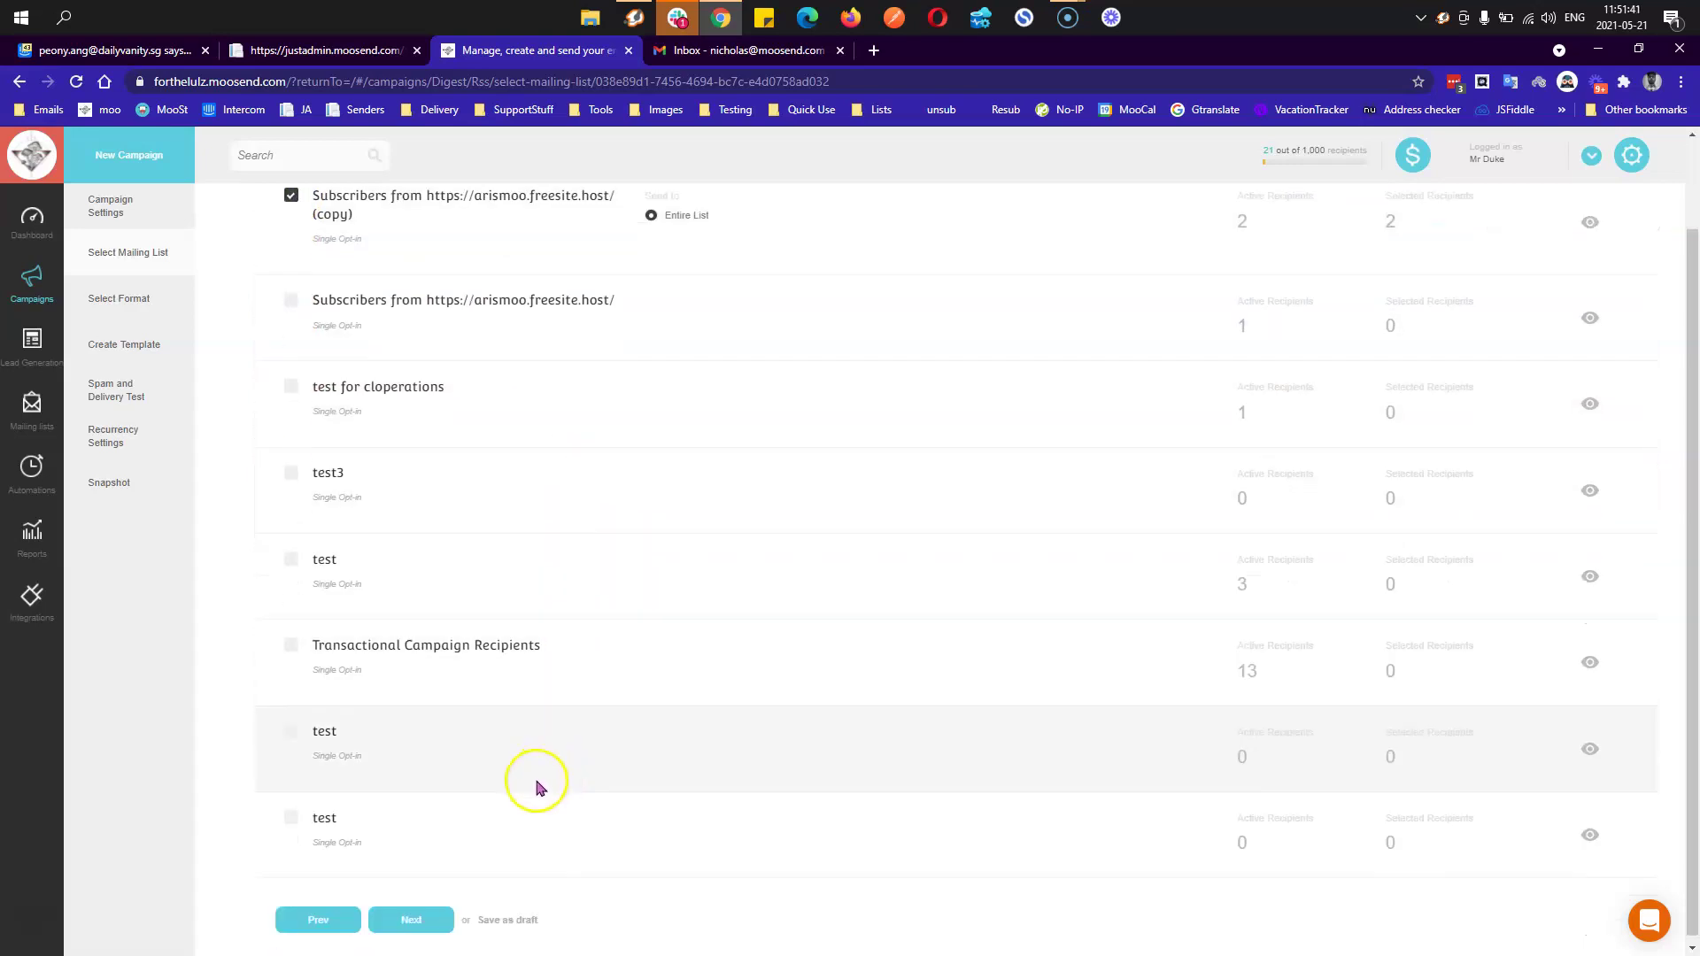
left_click(418, 917)
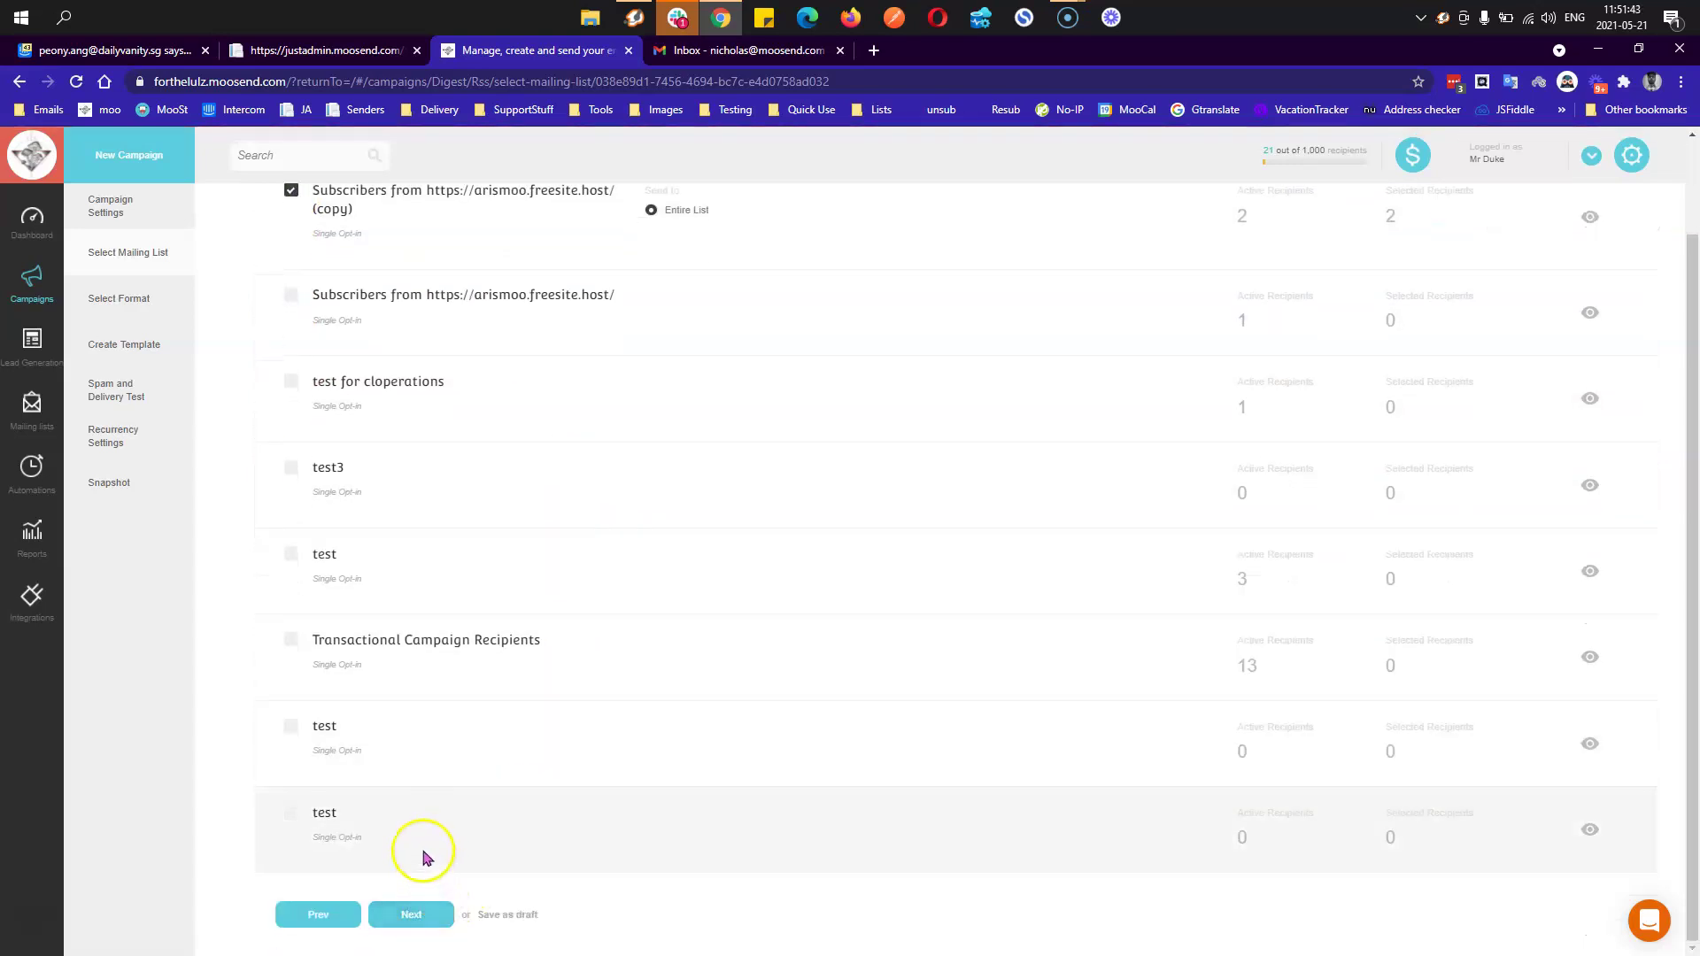
- Continue past the format selection to the campaign editor and add a full-width container to the empty newsletter
left_click(391, 663)
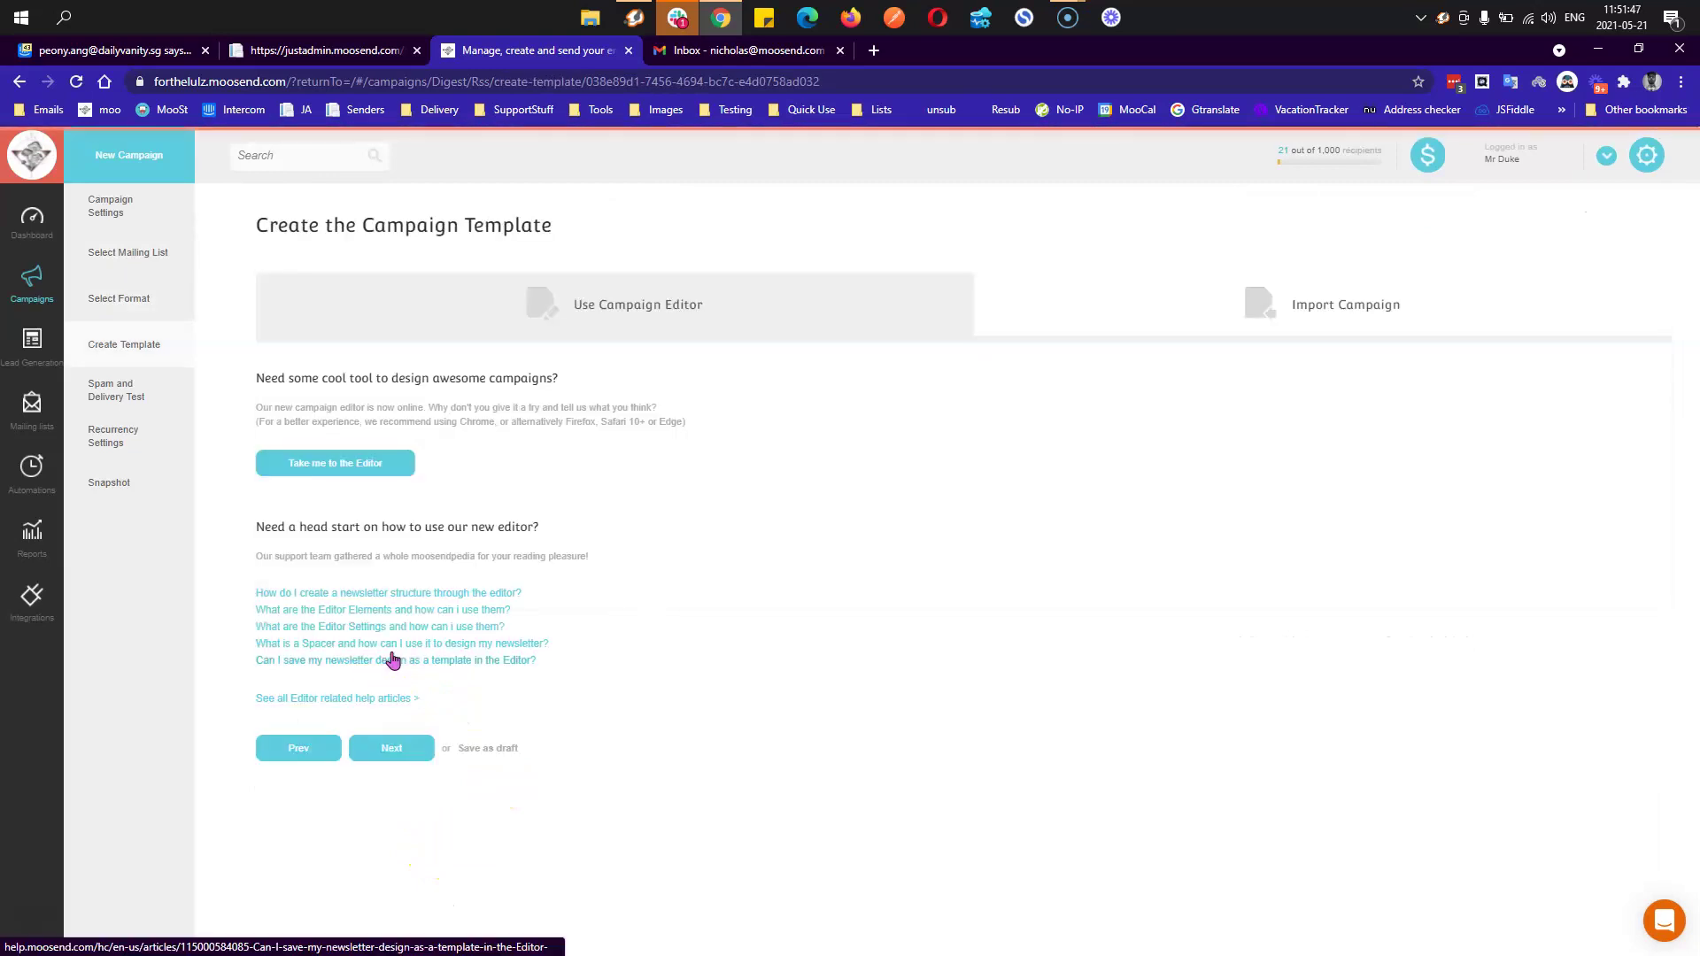
left_click(362, 472)
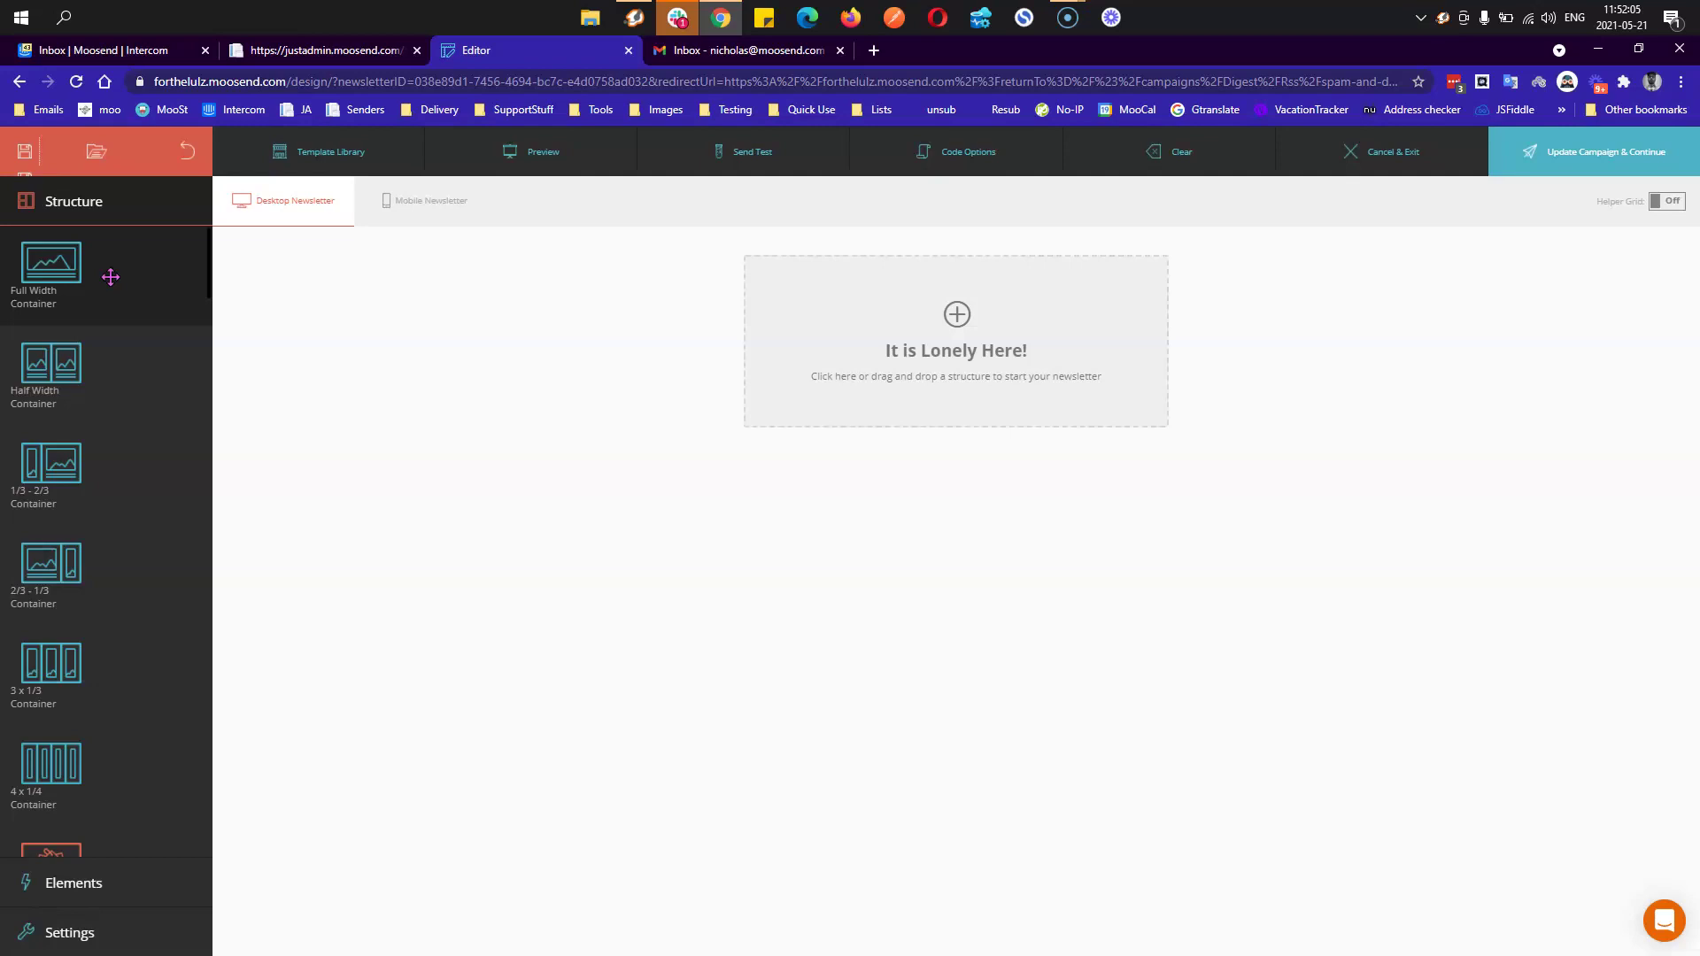
left_click_drag(118, 274, 992, 355)
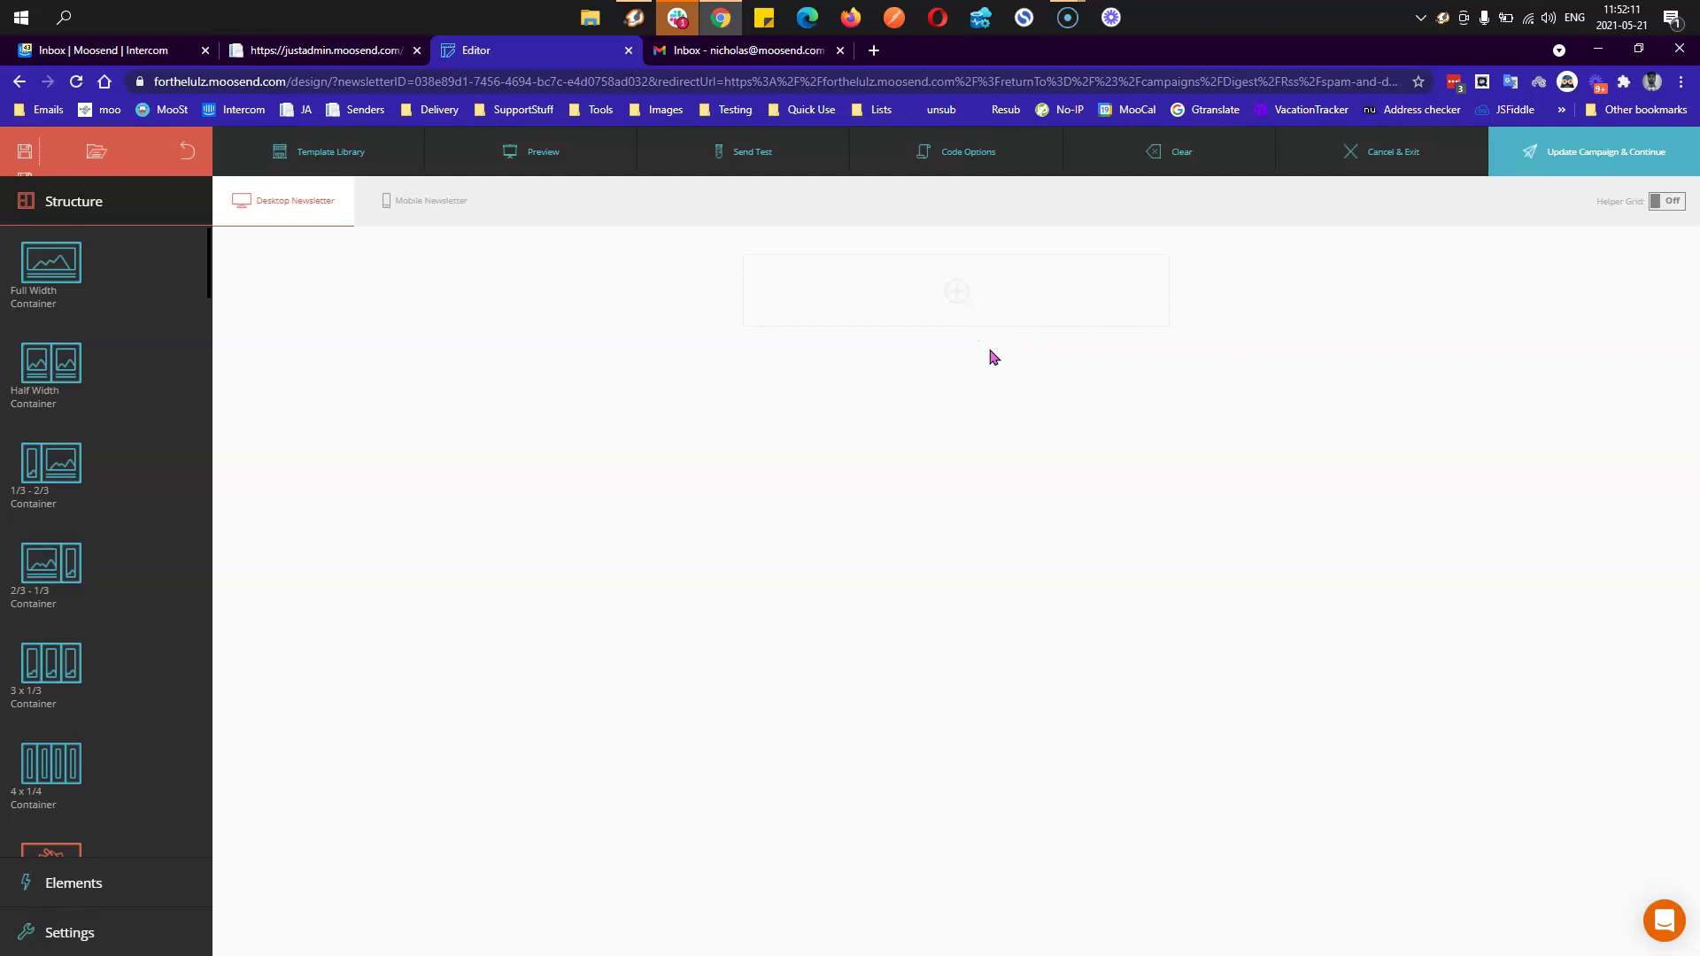
- Set the full-width container's type to RSS Campaign in its structure settings and review the available container types
left_click(1053, 323)
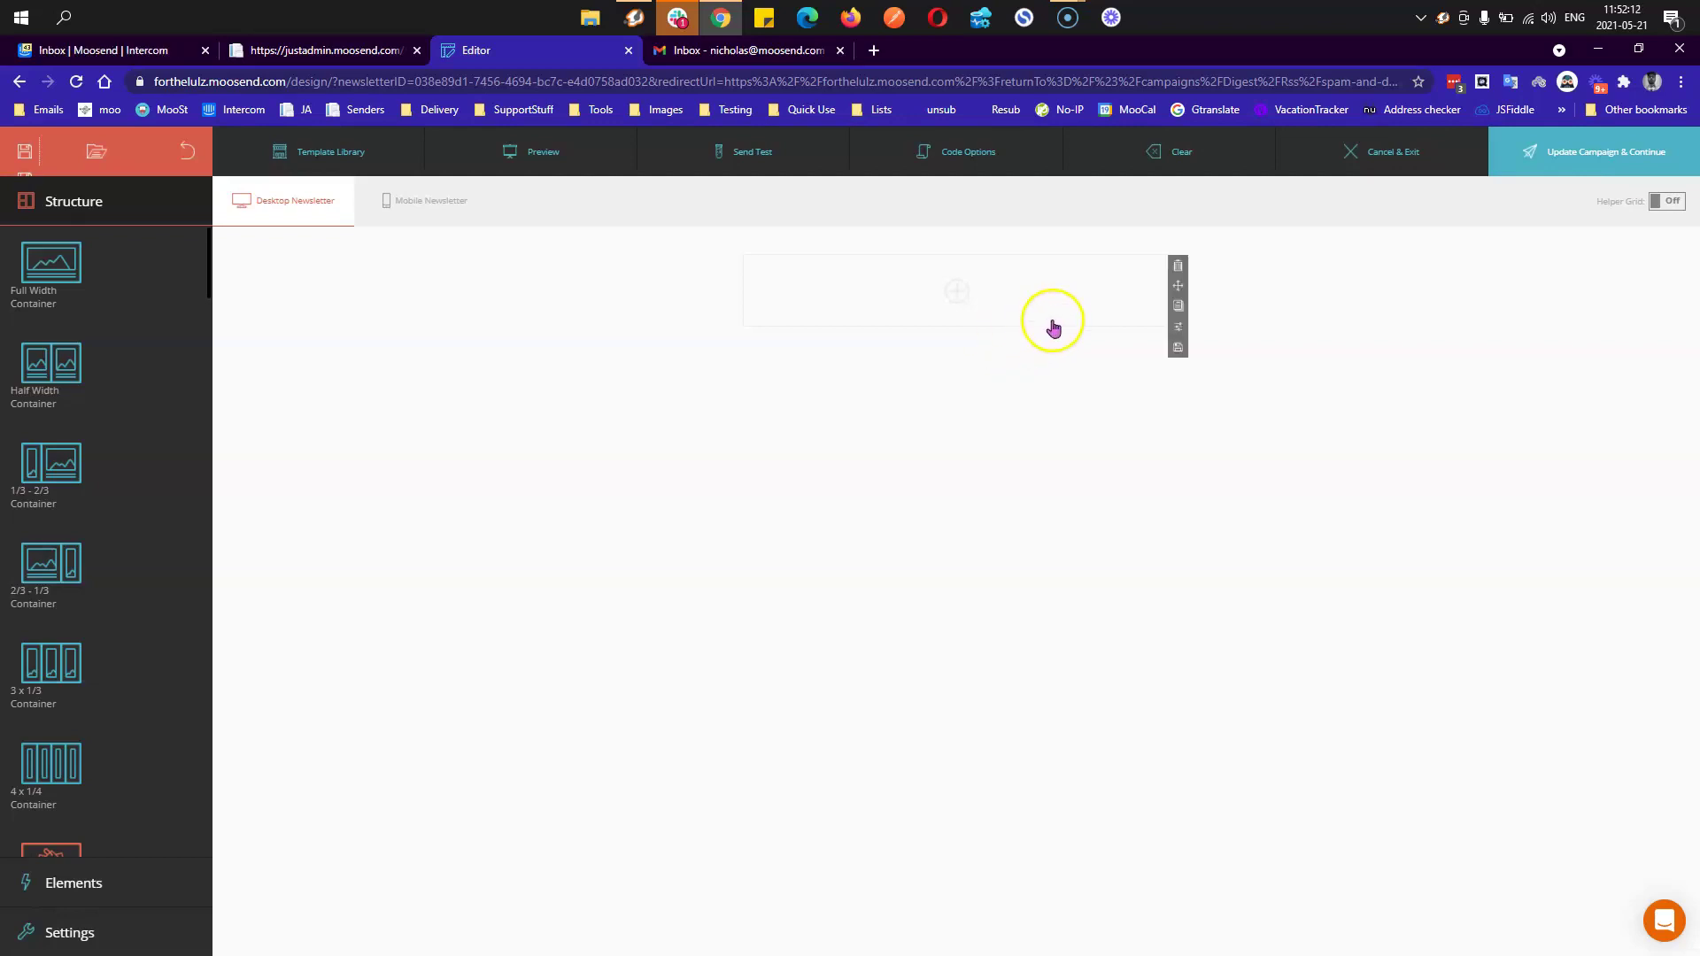
left_click(1178, 327)
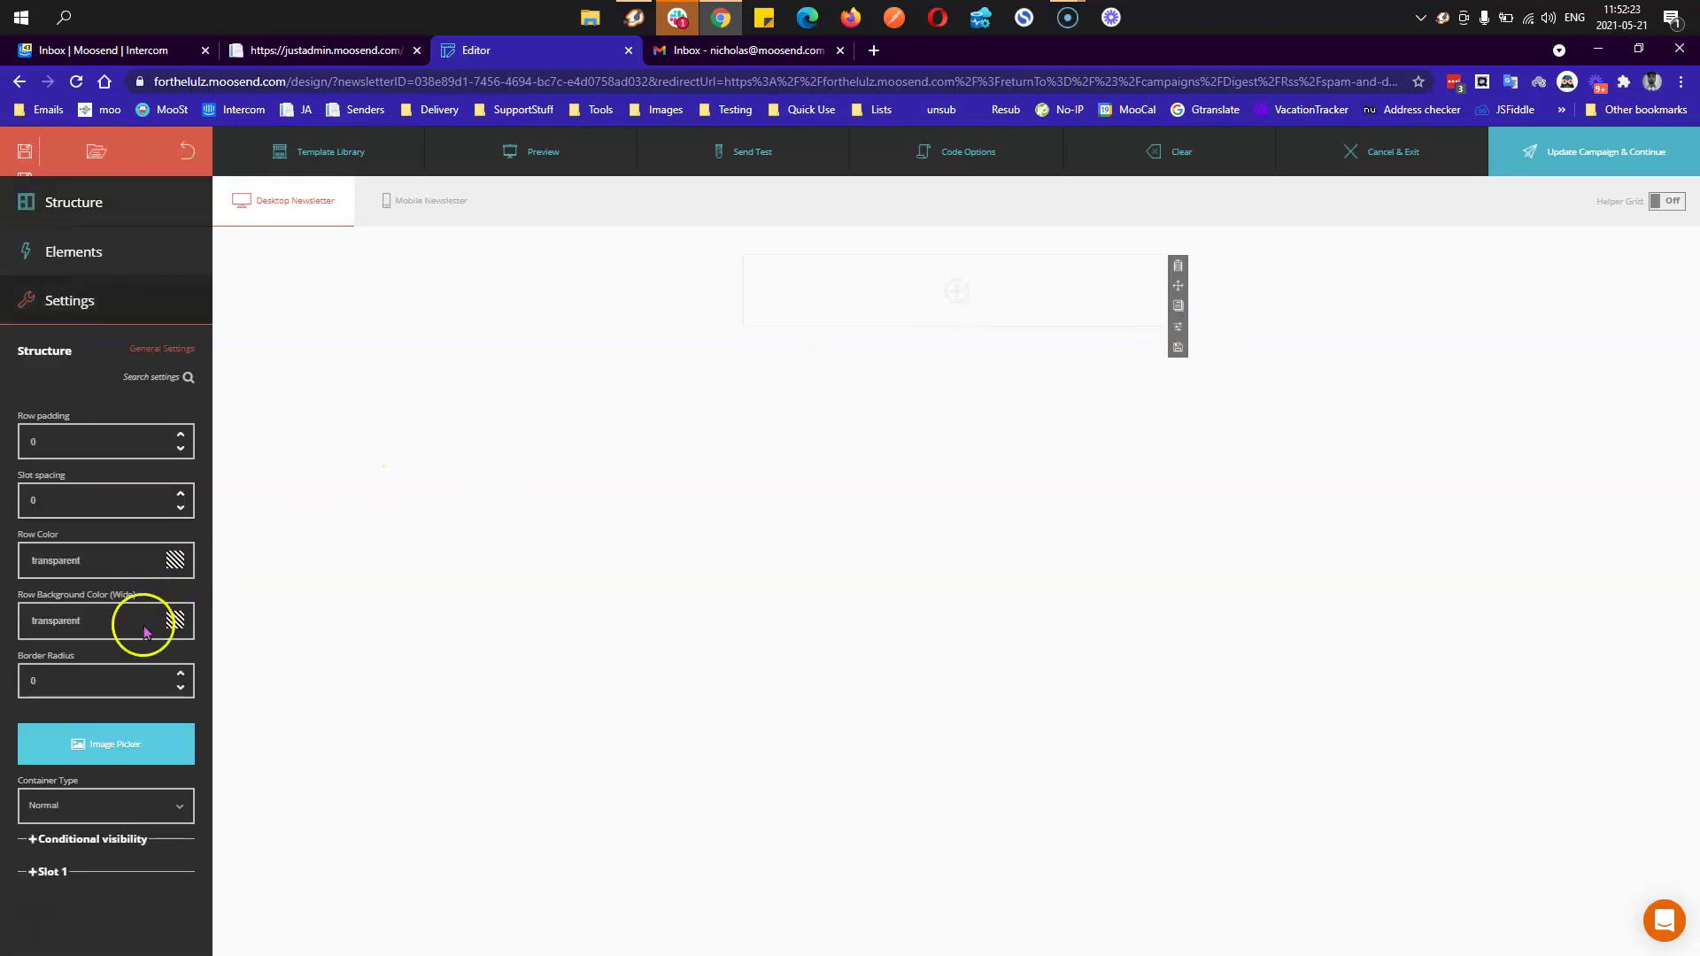
left_click(61, 806)
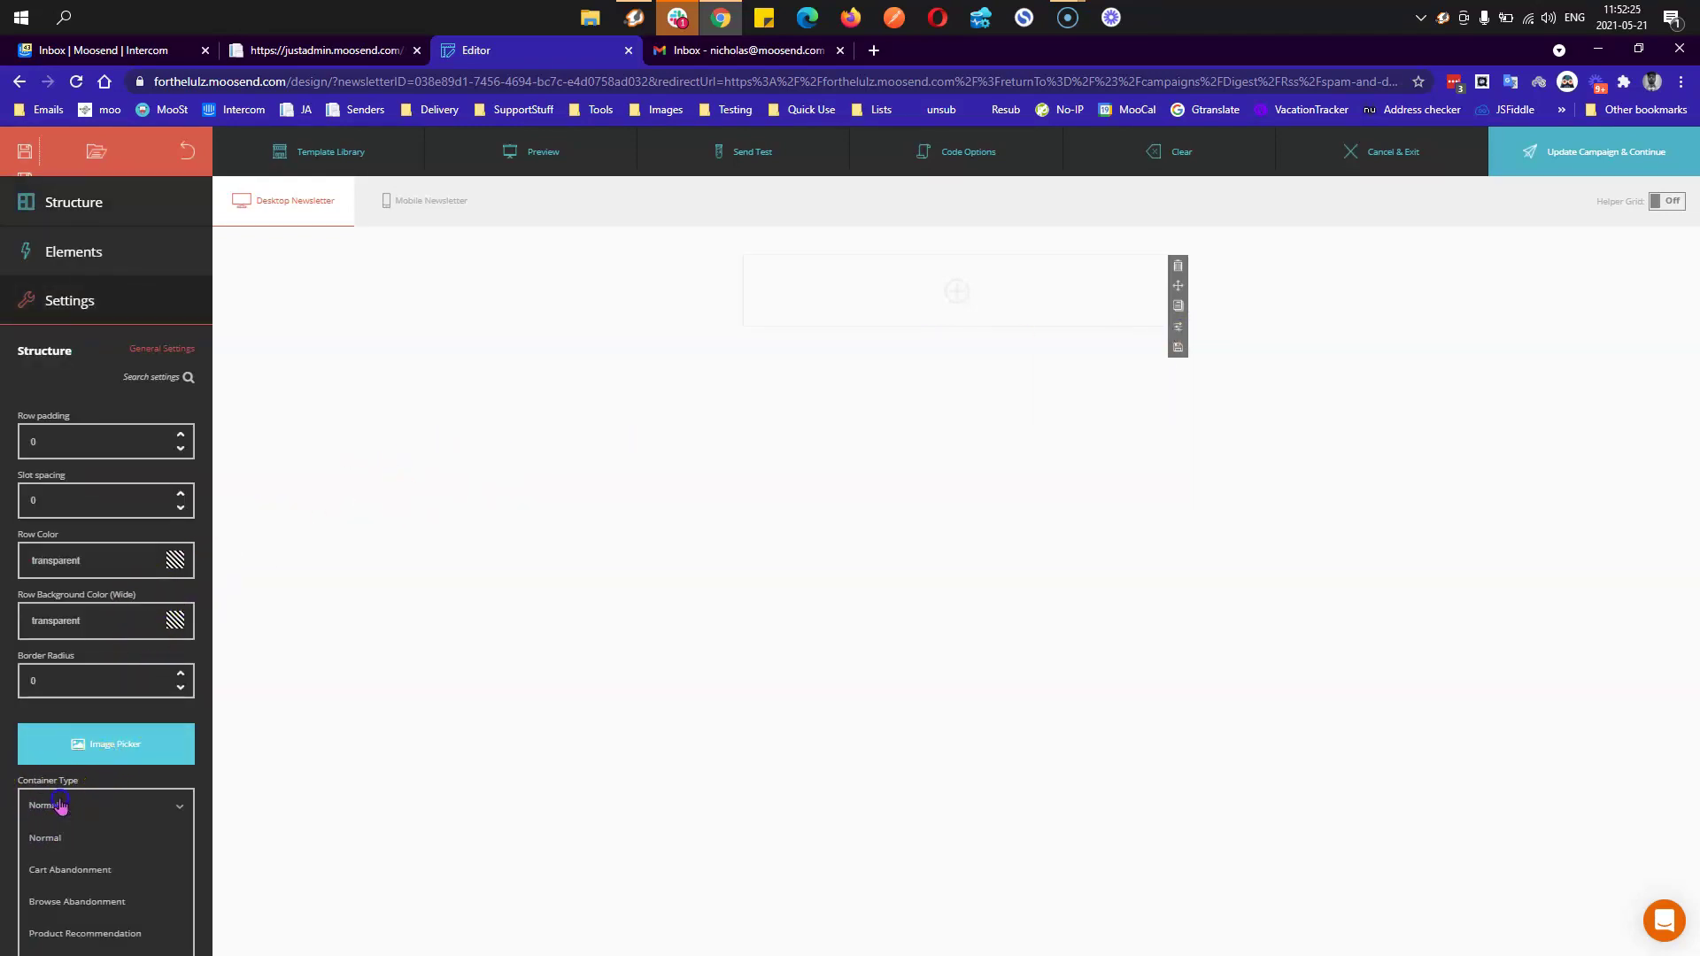
scroll(88, 797, "down", 2)
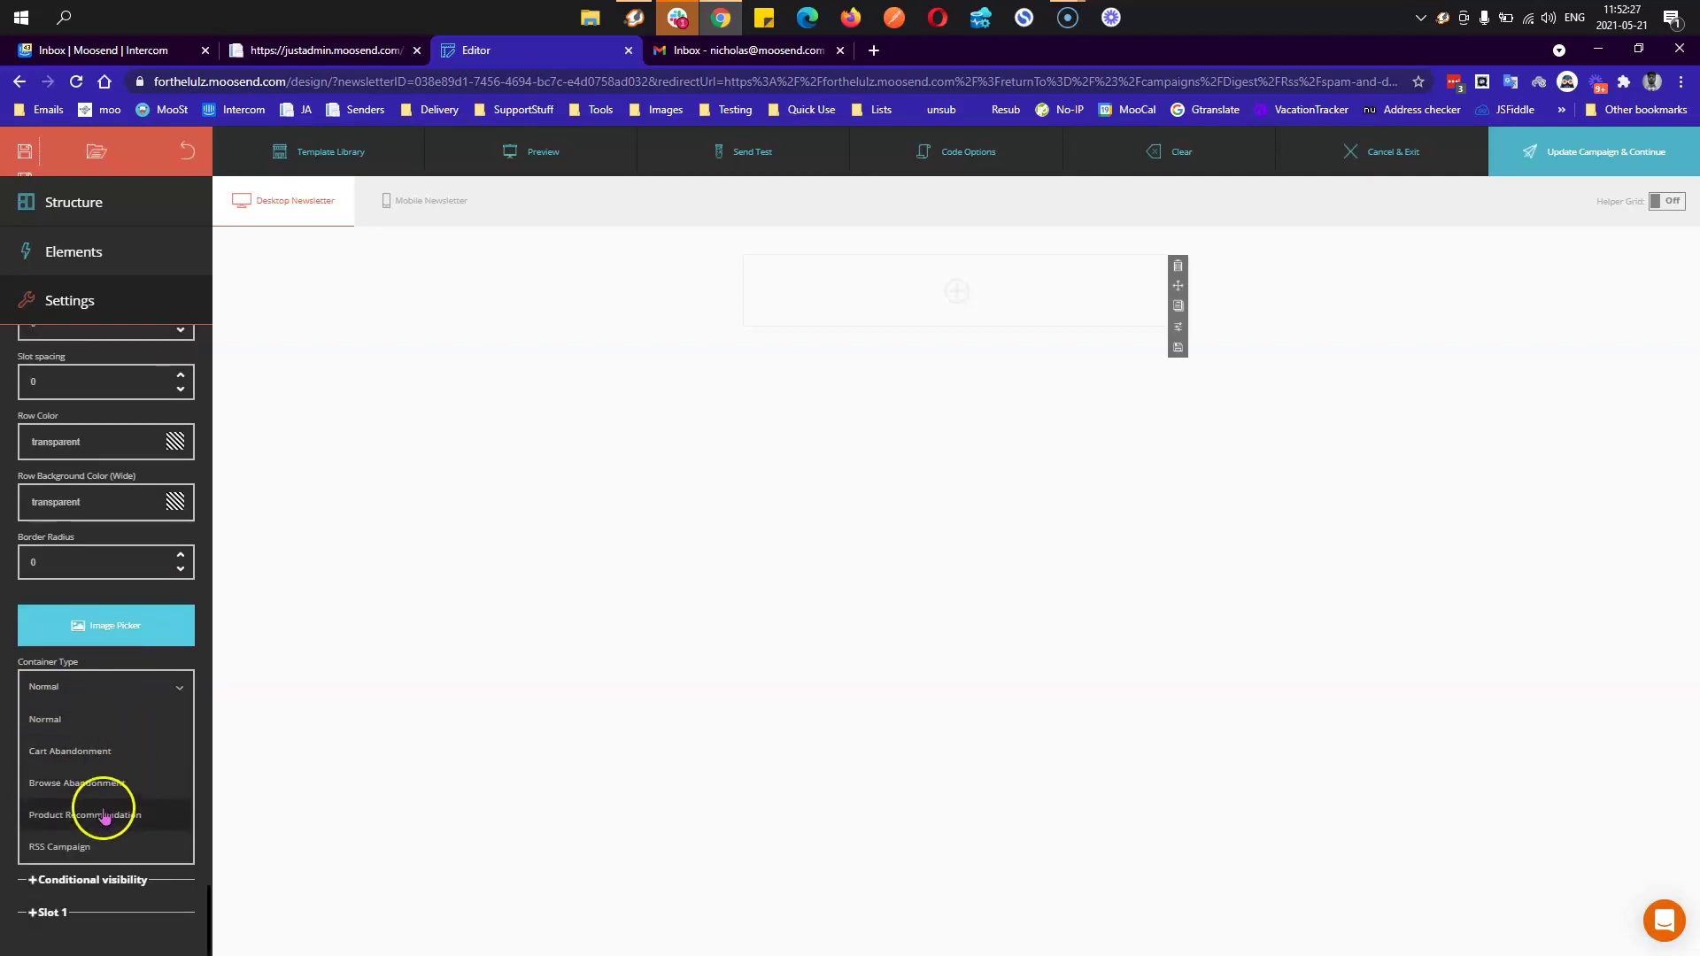
left_click(93, 847)
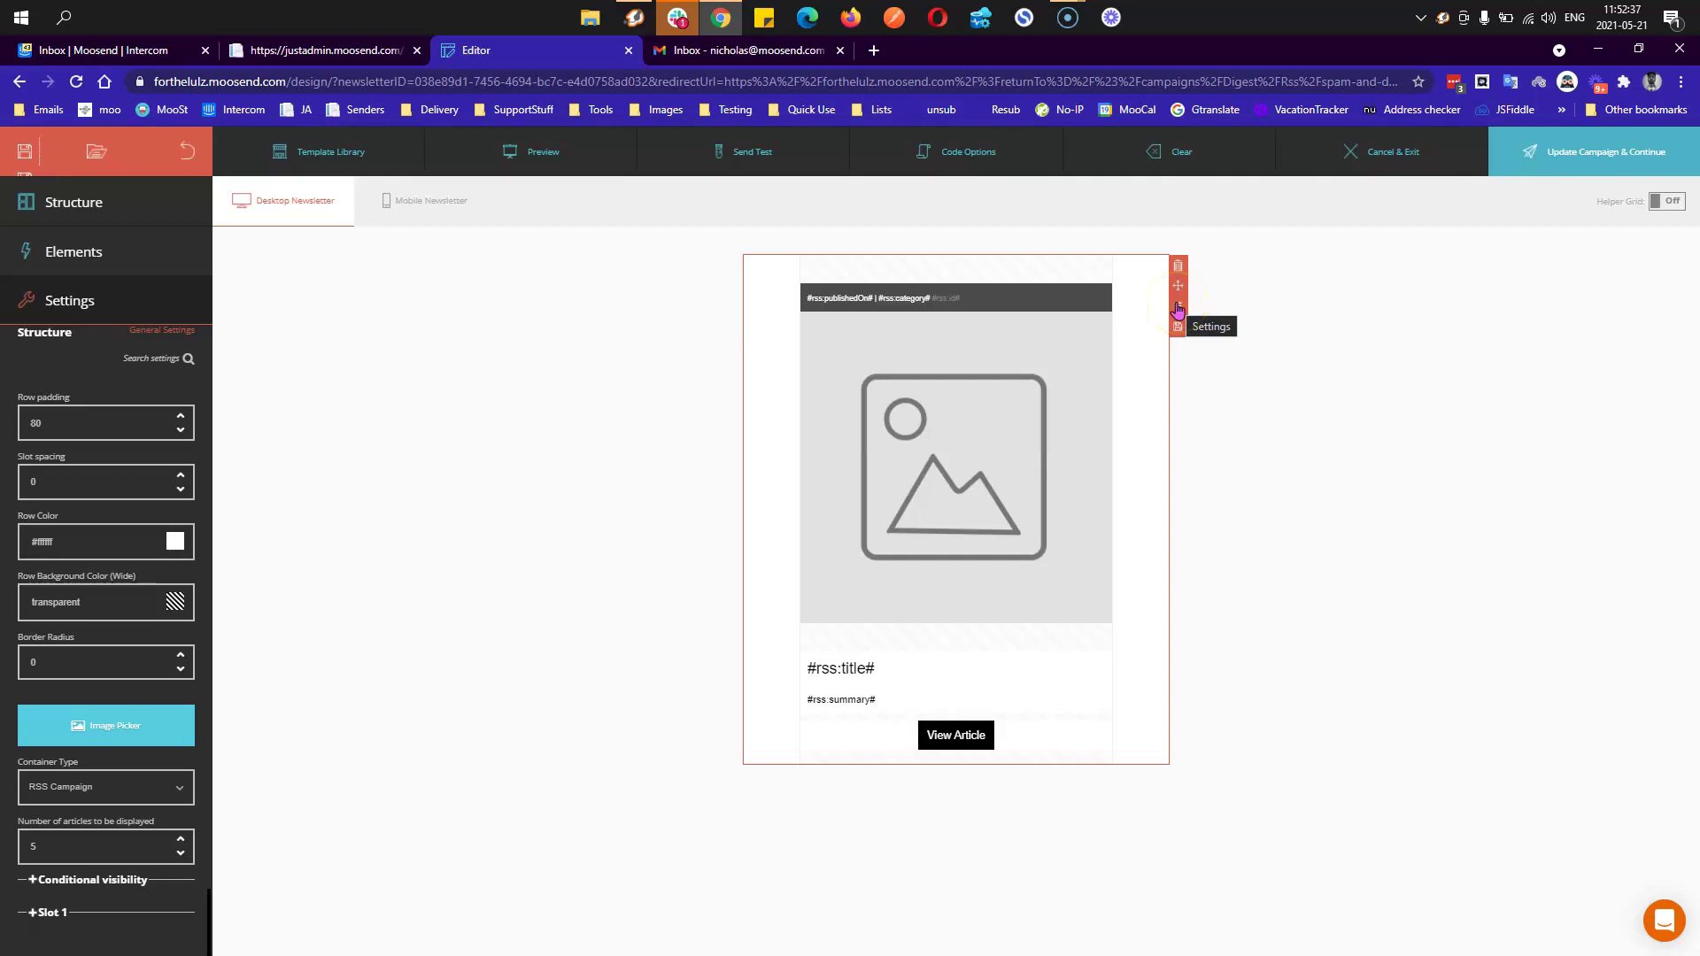
left_click(159, 785)
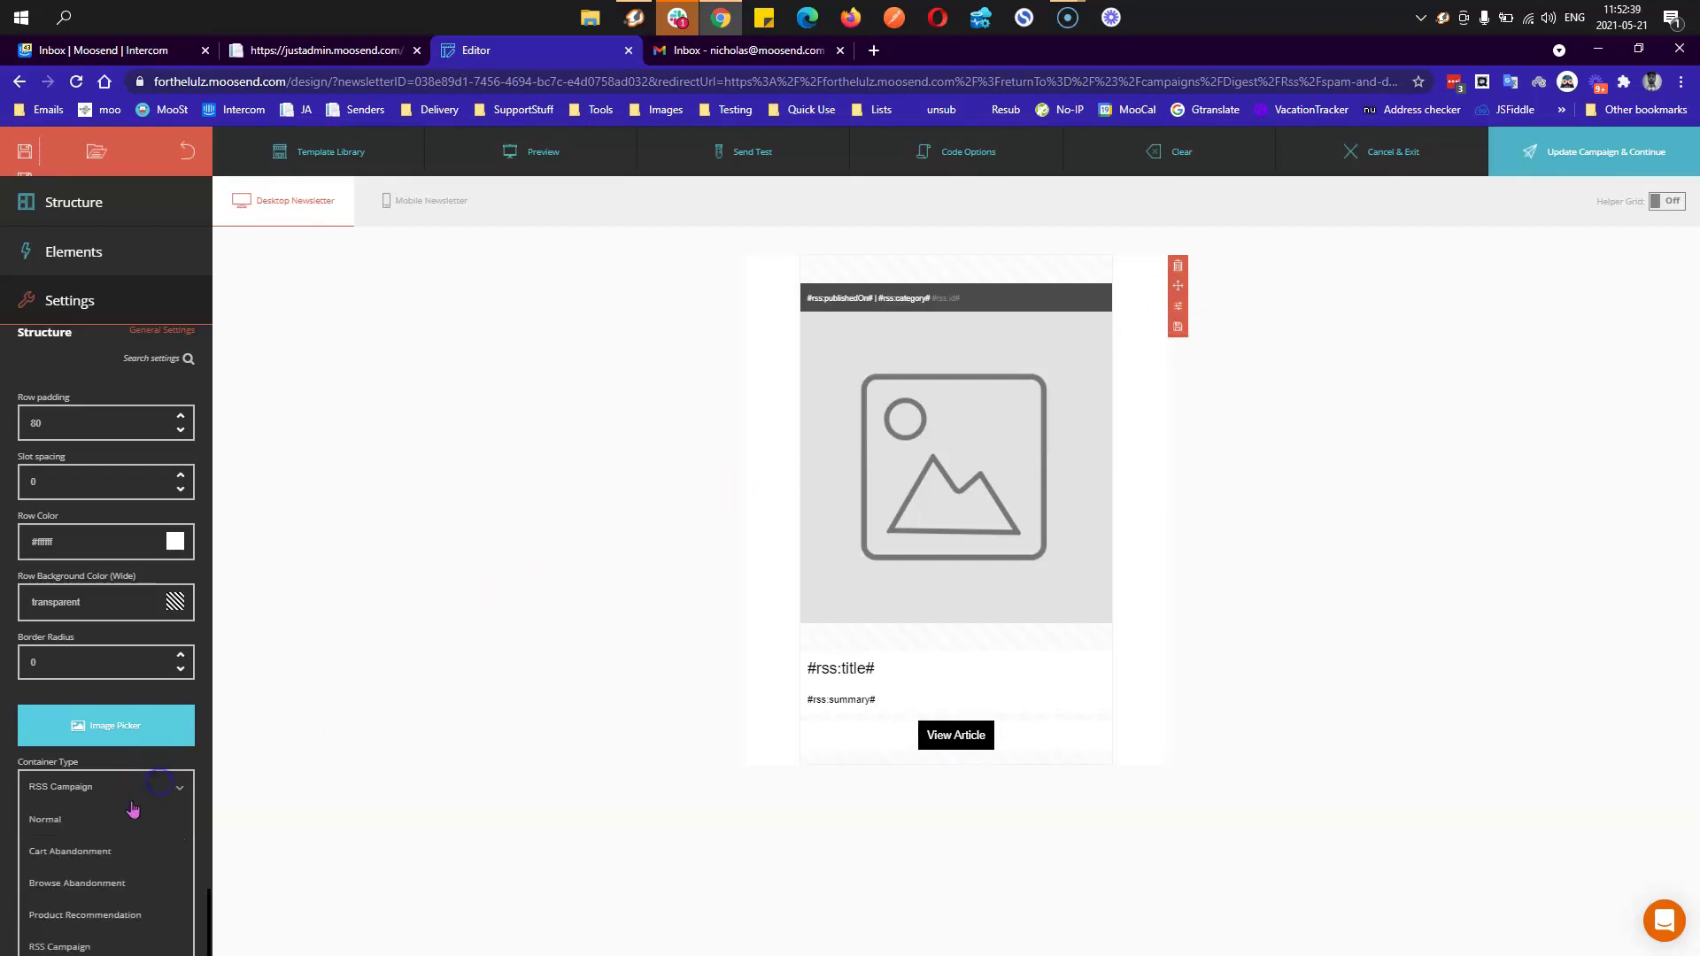
scroll(125, 824, "down", 2)
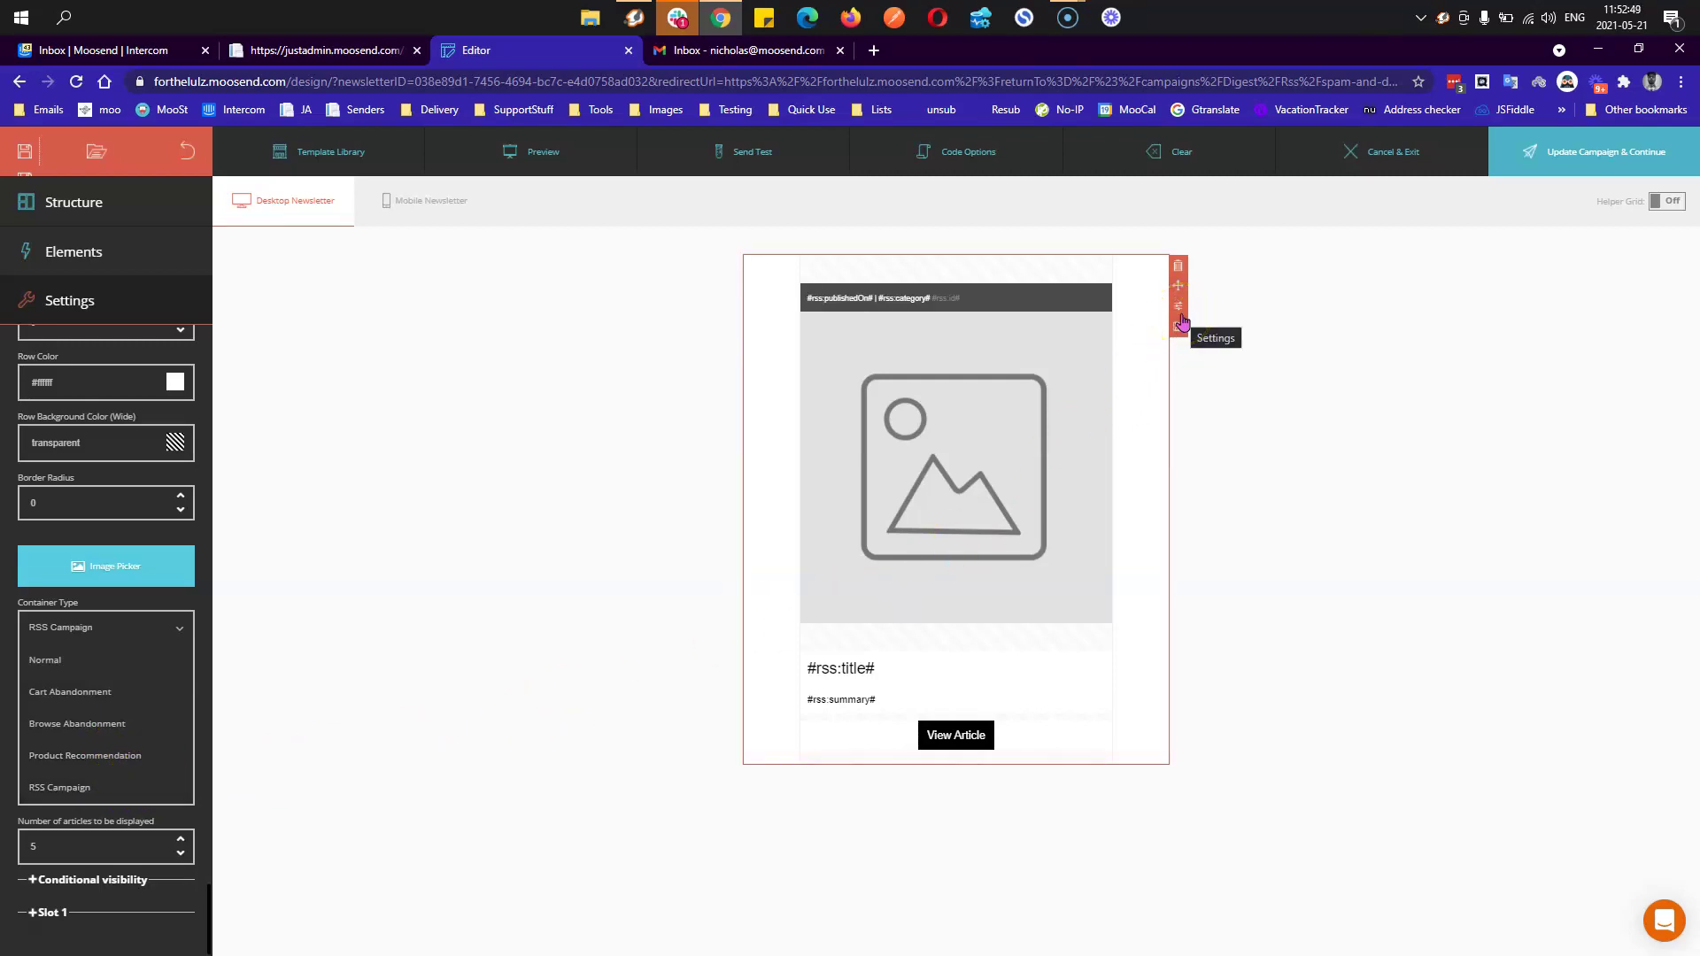
- Switch the full-width container's type to Normal and back to RSS Campaign
left_click(91, 662)
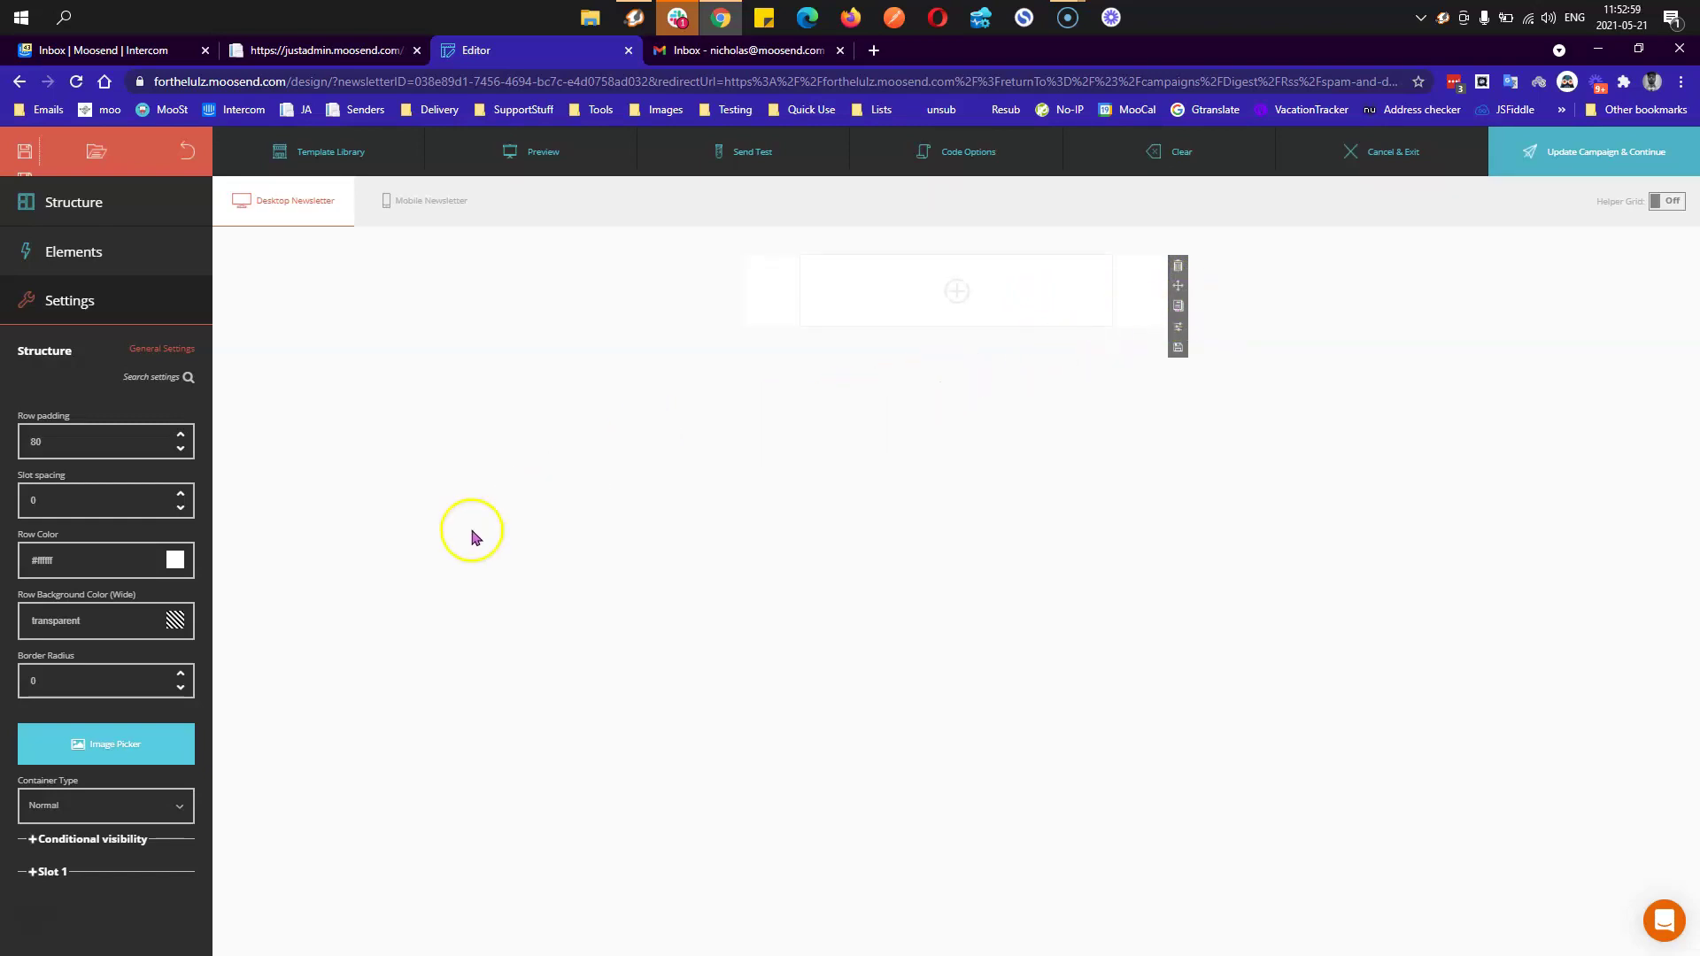
left_click(153, 817)
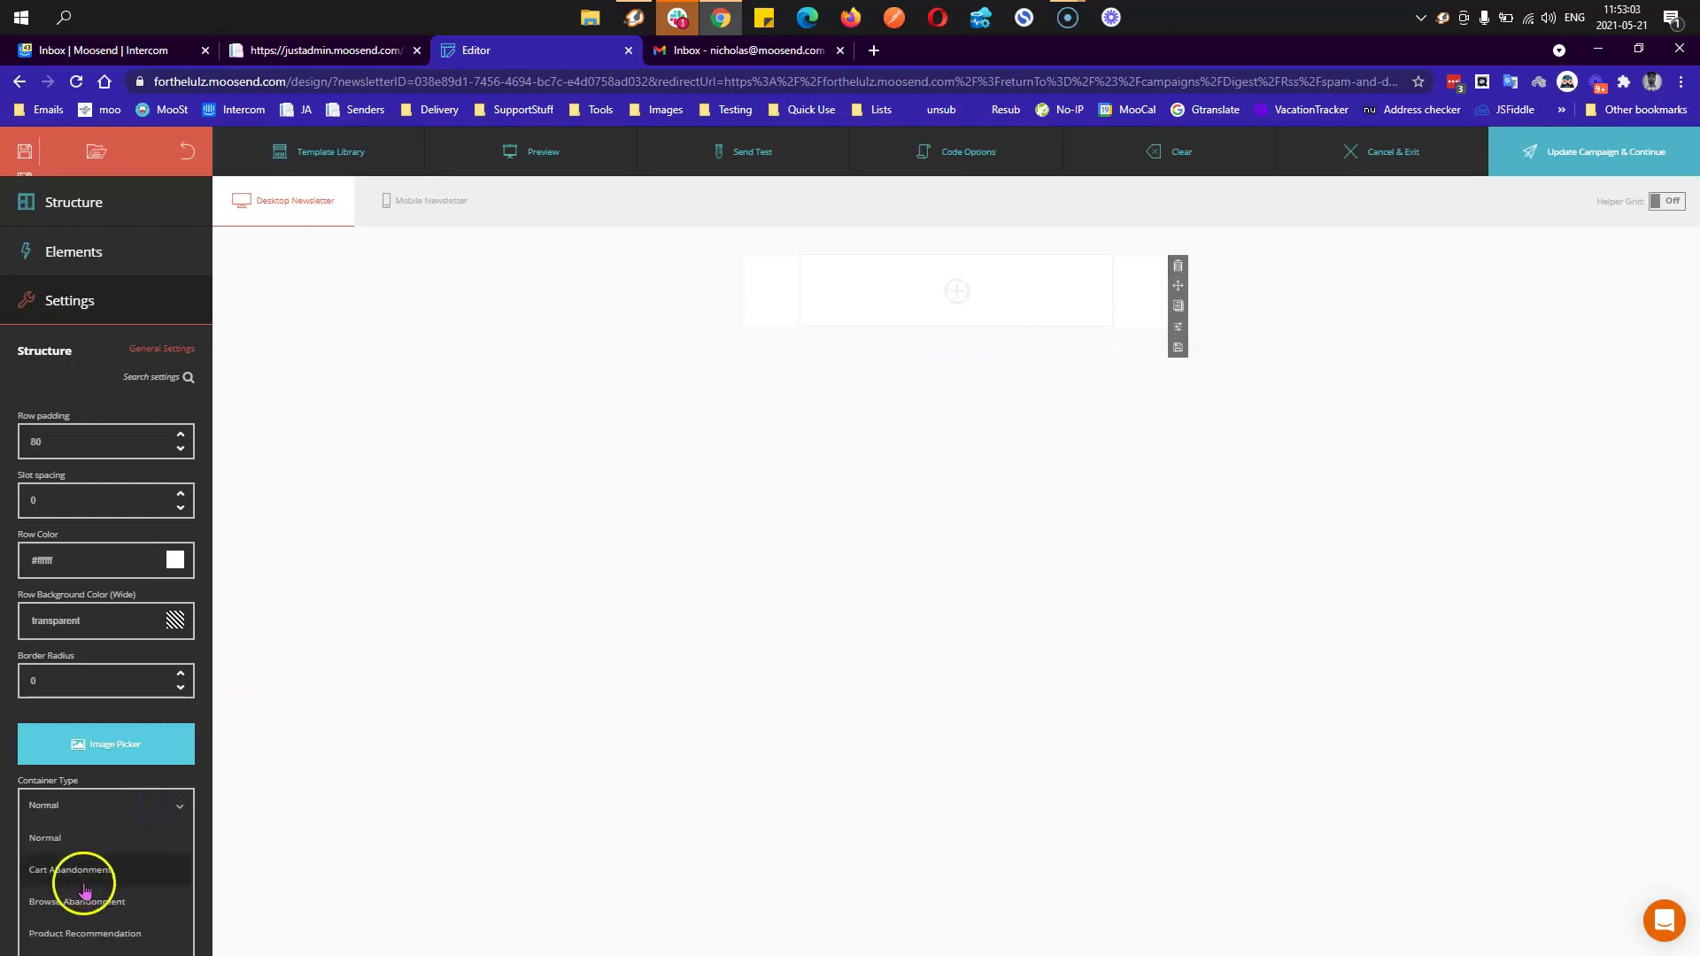
scroll(151, 843, "down", 1)
left_click(59, 847)
- Raise the number of displayed articles by one, restore it to 5, and deselect the container
left_click(39, 845)
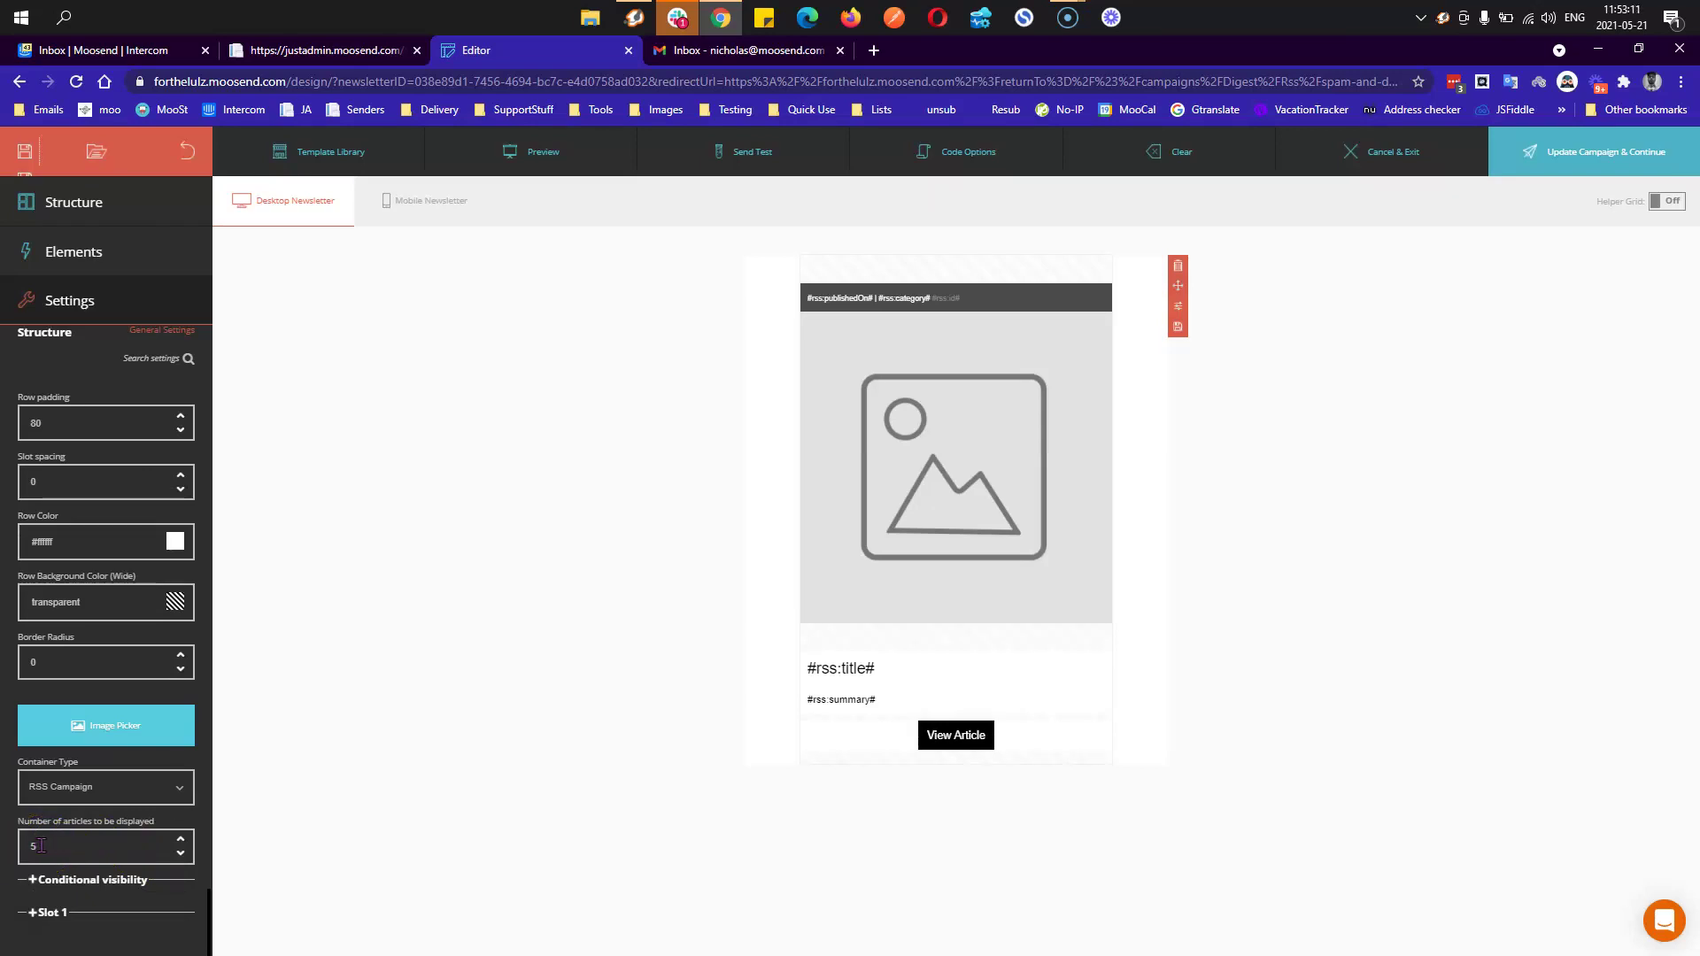
left_click(180, 840)
left_click(181, 852)
left_click(405, 618)
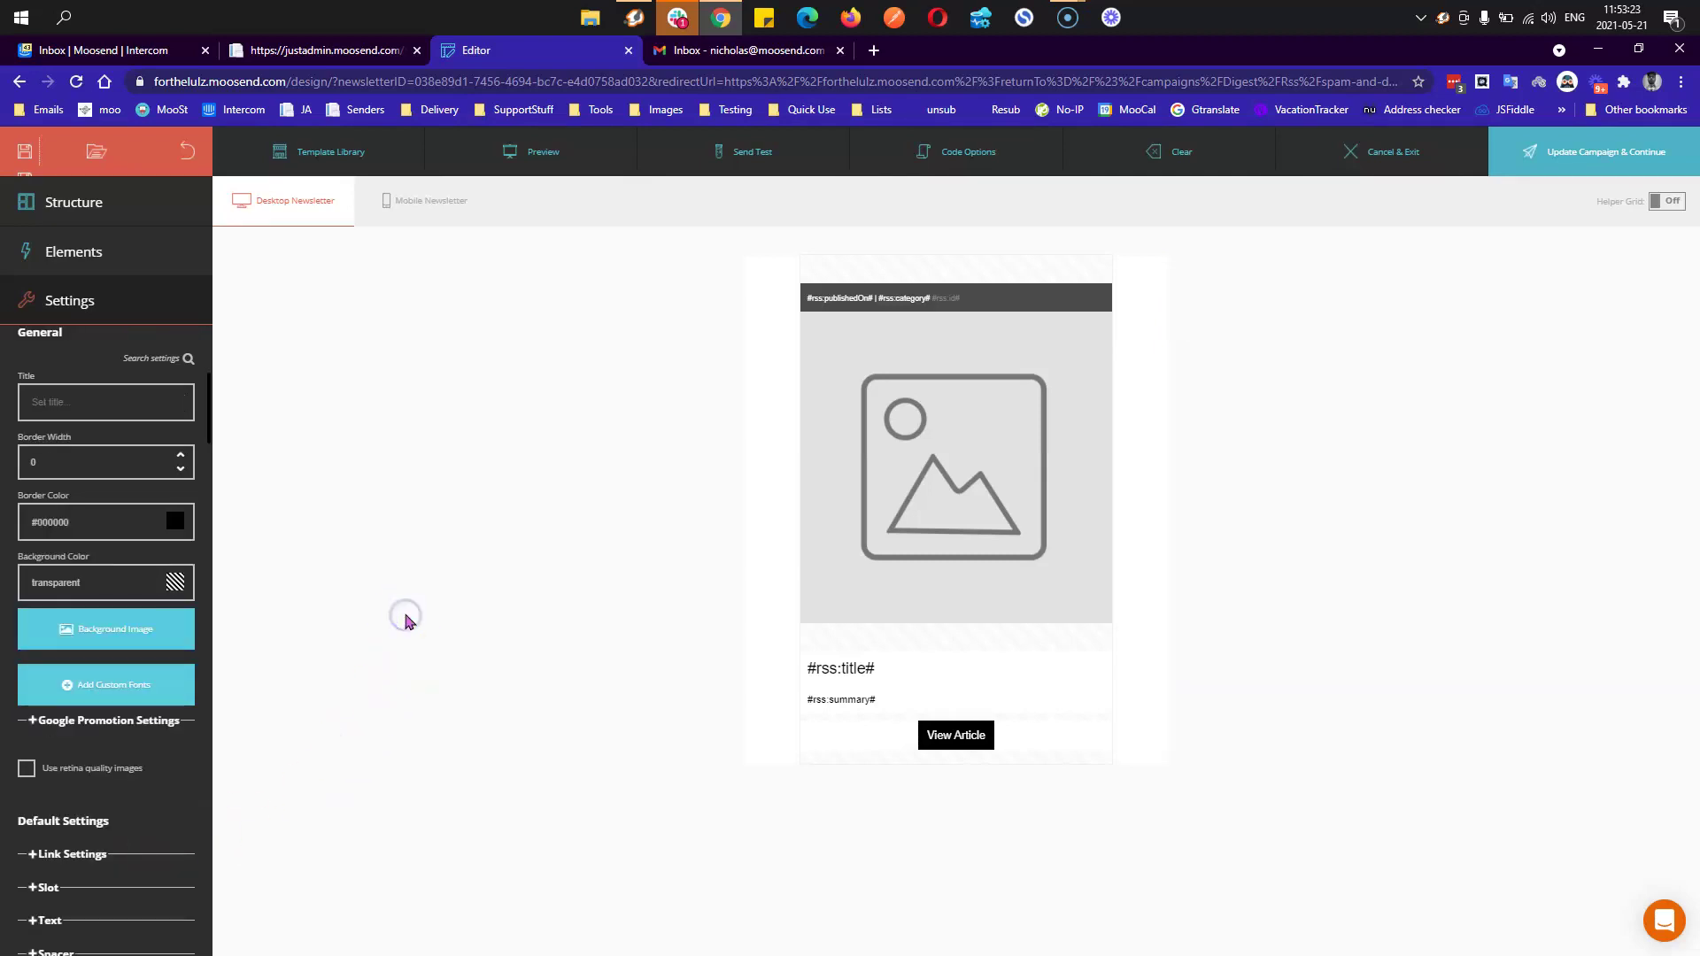
- Preview the newsletter and examine the article content pulled in from the RSS feed
left_click(577, 164)
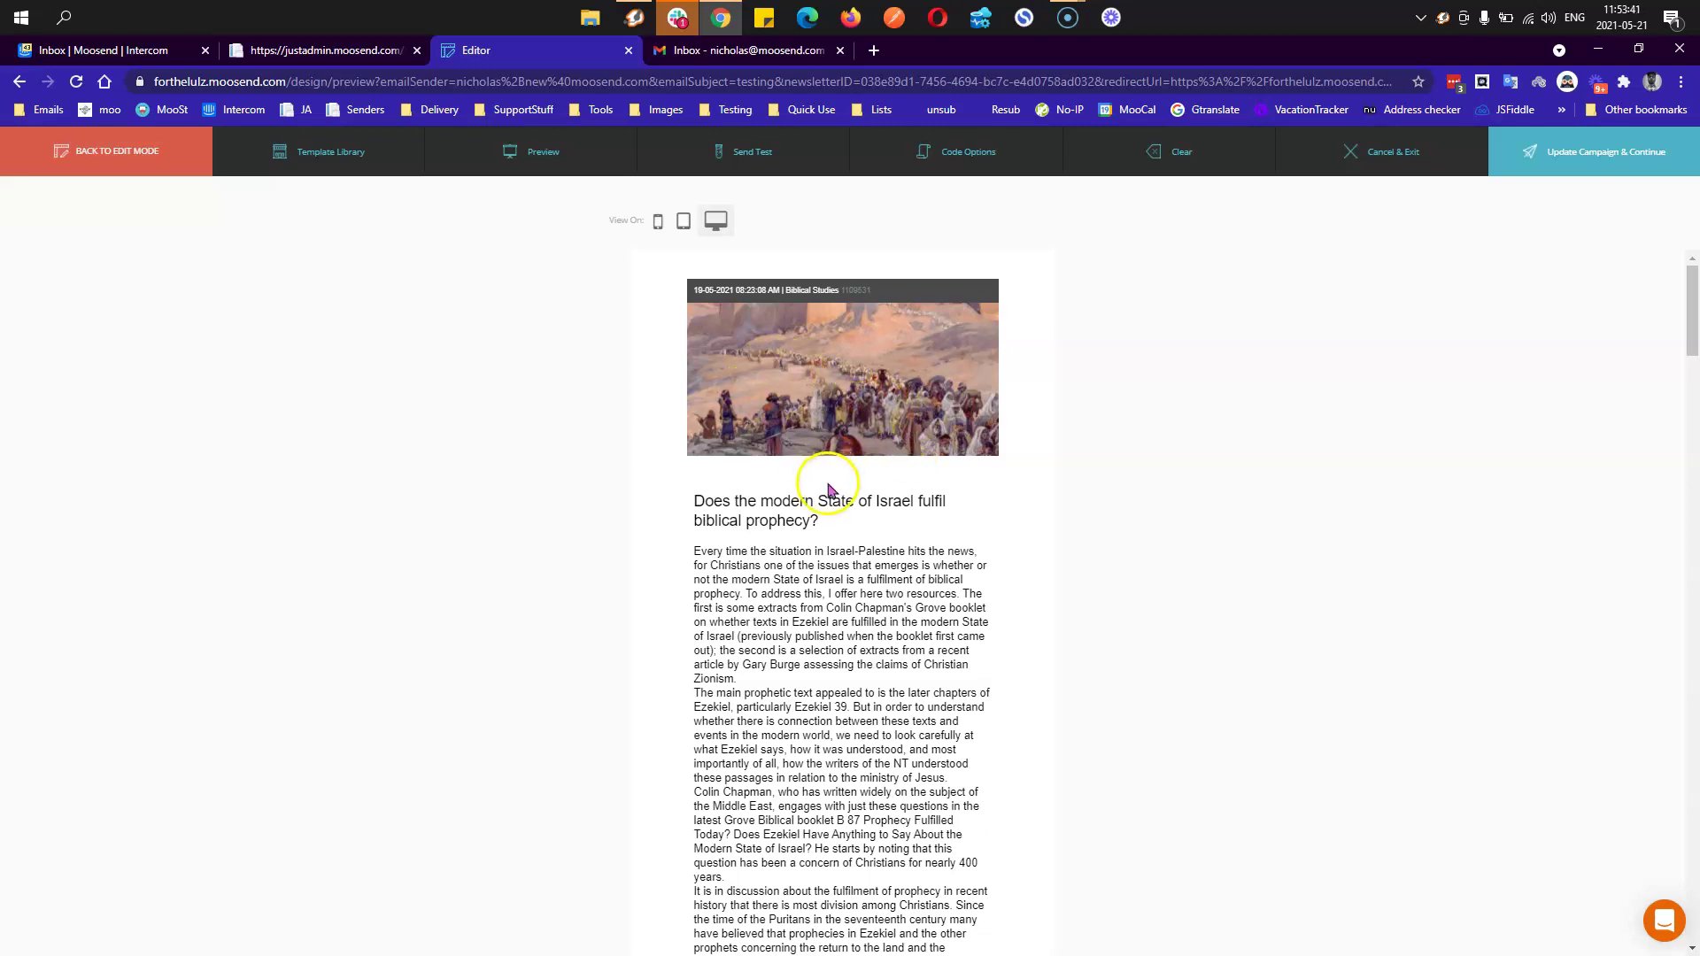
scroll(801, 572, "down", 5)
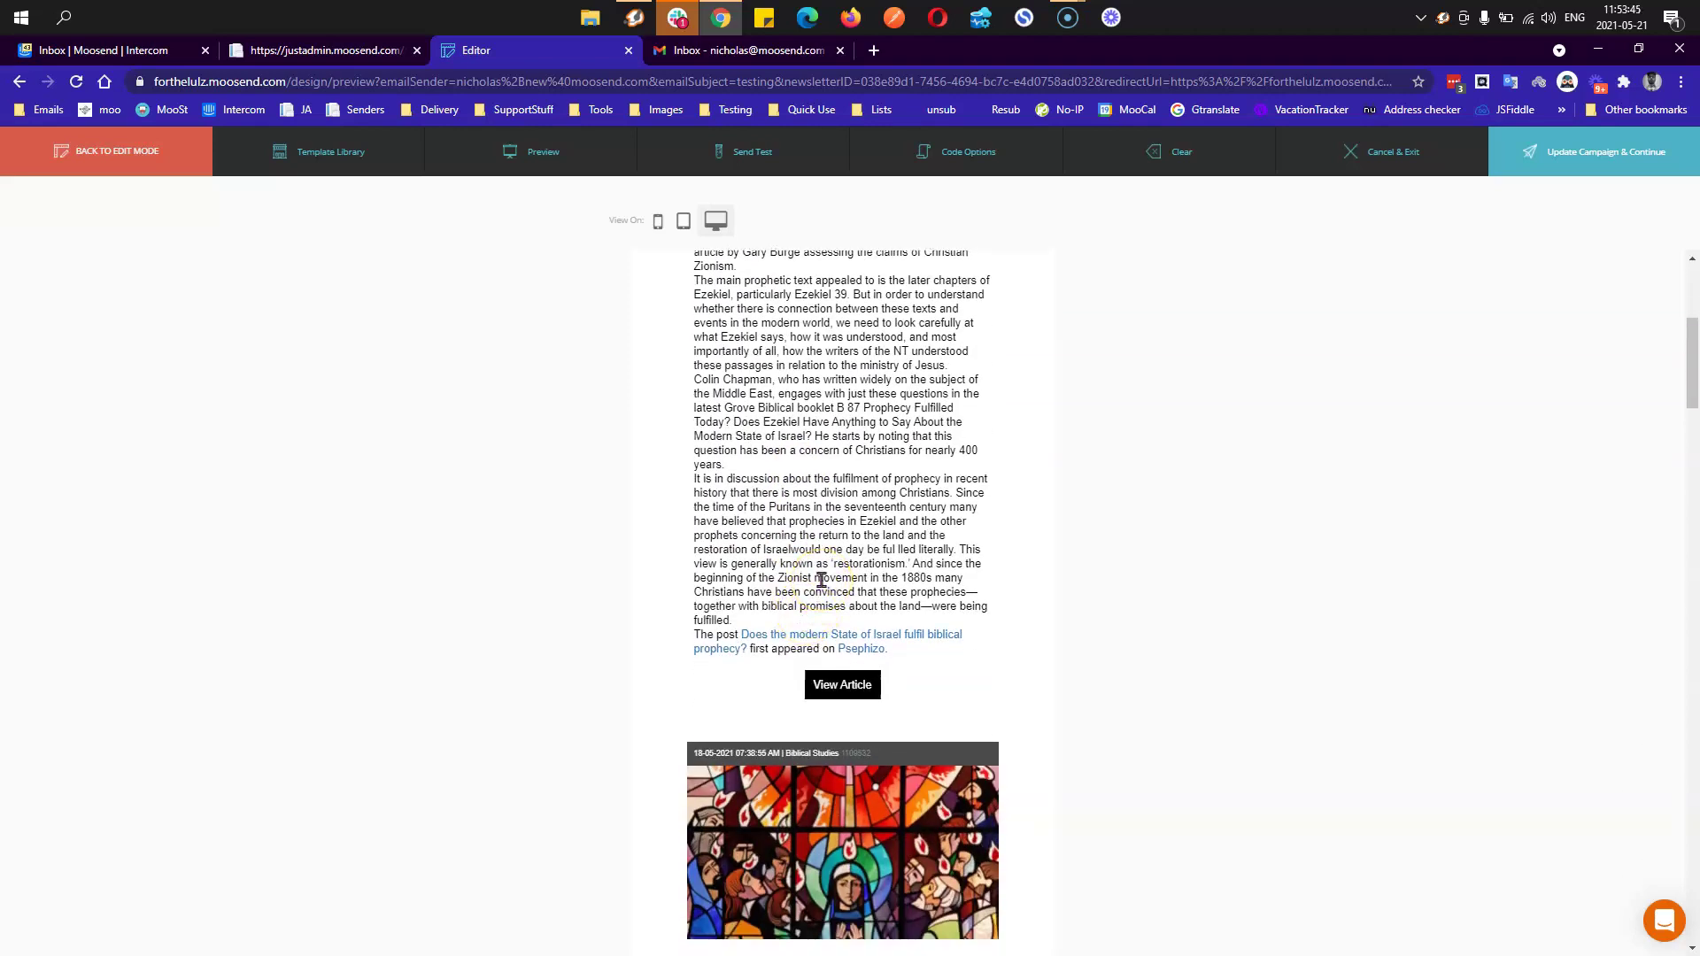
scroll(822, 580, "up", 4)
scroll(822, 580, "down", 4)
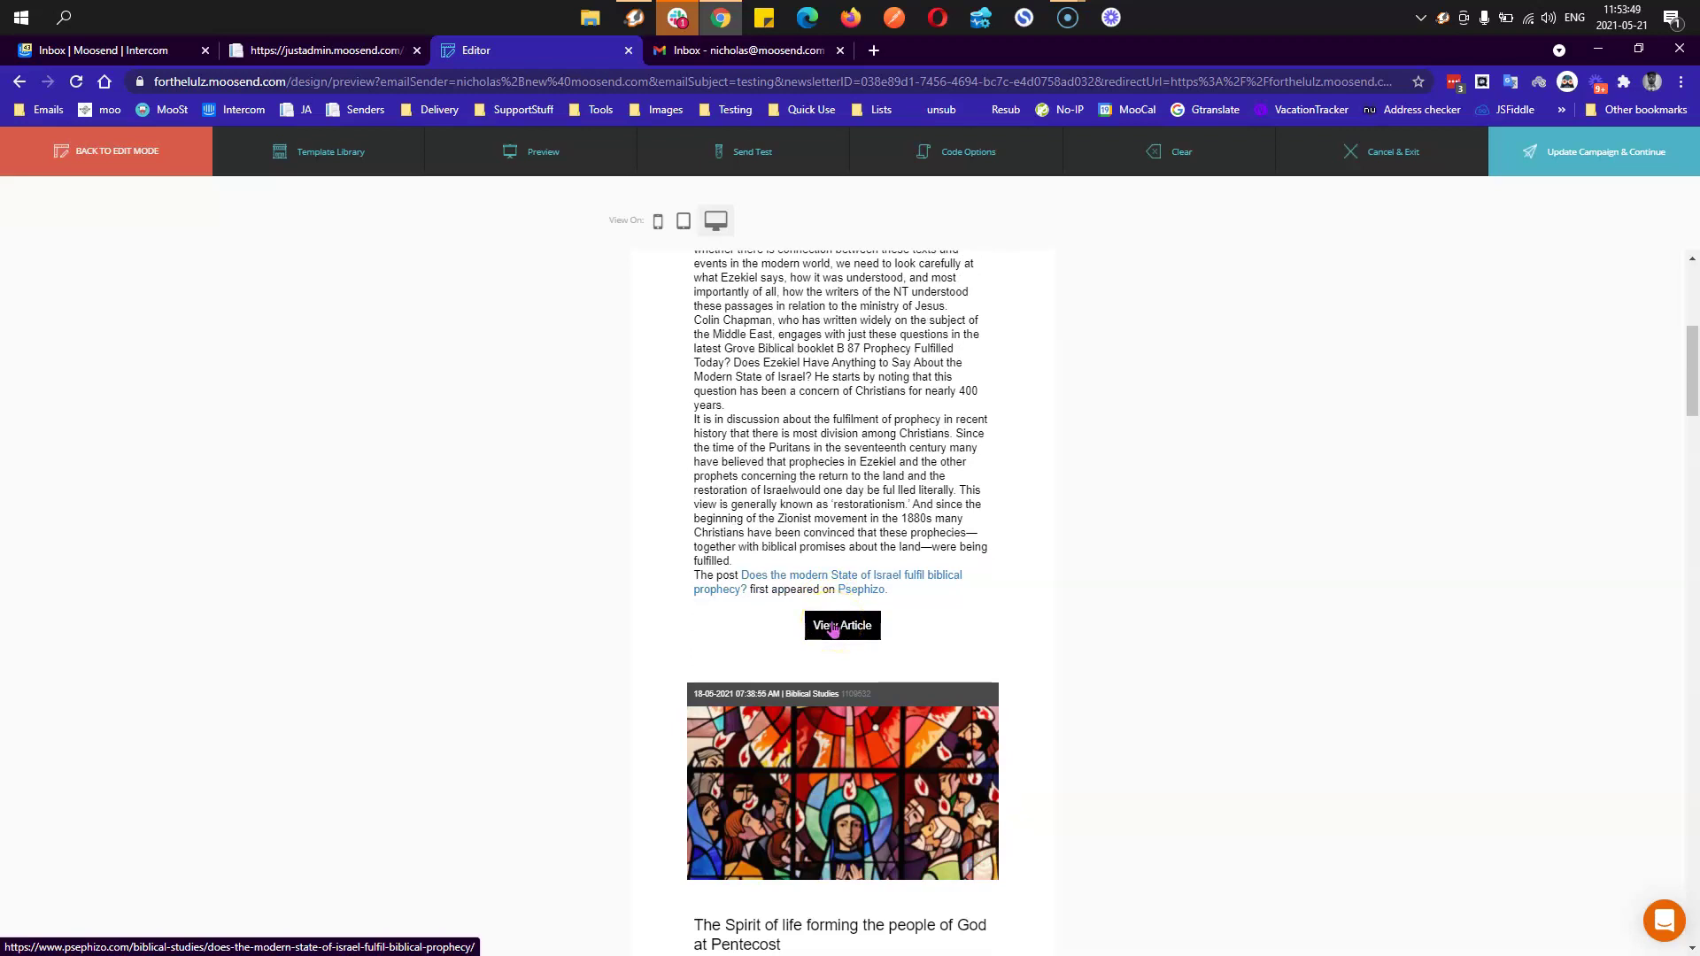
- Check the first article's linked page in a separate tab, close it, and inspect the category and ID above the article in the preview
left_click(833, 629, "ctrl")
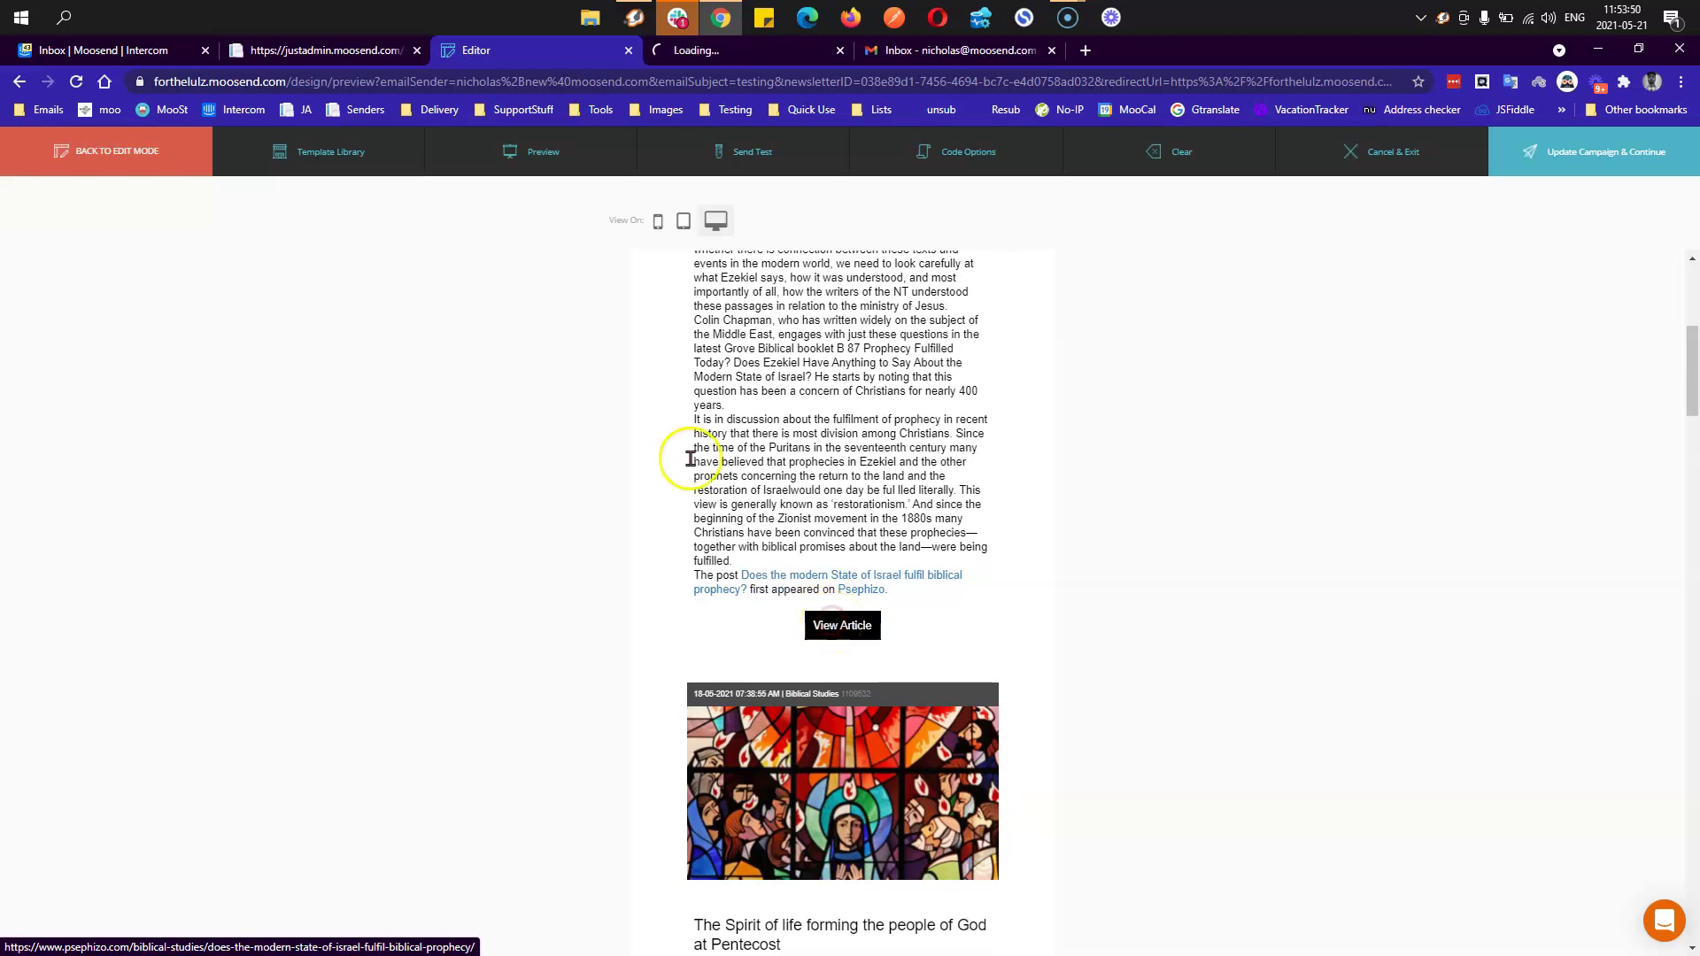
left_click(705, 53)
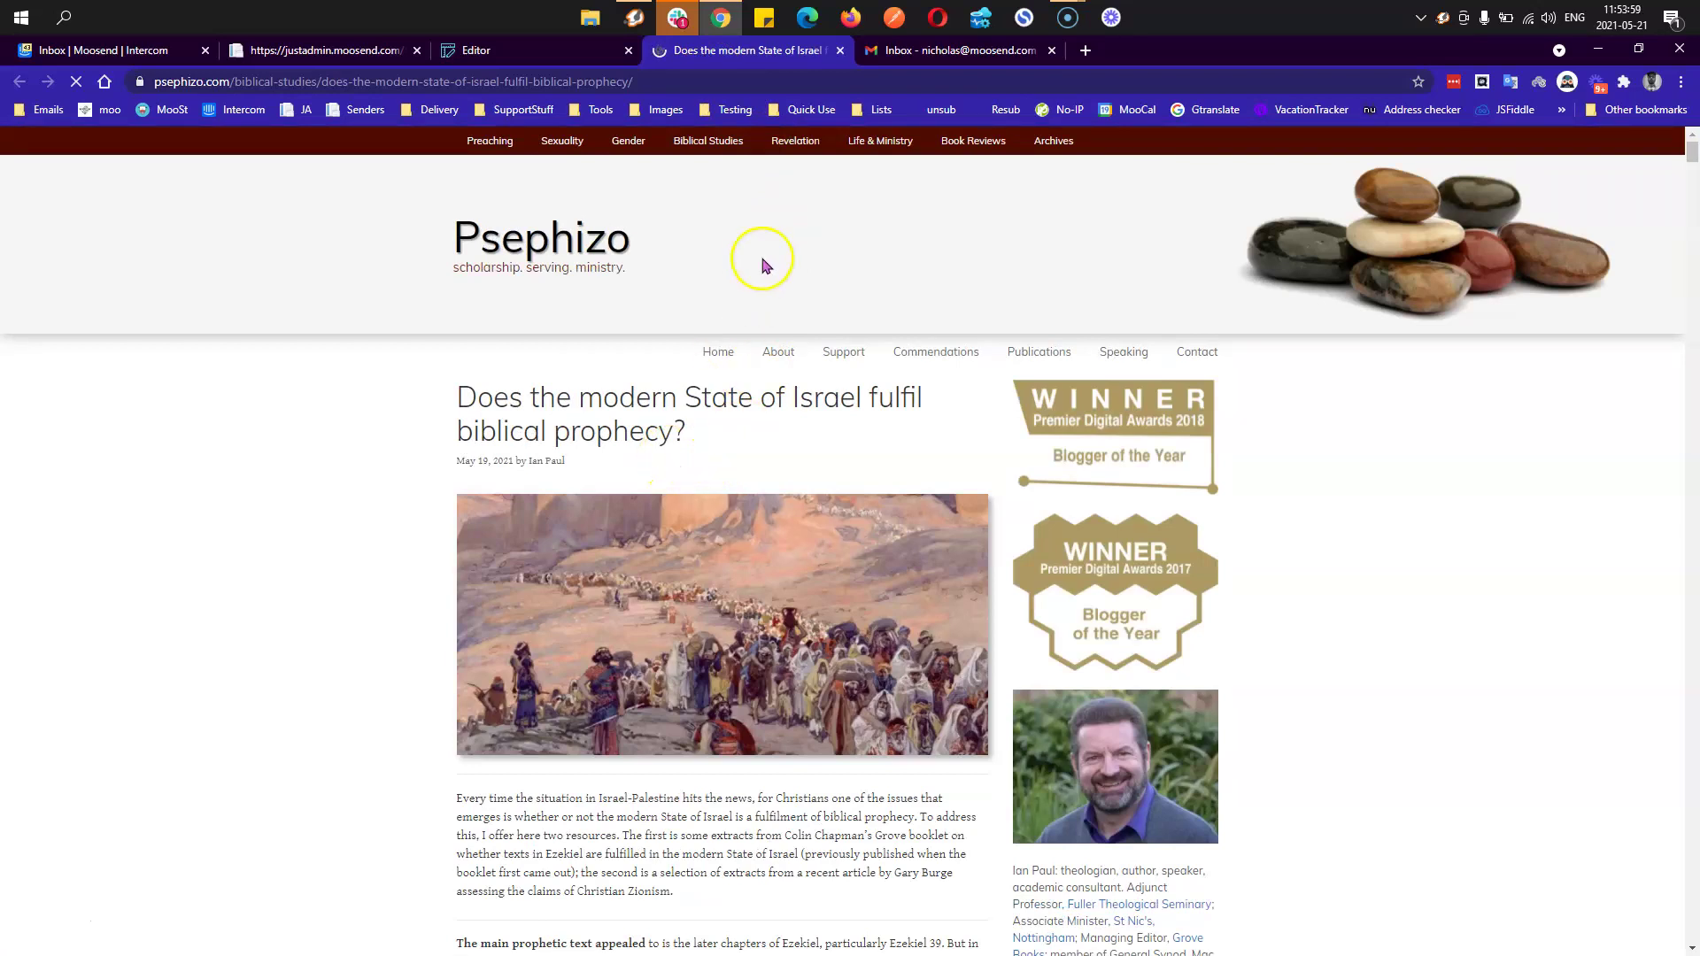
middle_click(758, 52)
scroll(843, 561, "up", 5)
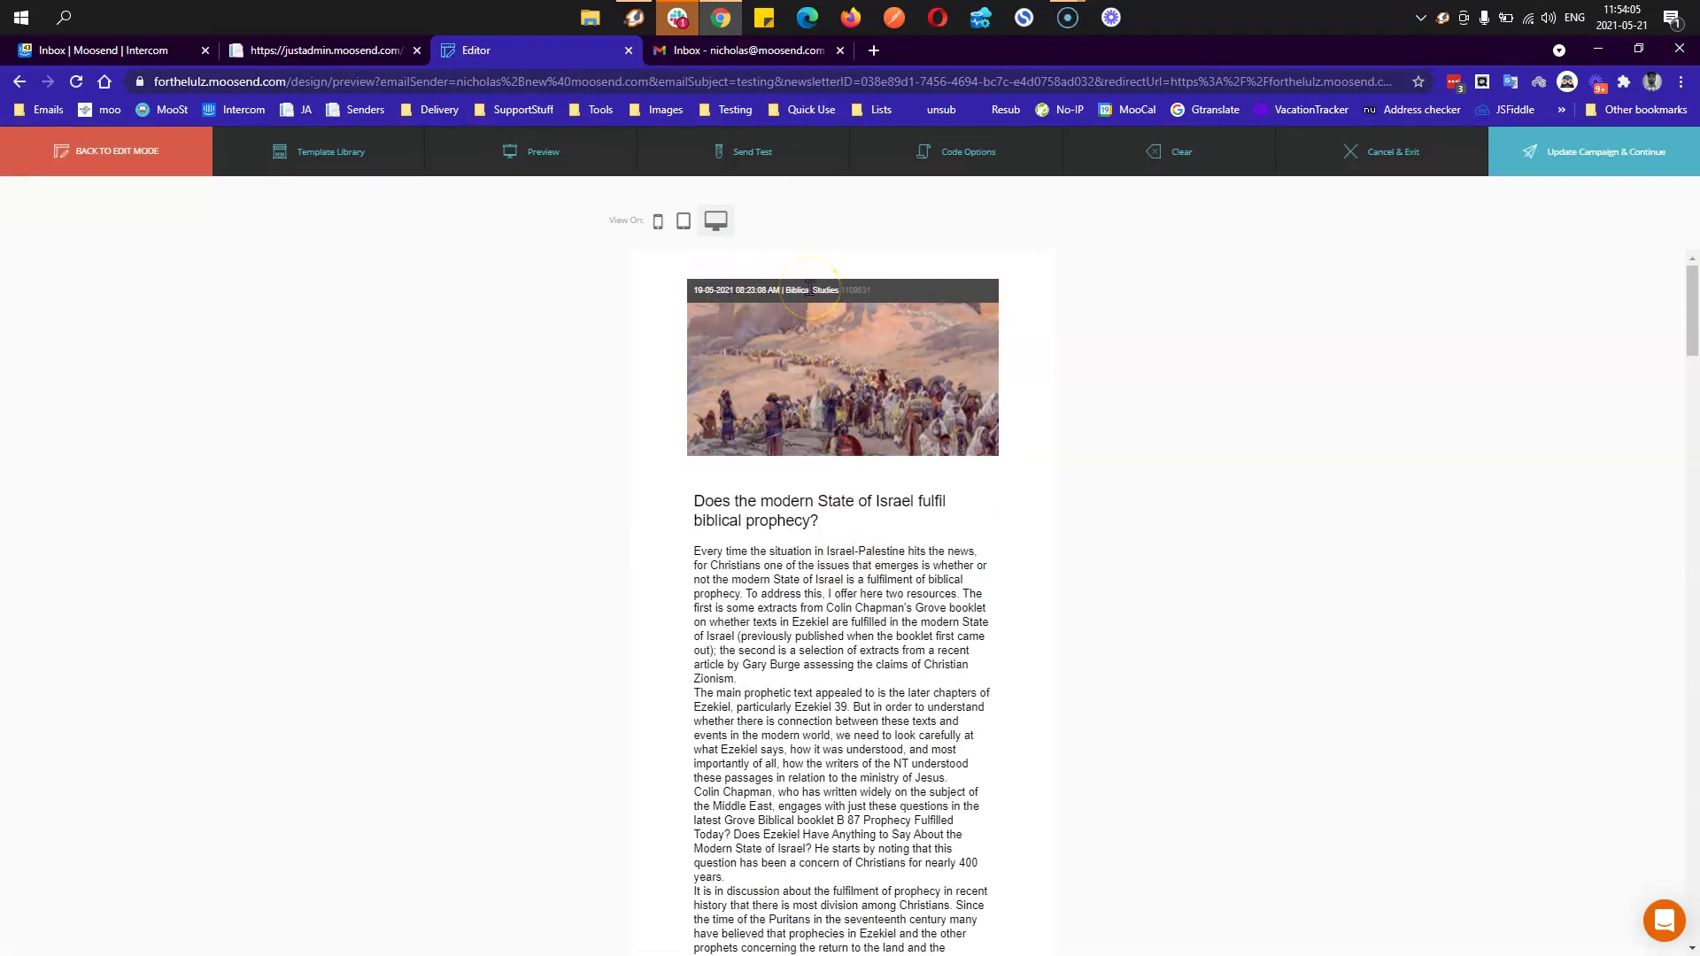
left_click_drag(834, 289, 792, 295)
double_click(857, 290)
- Update the campaign with the newsletter content, accept the autosave confirmation, and skip the spam and delivery test
left_click(1560, 158)
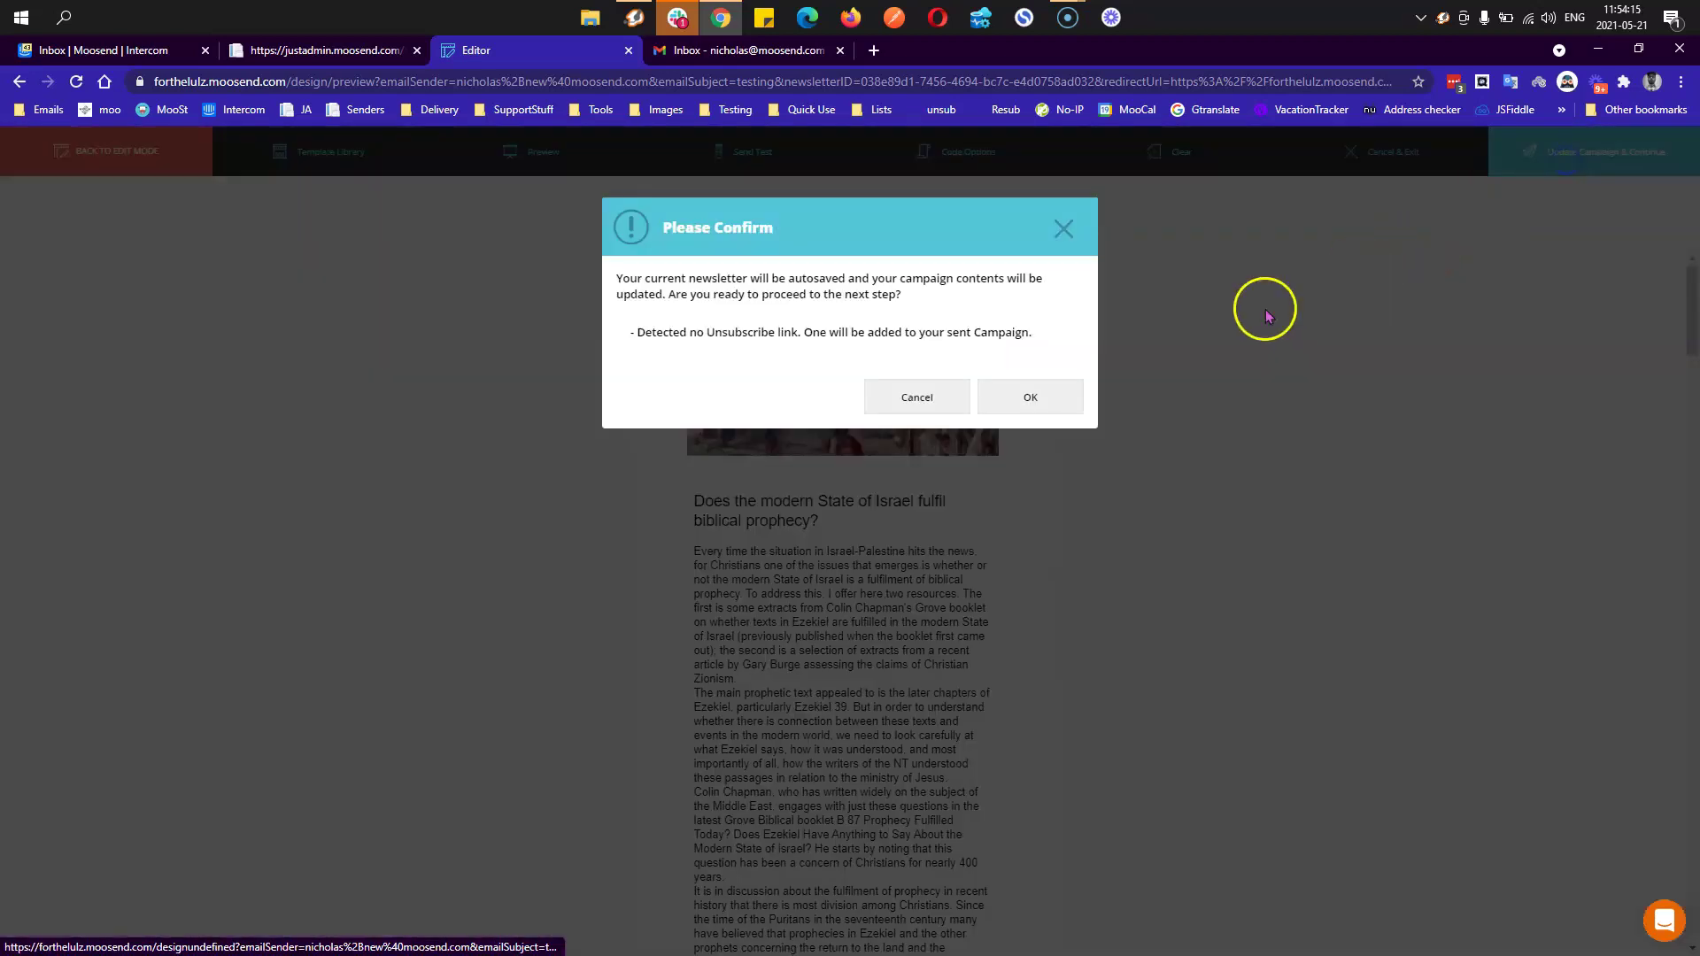
left_click(1053, 408)
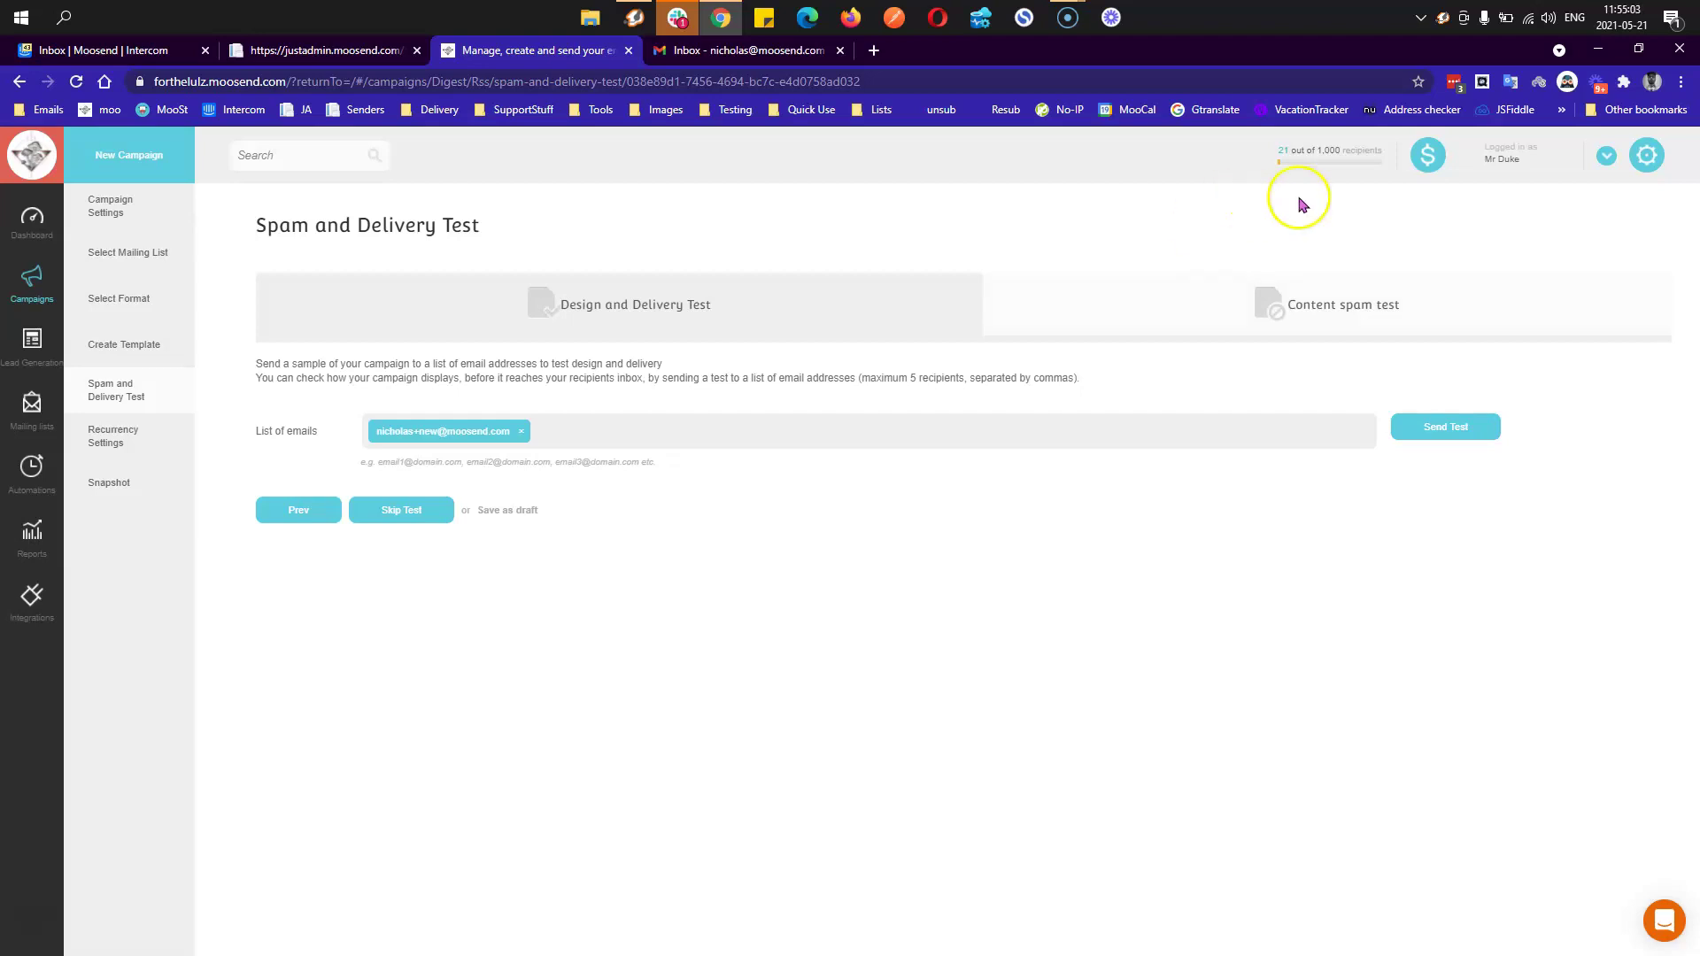
left_click(413, 515)
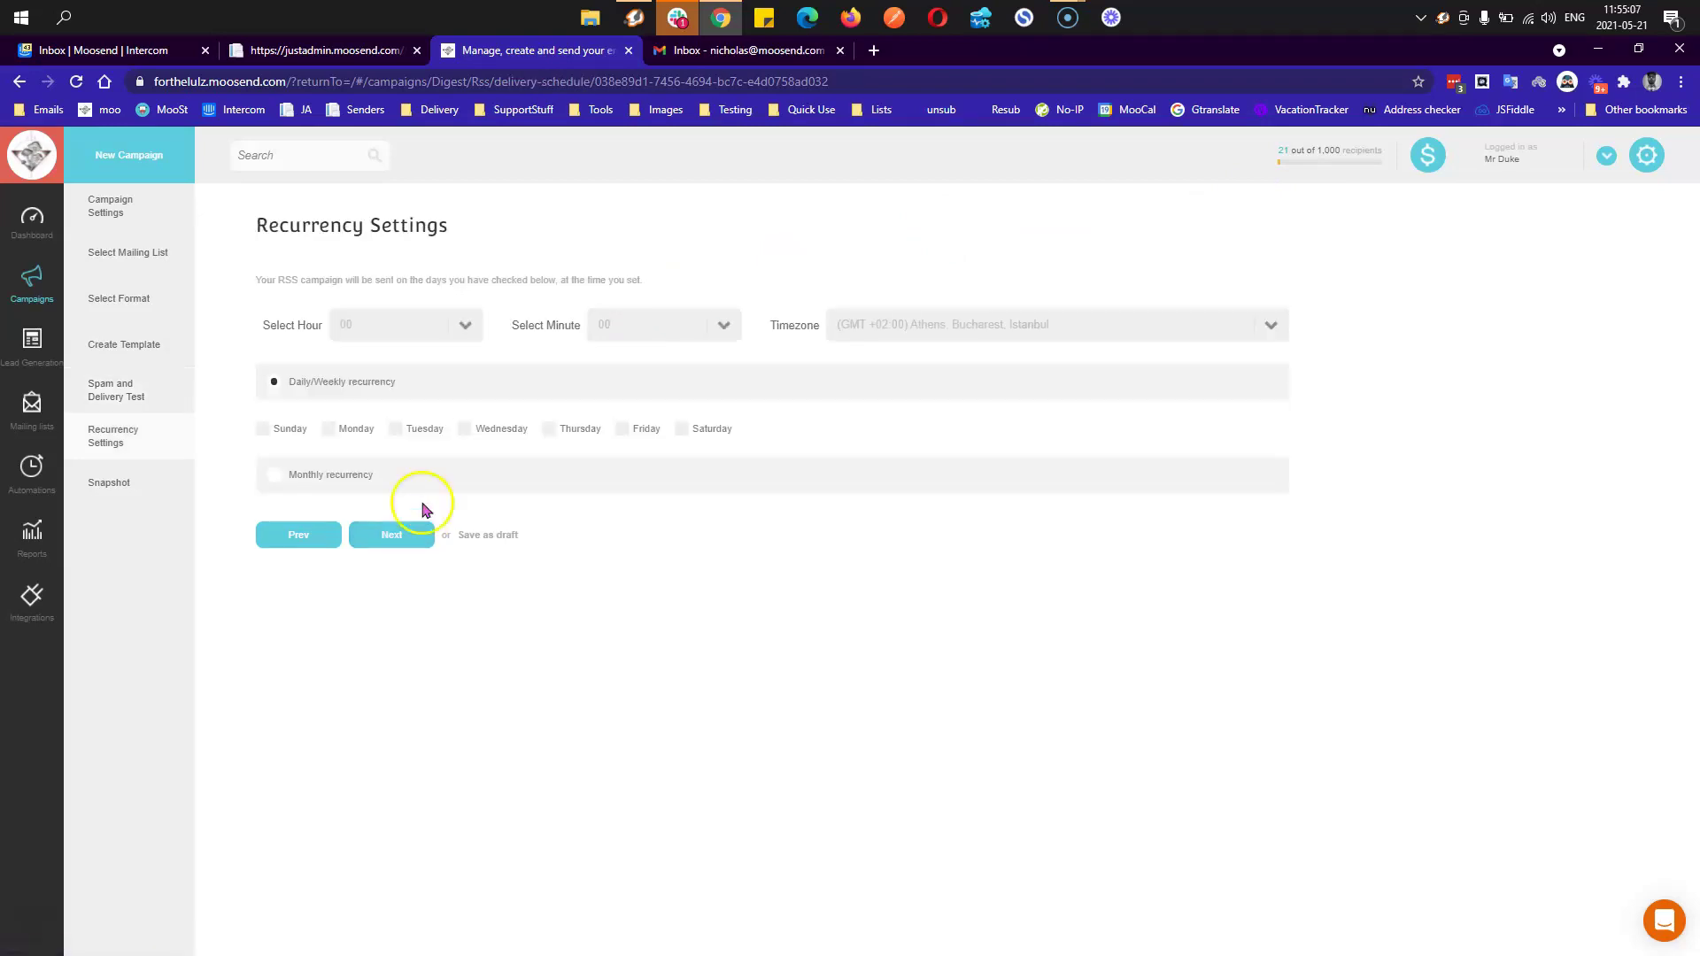
- Schedule the RSS campaign weekly on Monday at 03:00 and start it from the snapshot
left_click(433, 331)
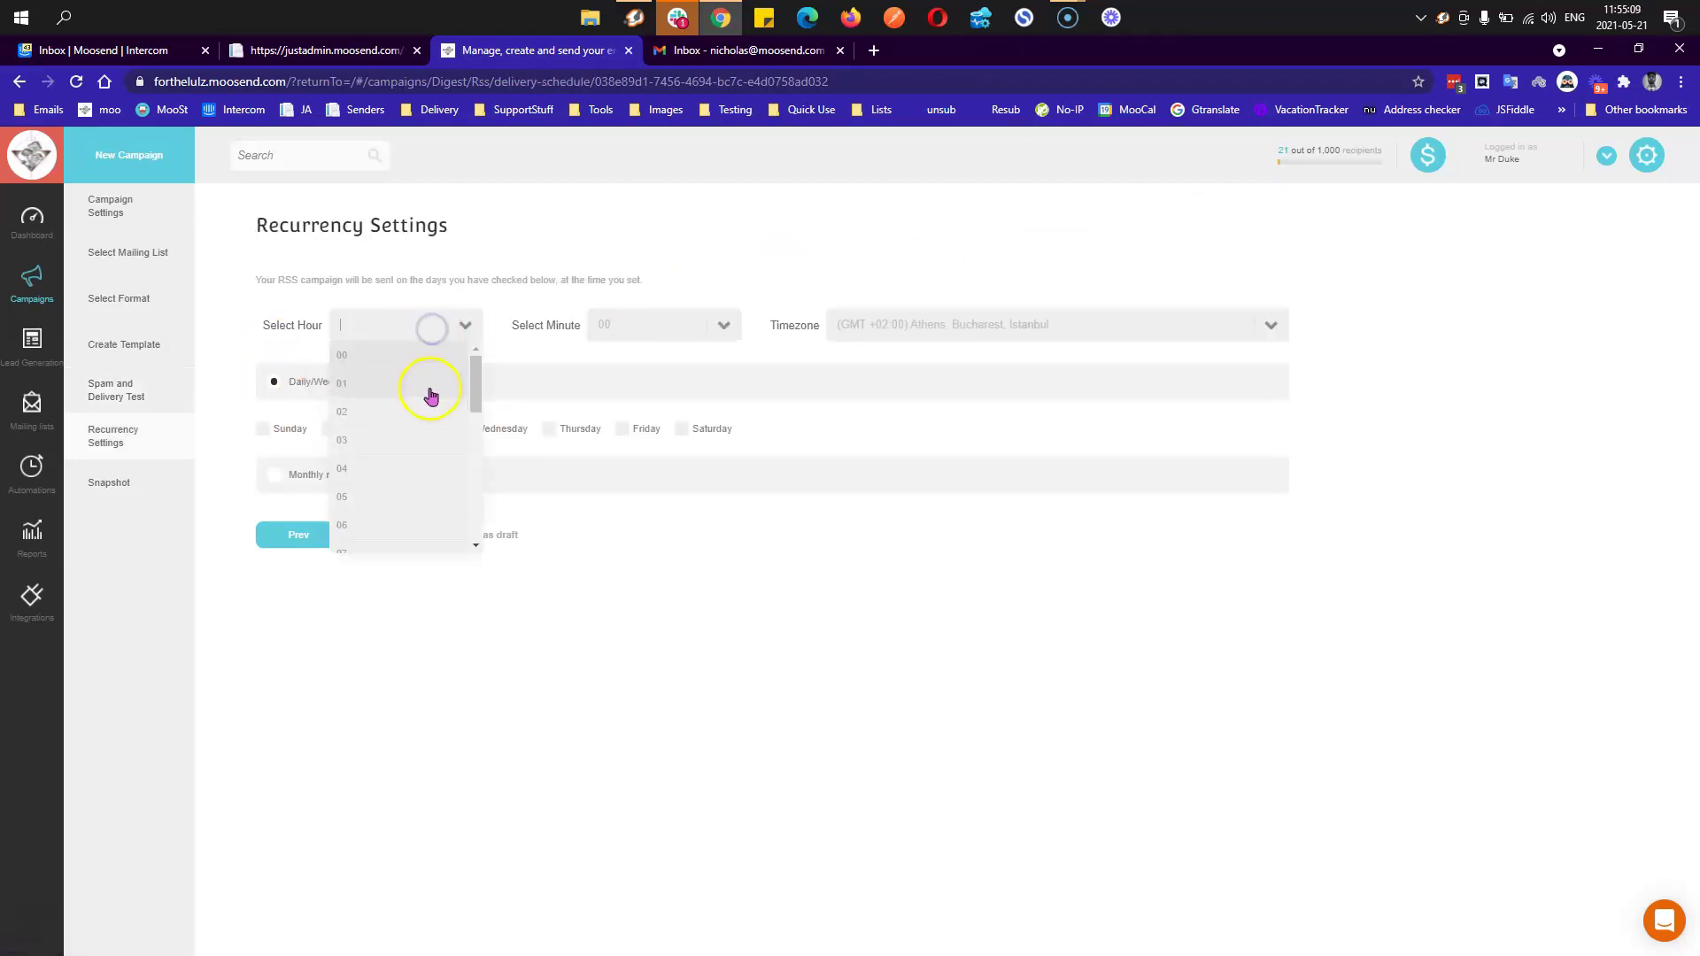
left_click(419, 450)
left_click(354, 436)
left_click(407, 536)
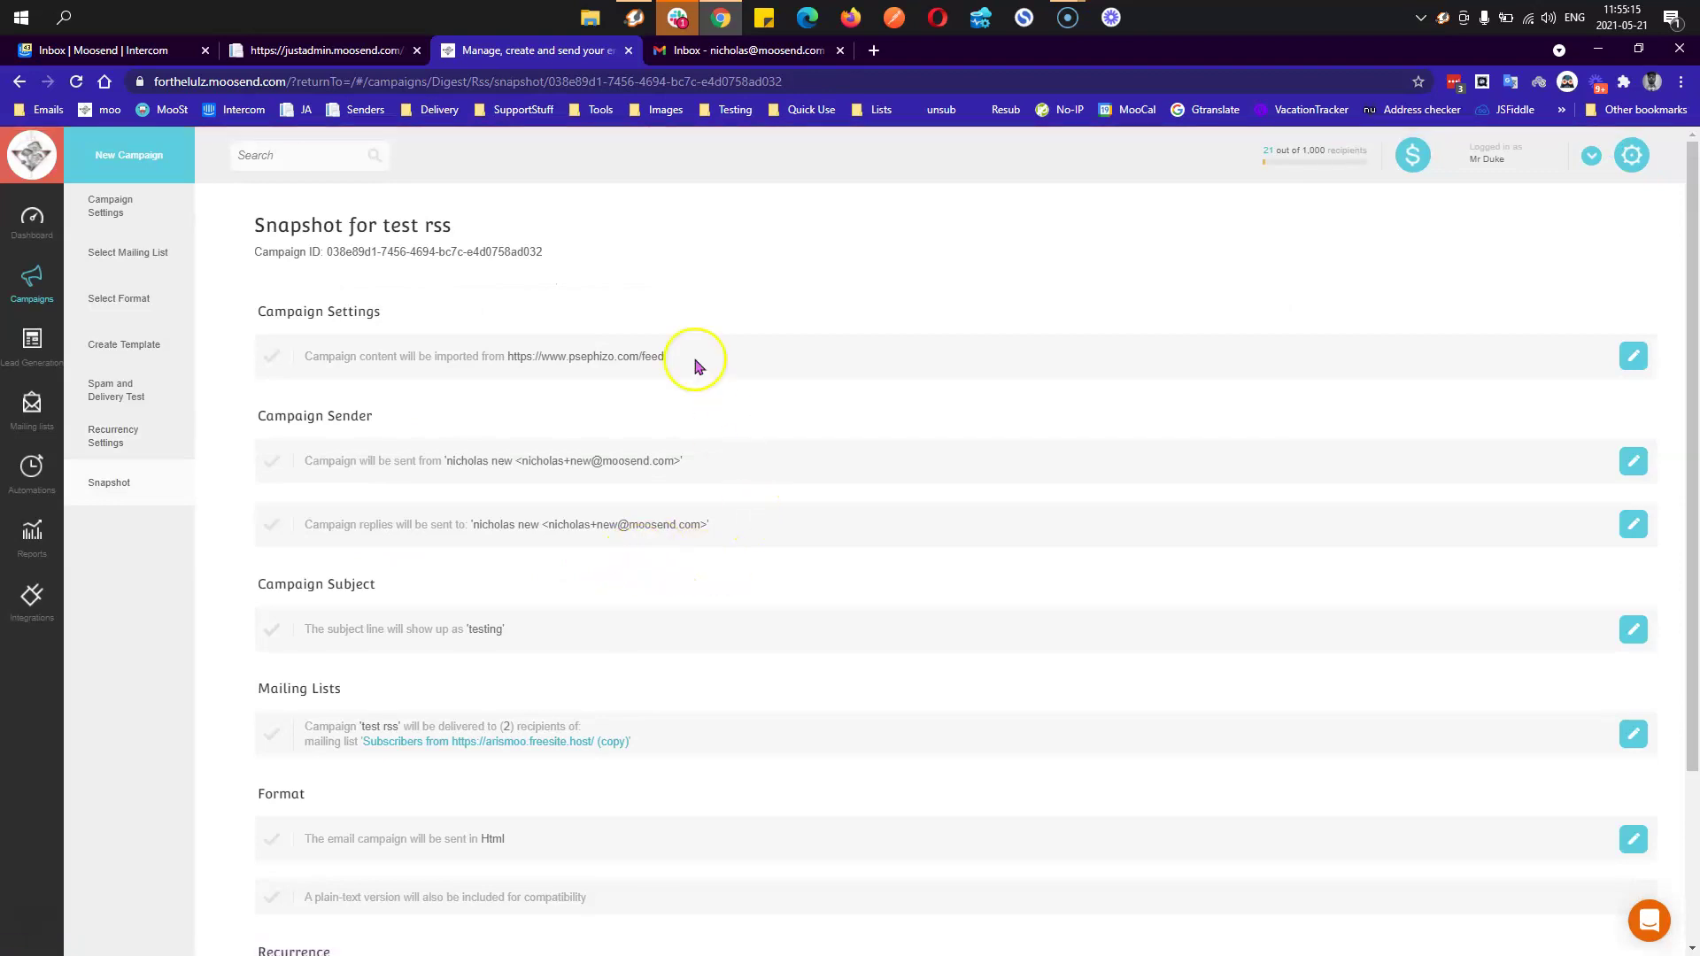
scroll(667, 384, "down", 3)
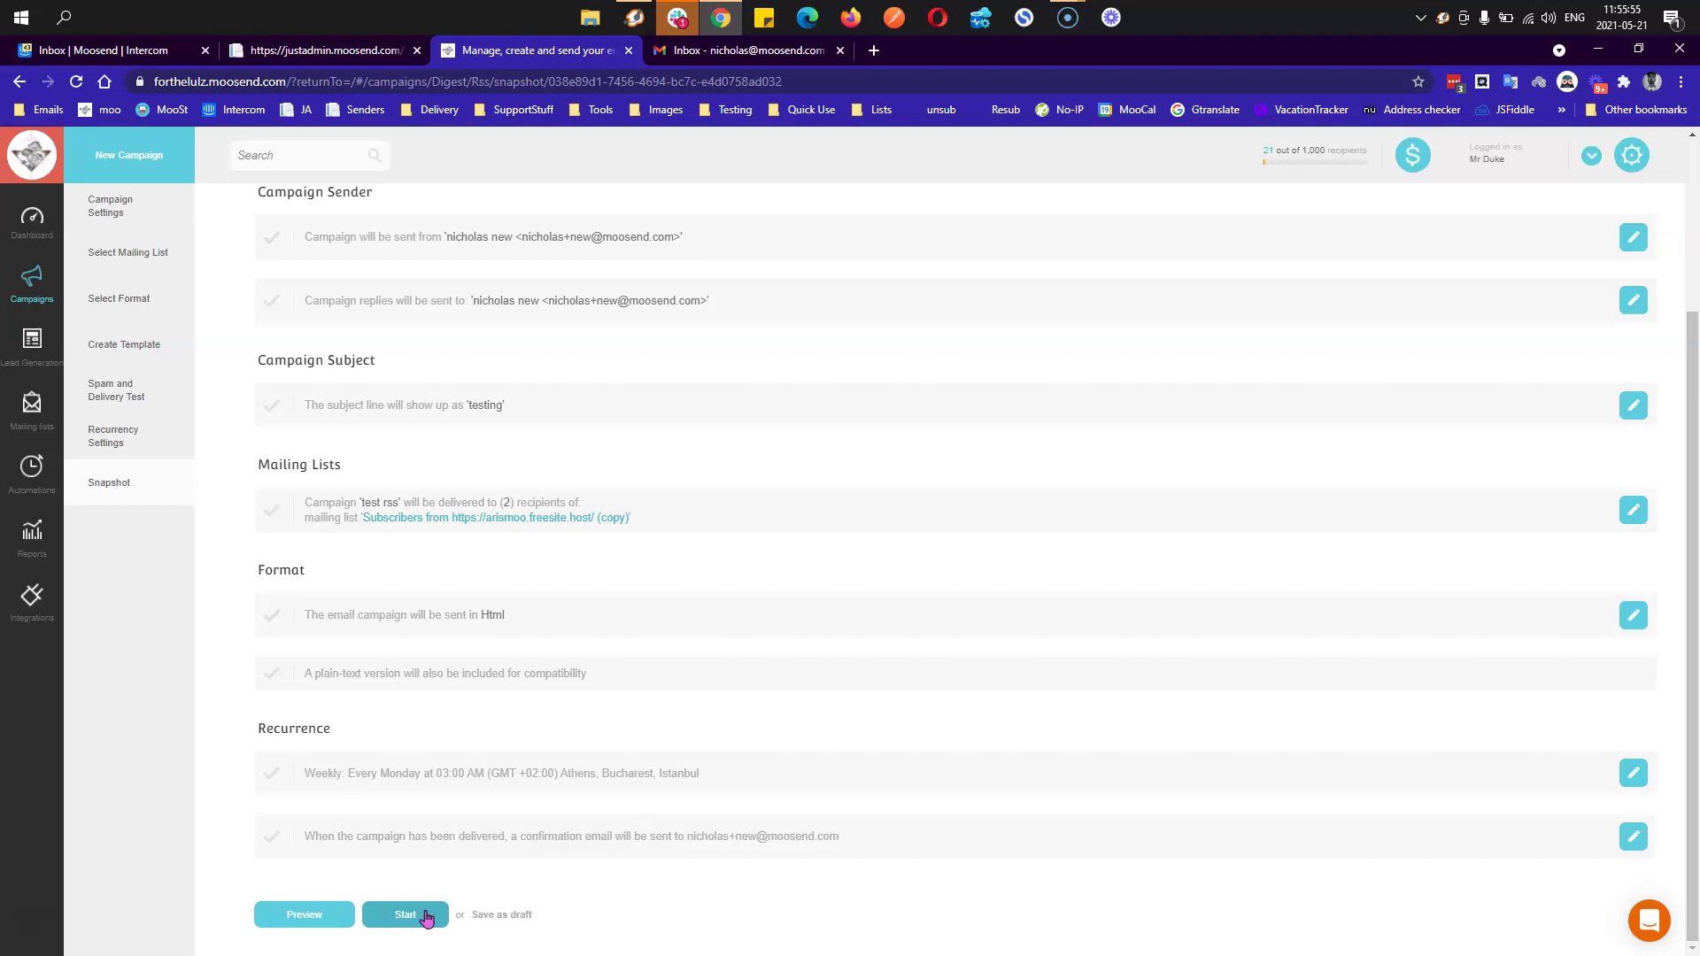
left_click(426, 919)
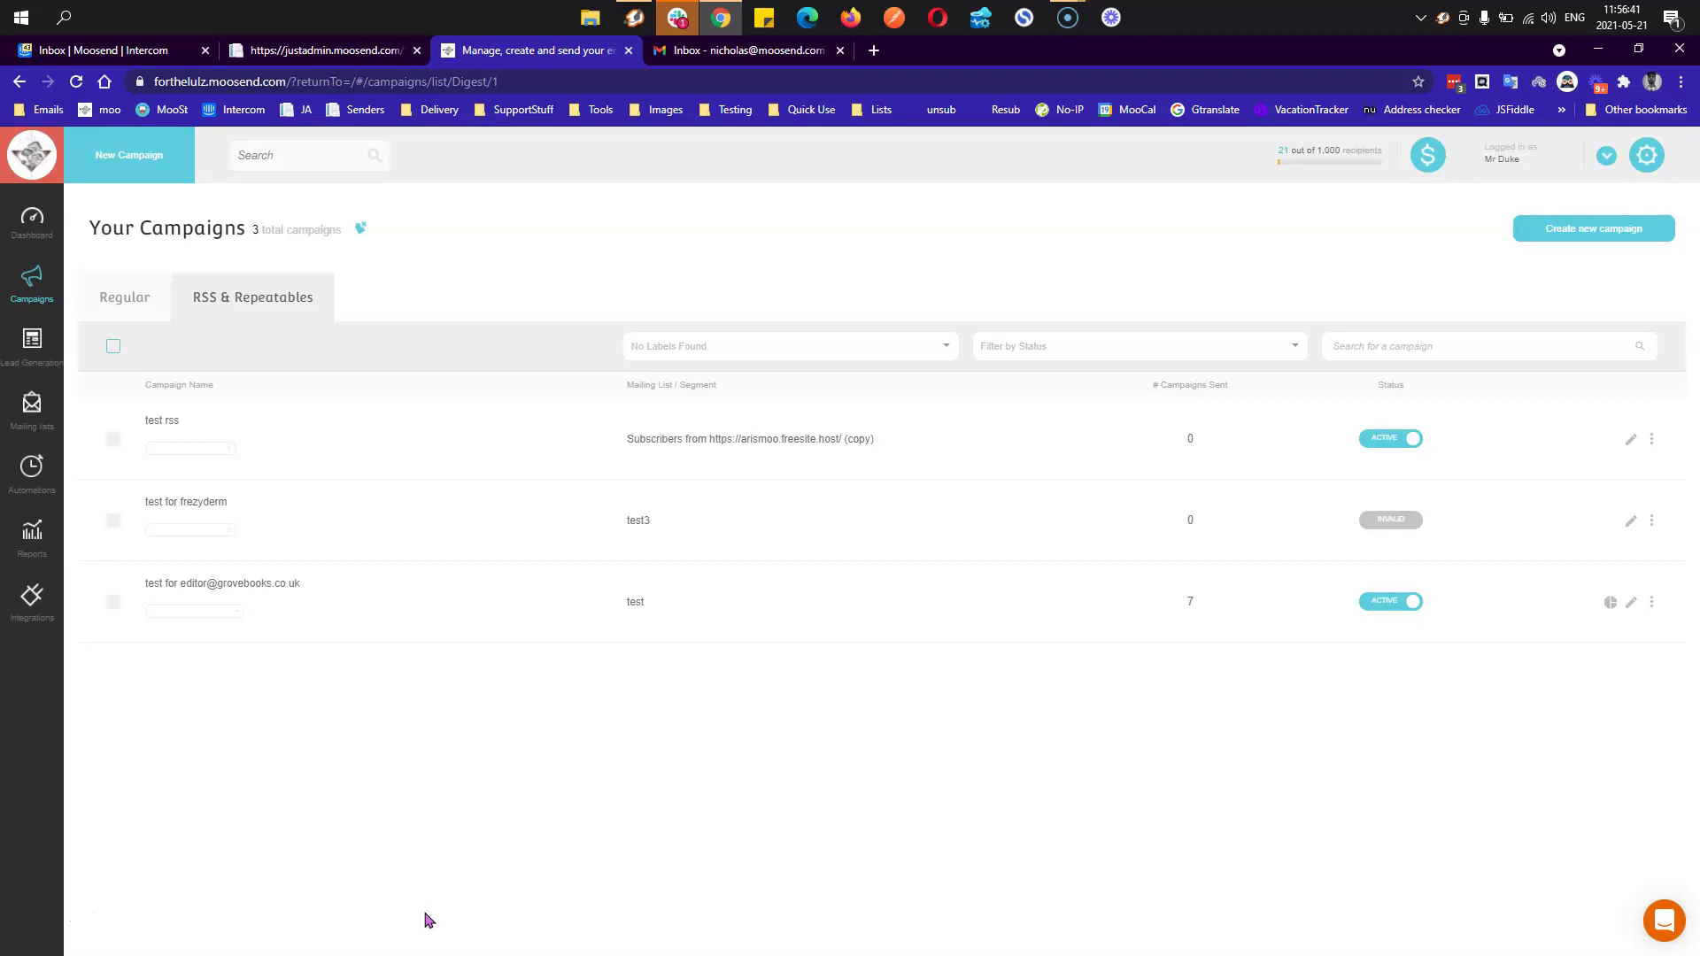
- Deactivate the "test rss" campaign and confirm unsubscribing from its feed
mouse_move(1613, 23)
left_click(1407, 448)
left_click(1240, 157)
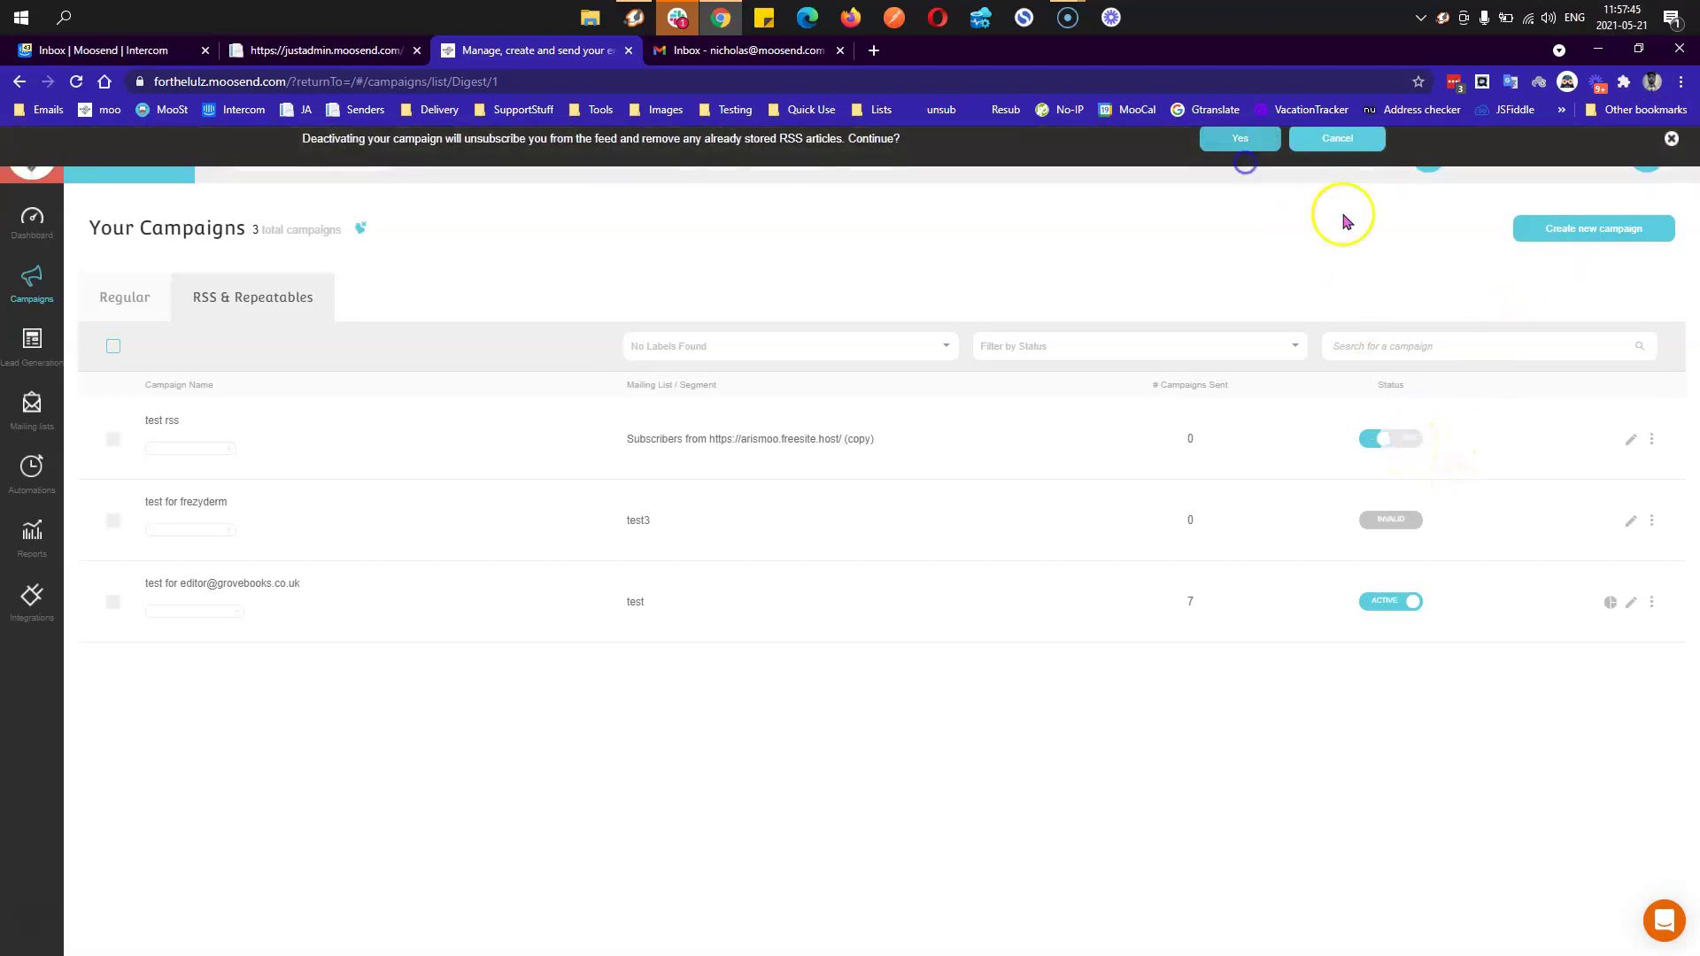
- Delete the "test rss" campaign from the RSS & Repeatables campaigns and confirm the deletion
left_click(1649, 445)
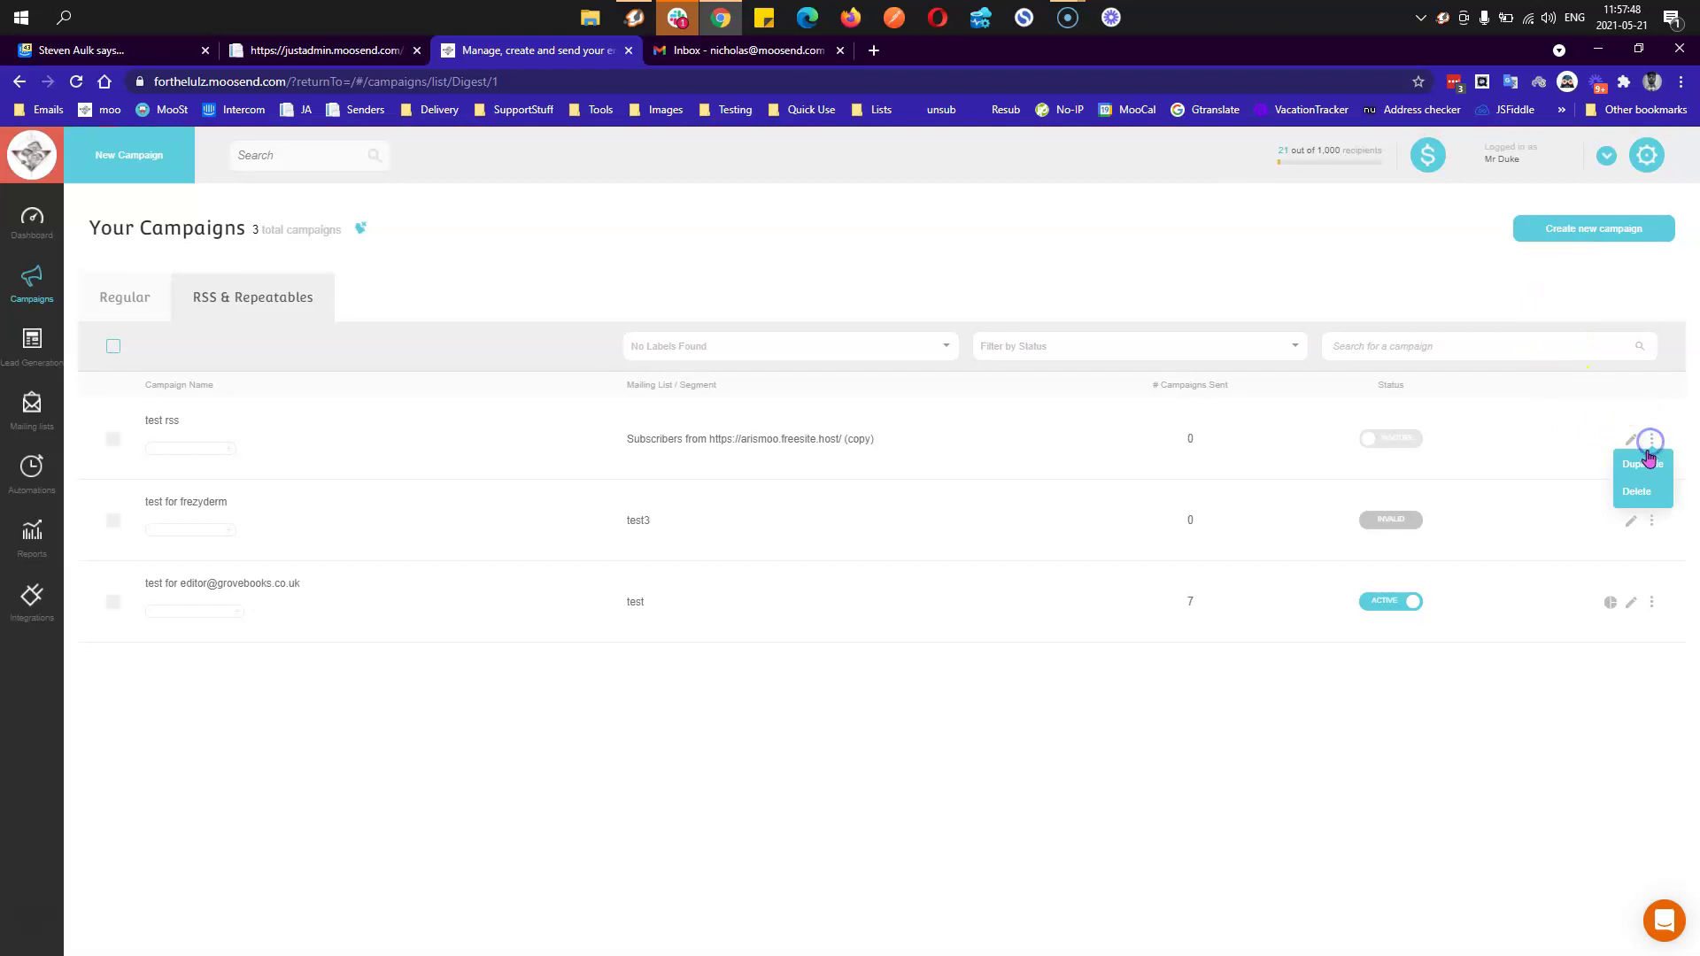
left_click(1642, 492)
left_click(1133, 161)
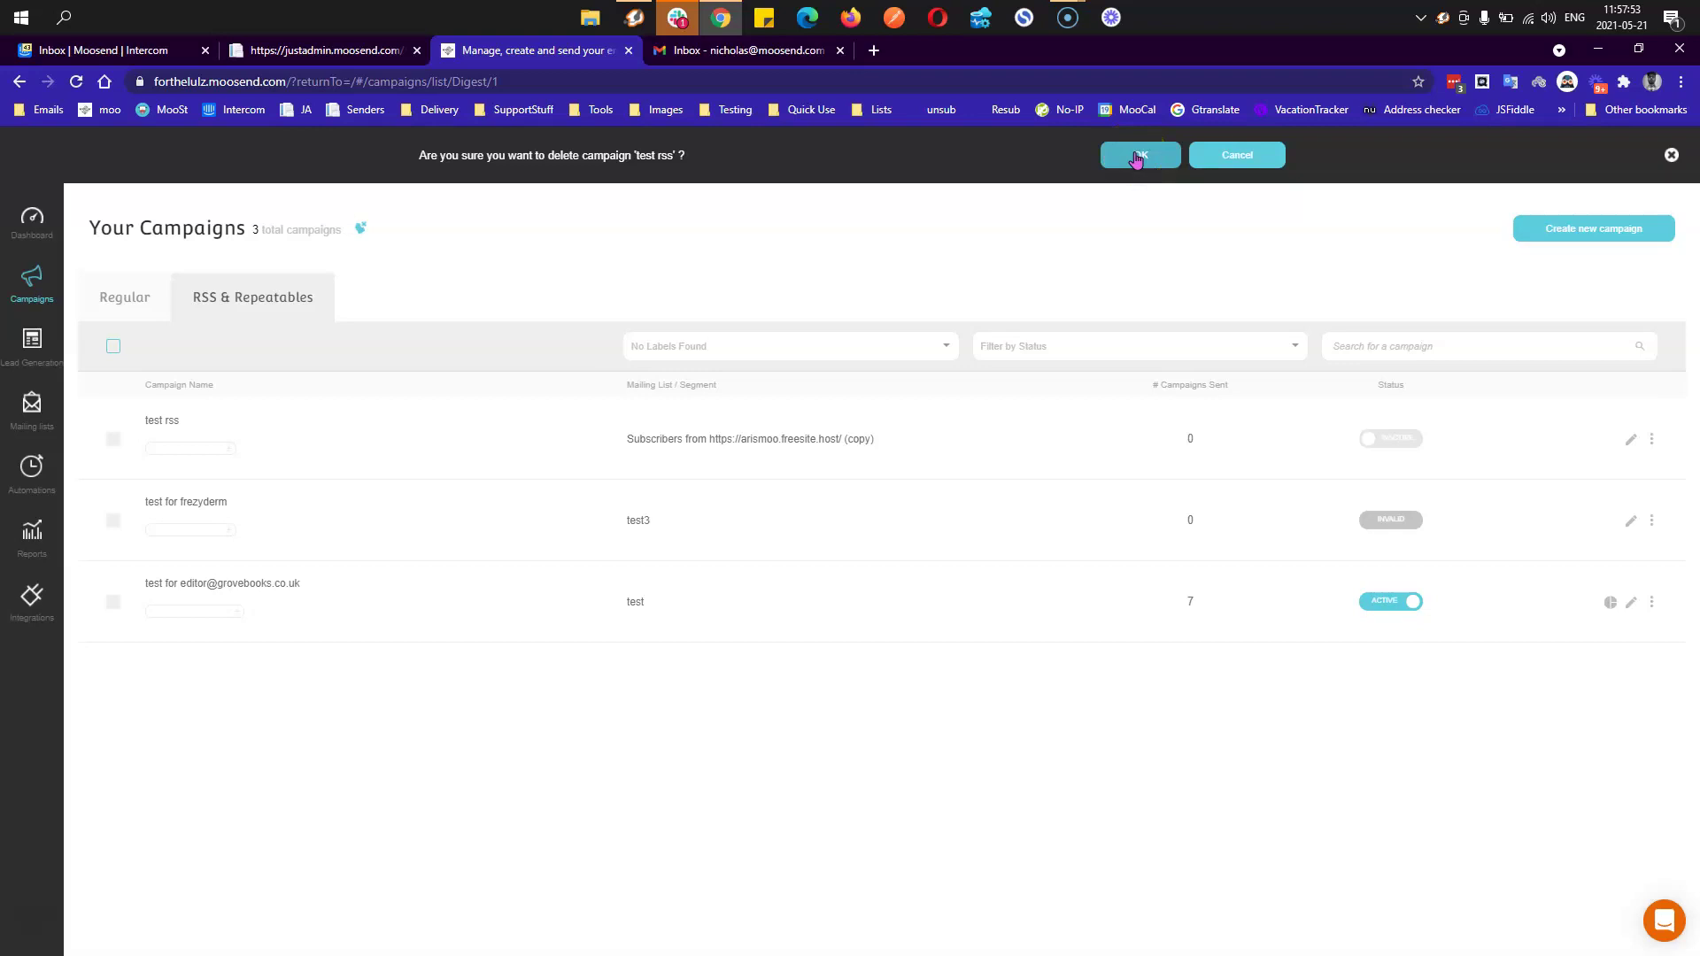
- Load moosend.com in a new browser tab, copy its address, and close the tab
left_click(874, 51)
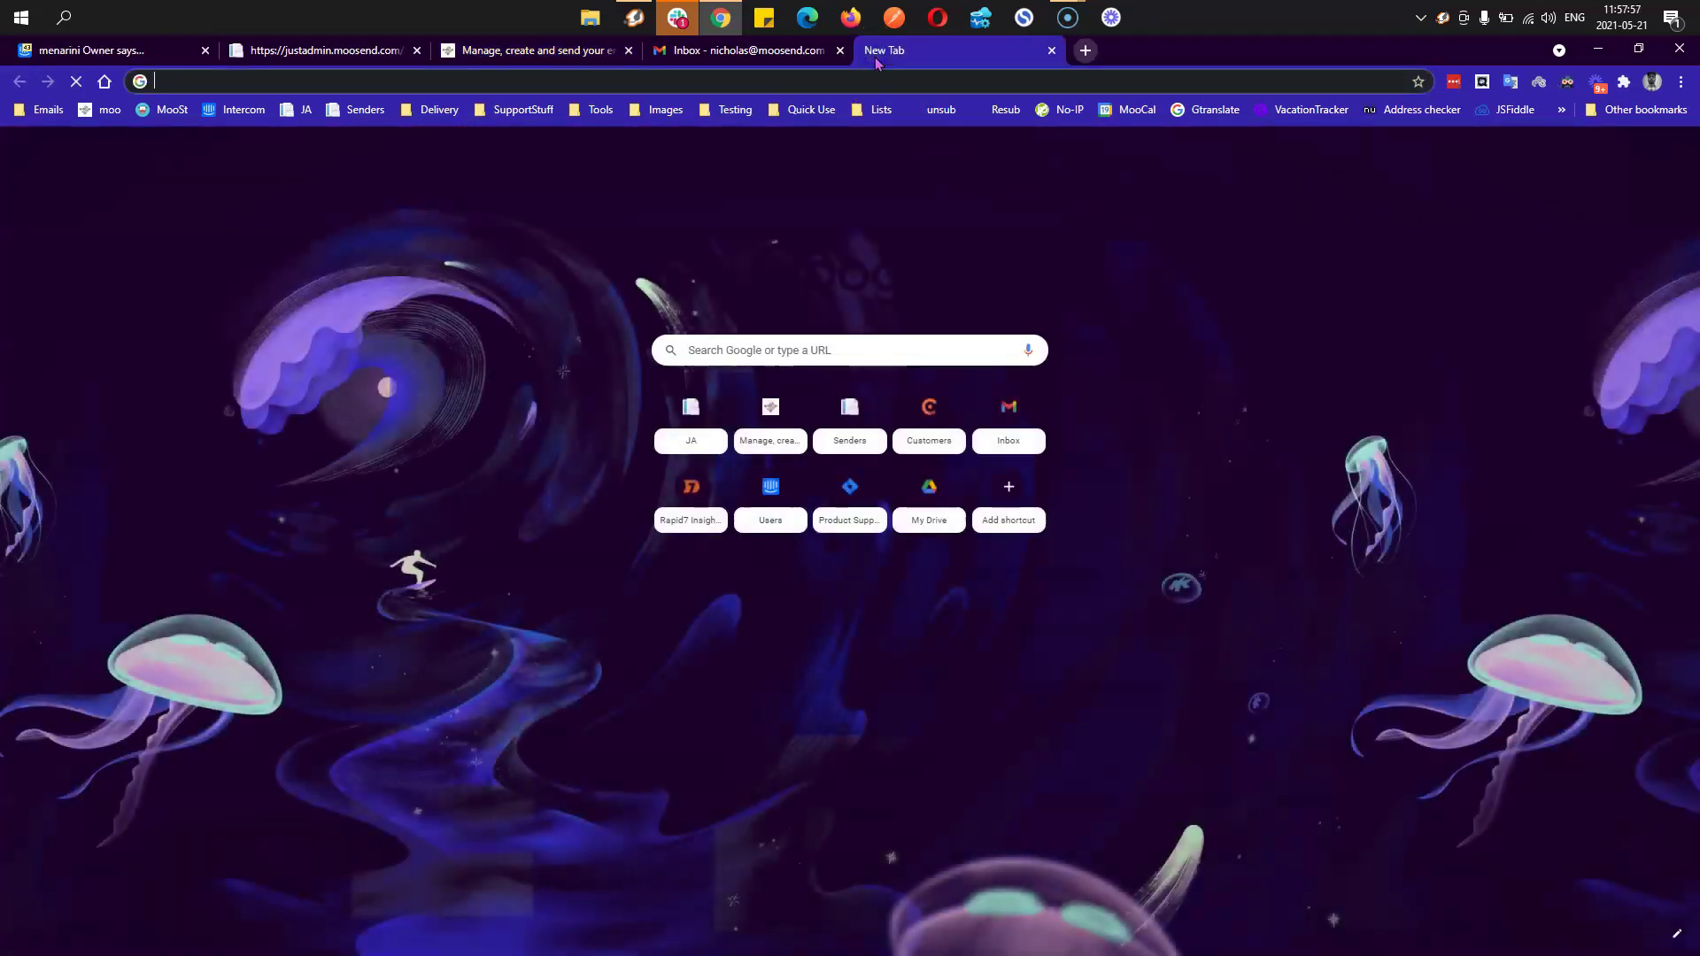
type("wiki")
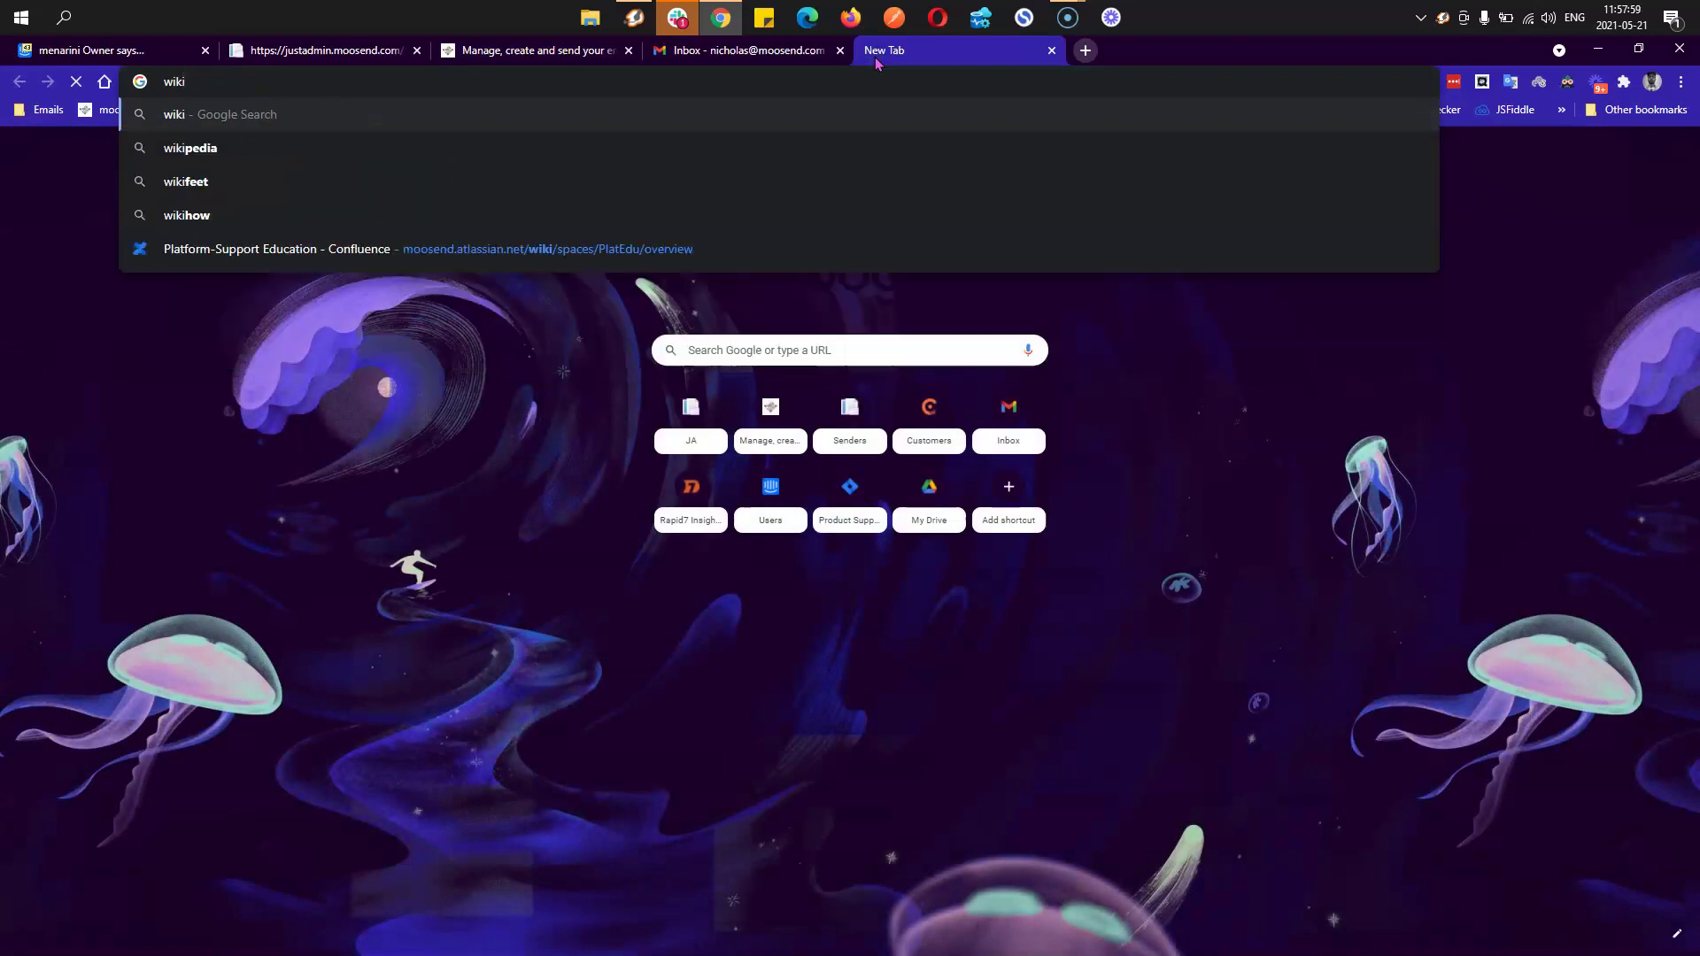
key("BackSpace")
key("BackSpace")
type("moosend.com")
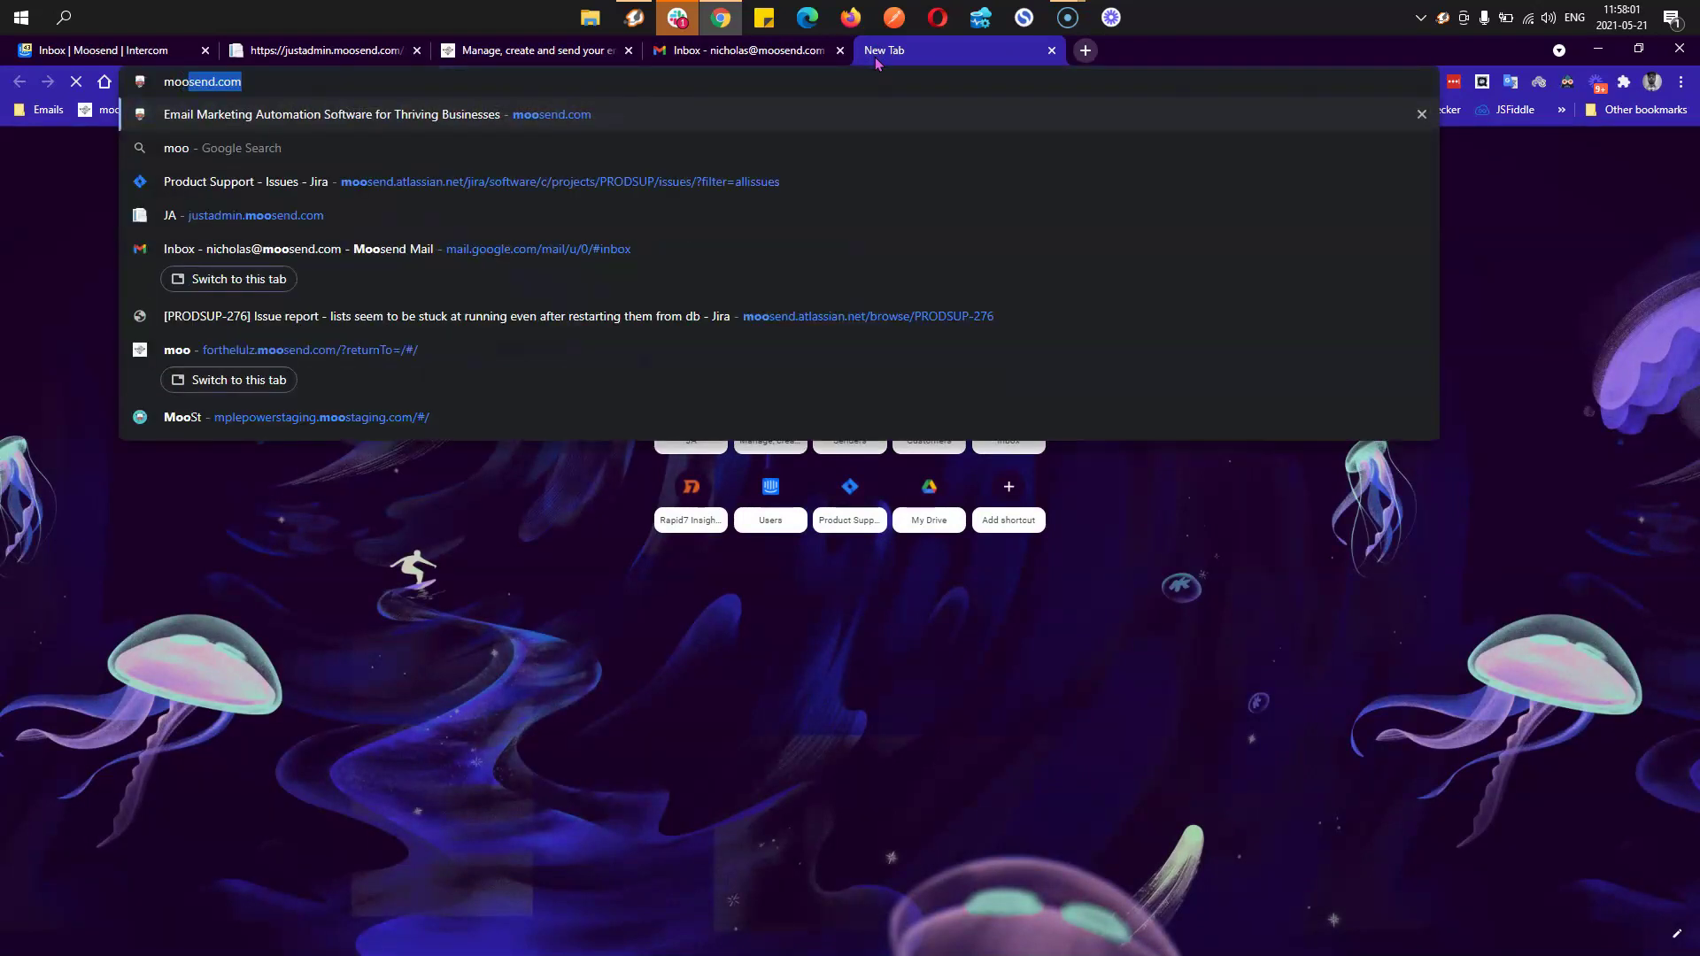
key("Return")
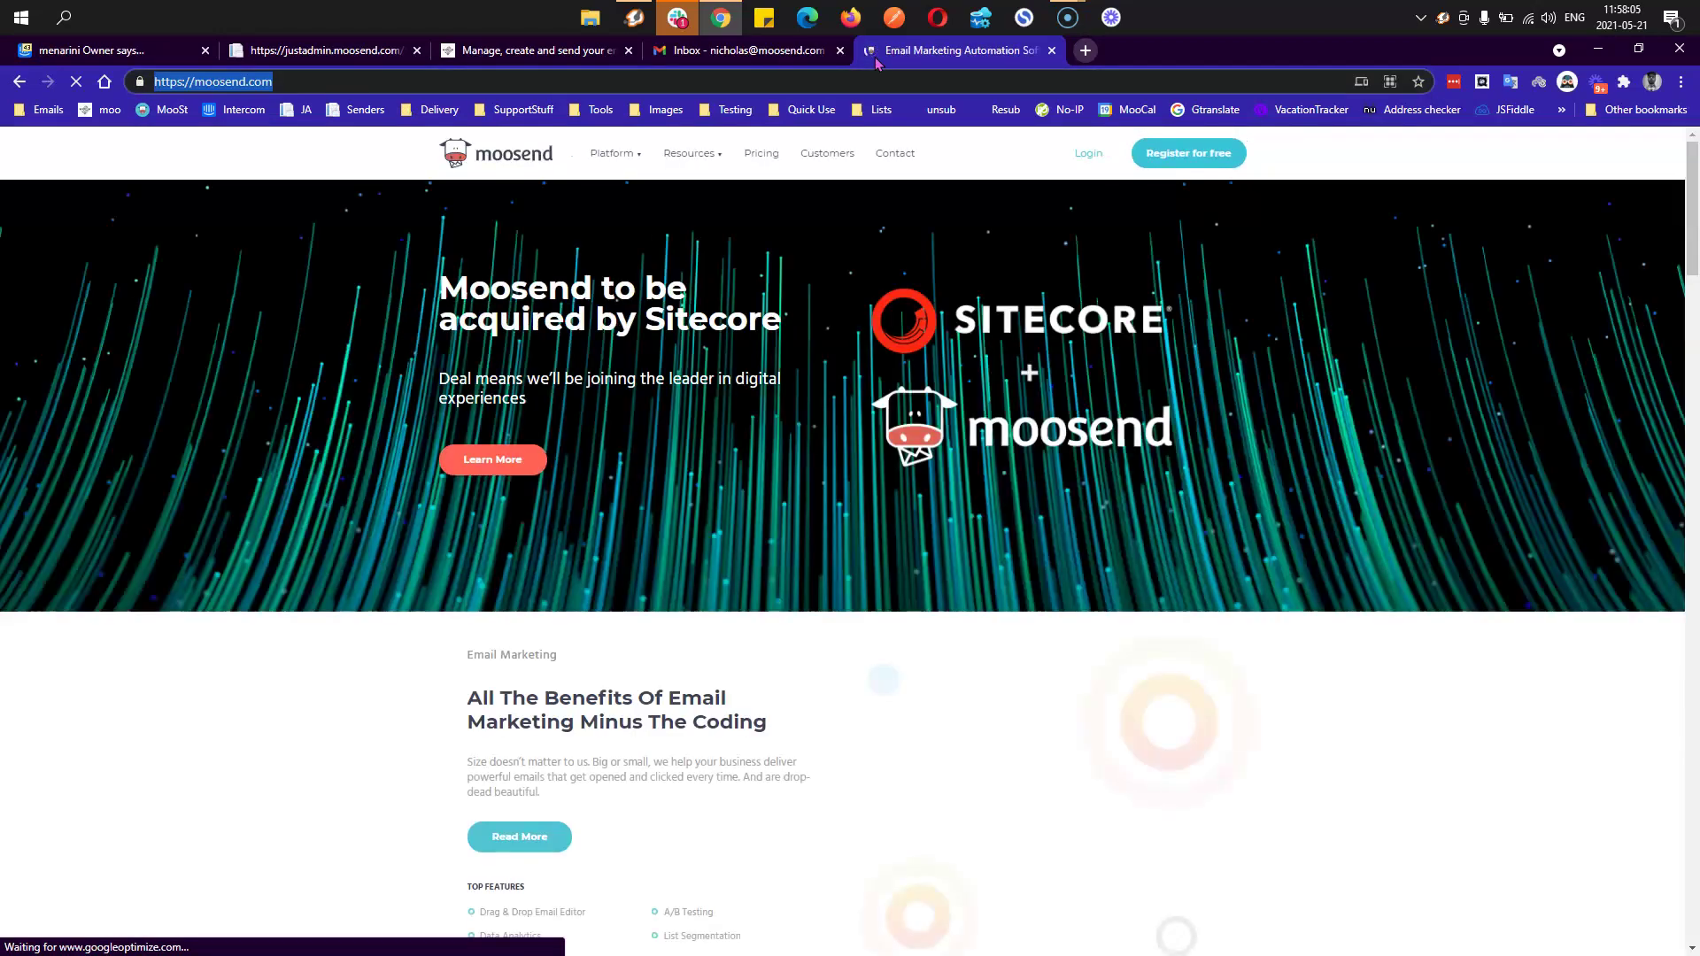
middle_click(878, 62)
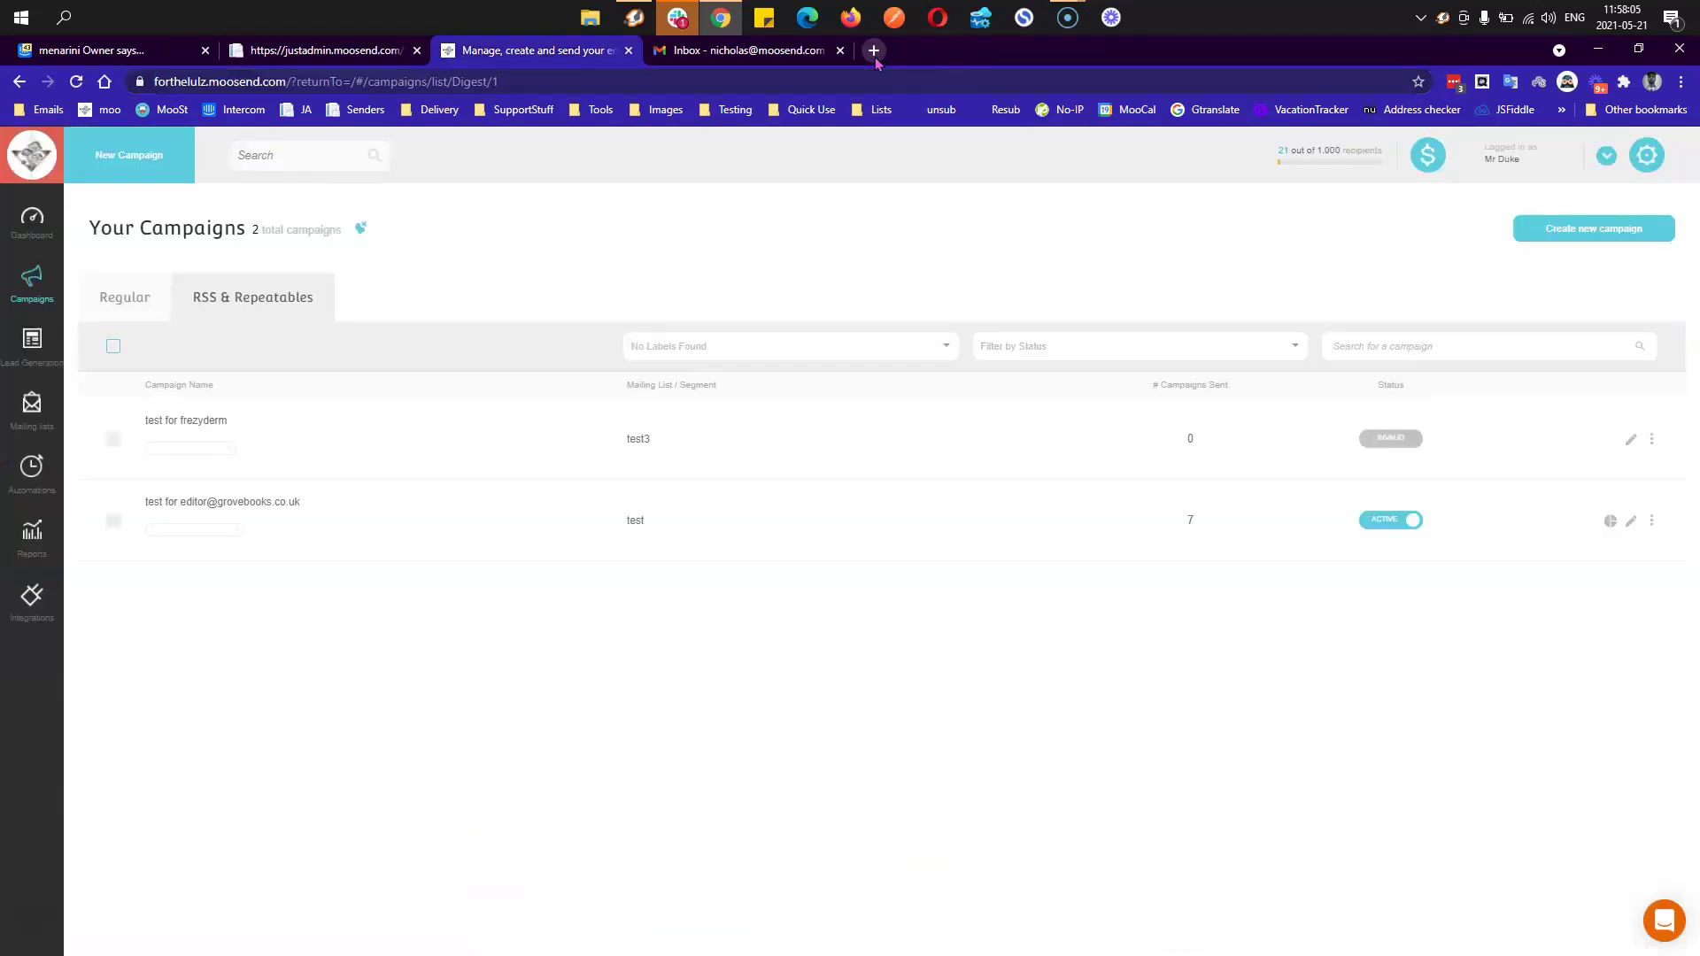
- Create a Repeatable HTML Campaign named "Test HTML repeatable" with the subject "testing"
left_click(1583, 236)
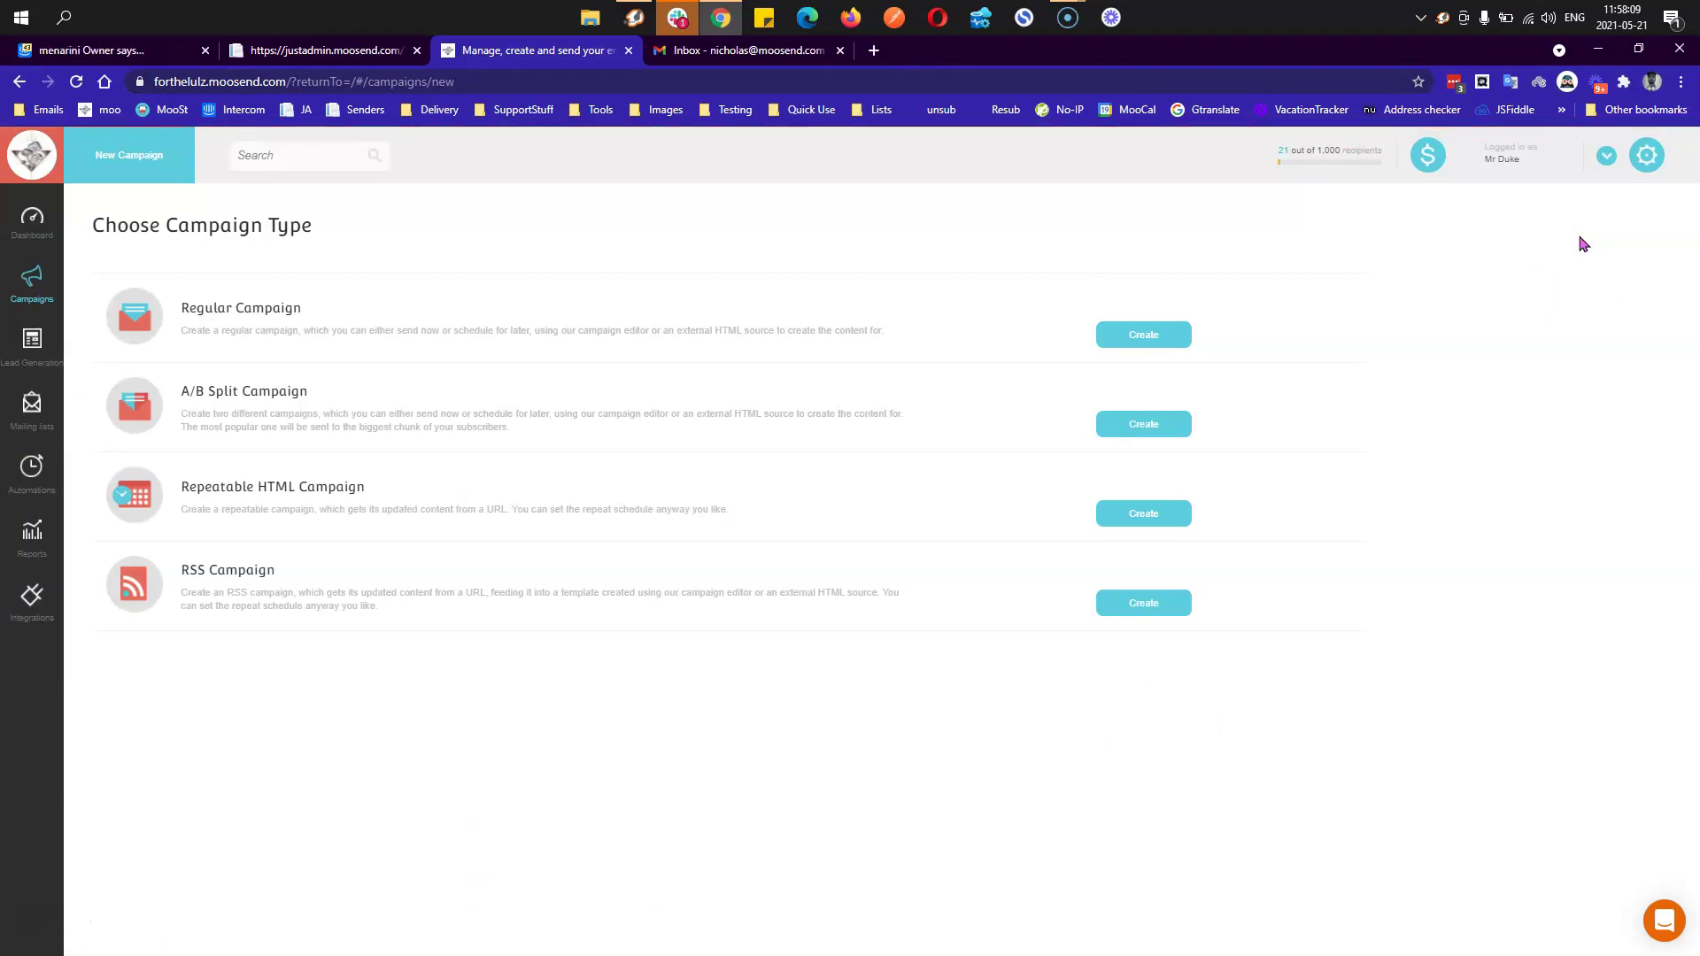
left_click(1109, 524)
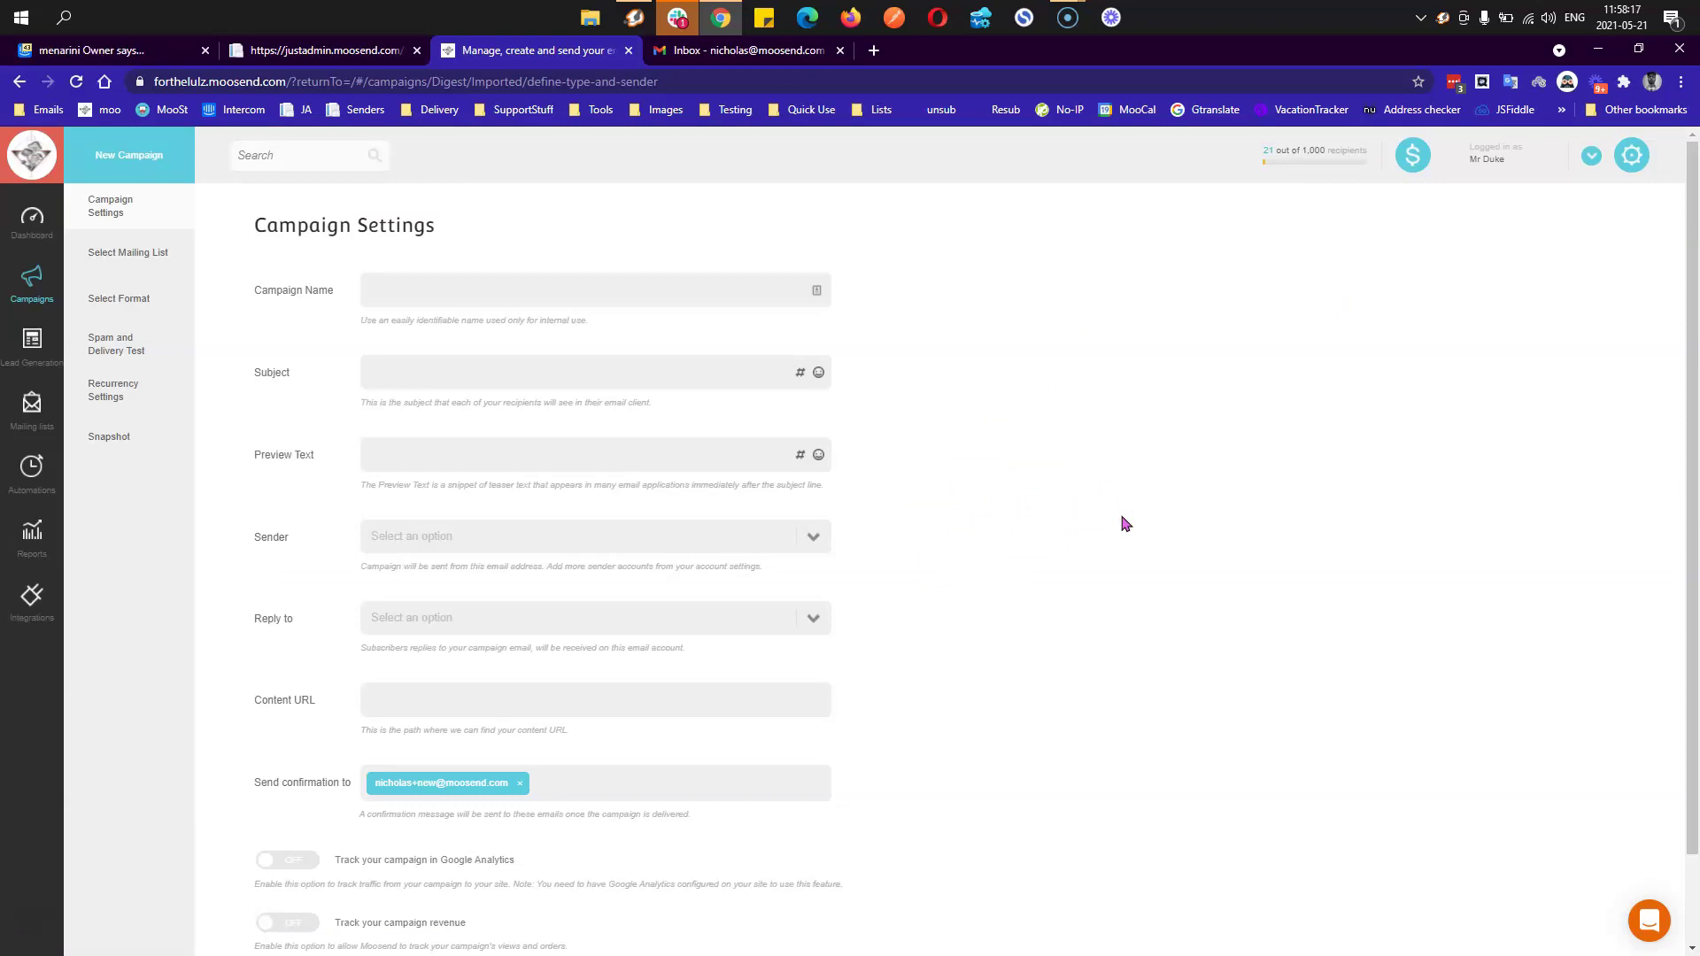
left_click(434, 291)
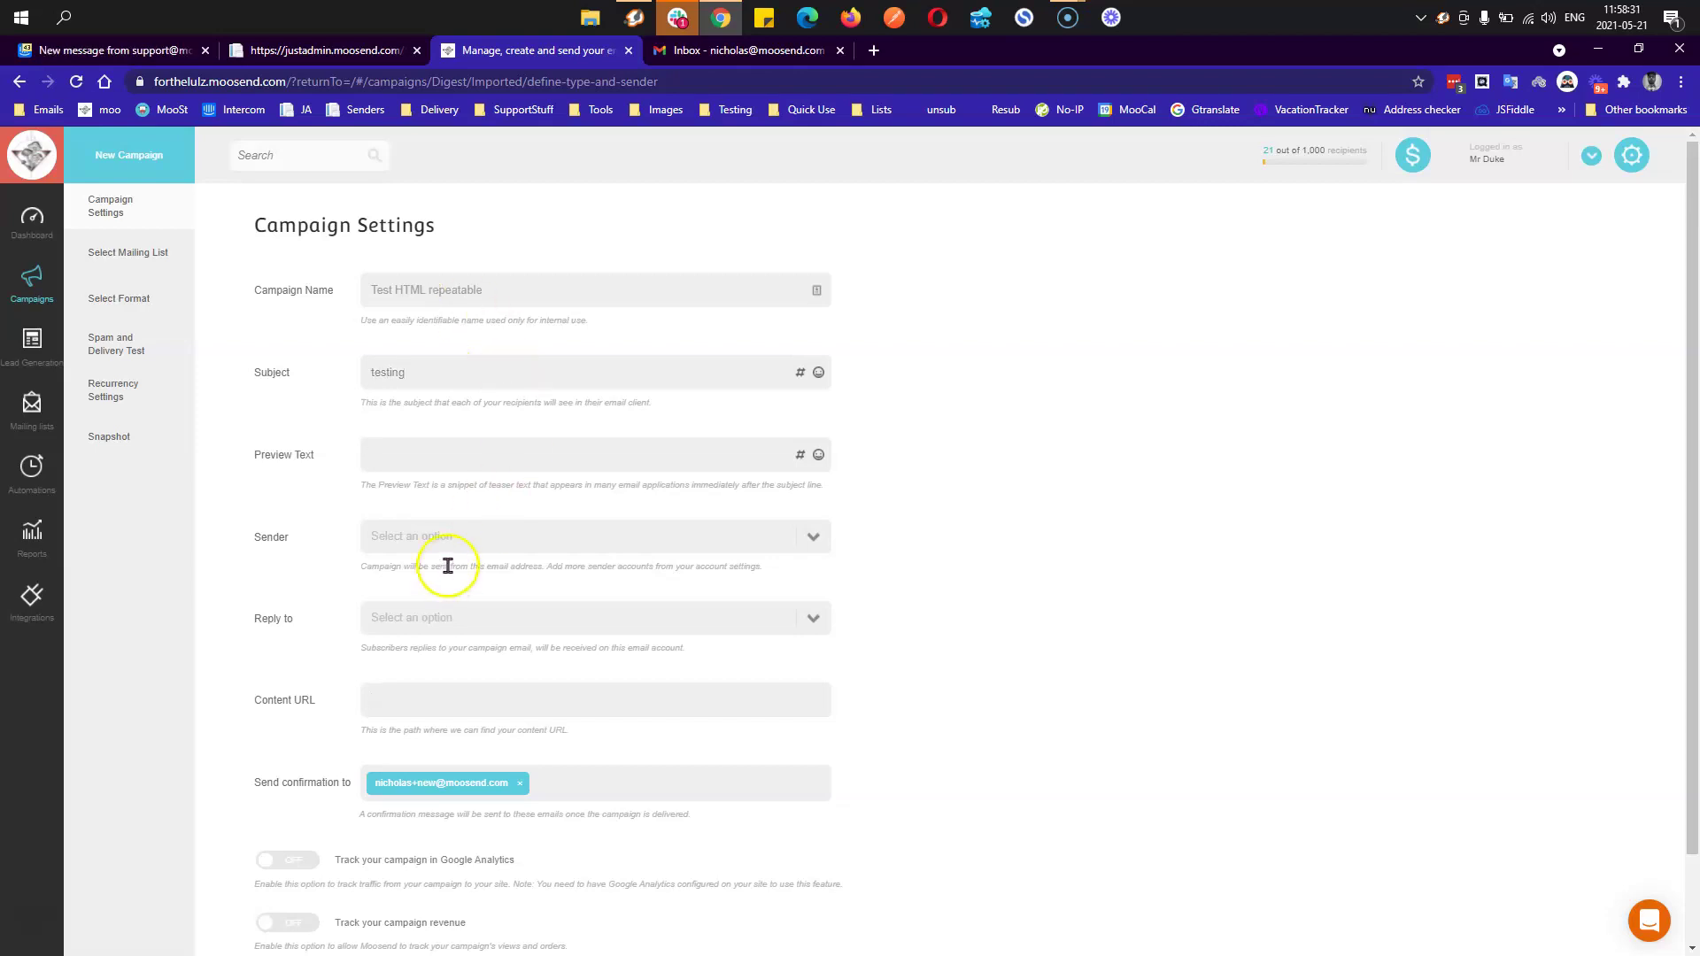
left_click(450, 539)
left_click(460, 565)
left_click(460, 617)
left_click(477, 646)
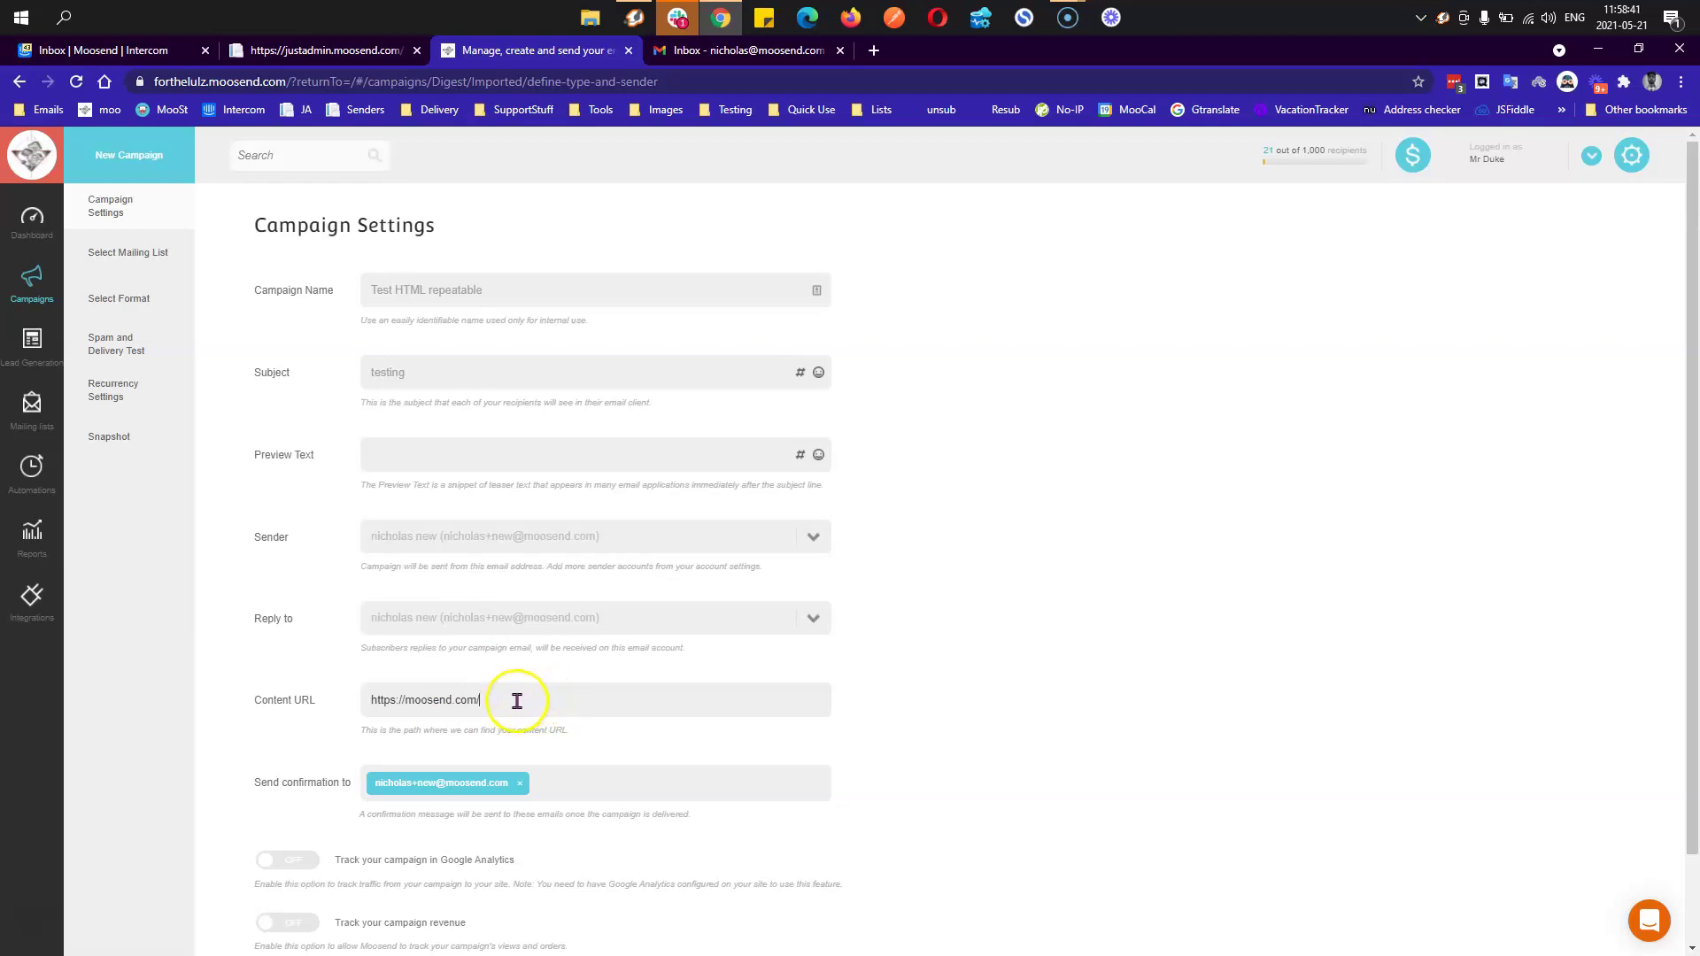
scroll(607, 743, "down", 2)
left_click(292, 915)
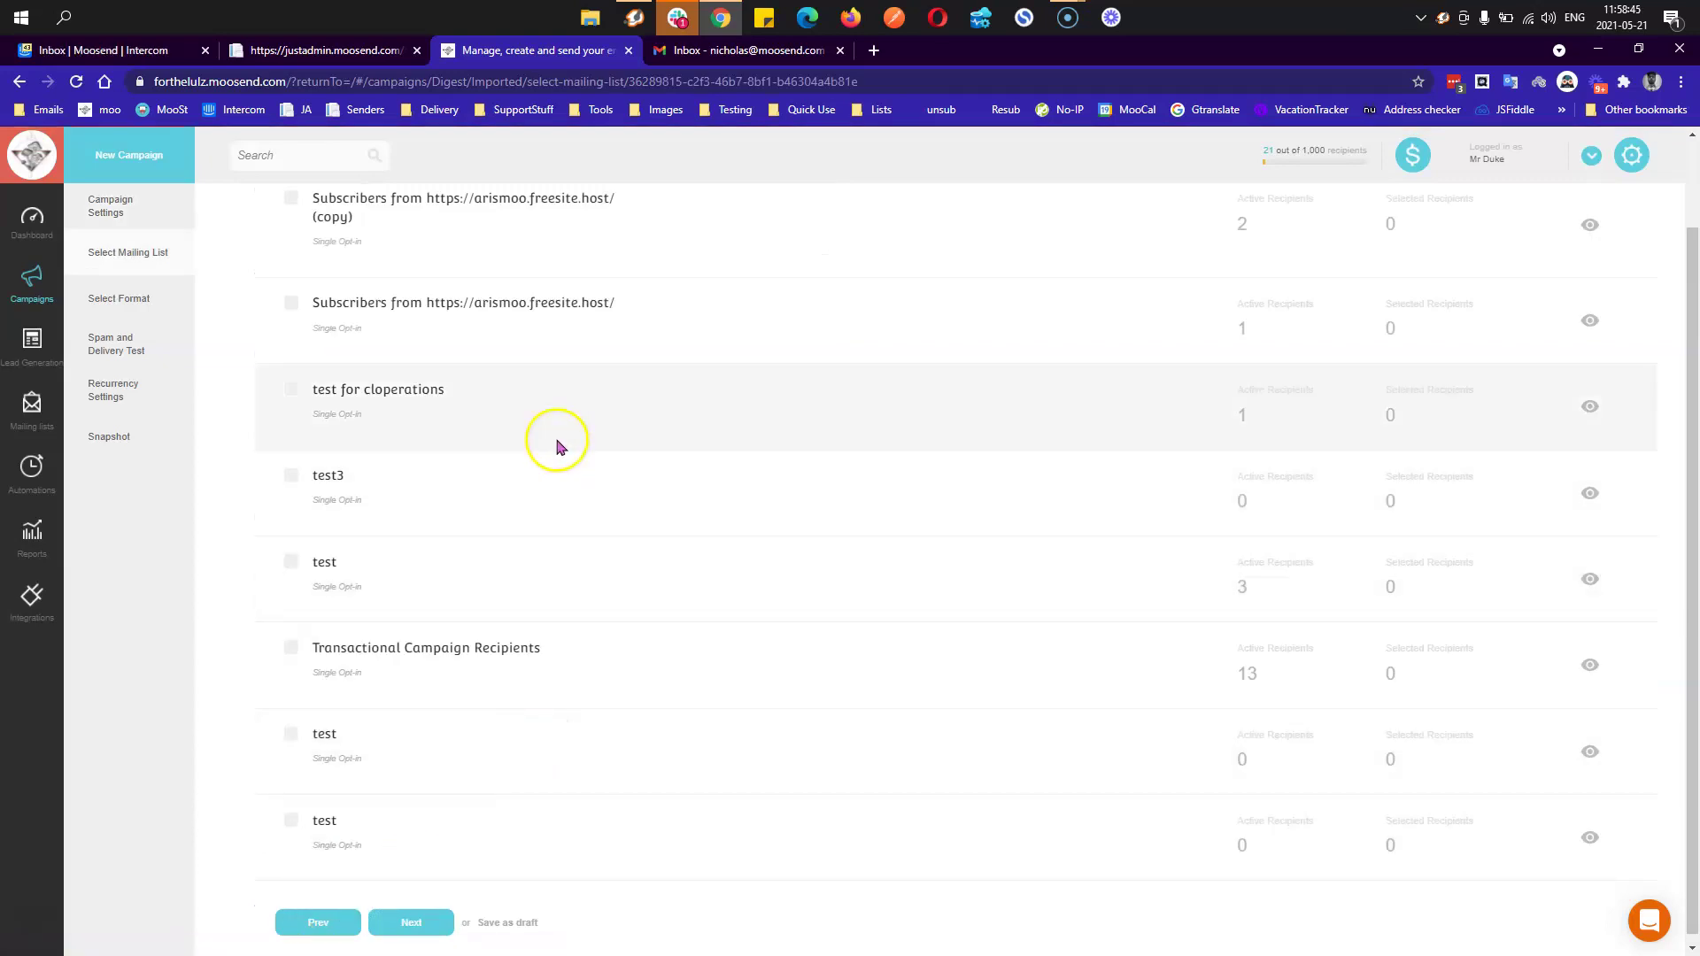
left_click(291, 304)
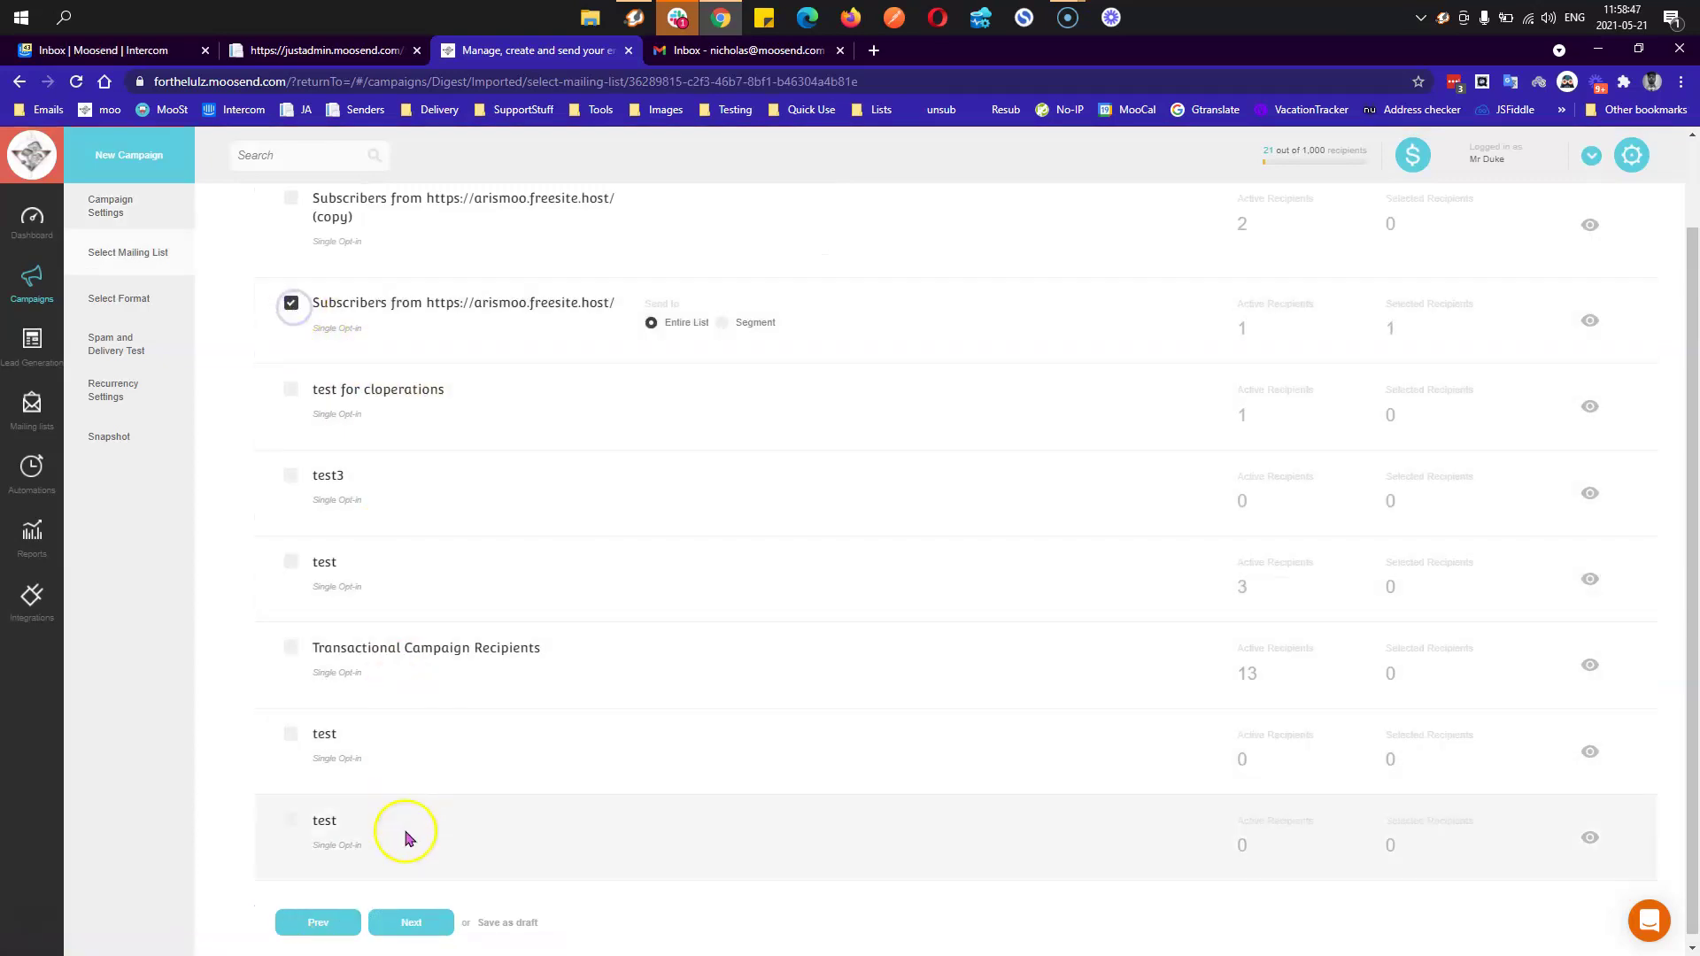
left_click(399, 931)
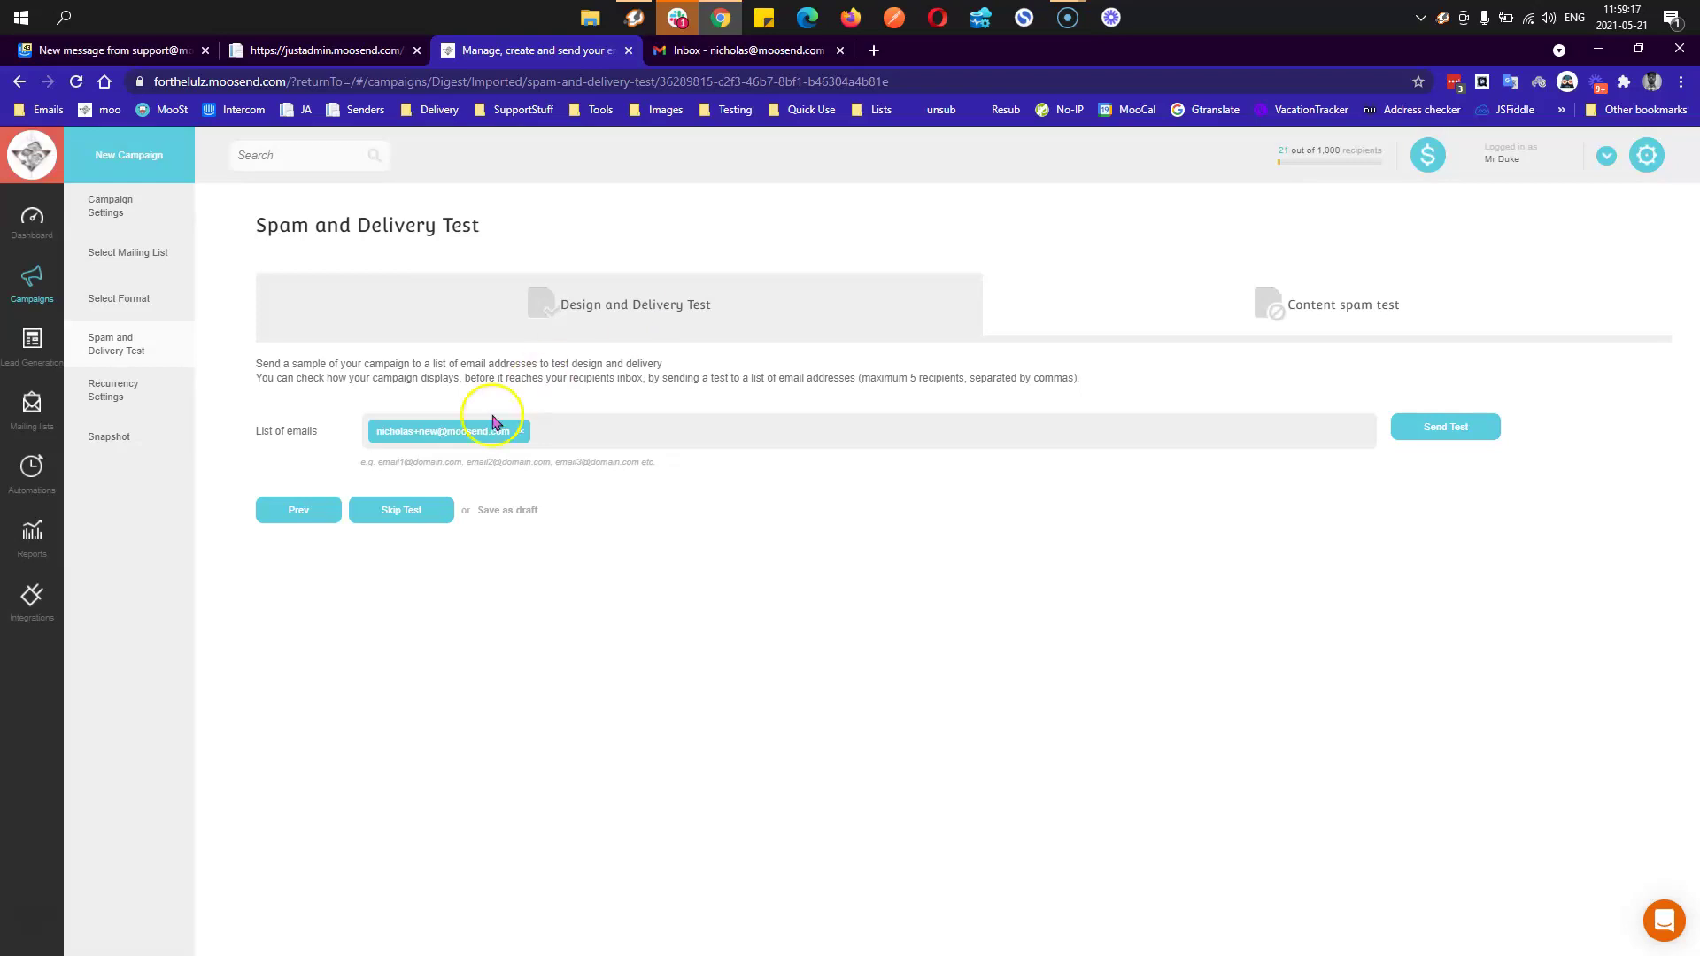
left_click(434, 511)
- Set the campaign to recur weekly on Monday at 02:00 and review its snapshot
left_click(329, 429)
left_click(448, 329)
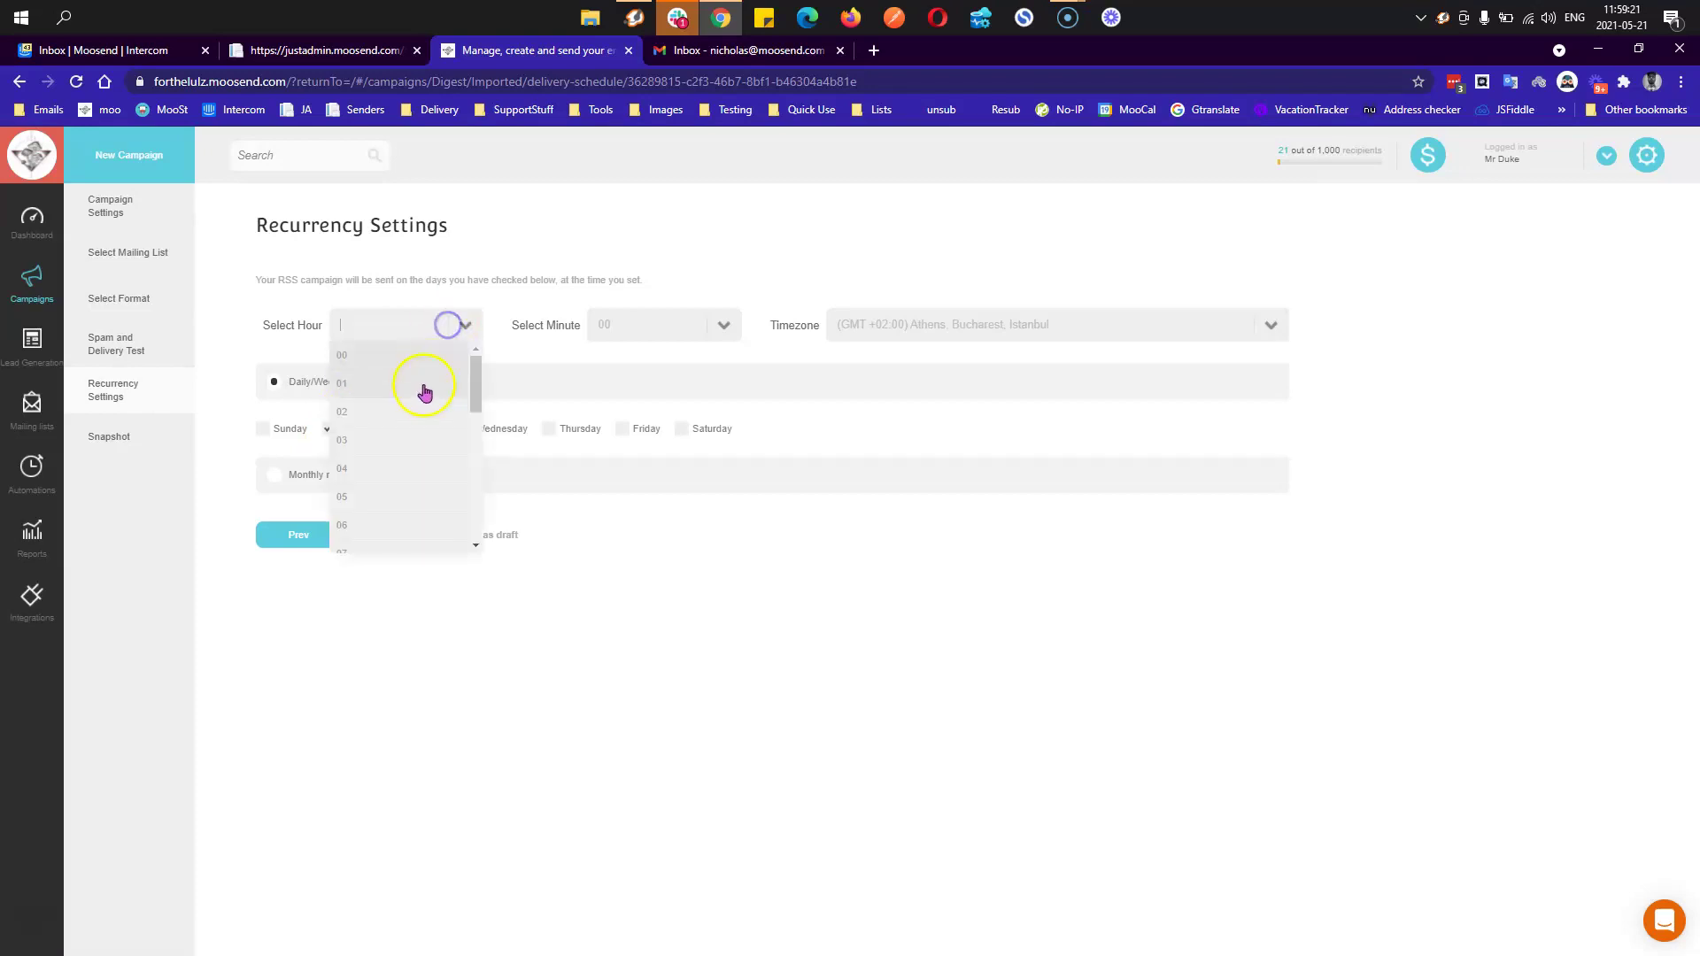
left_click(422, 407)
left_click(395, 527)
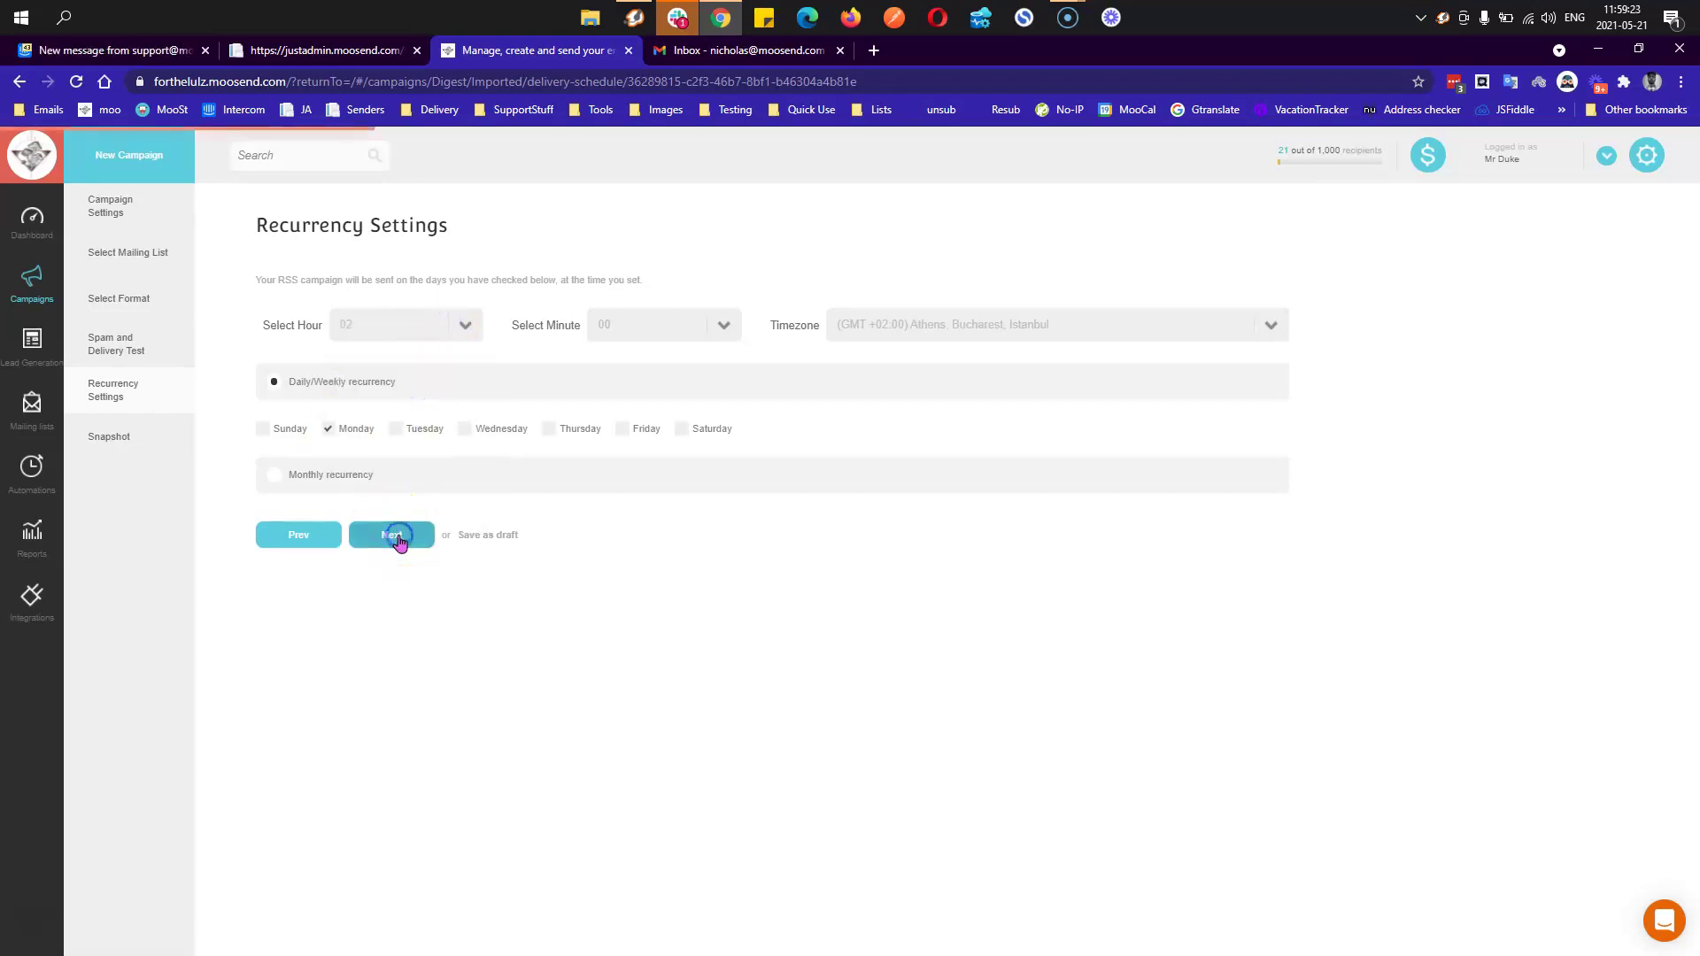
scroll(824, 543, "down", 5)
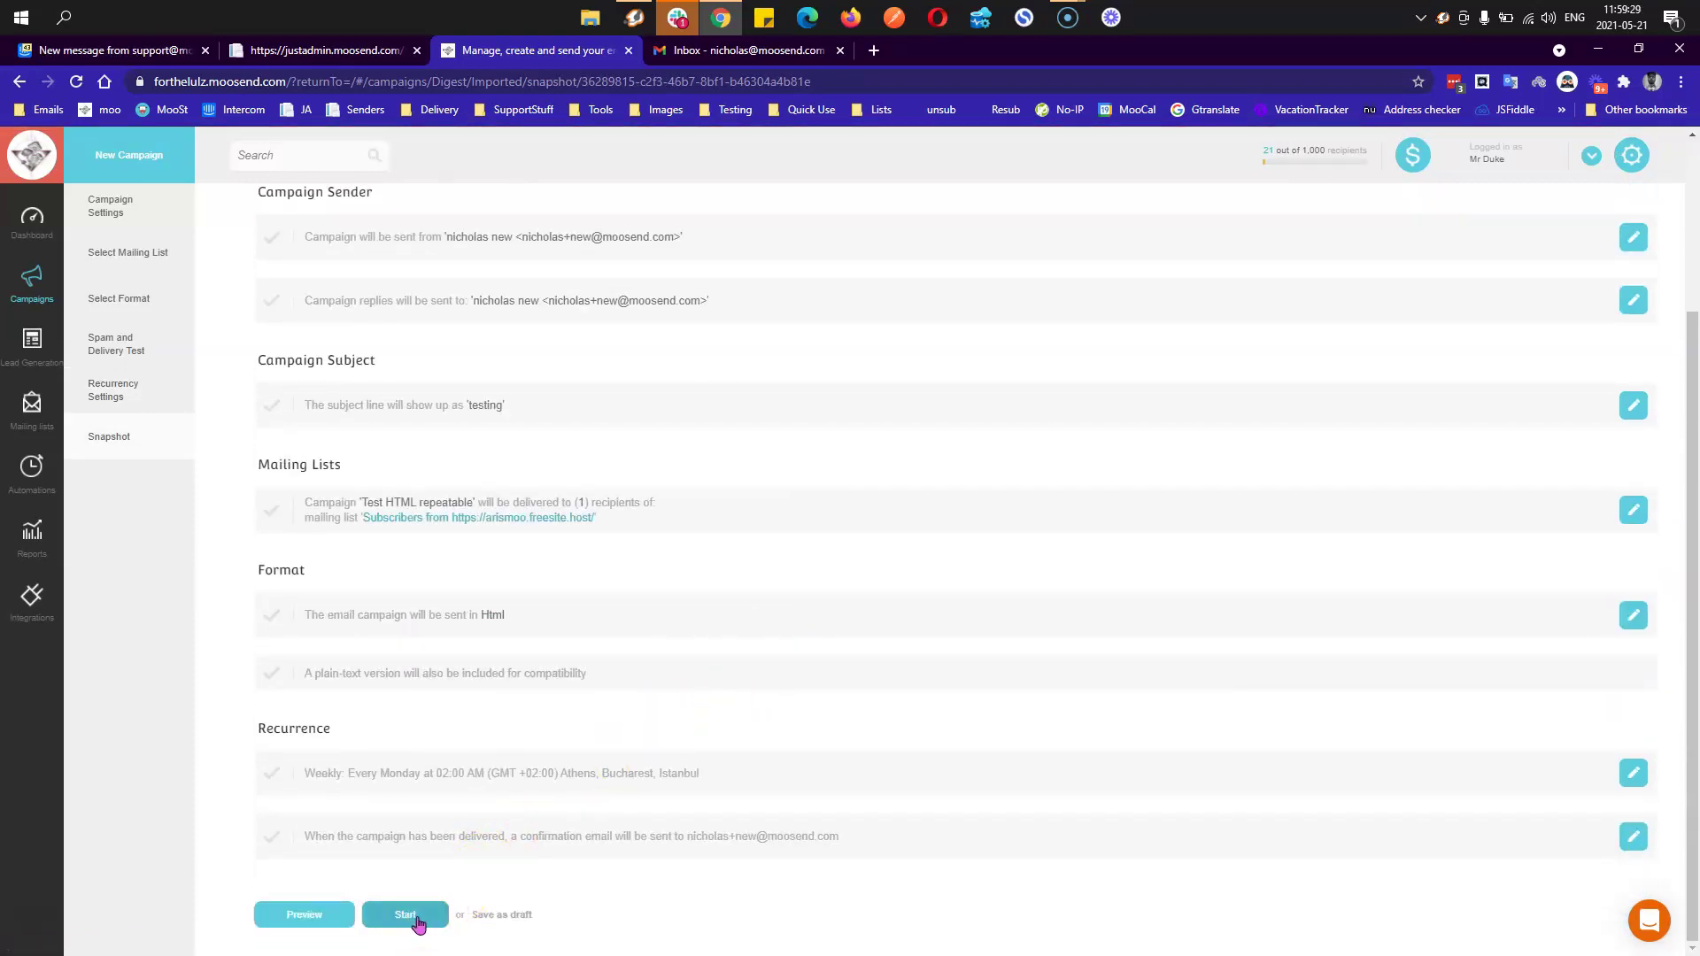
- Start the "Test HTML repeatable" campaign and switch its status to inactive in the RSS & Repeatables list
left_click(416, 920)
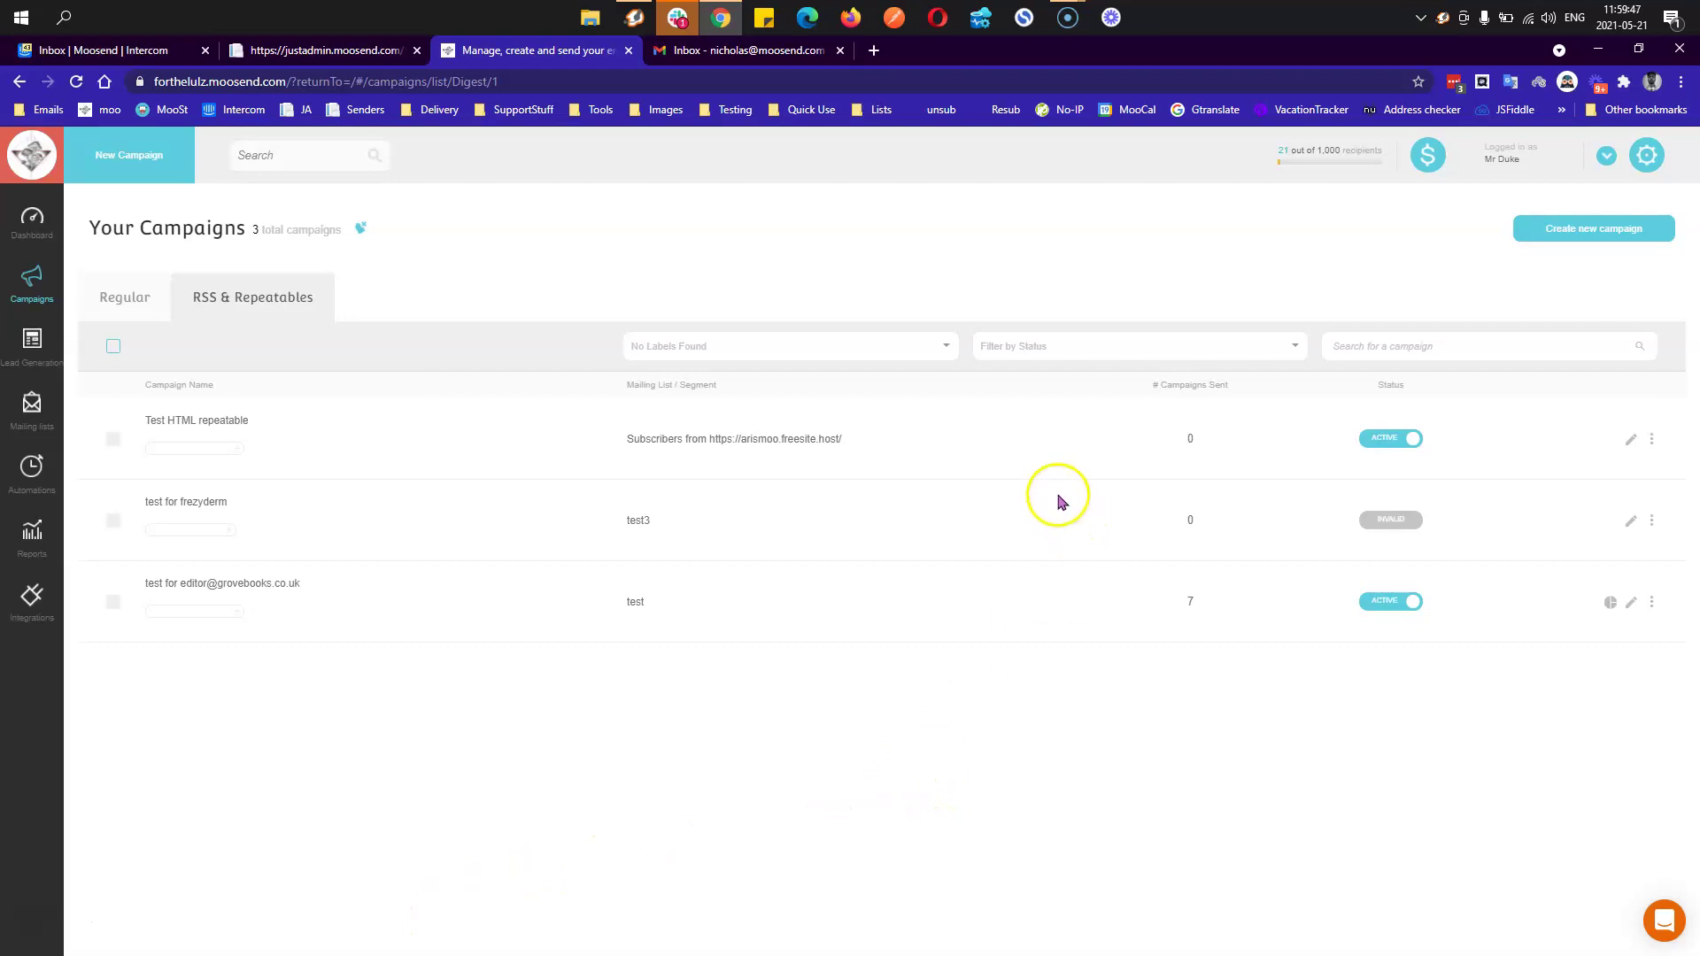
left_click(1397, 440)
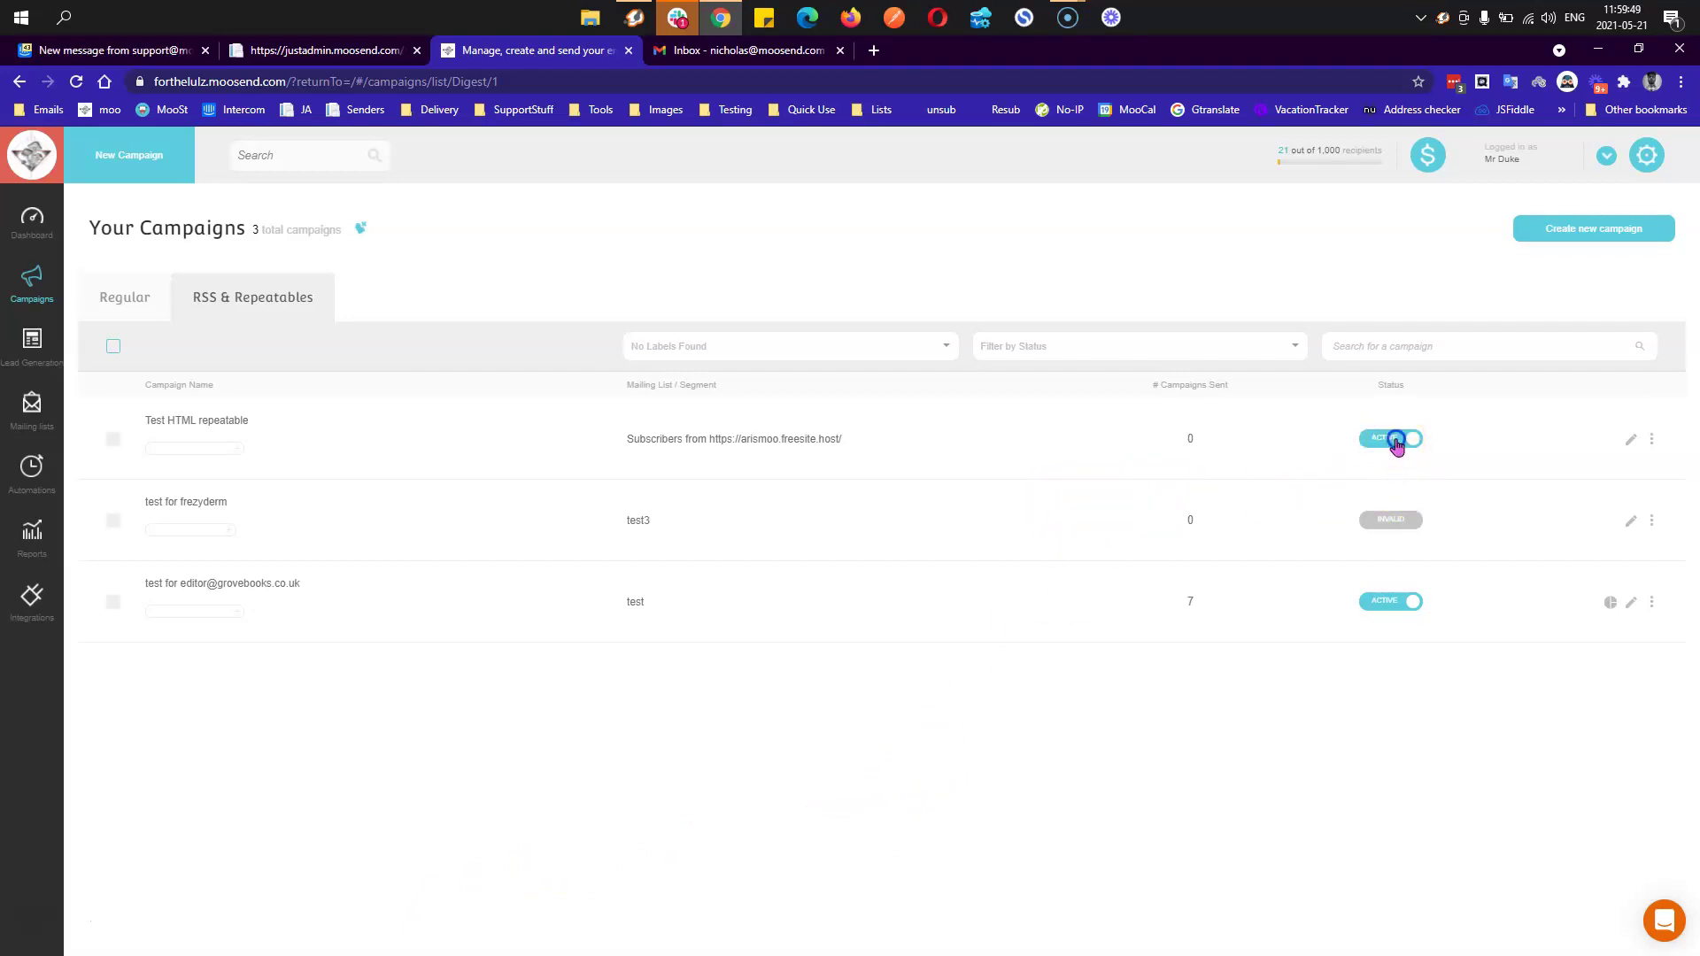
- Delete the "Test HTML repeatable" campaign from the list and confirm the deletion
left_click(1653, 441)
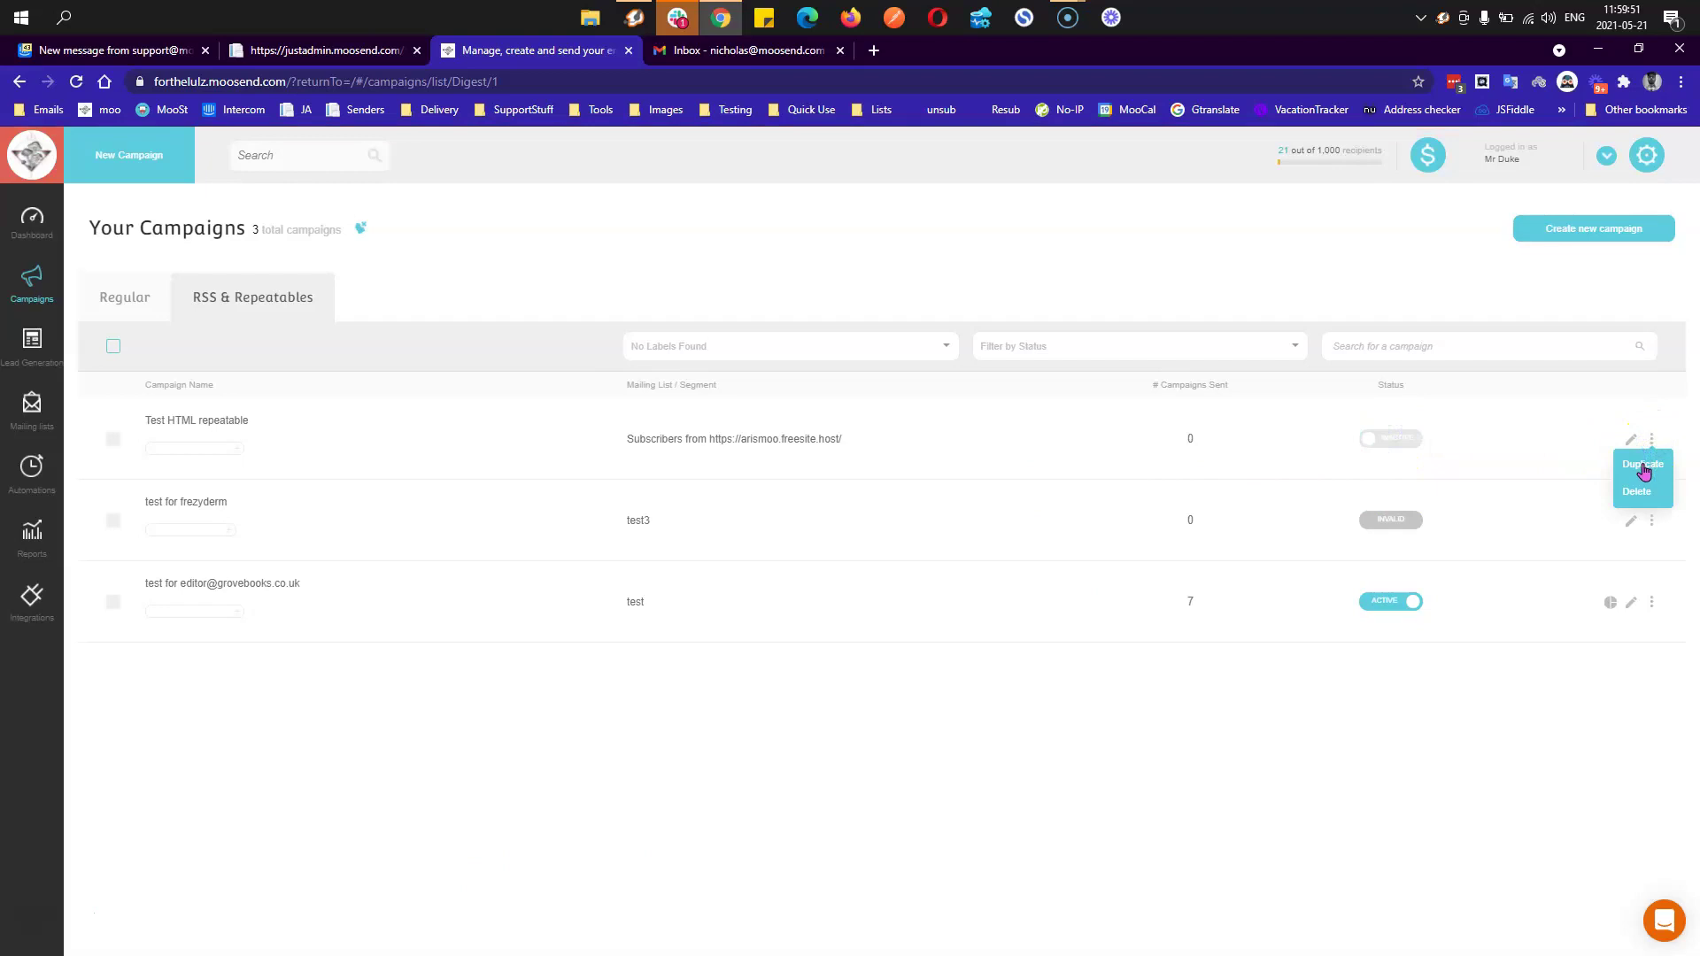
left_click(1638, 493)
left_click(1177, 156)
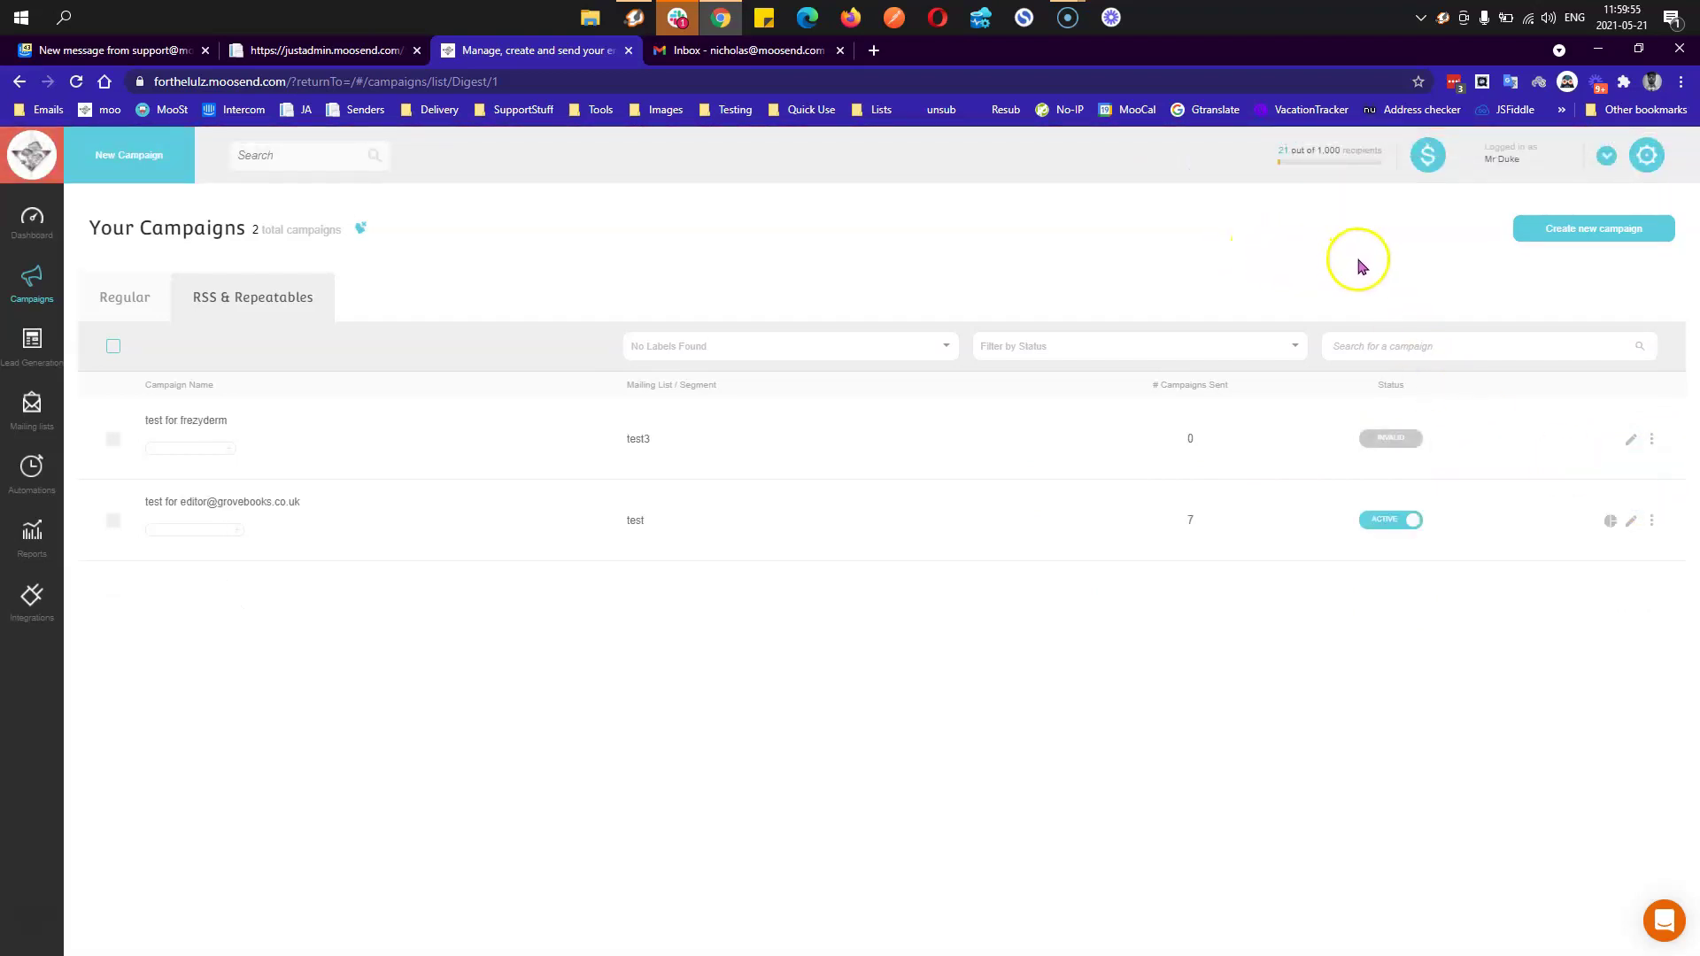
- Create a Regular Campaign with the name "test" and the subject "test"
left_click(1574, 237)
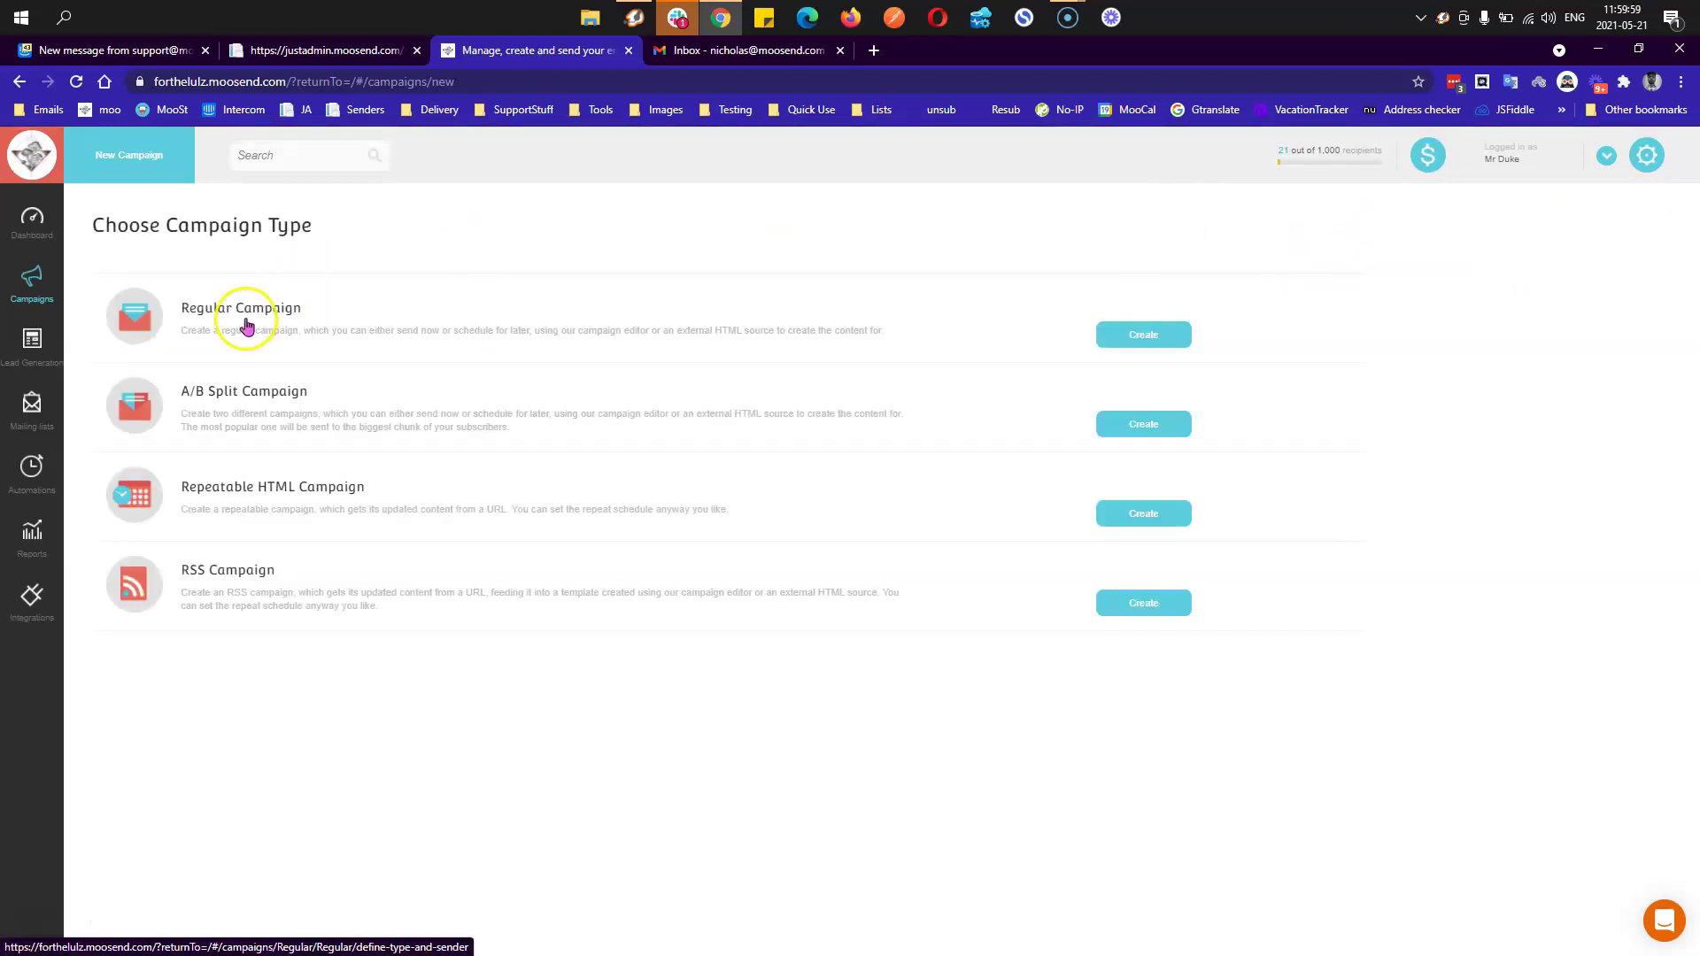
left_click(1102, 335)
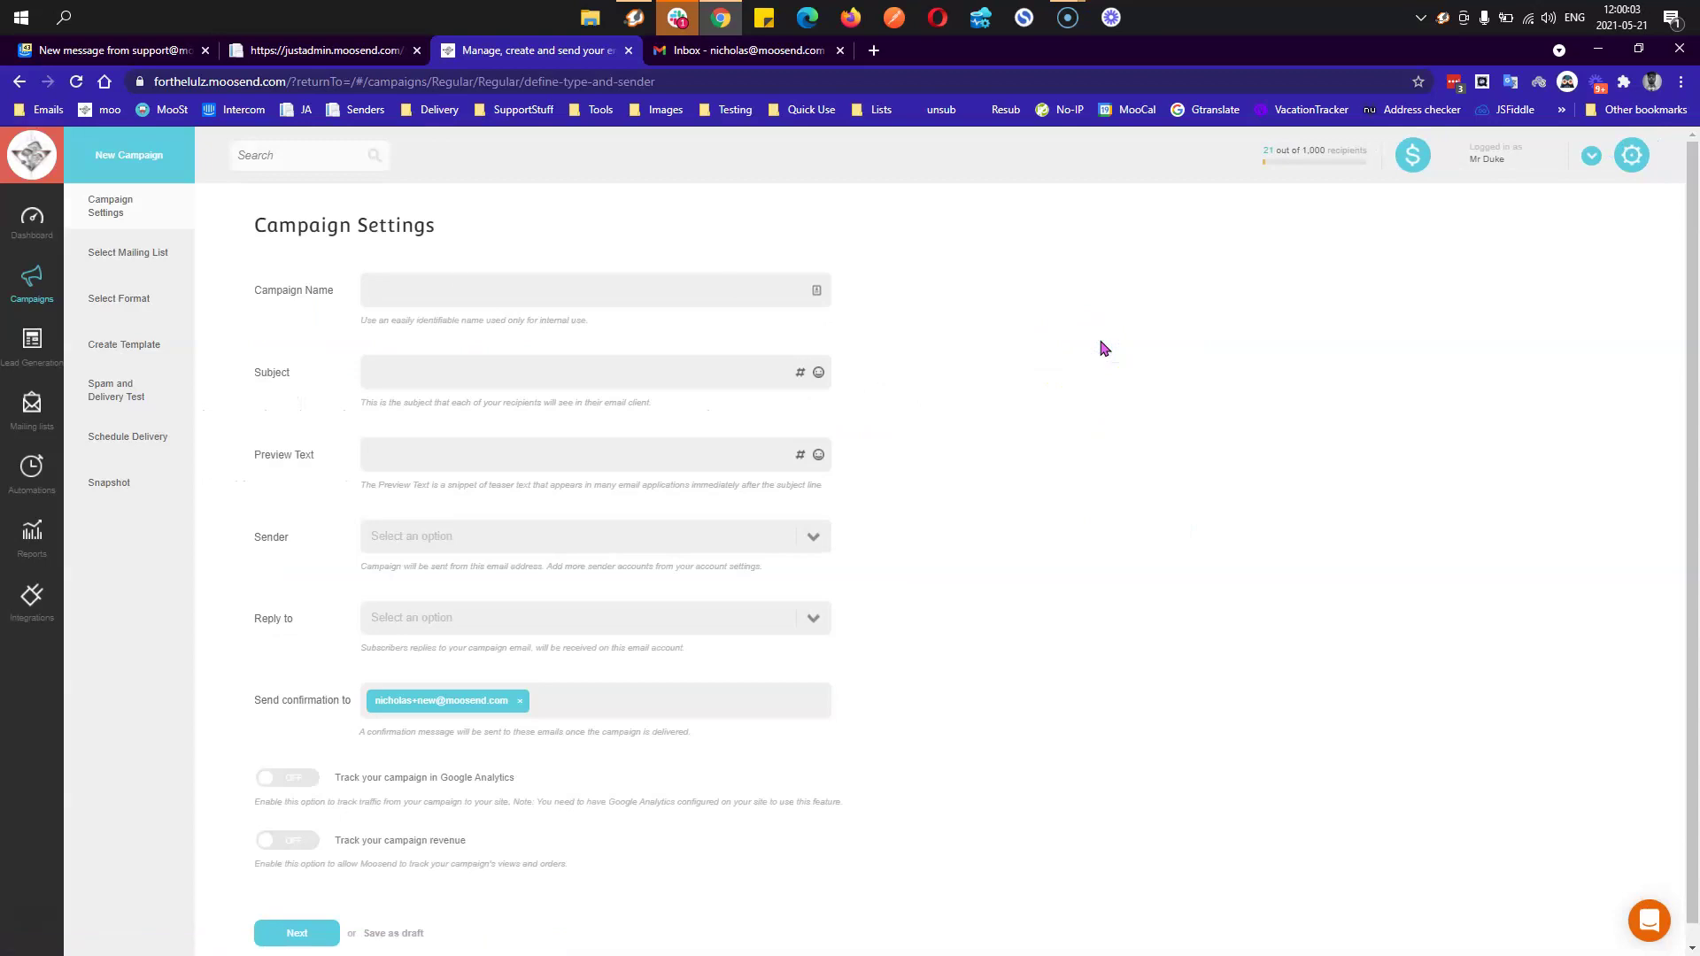
left_click(468, 294)
type("test")
left_click(447, 367)
- Choose the first listed account as both the sender and the reply-to address of the regular campaign
left_click(439, 538)
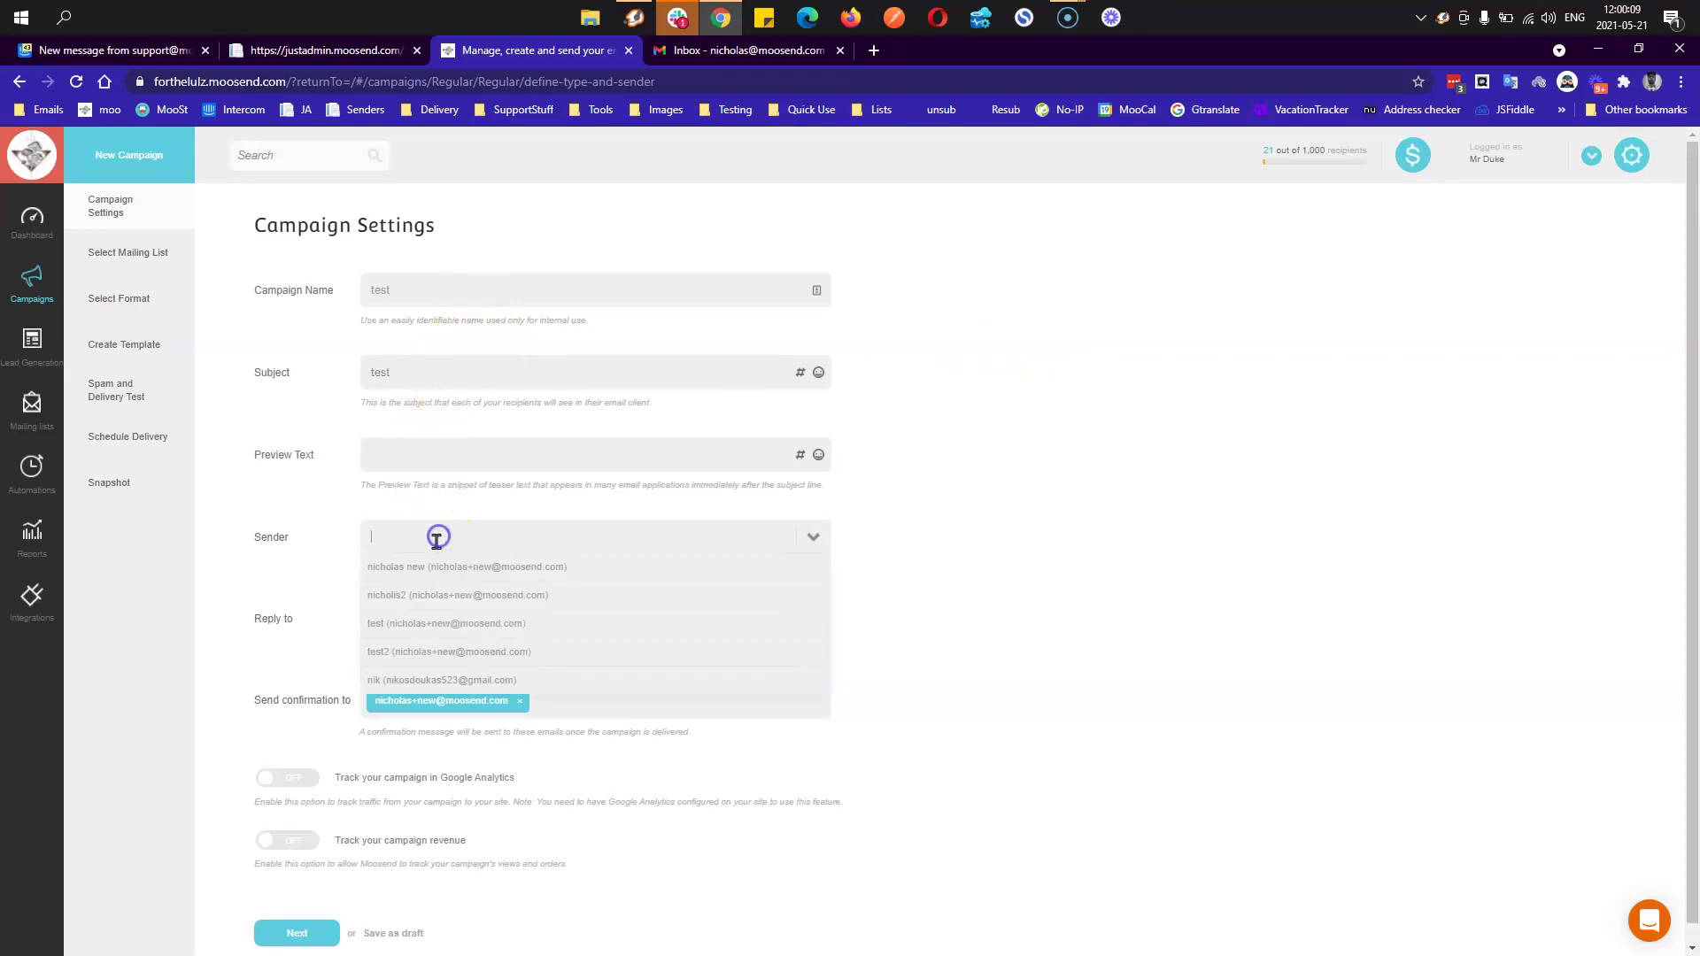
left_click(442, 571)
left_click(449, 620)
left_click(449, 645)
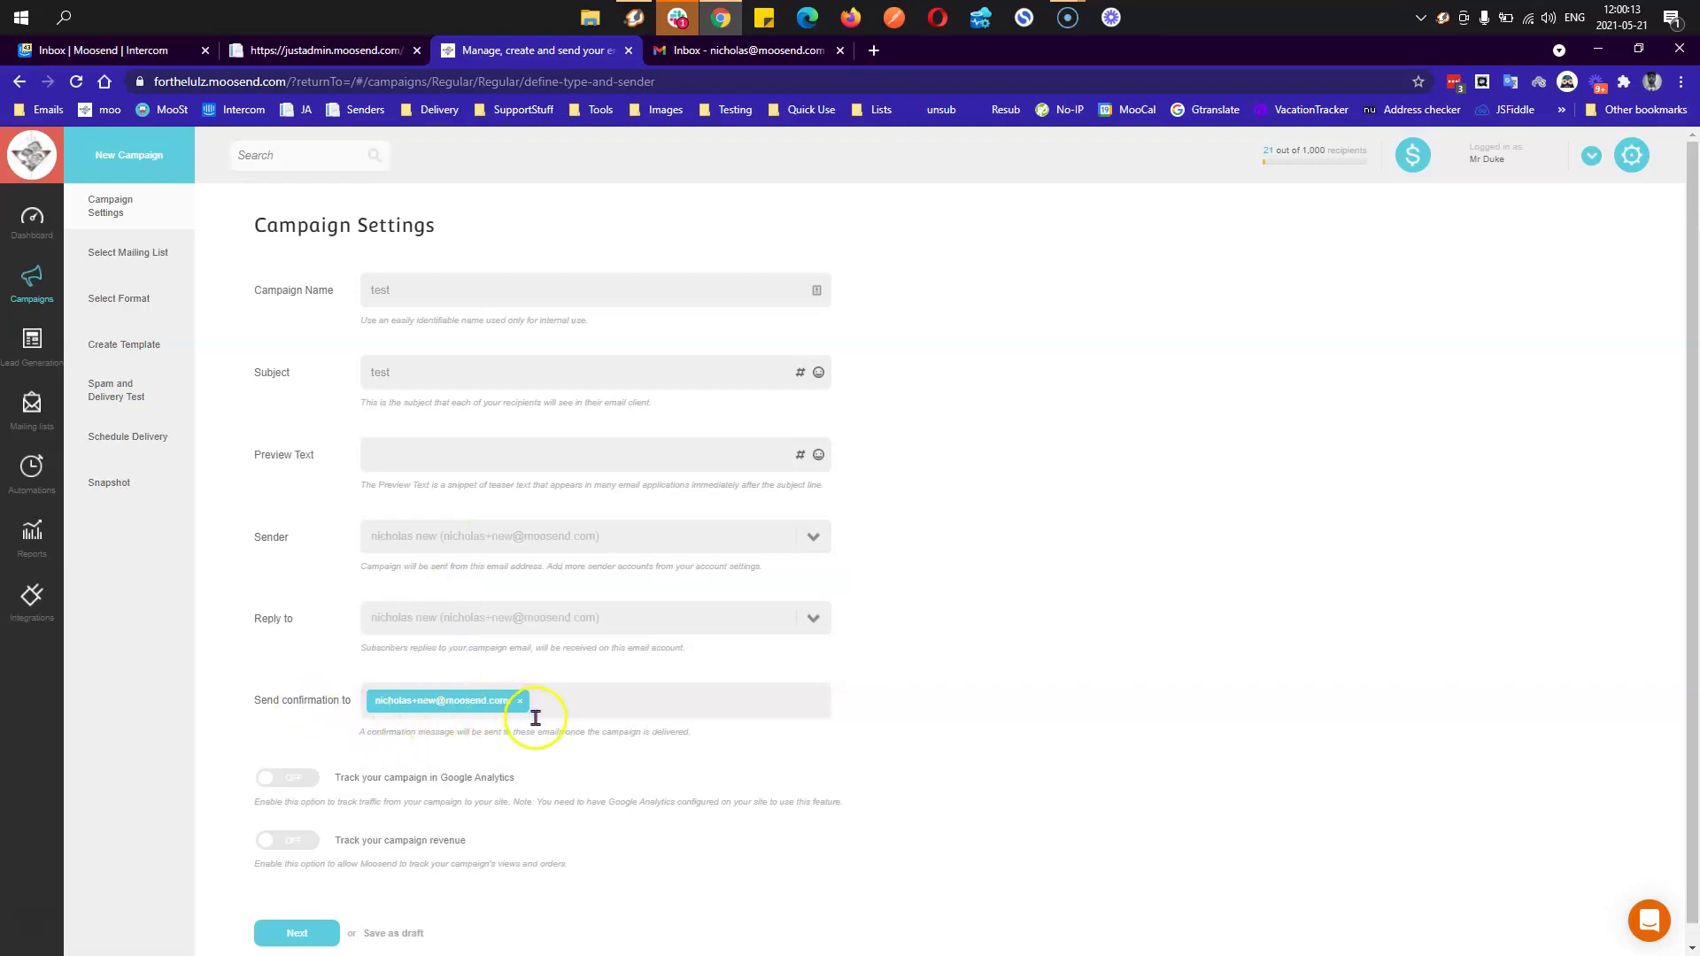
scroll(562, 706, "down", 1)
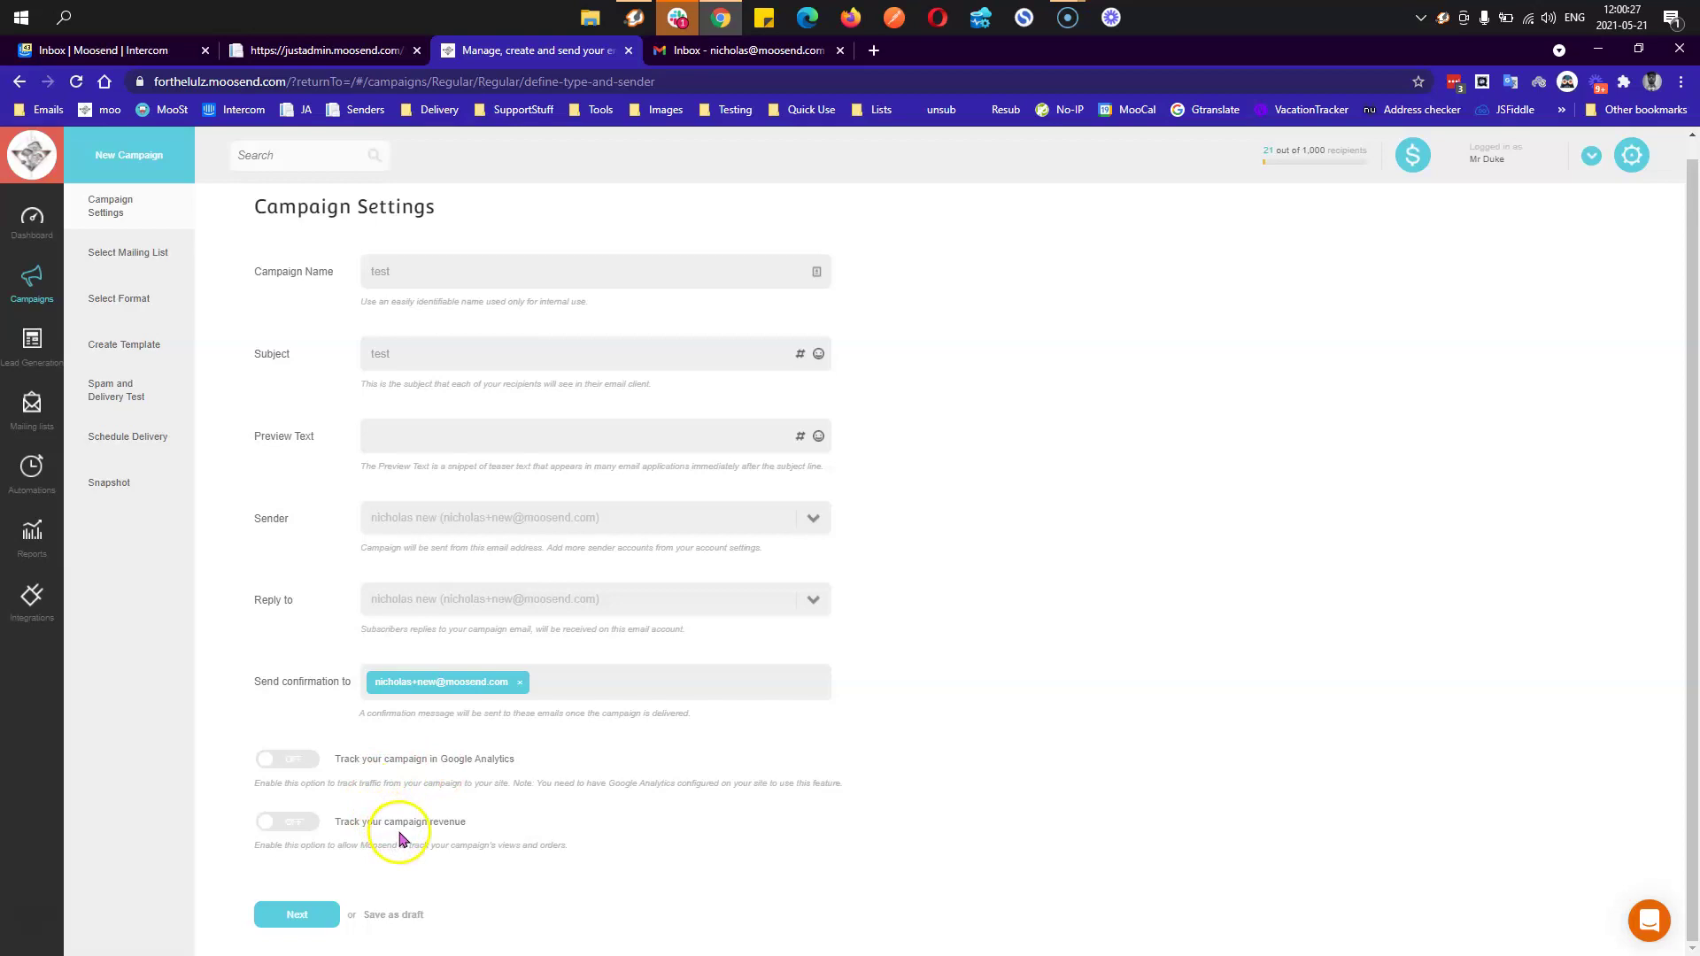
- Open the dashboard separately from the campaign settings and examine the Revenue Dashboard's summary, campaign and product sections
middle_click(42, 222)
left_click(699, 53)
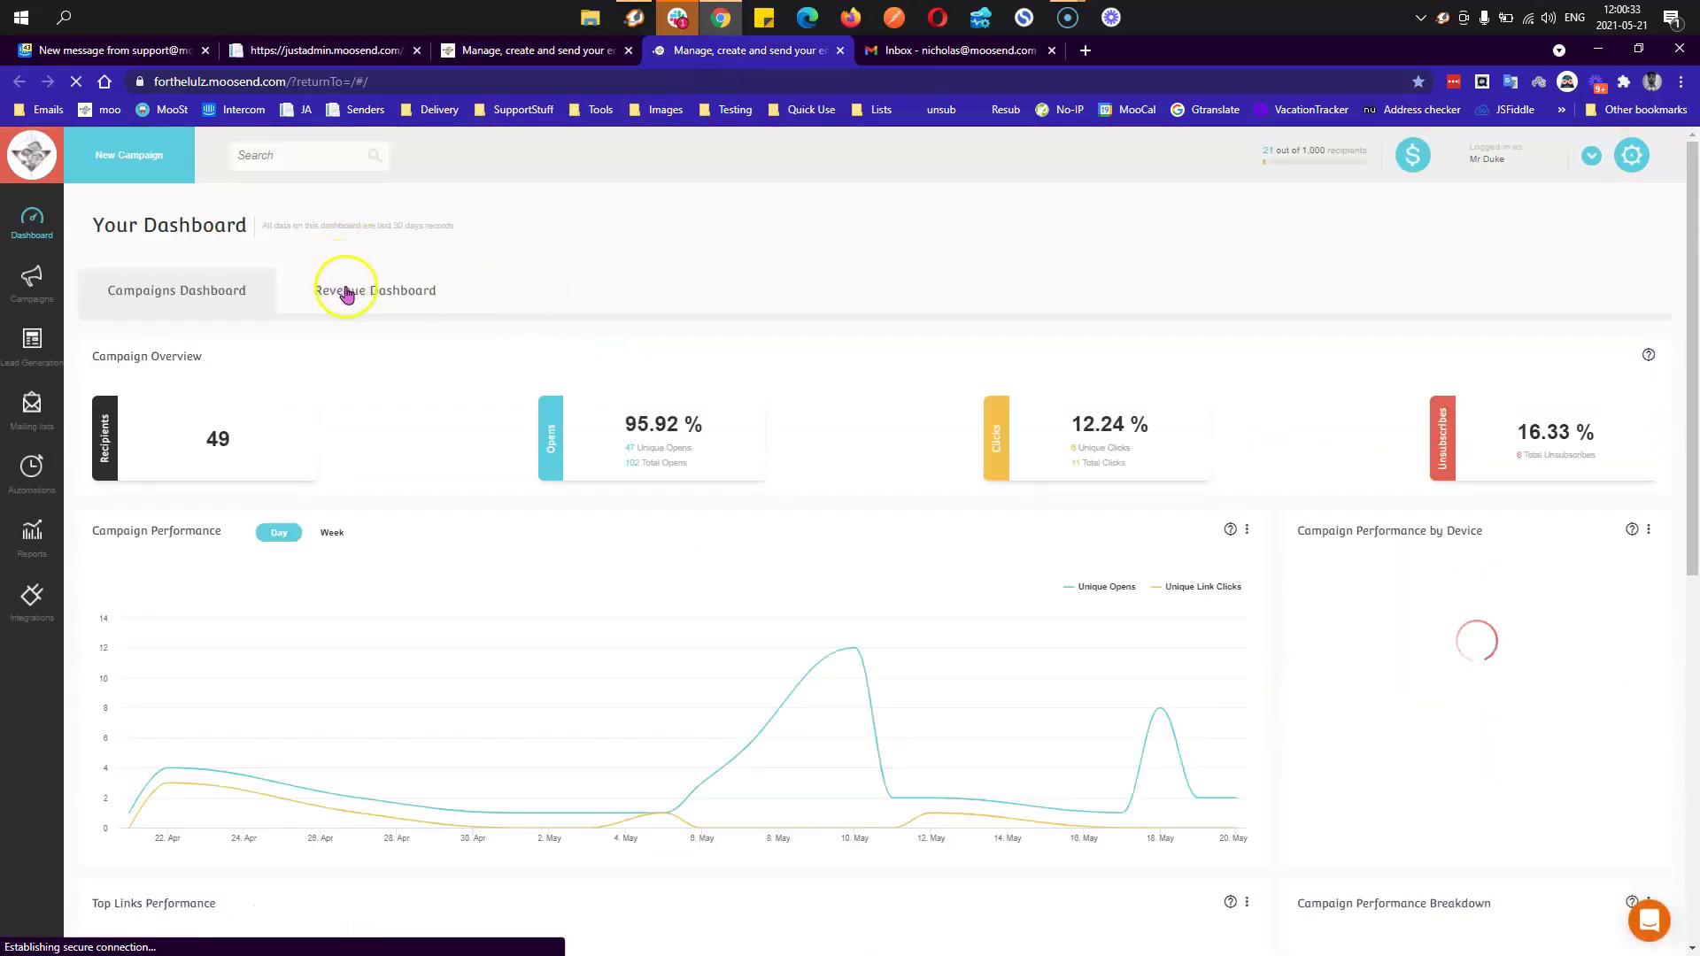
left_click(346, 293)
scroll(476, 496, "down", 3)
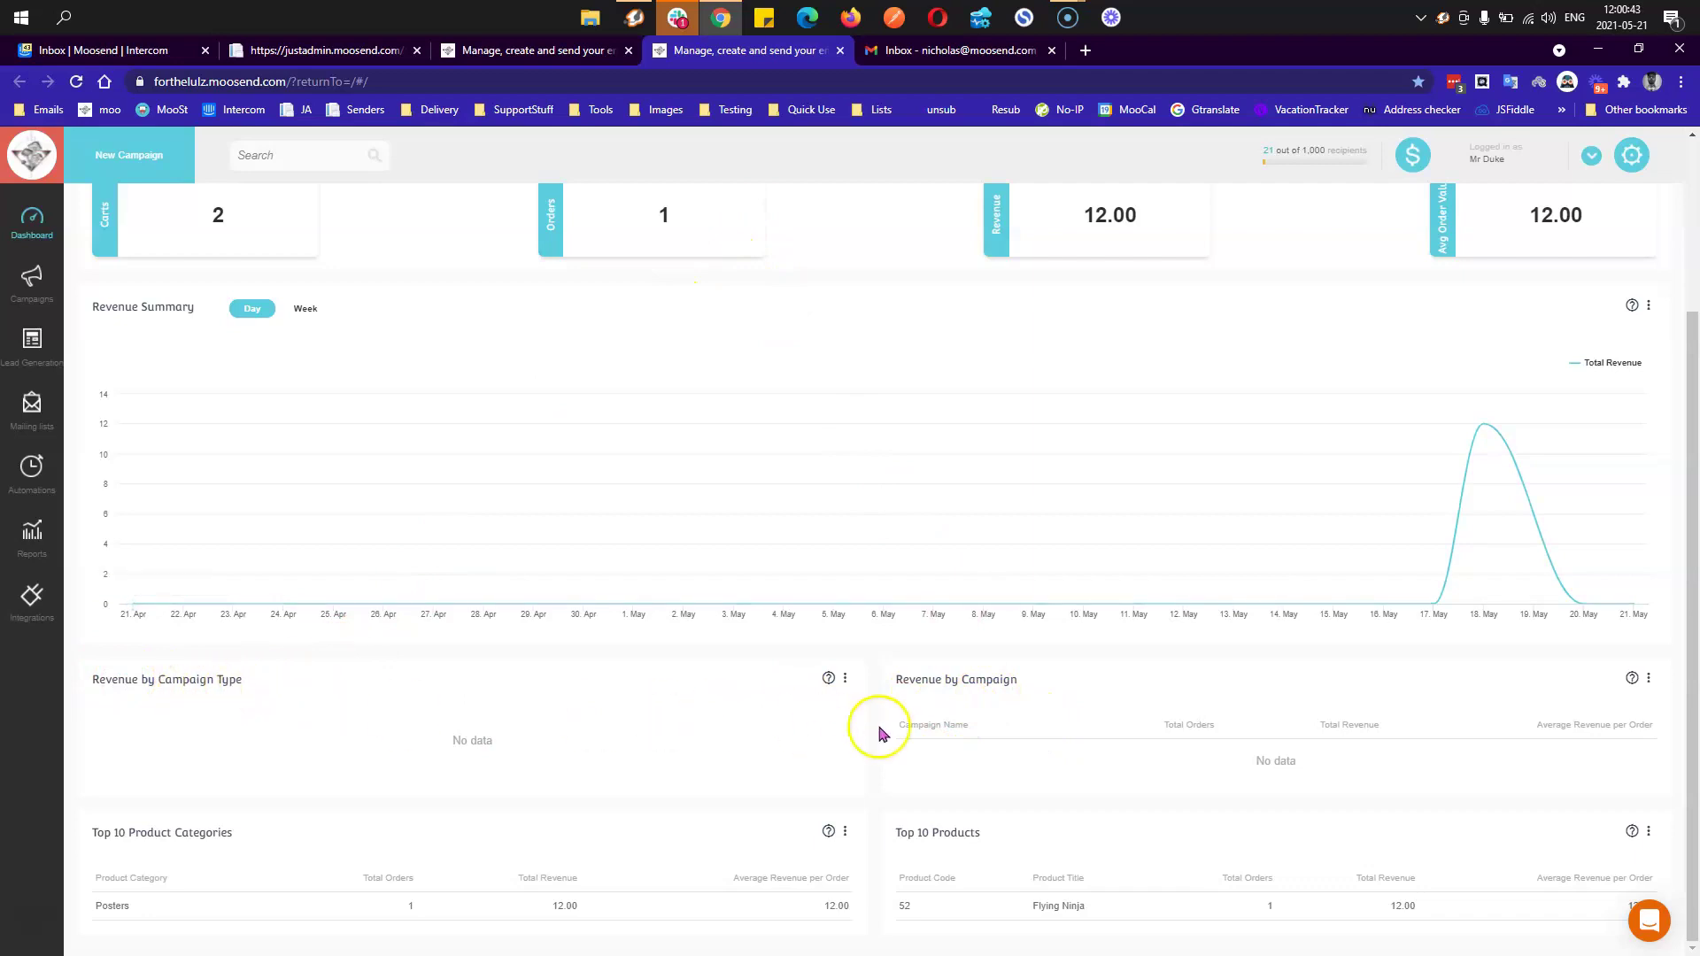
middle_click(673, 50)
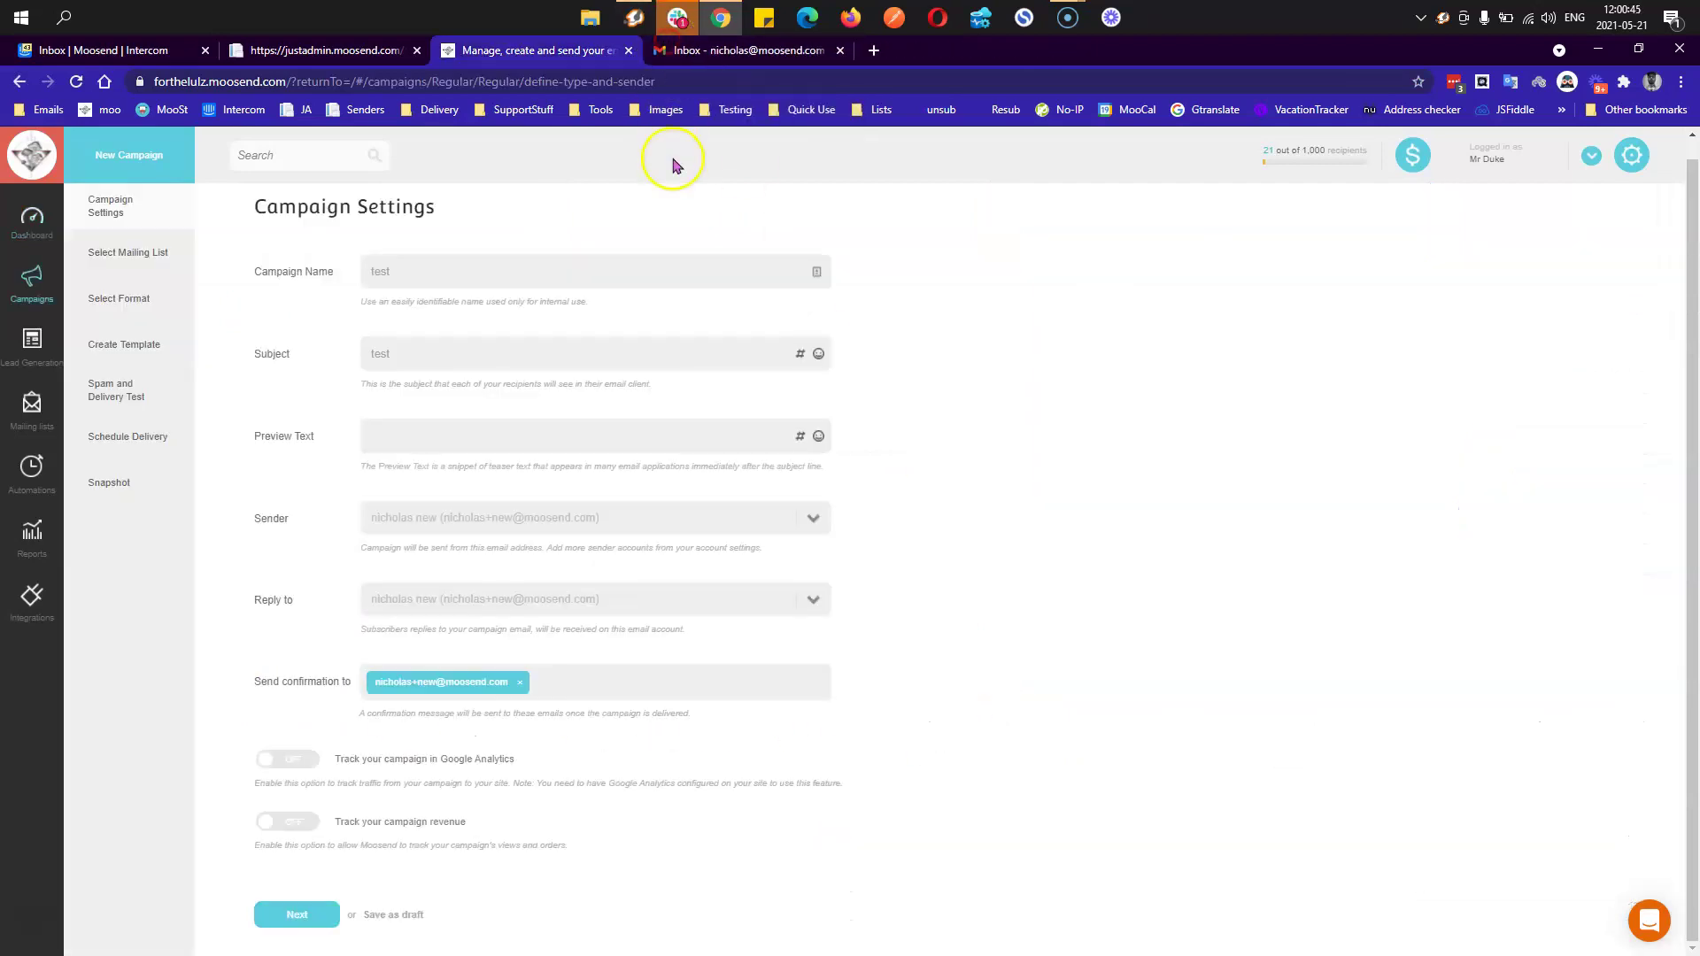
left_click(319, 913)
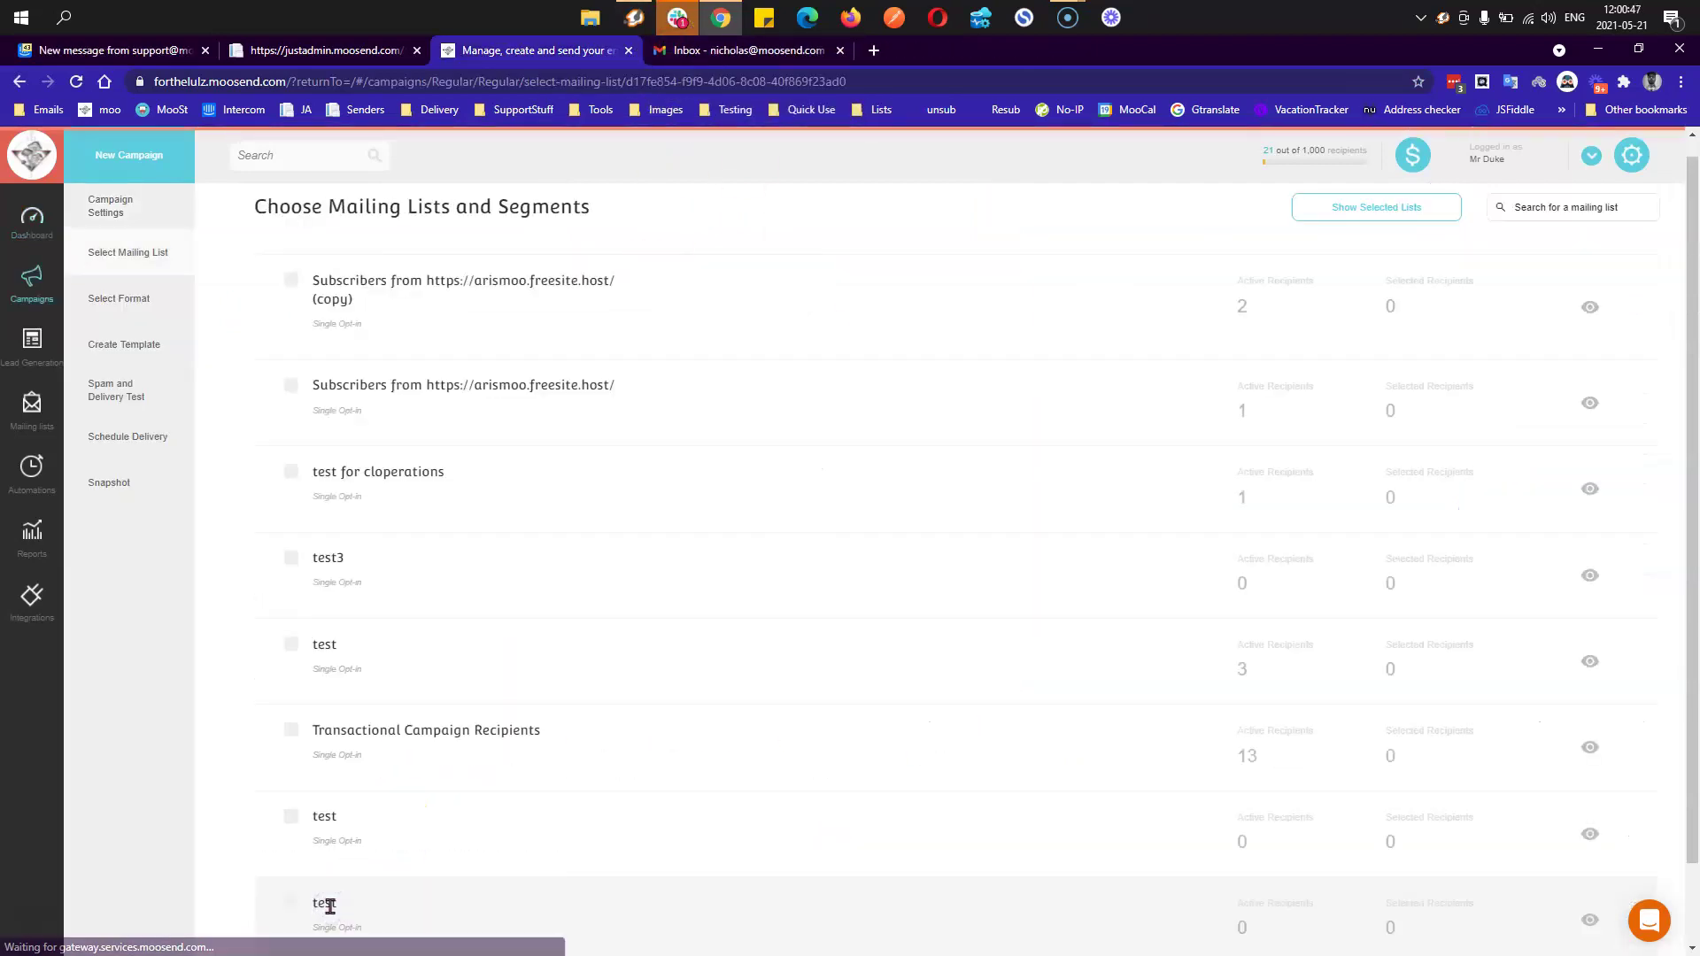
left_click(288, 384)
scroll(523, 642, "down", 1)
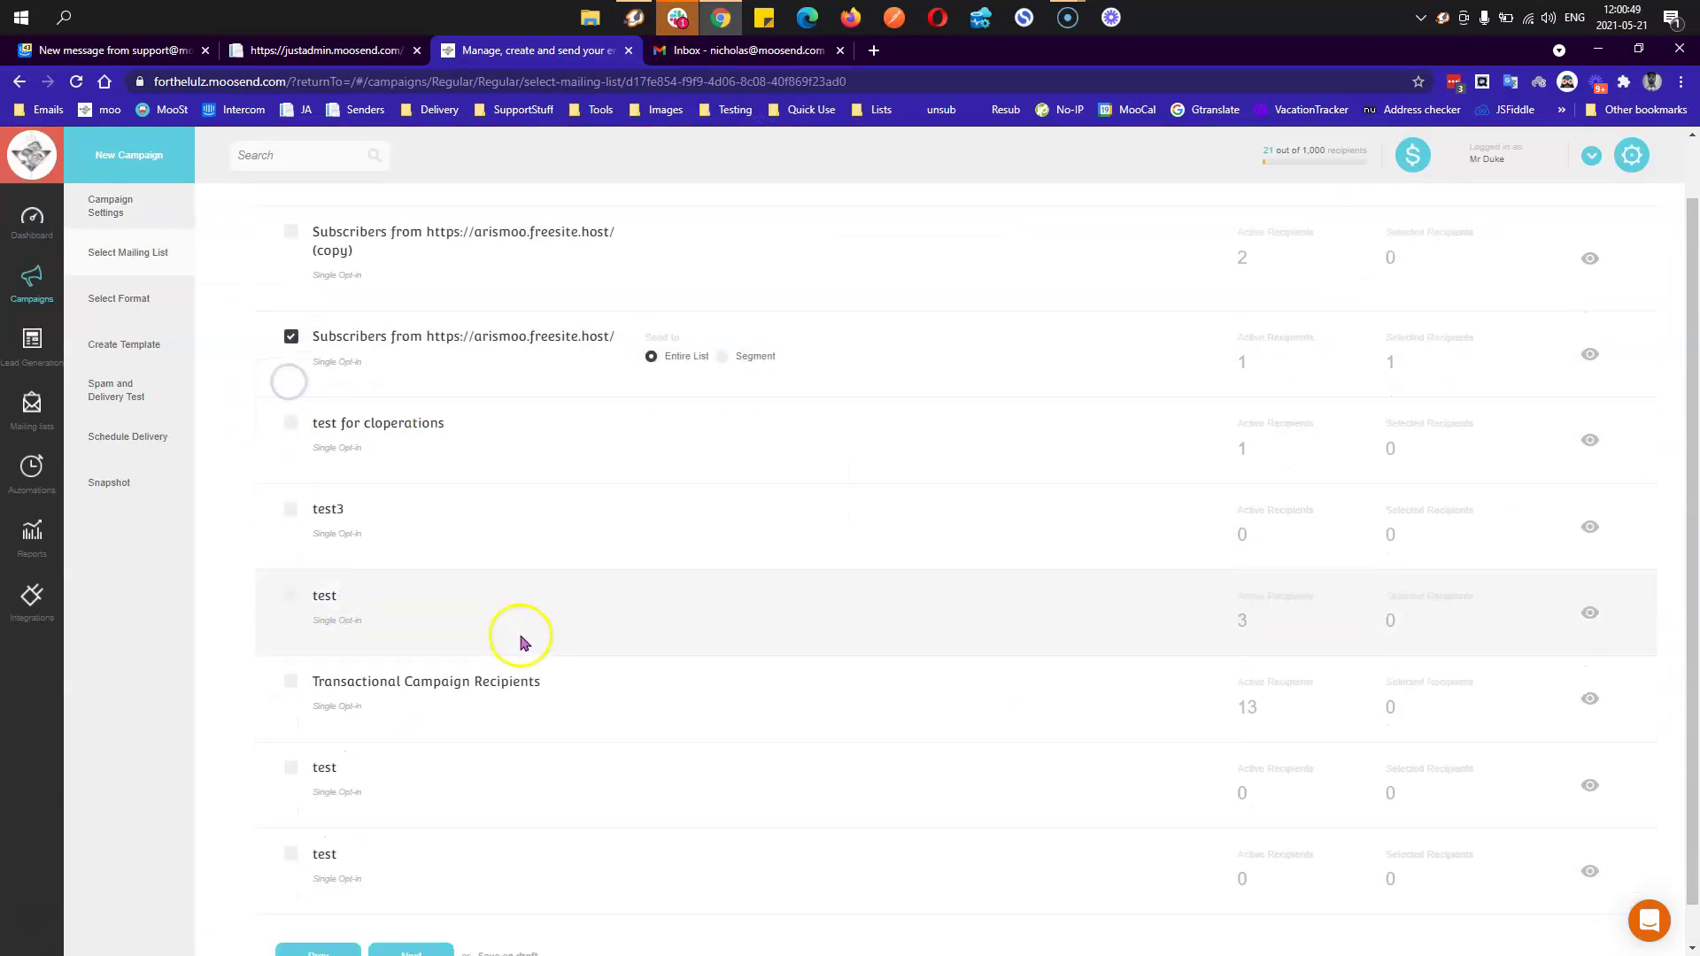
left_click(398, 908)
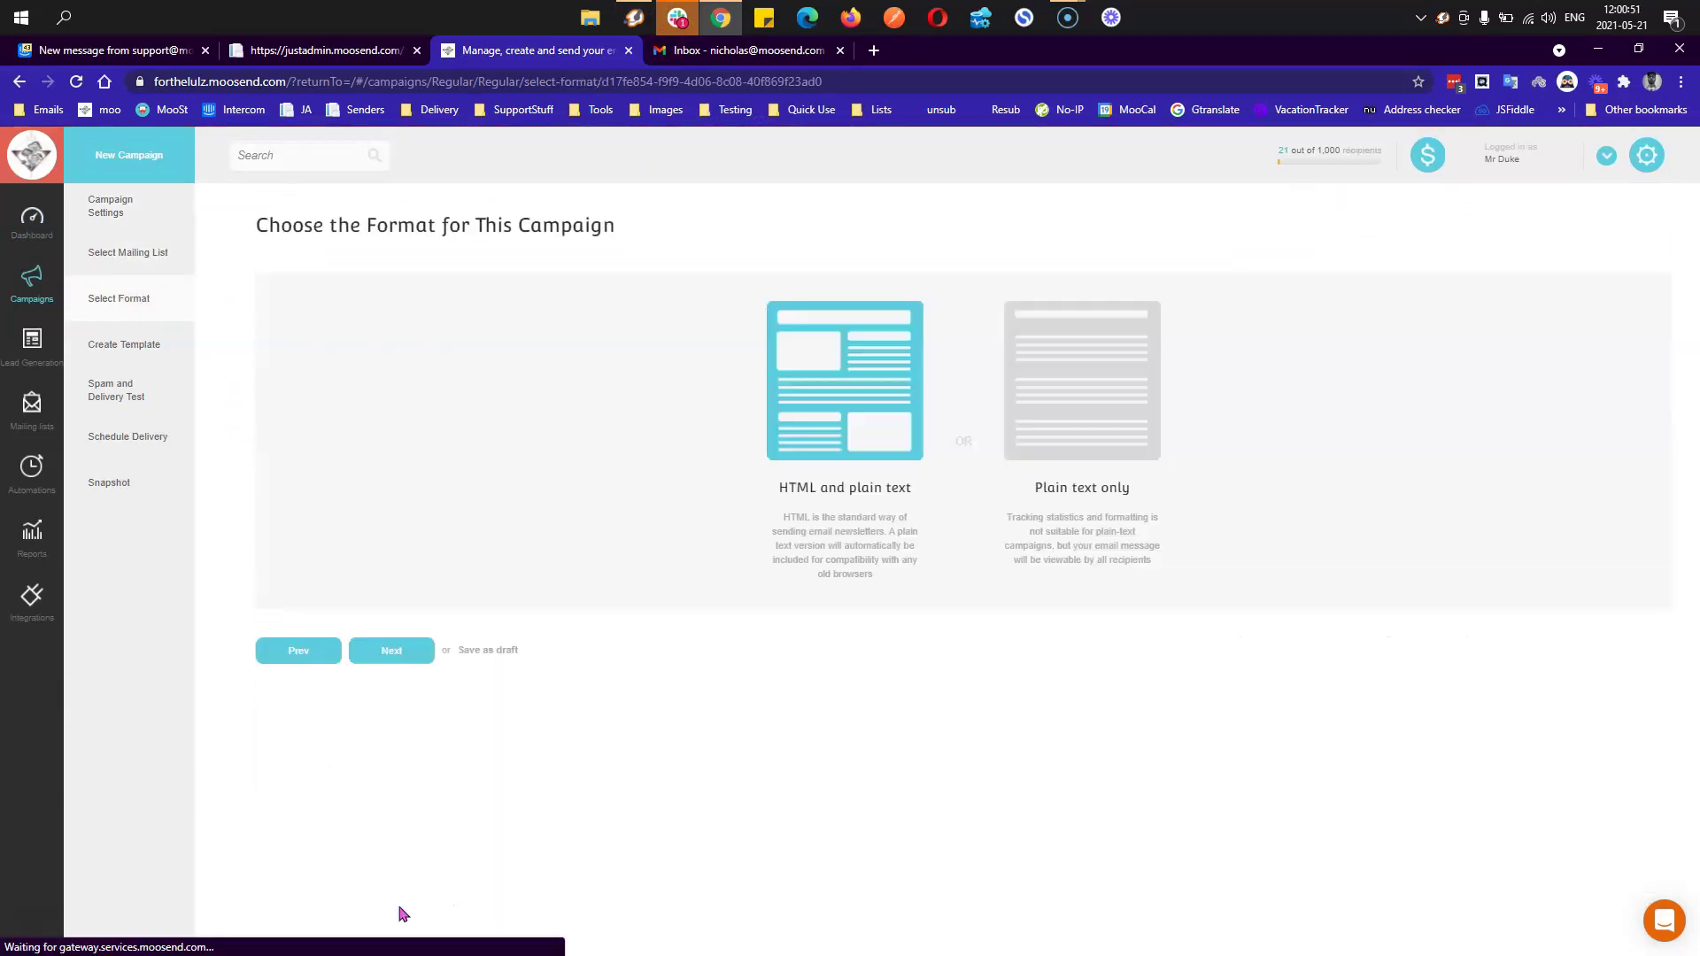
left_click(382, 653)
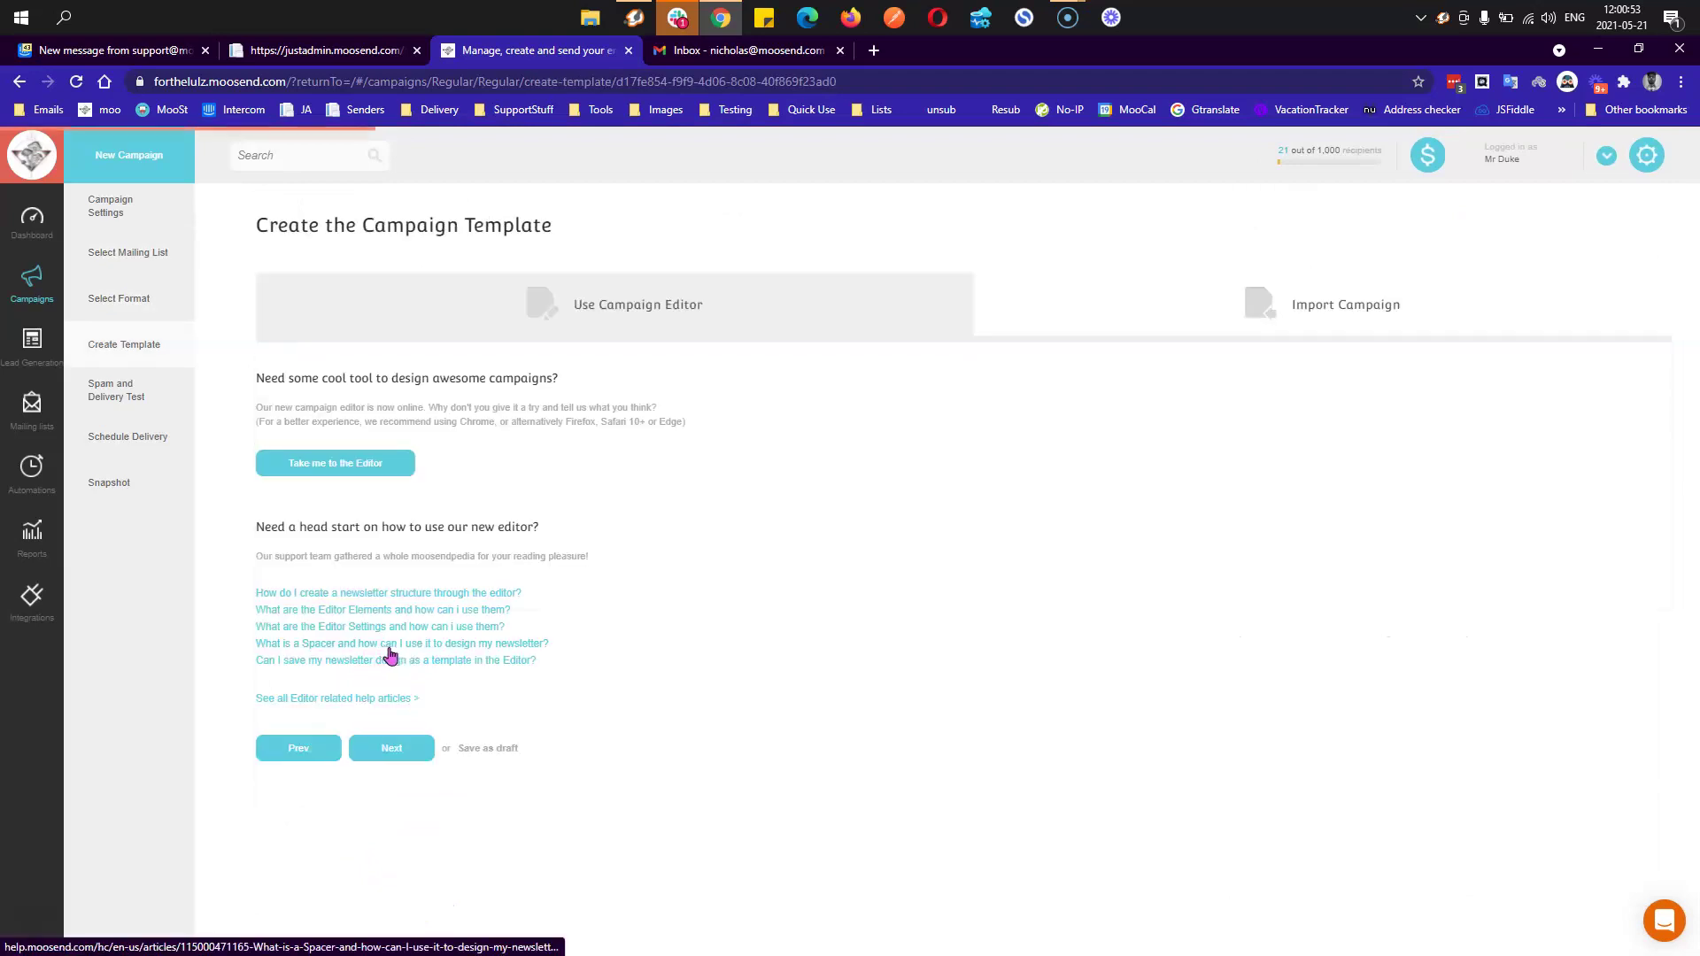
left_click(341, 464)
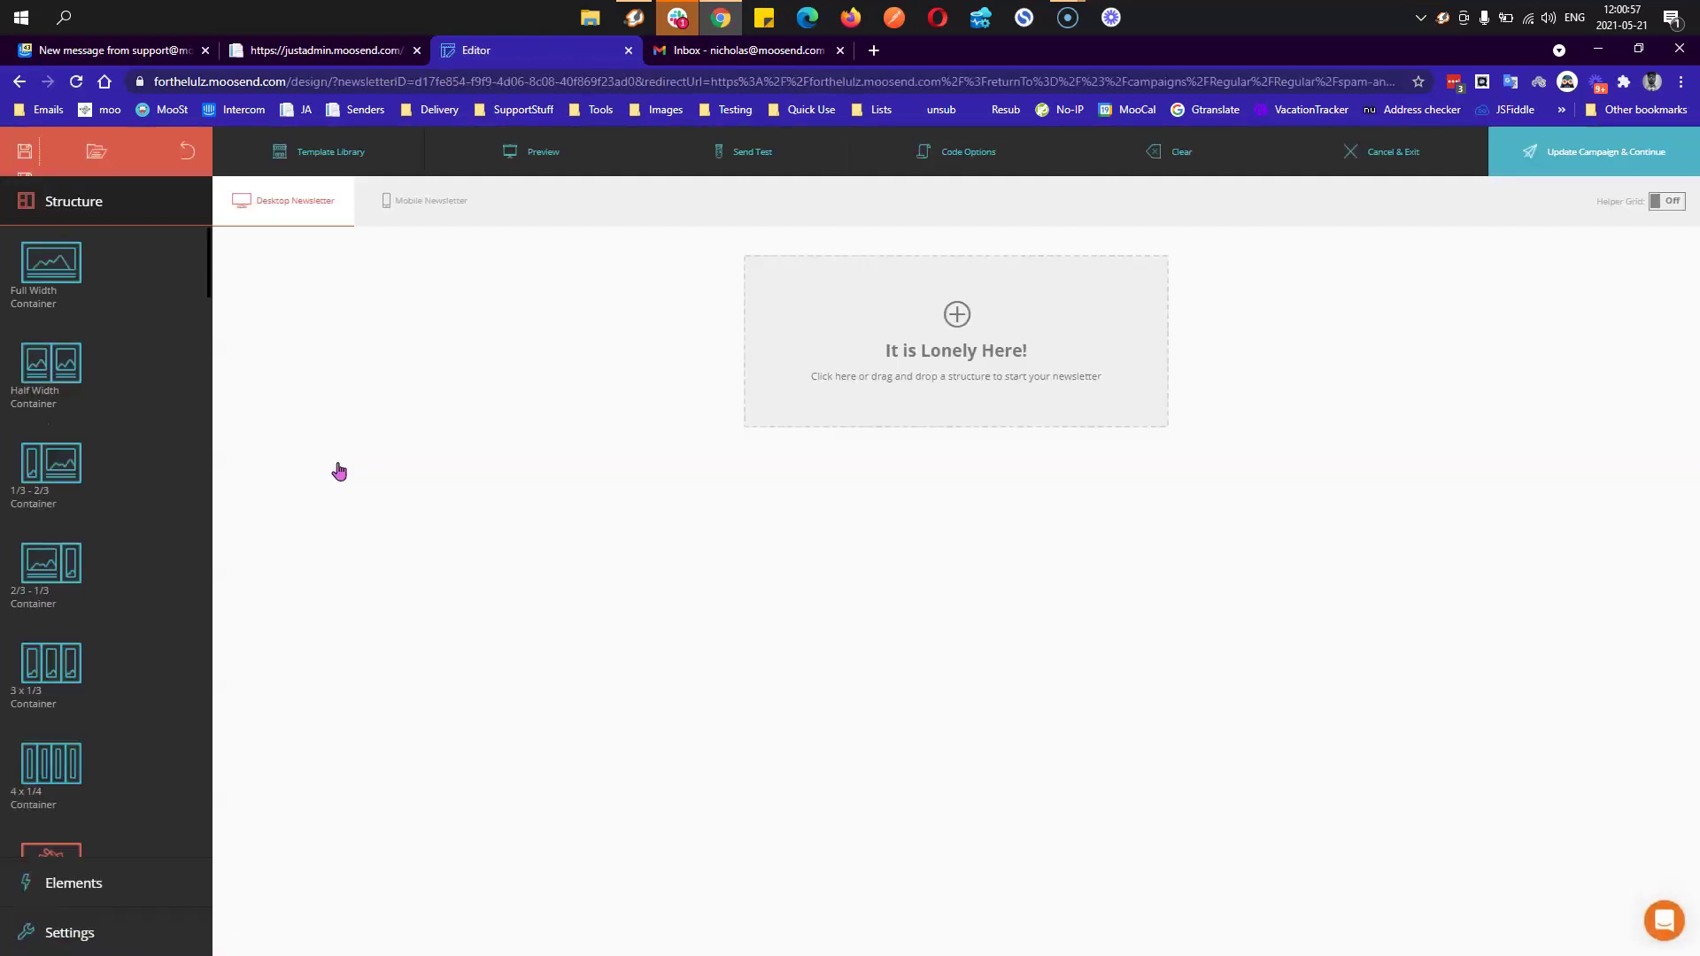
- Add a full-width container to the empty newsletter and fill it with a text element reading "test"
left_click_drag(69, 276, 971, 317)
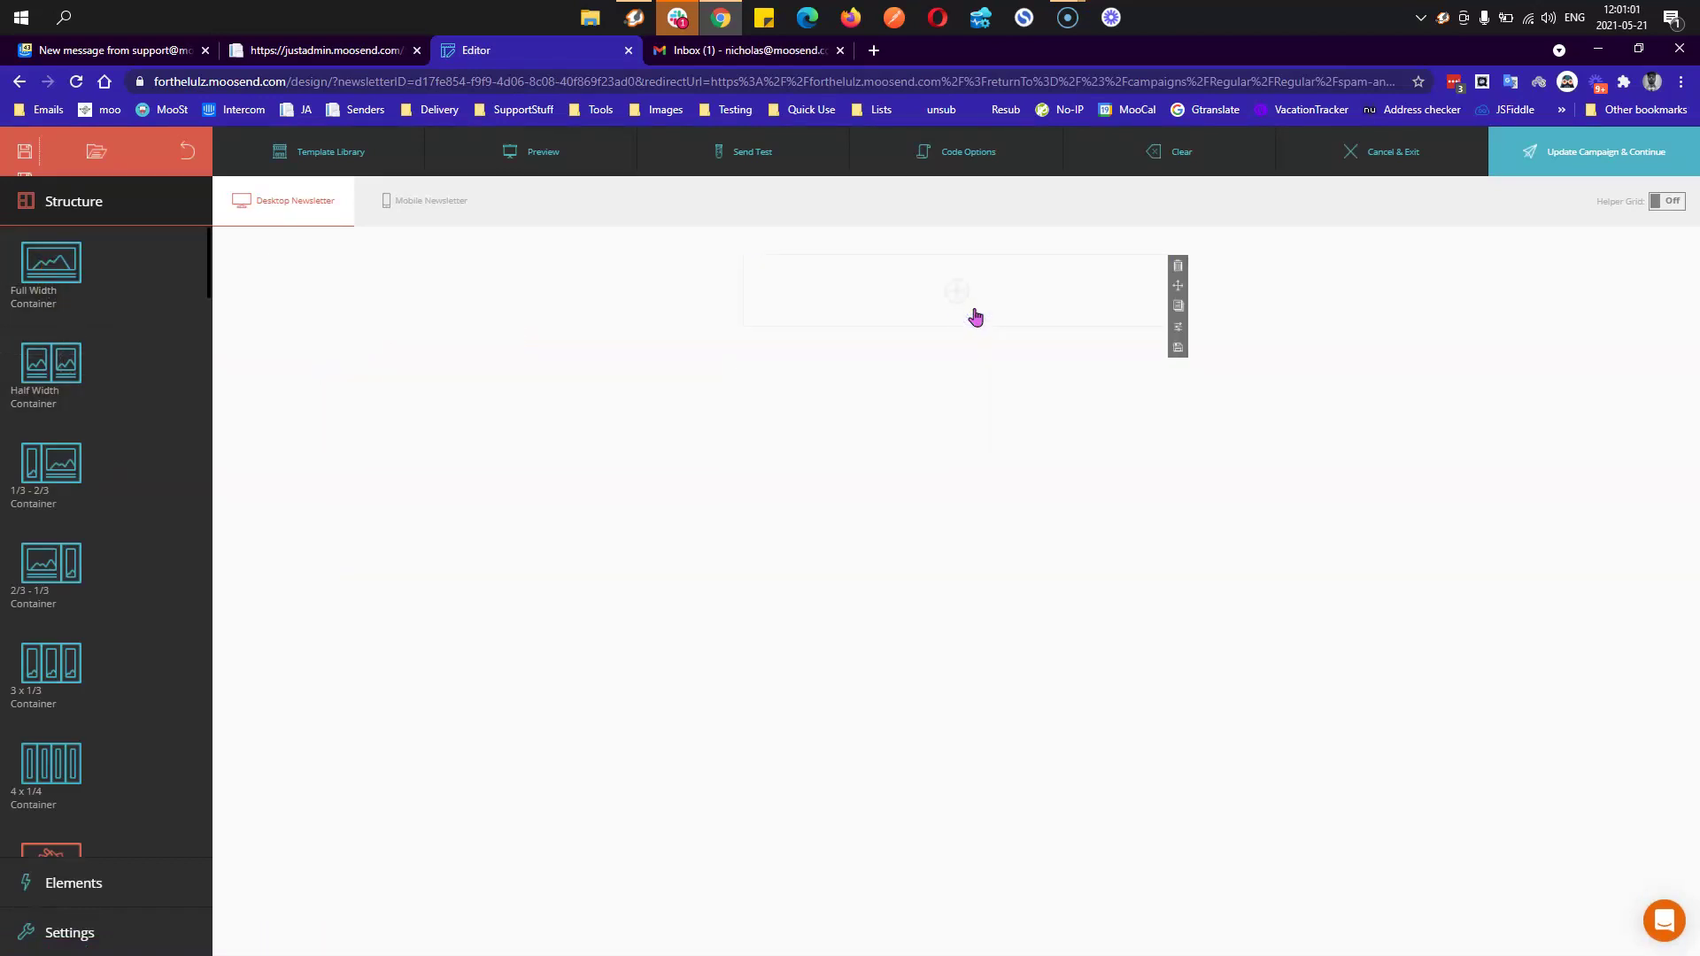
left_click(938, 283)
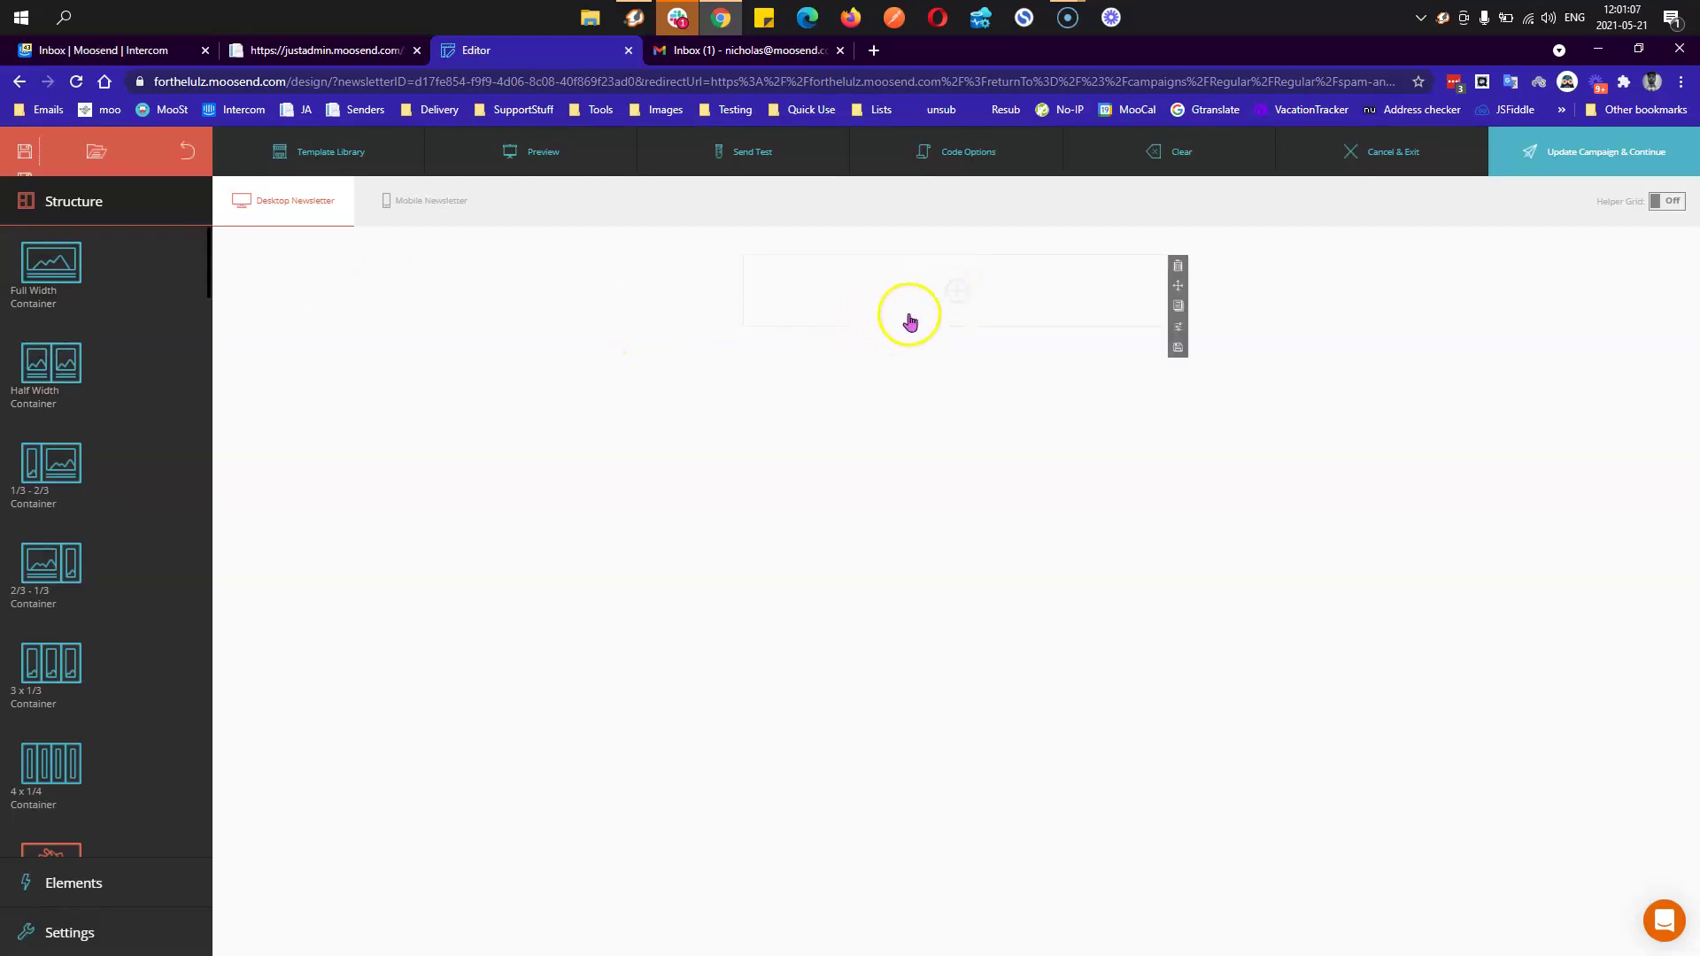
left_click(957, 294)
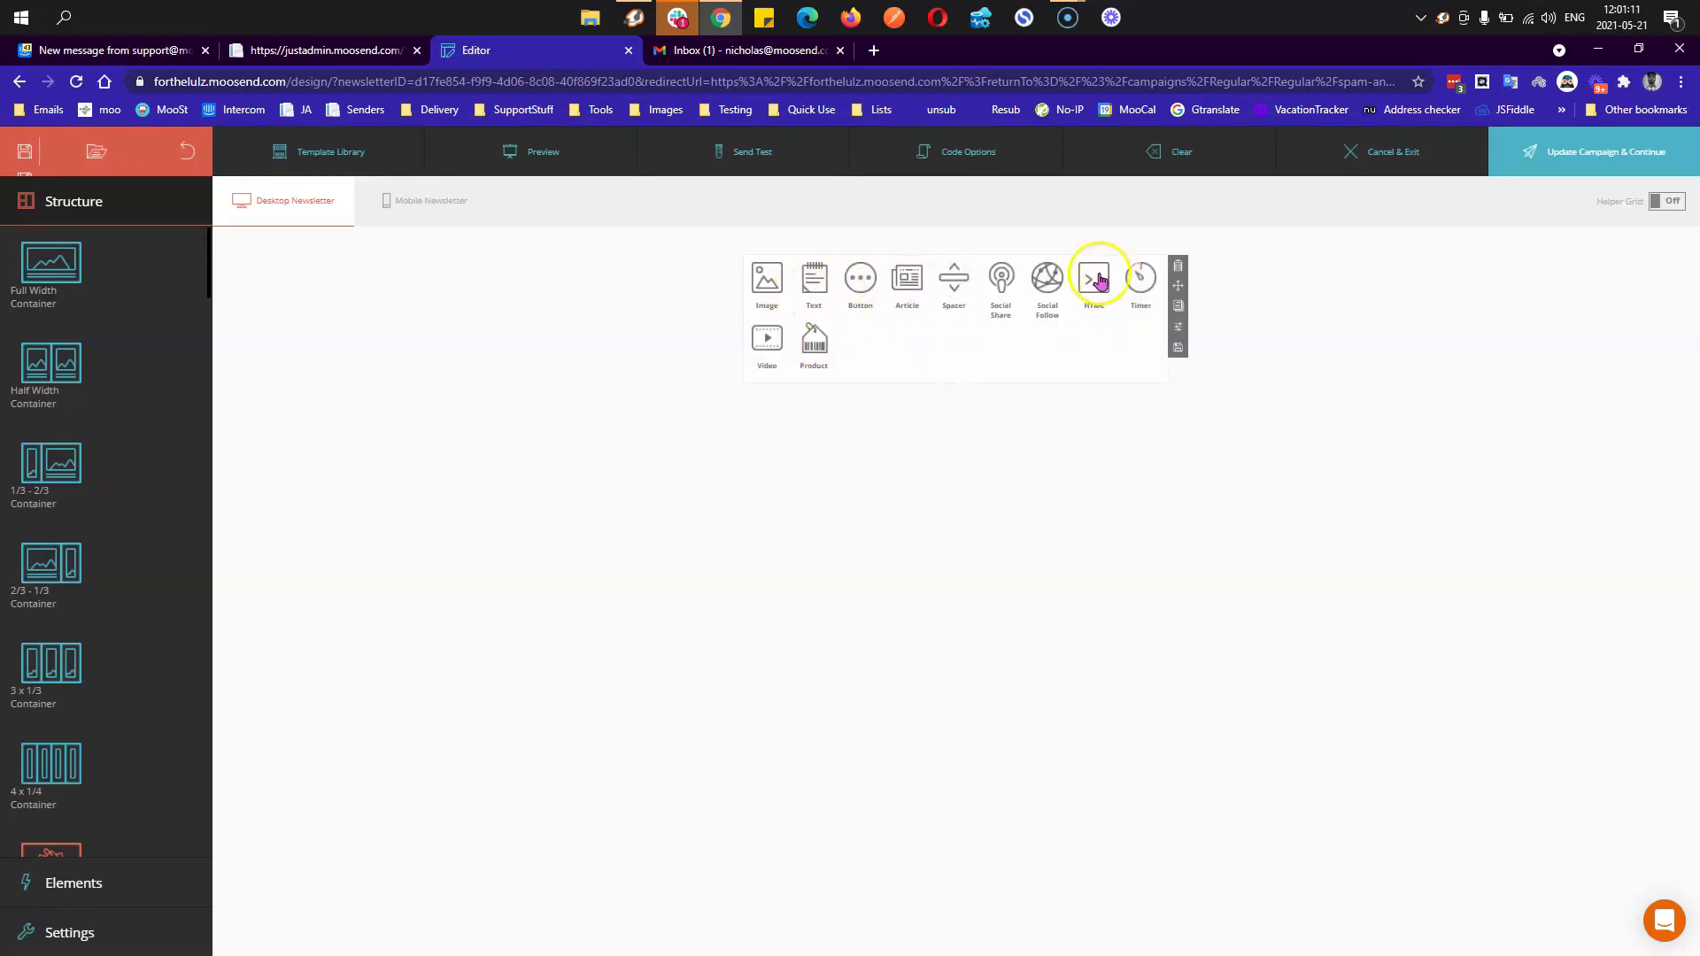
left_click(810, 290)
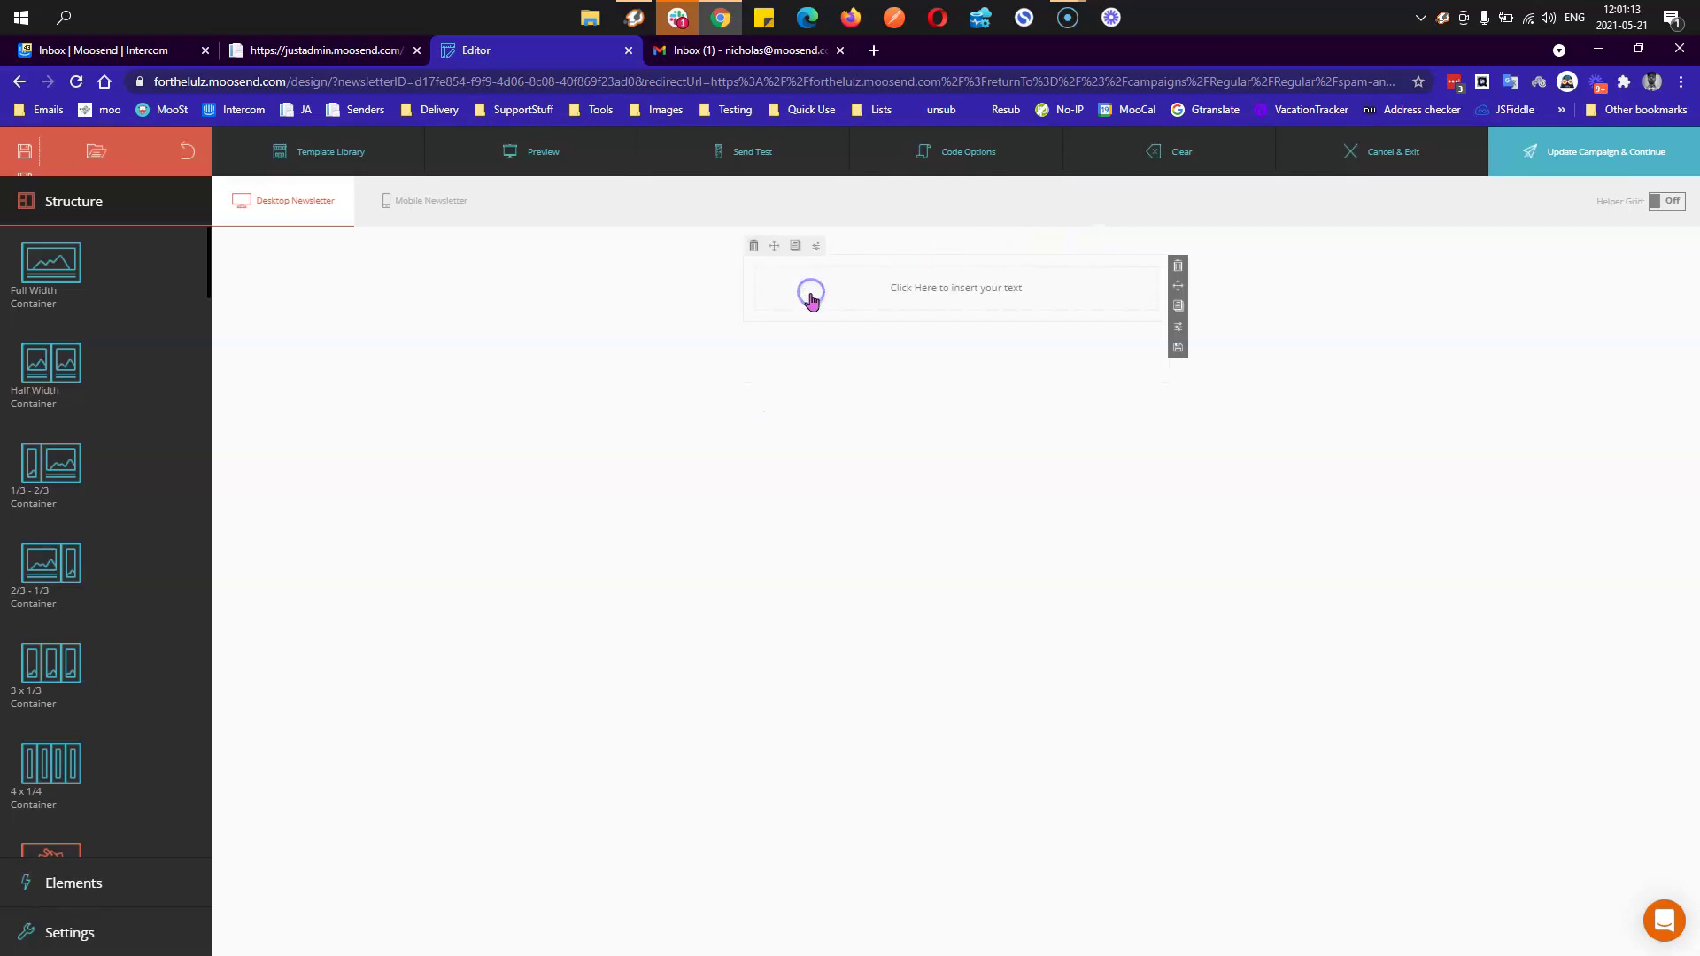
left_click(811, 296)
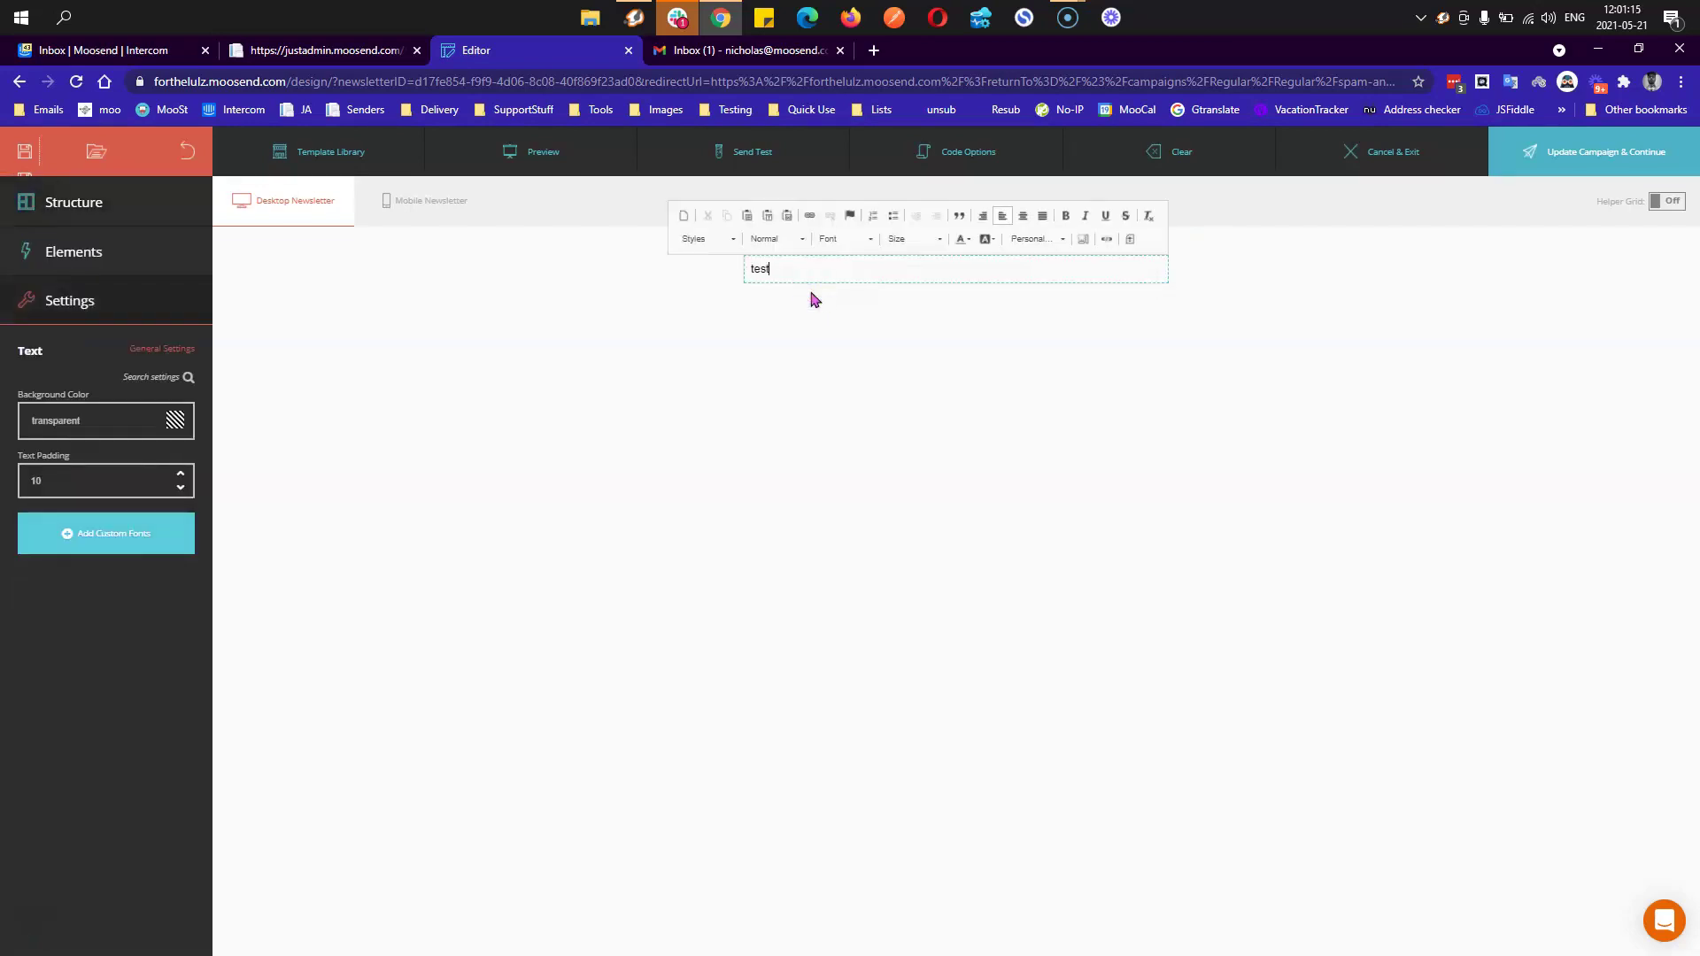
left_click(638, 360)
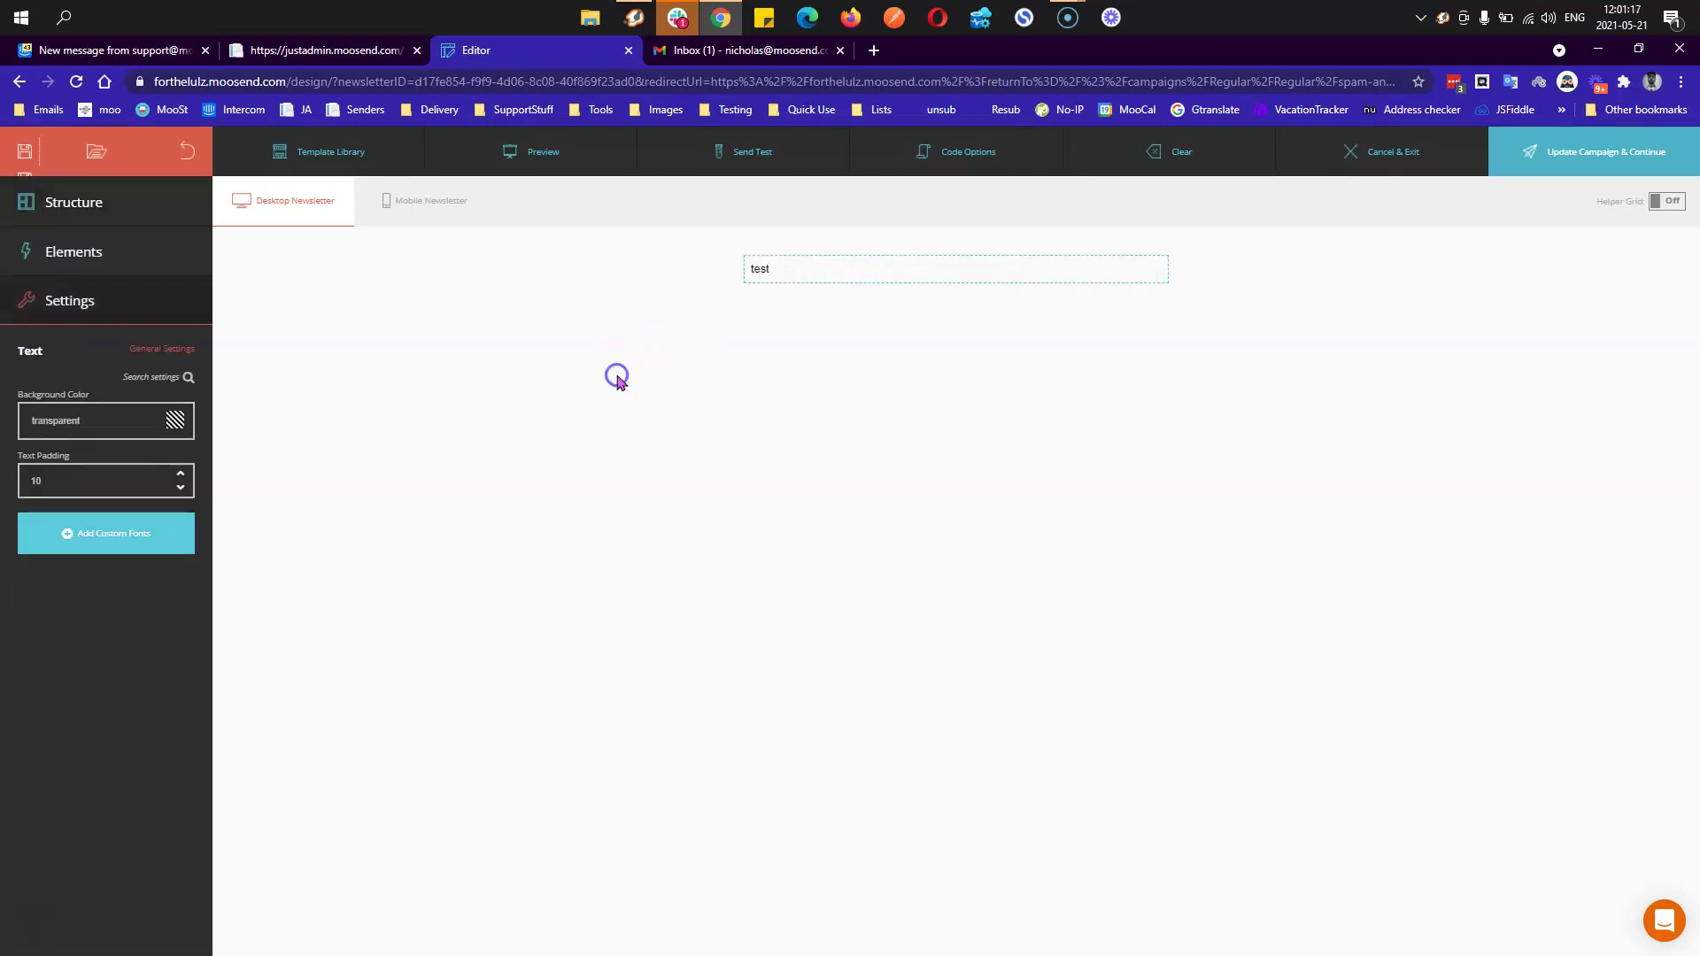
left_click(789, 423)
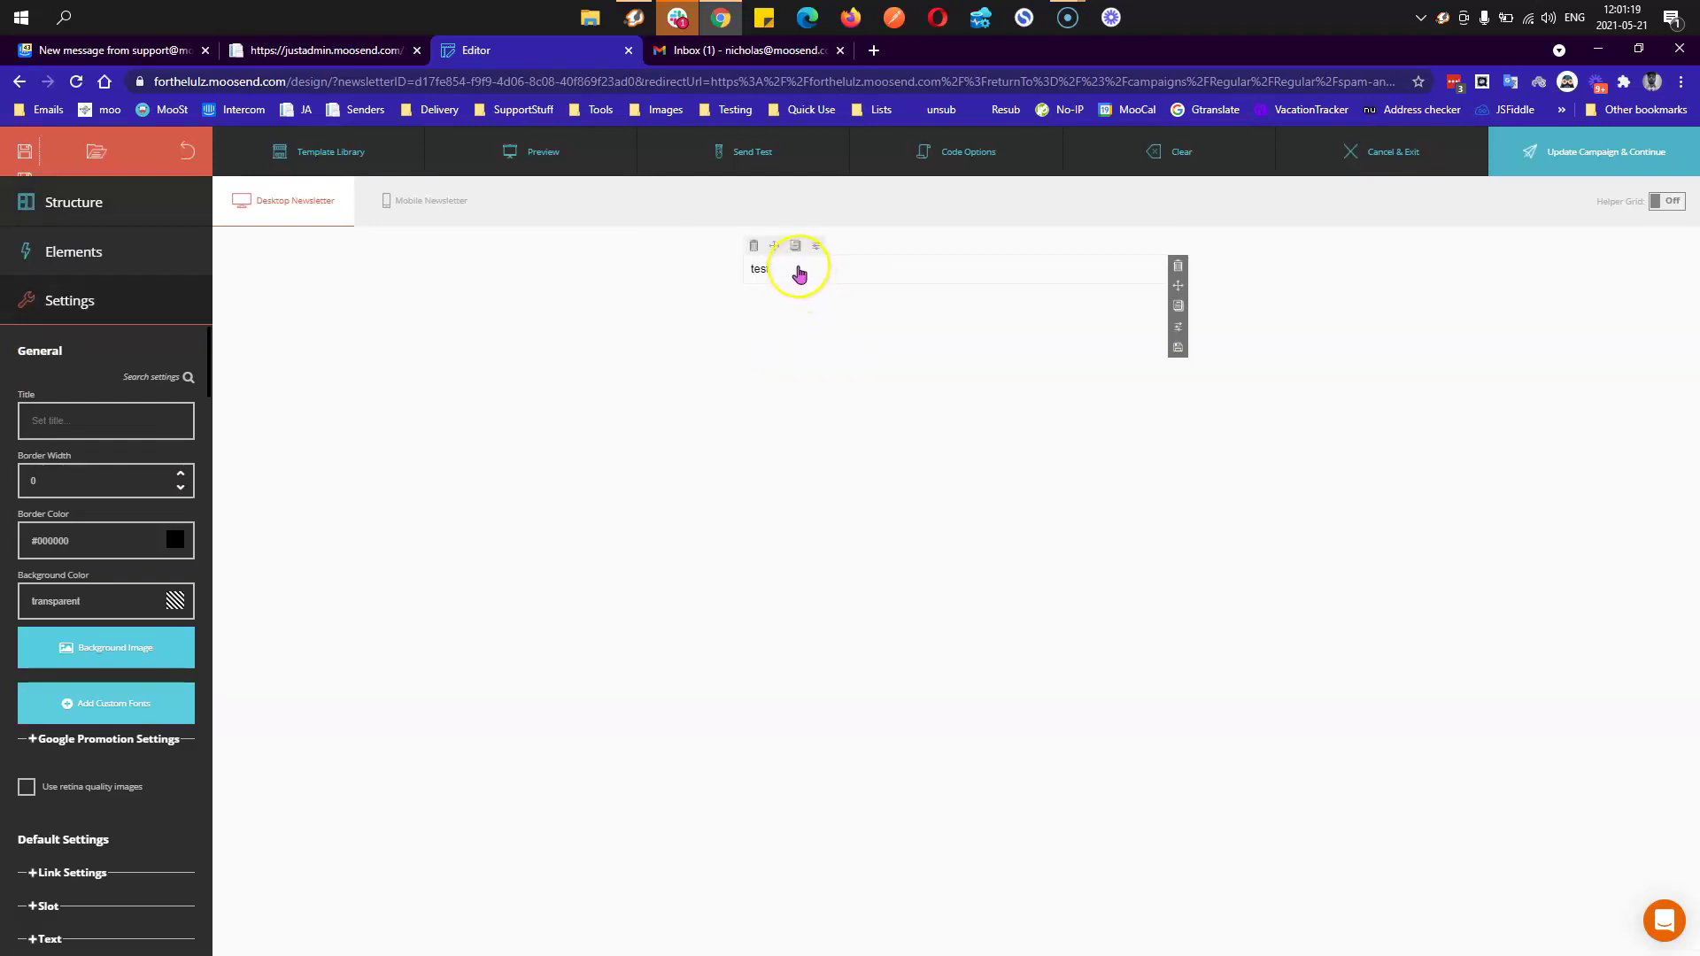
- Add an image element below the "test" text and fill it with the recent cartoon of the orange zero and the lying man
left_click(98, 257)
left_click_drag(85, 299, 897, 333)
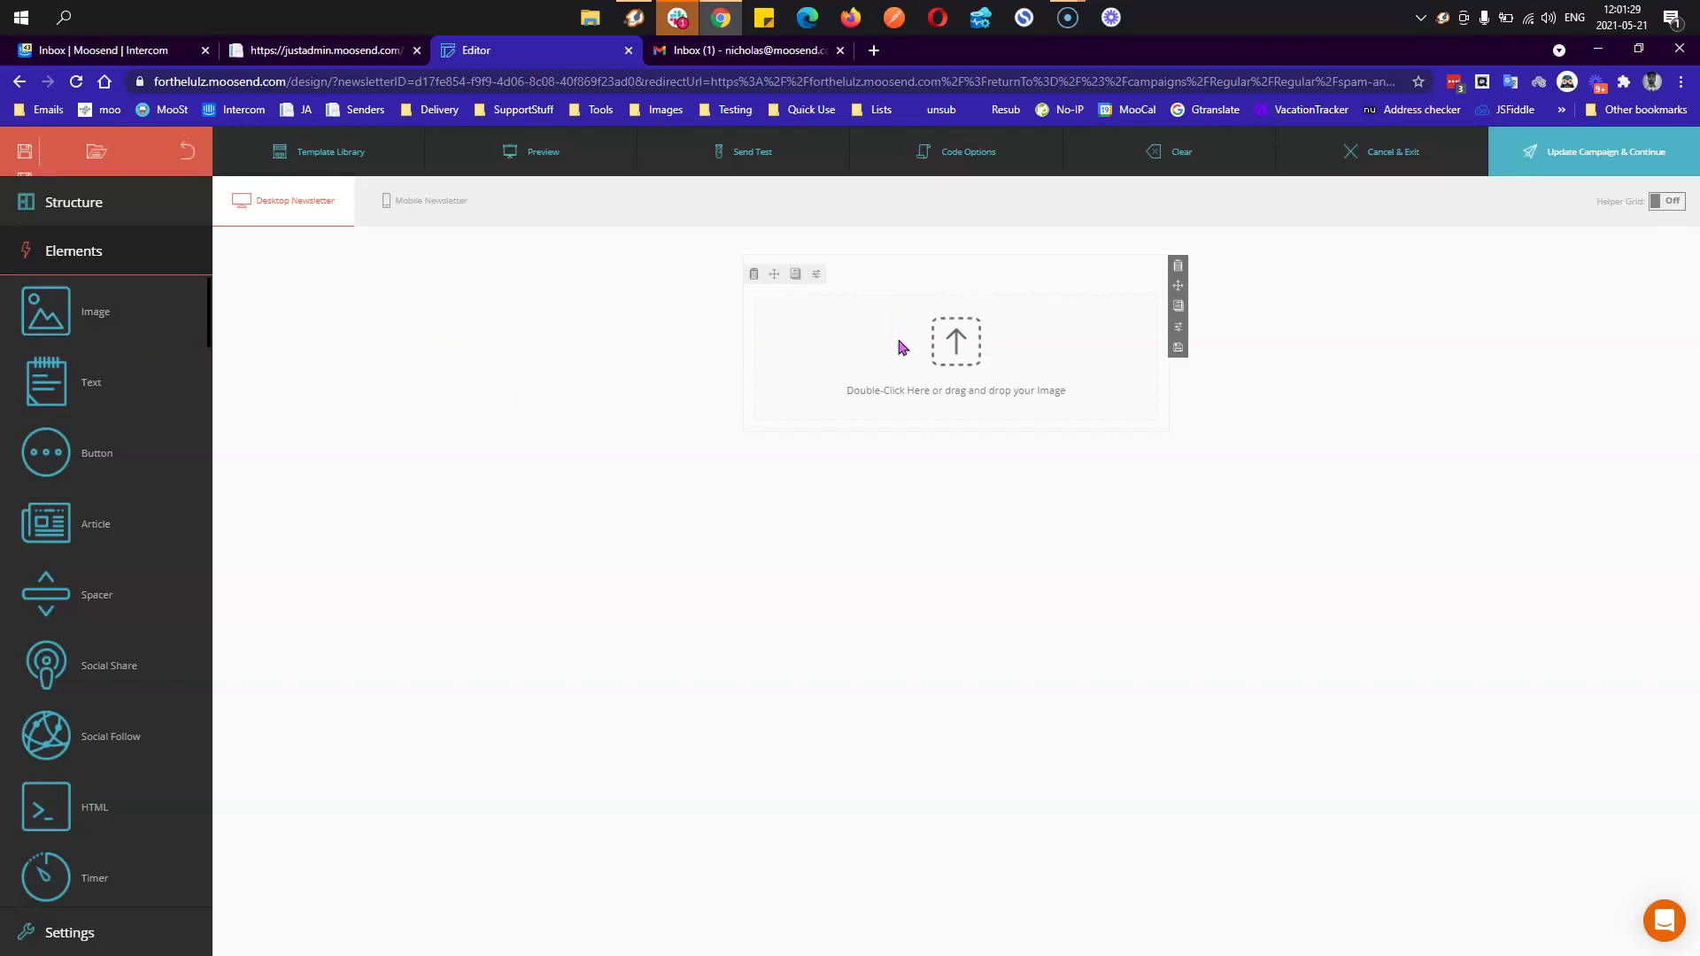
double_click(901, 346)
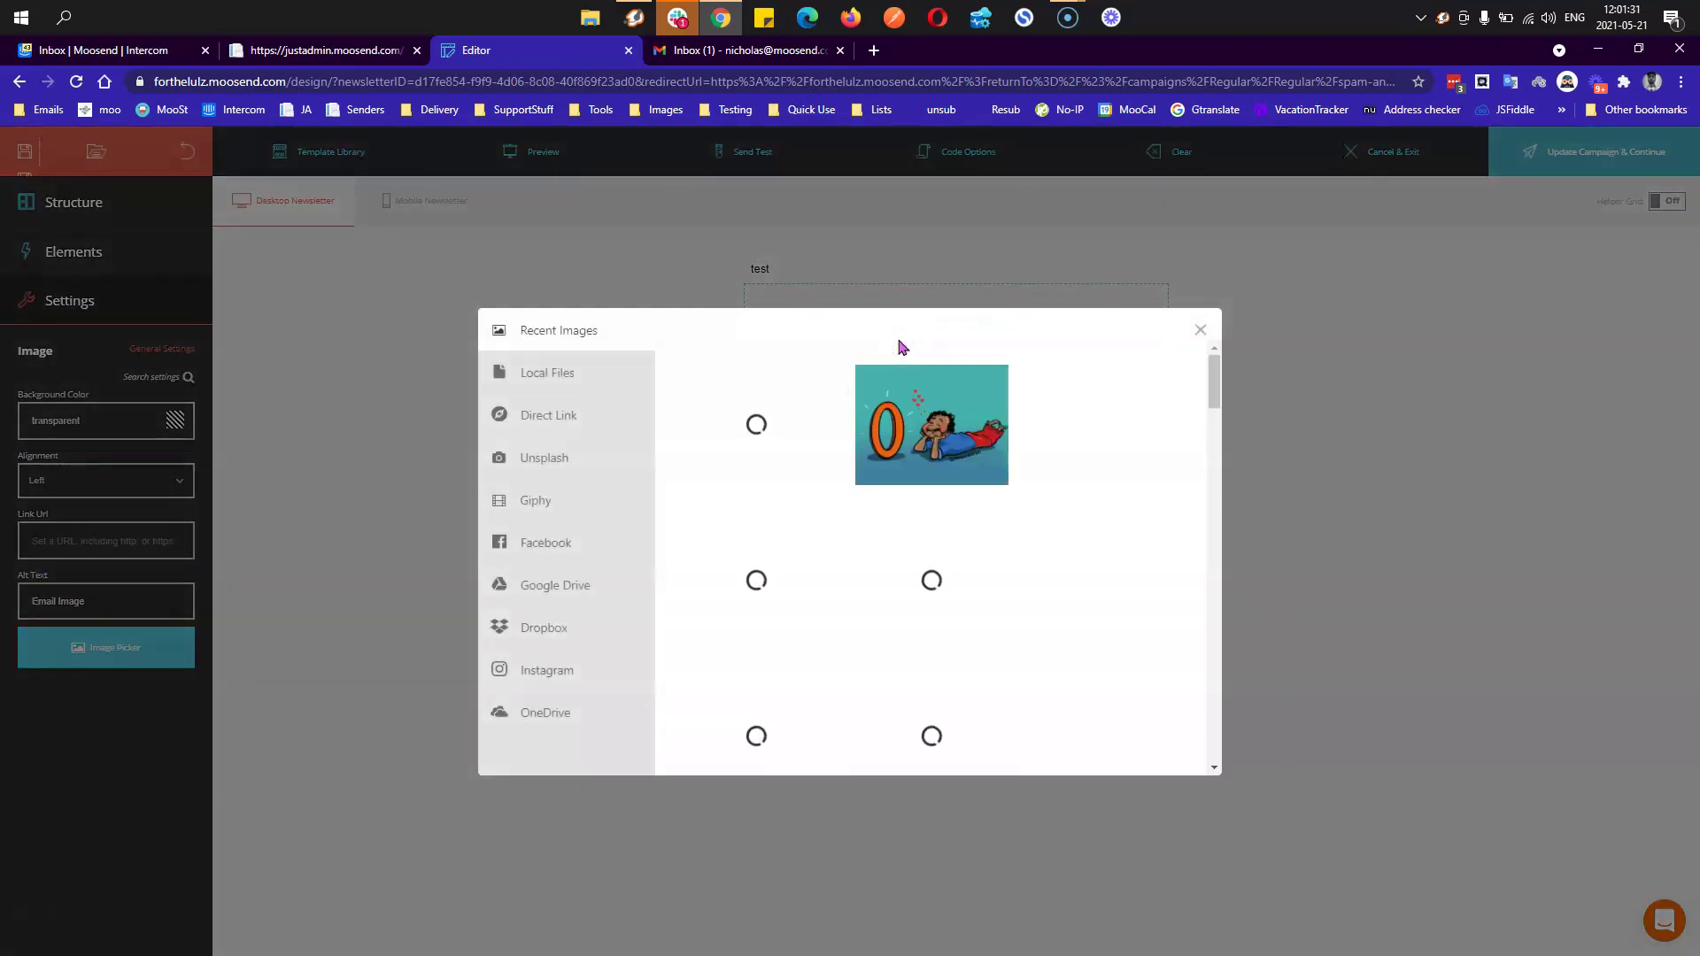
left_click(935, 460)
left_click(519, 493)
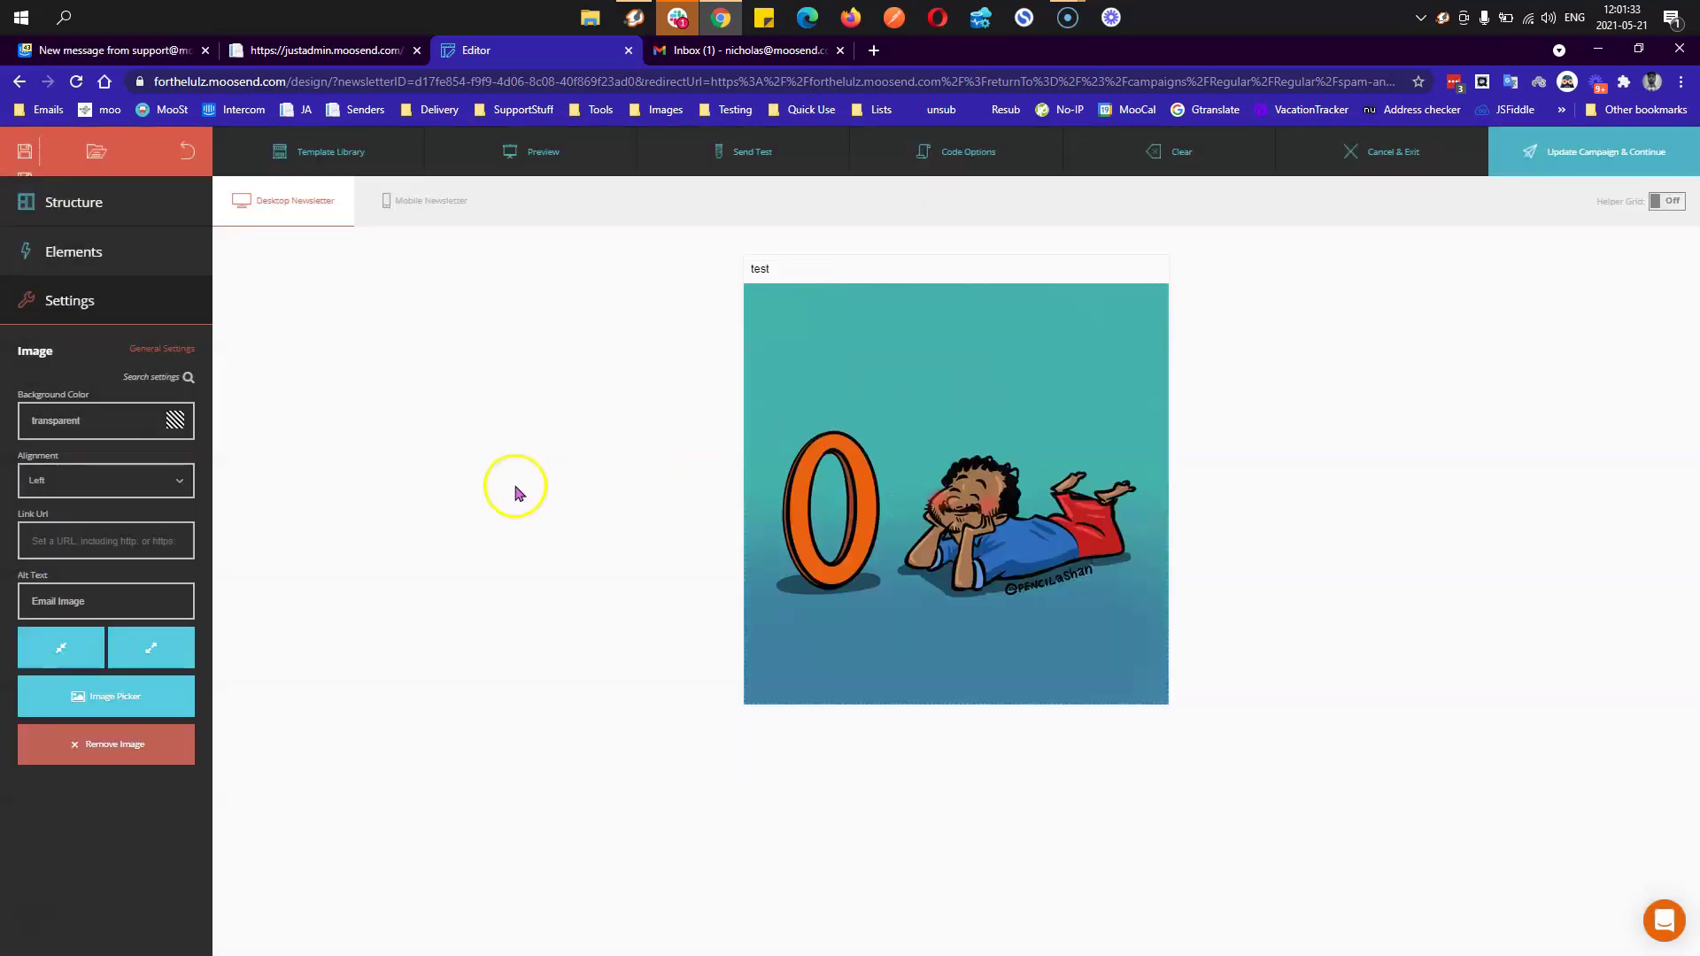
- Add a half-width container below the image and put a text element reading "test" in its left slot
left_click(127, 216)
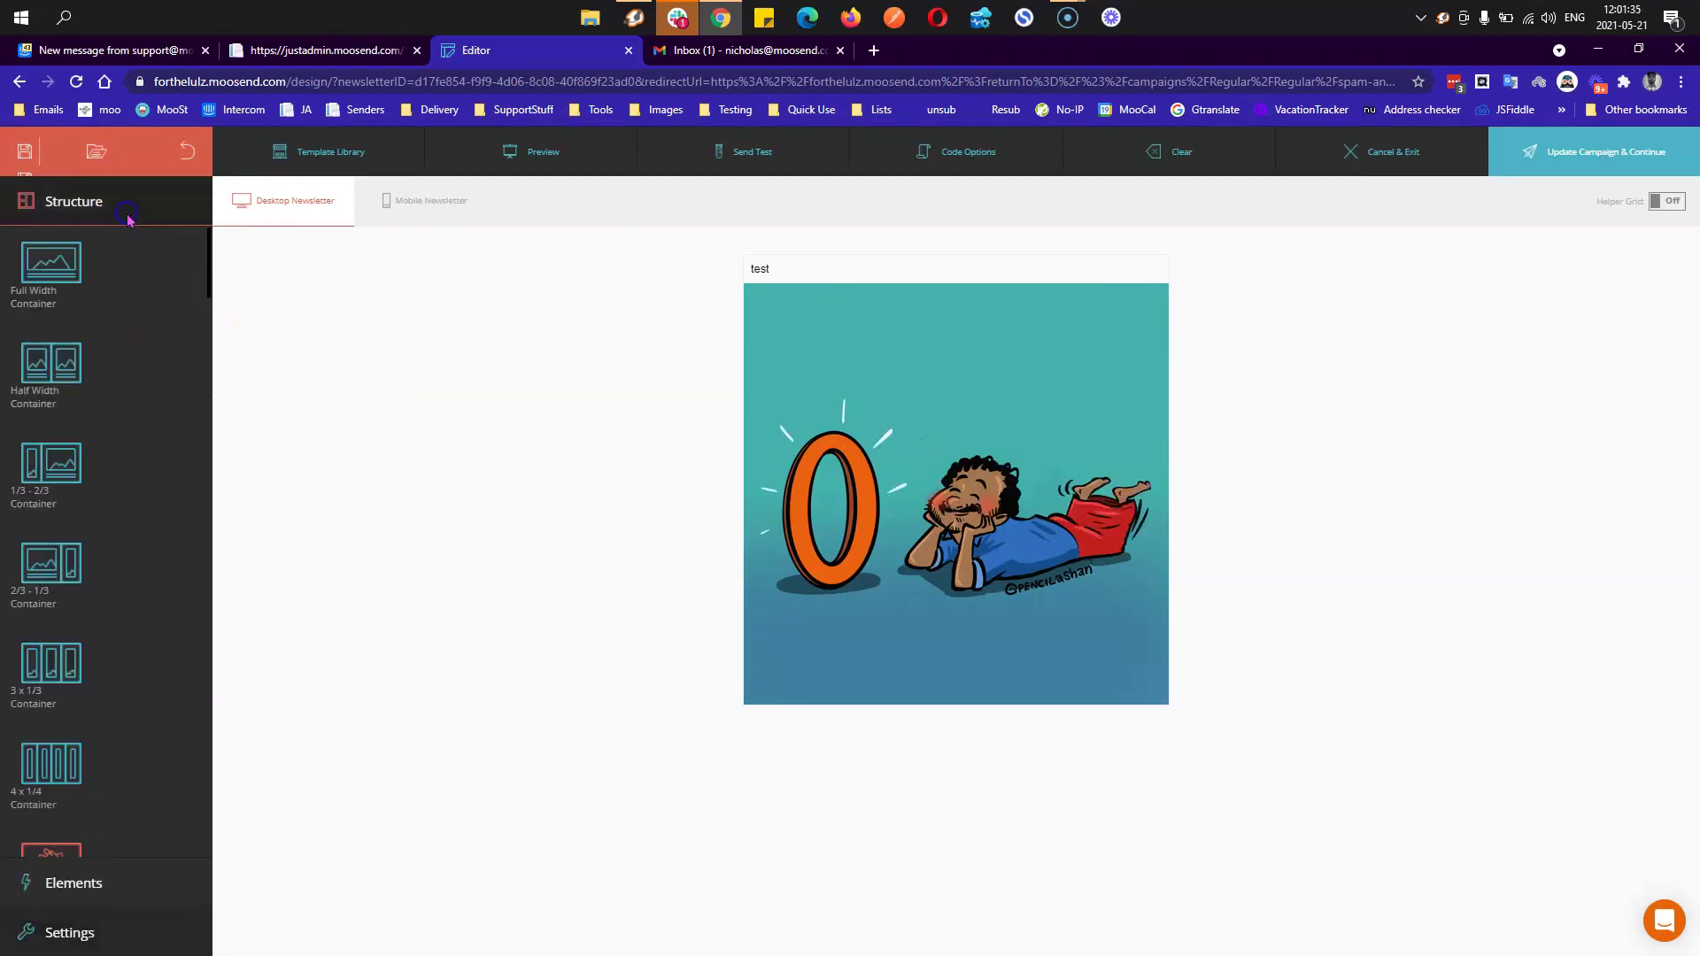
left_click_drag(86, 370, 944, 748)
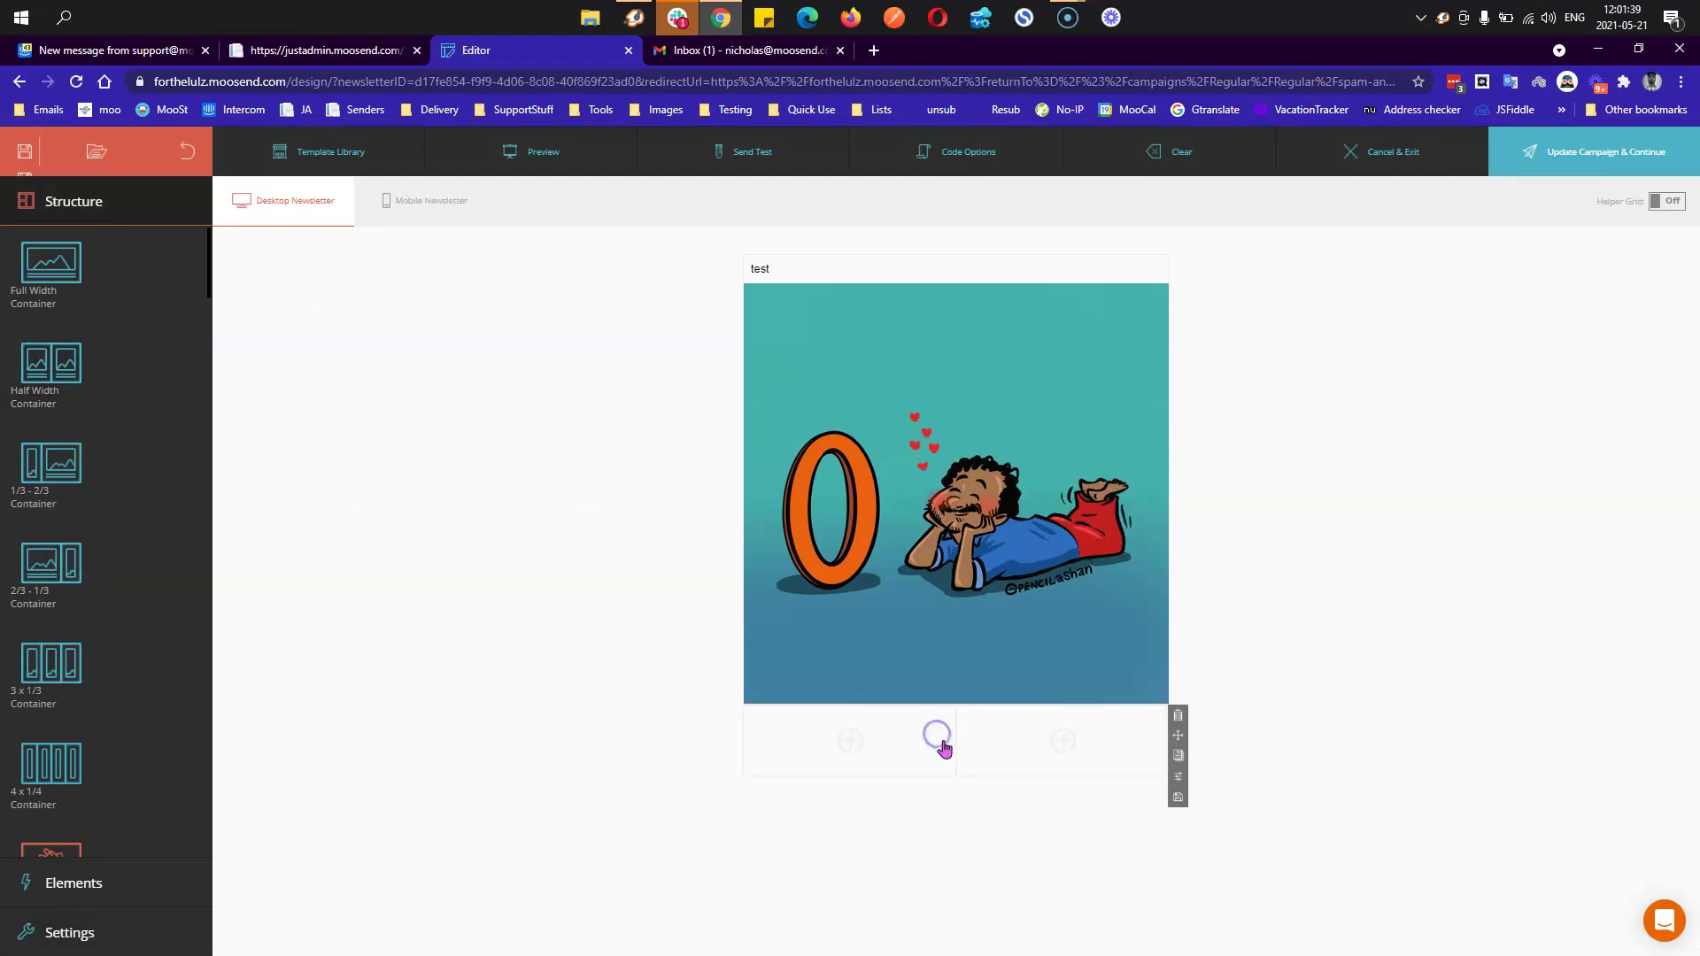
left_click(859, 756)
left_click(827, 746)
left_click(829, 742)
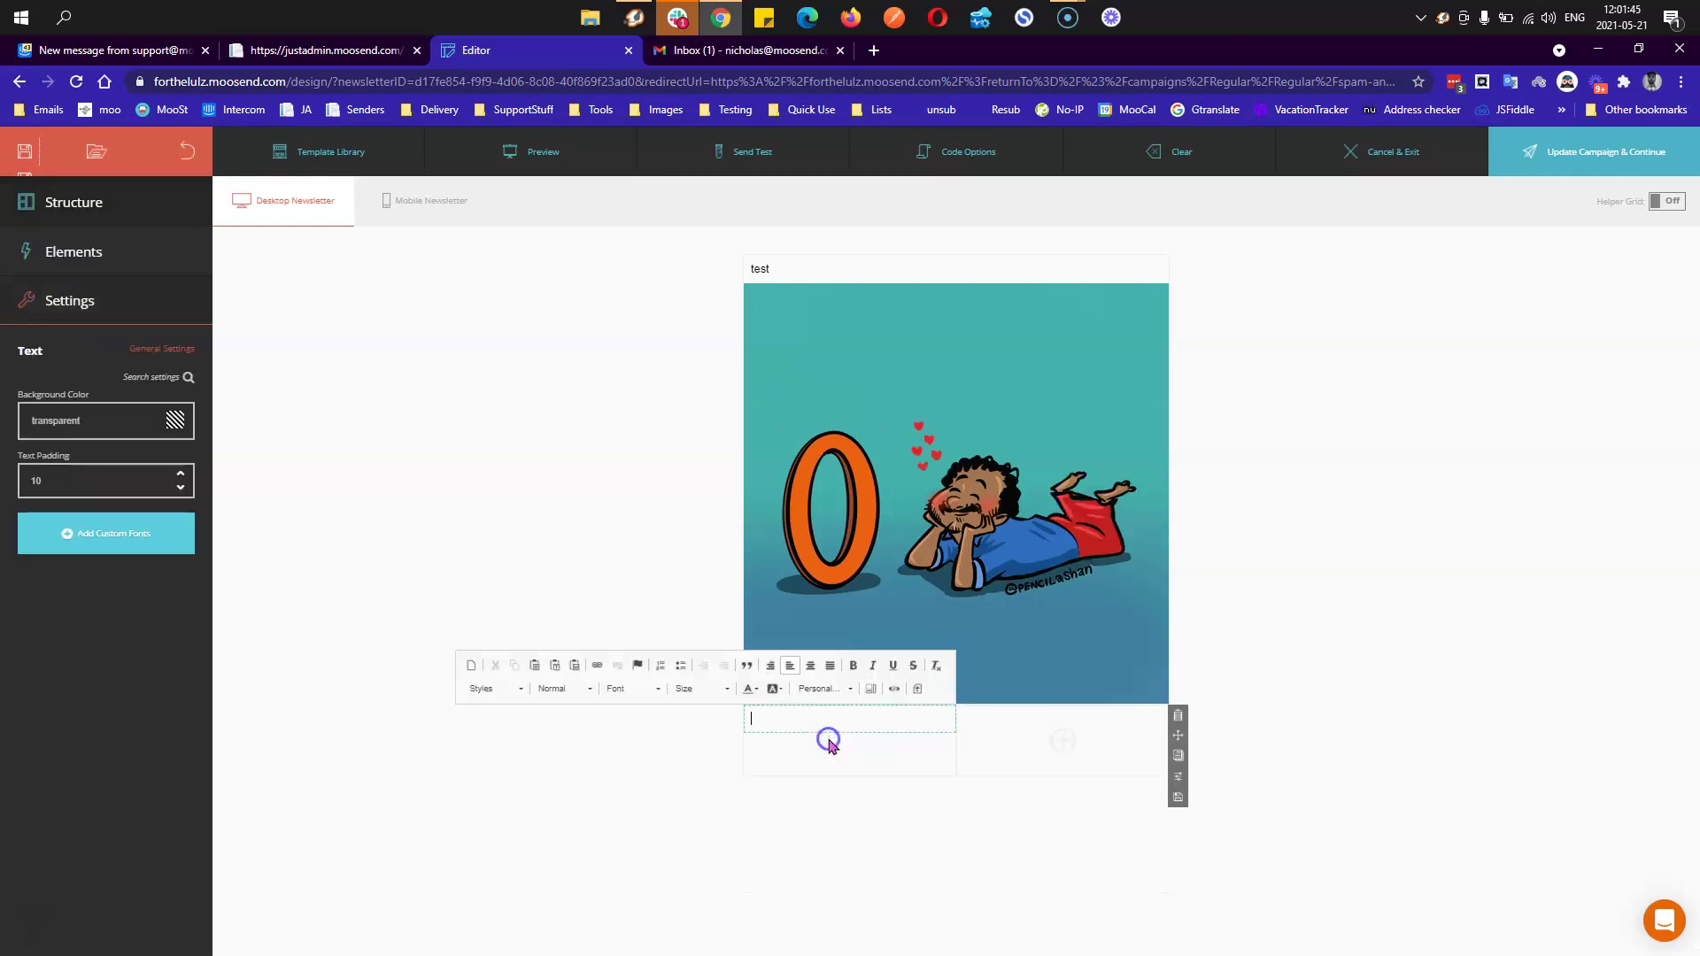
left_click(841, 837)
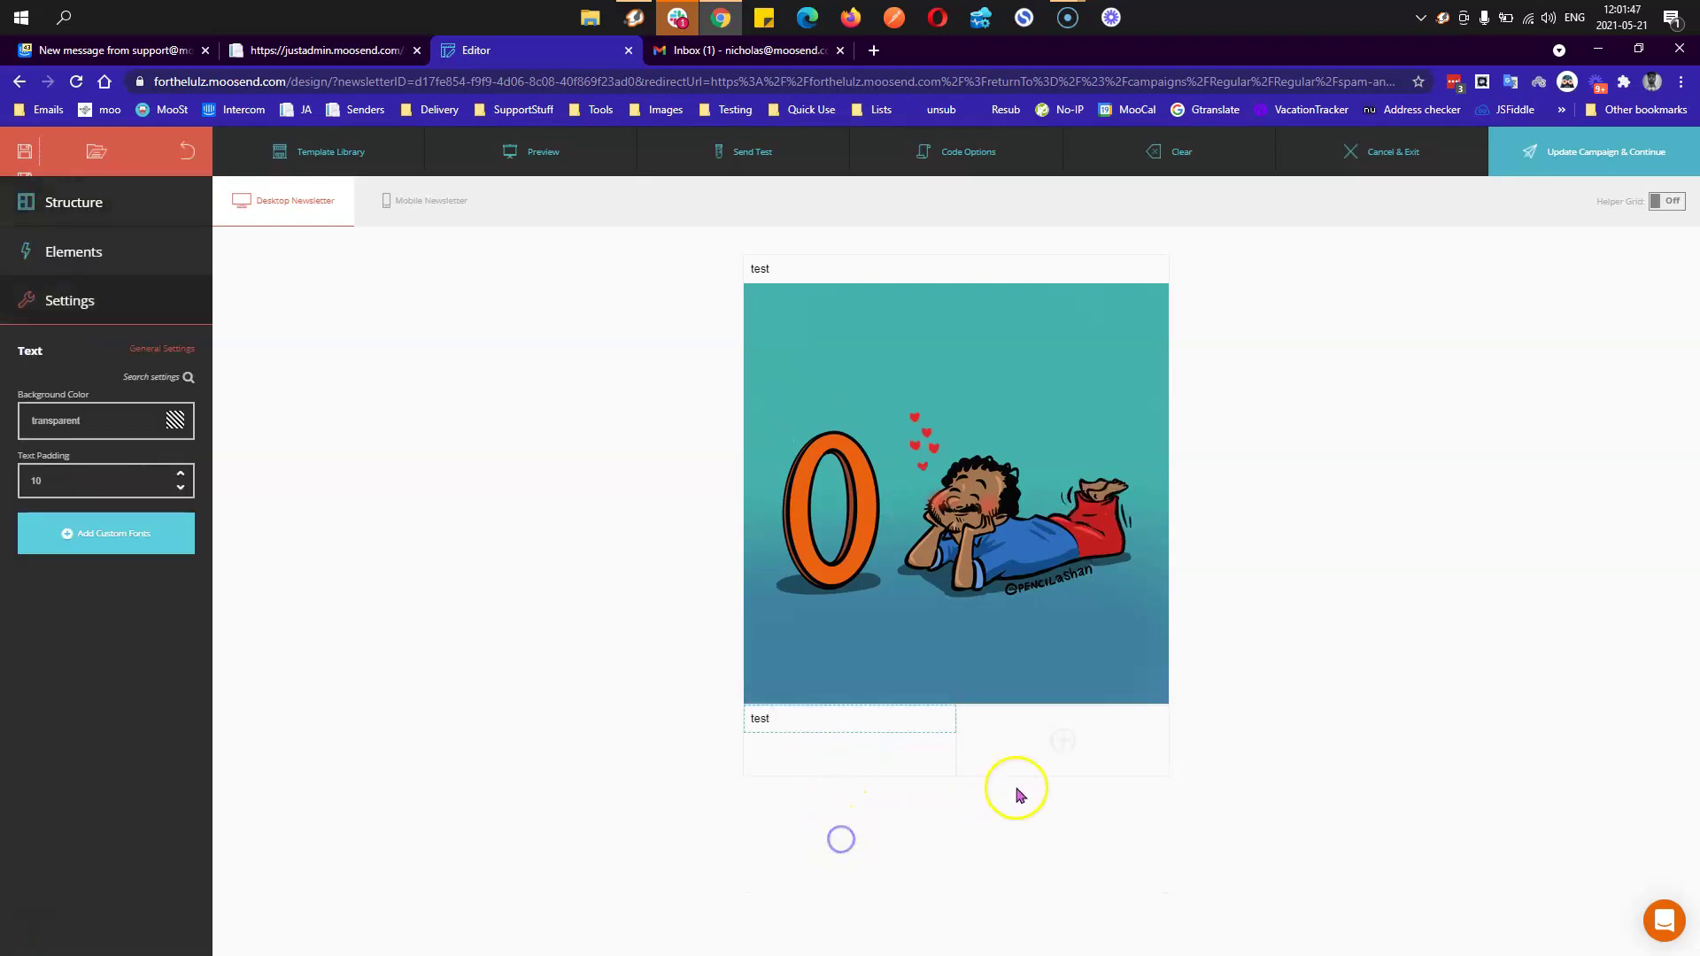
- Add an image element to the half-width container's right slot and fill it with the recent "Thursday Friday" picture
left_click(1059, 748)
left_click(980, 730)
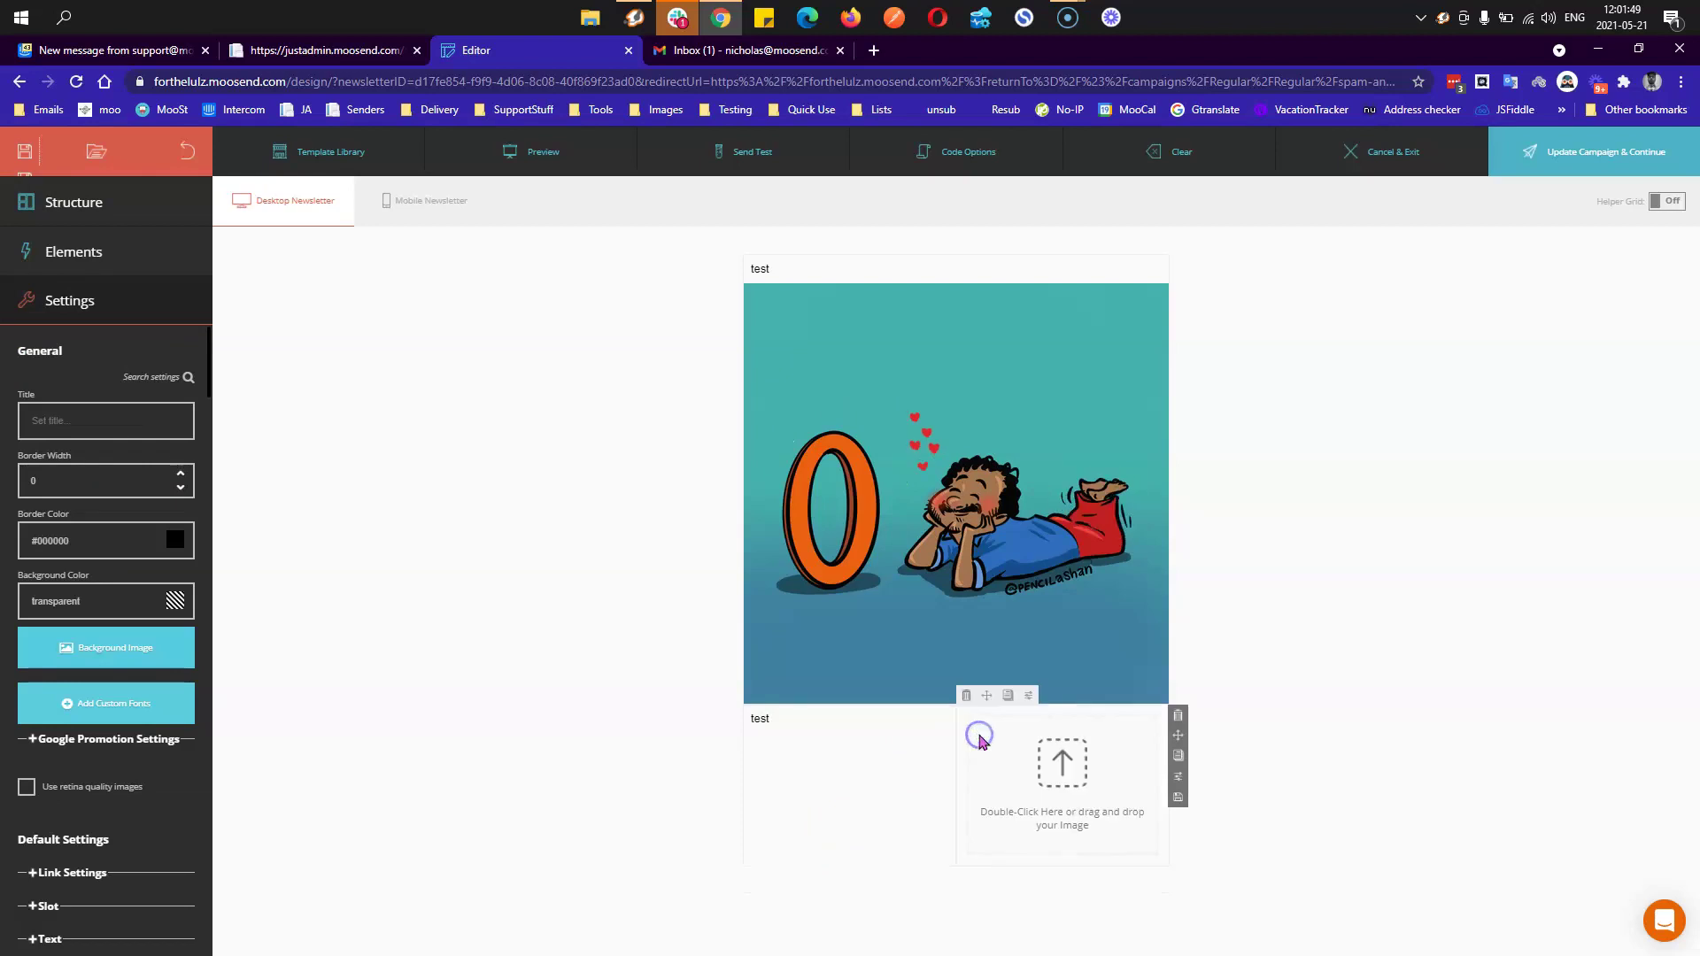
double_click(1050, 763)
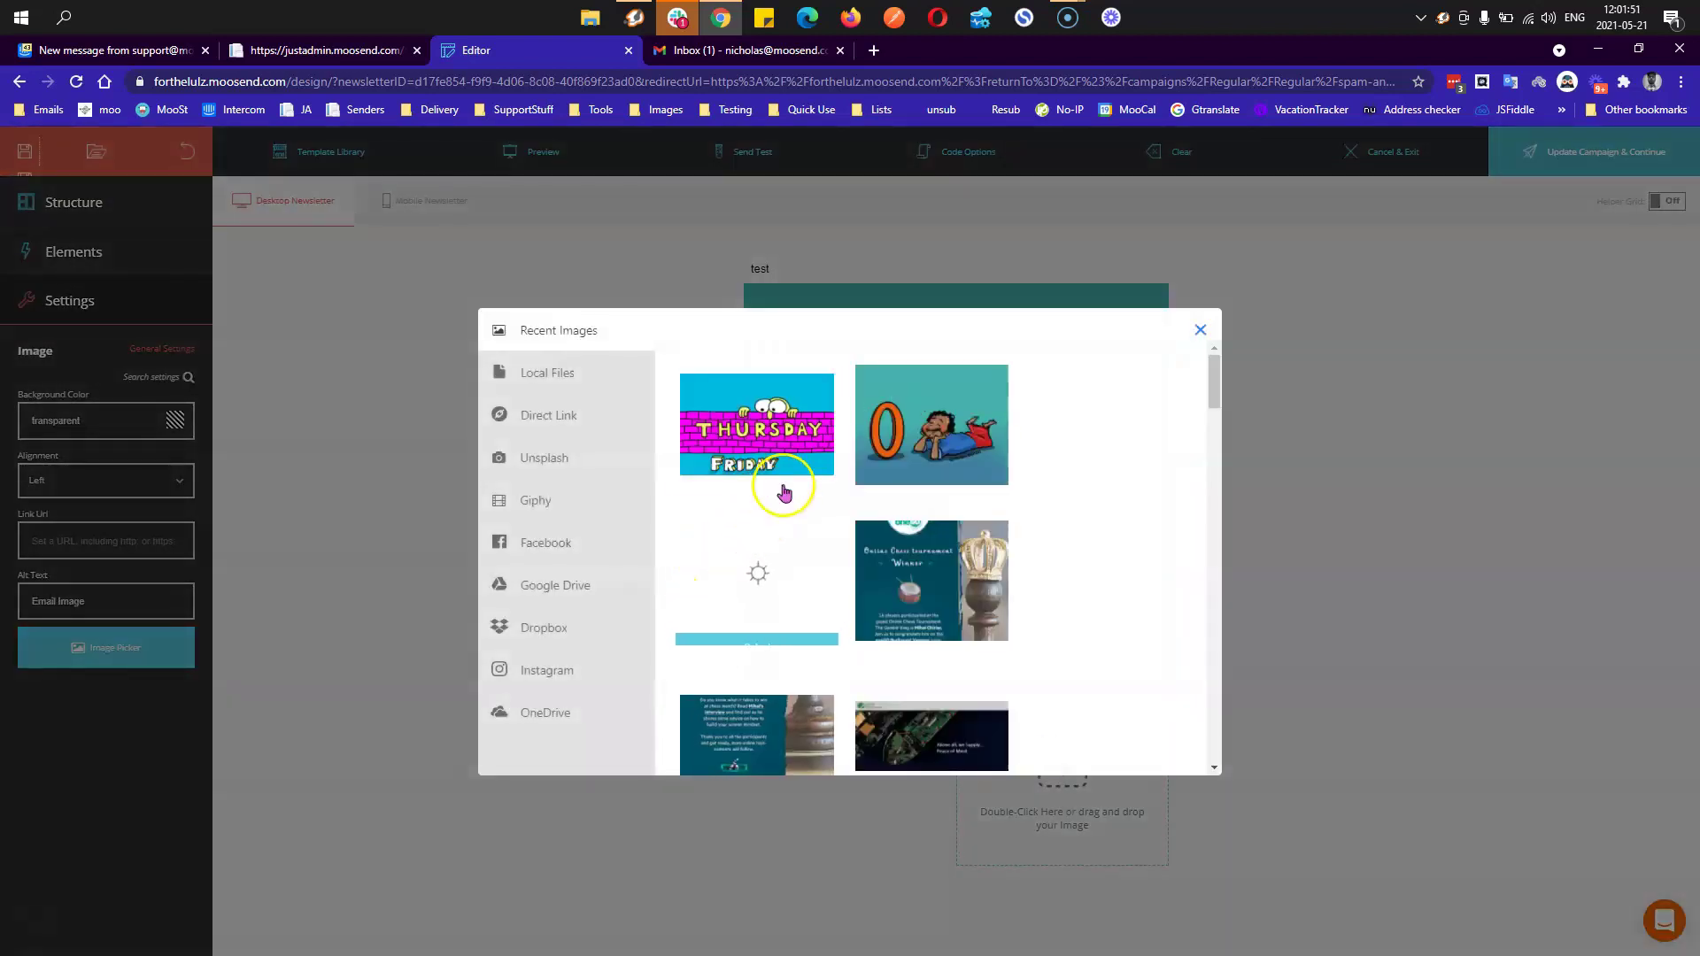
left_click(757, 482)
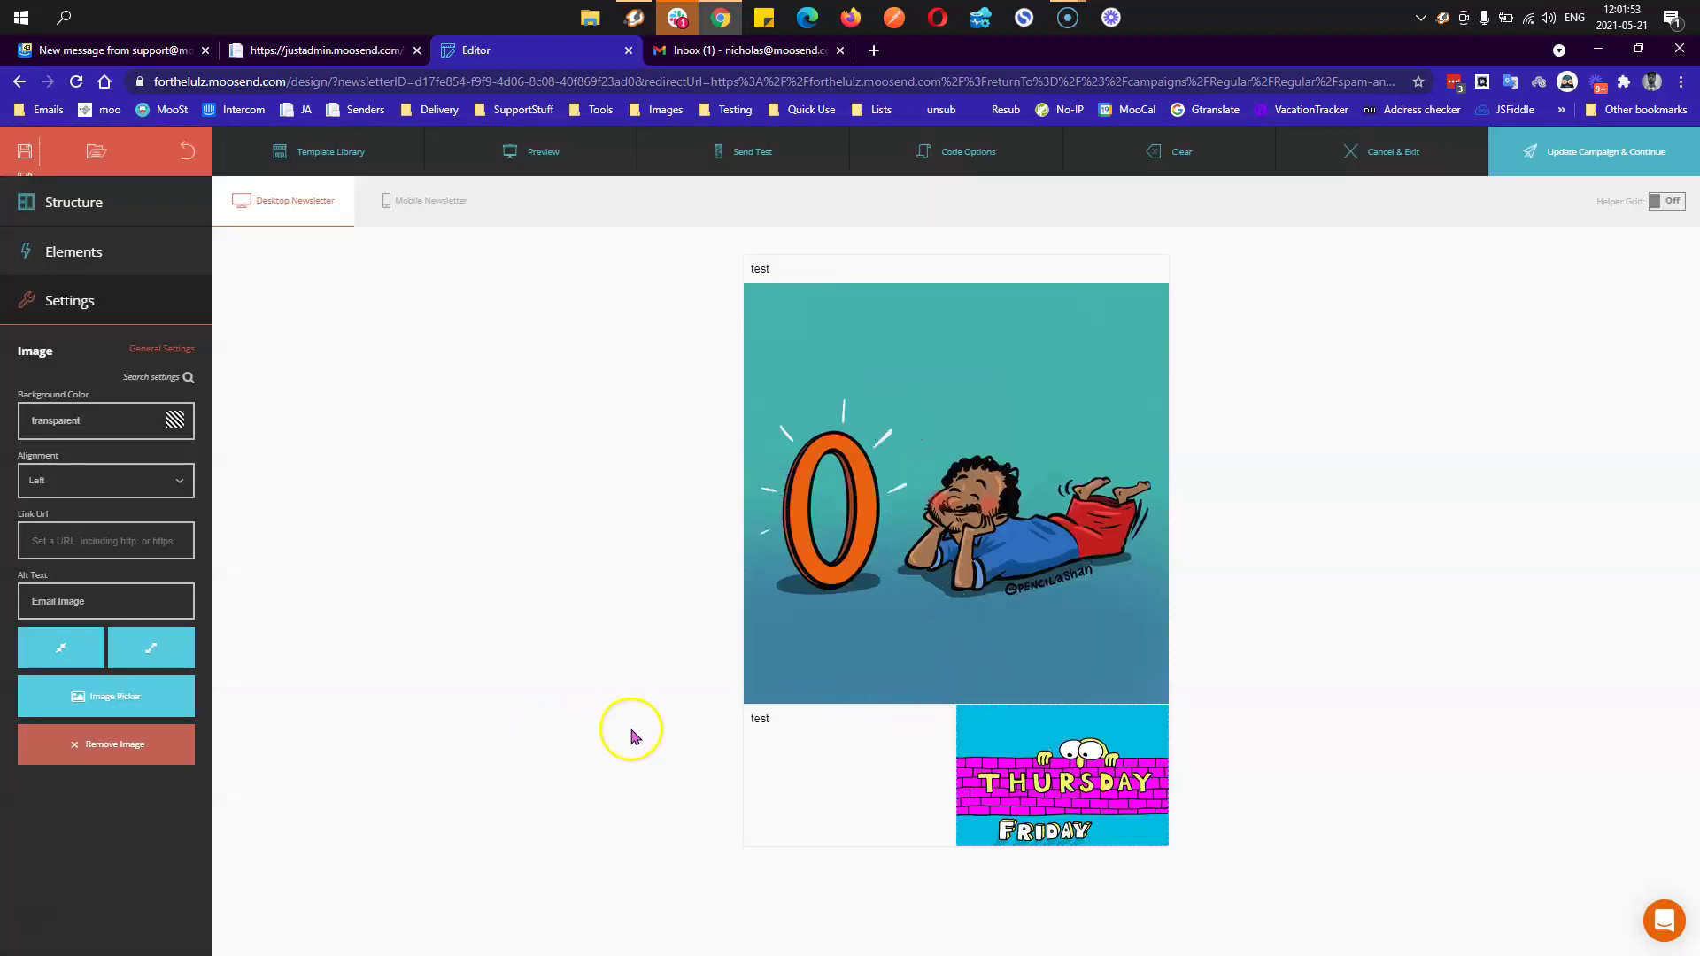
left_click(560, 693)
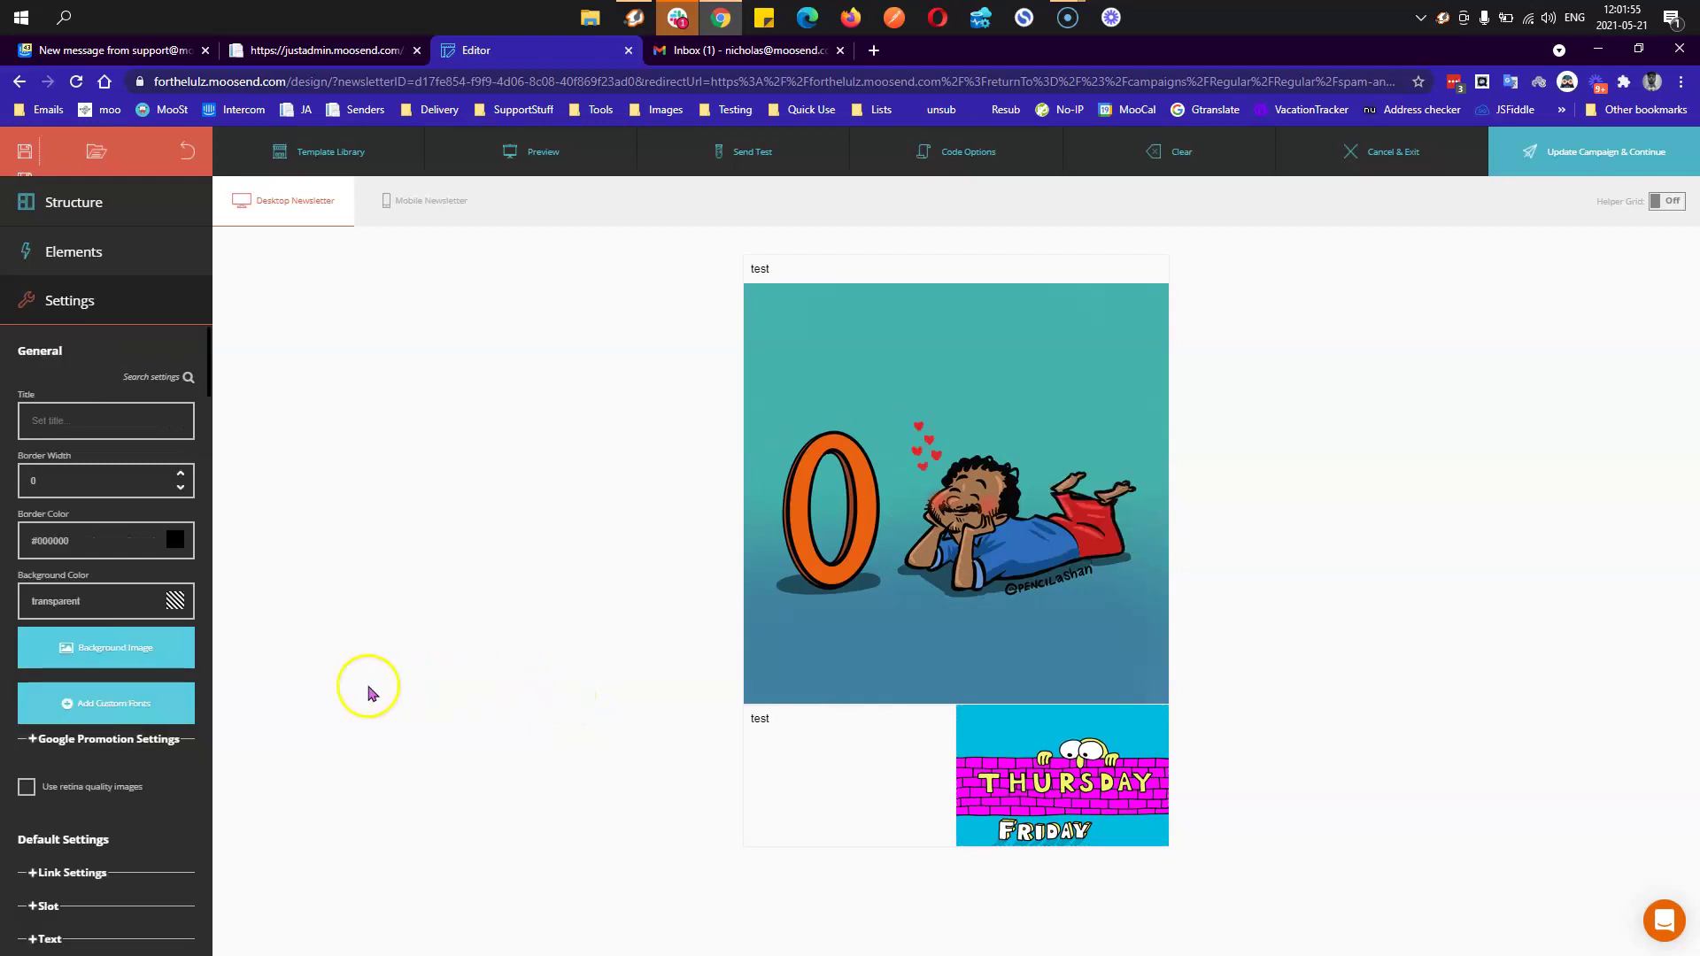
- Browse the available structure containers and add the saved "unsubscribe link" block below the newsletter's half-width container
left_click(93, 201)
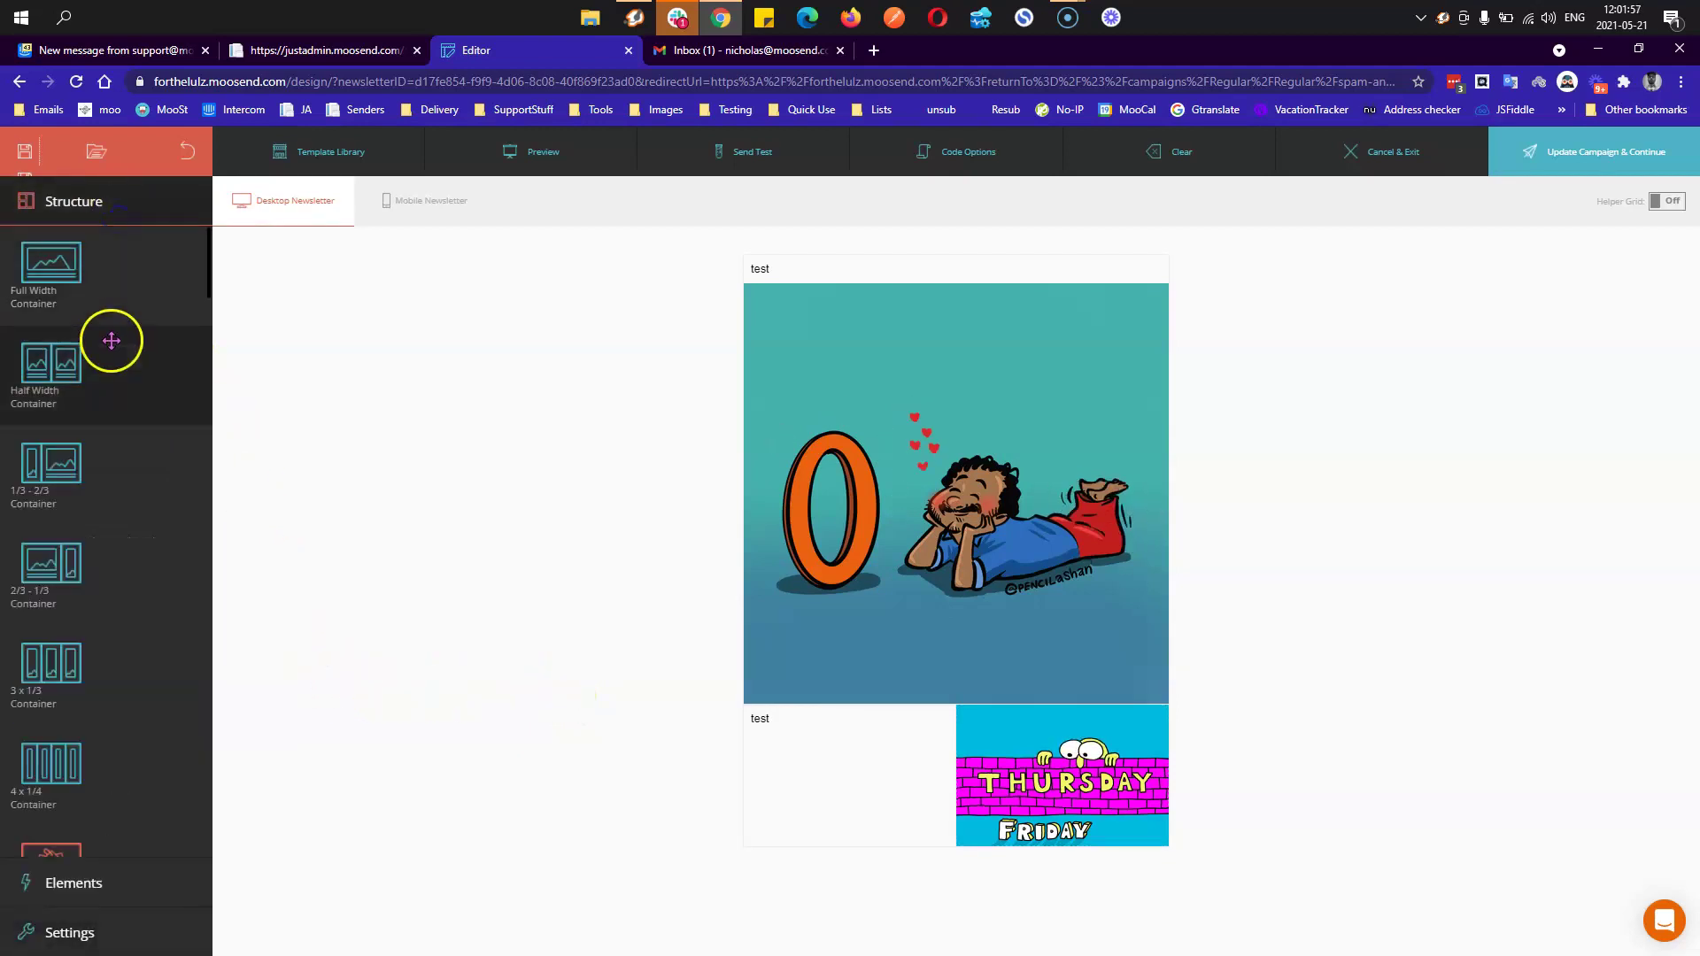
scroll(146, 602, "down", 10)
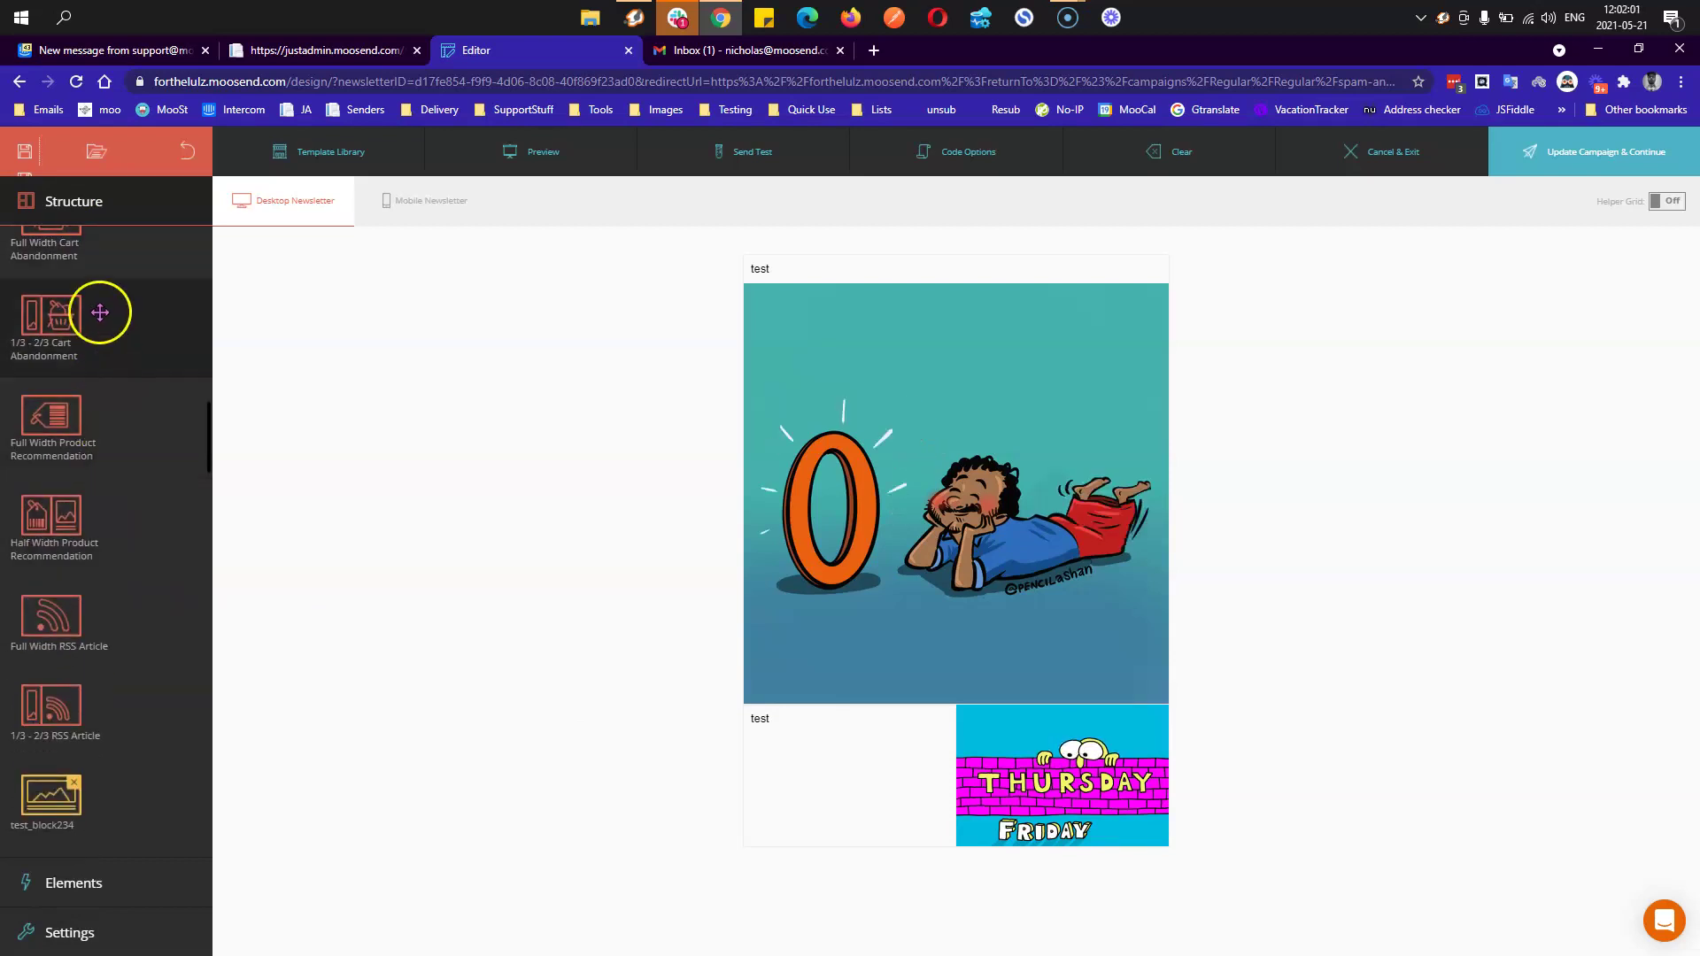
scroll(108, 666, "up", 2)
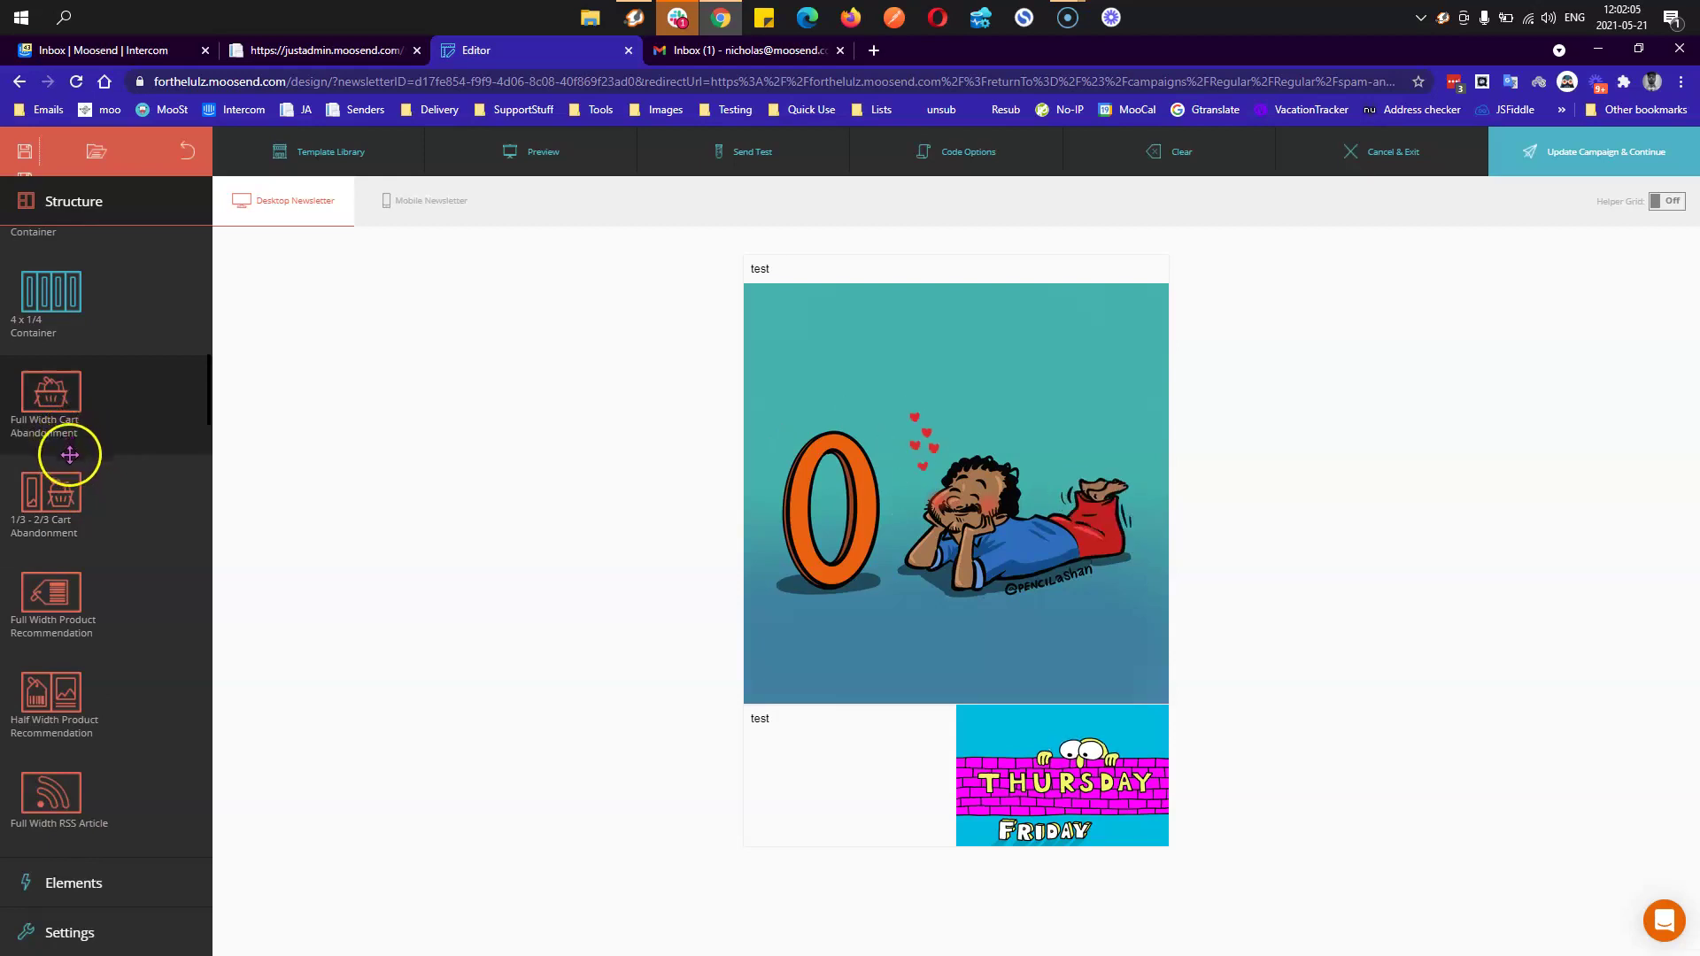
left_click(72, 527)
scroll(69, 540, "down", 4)
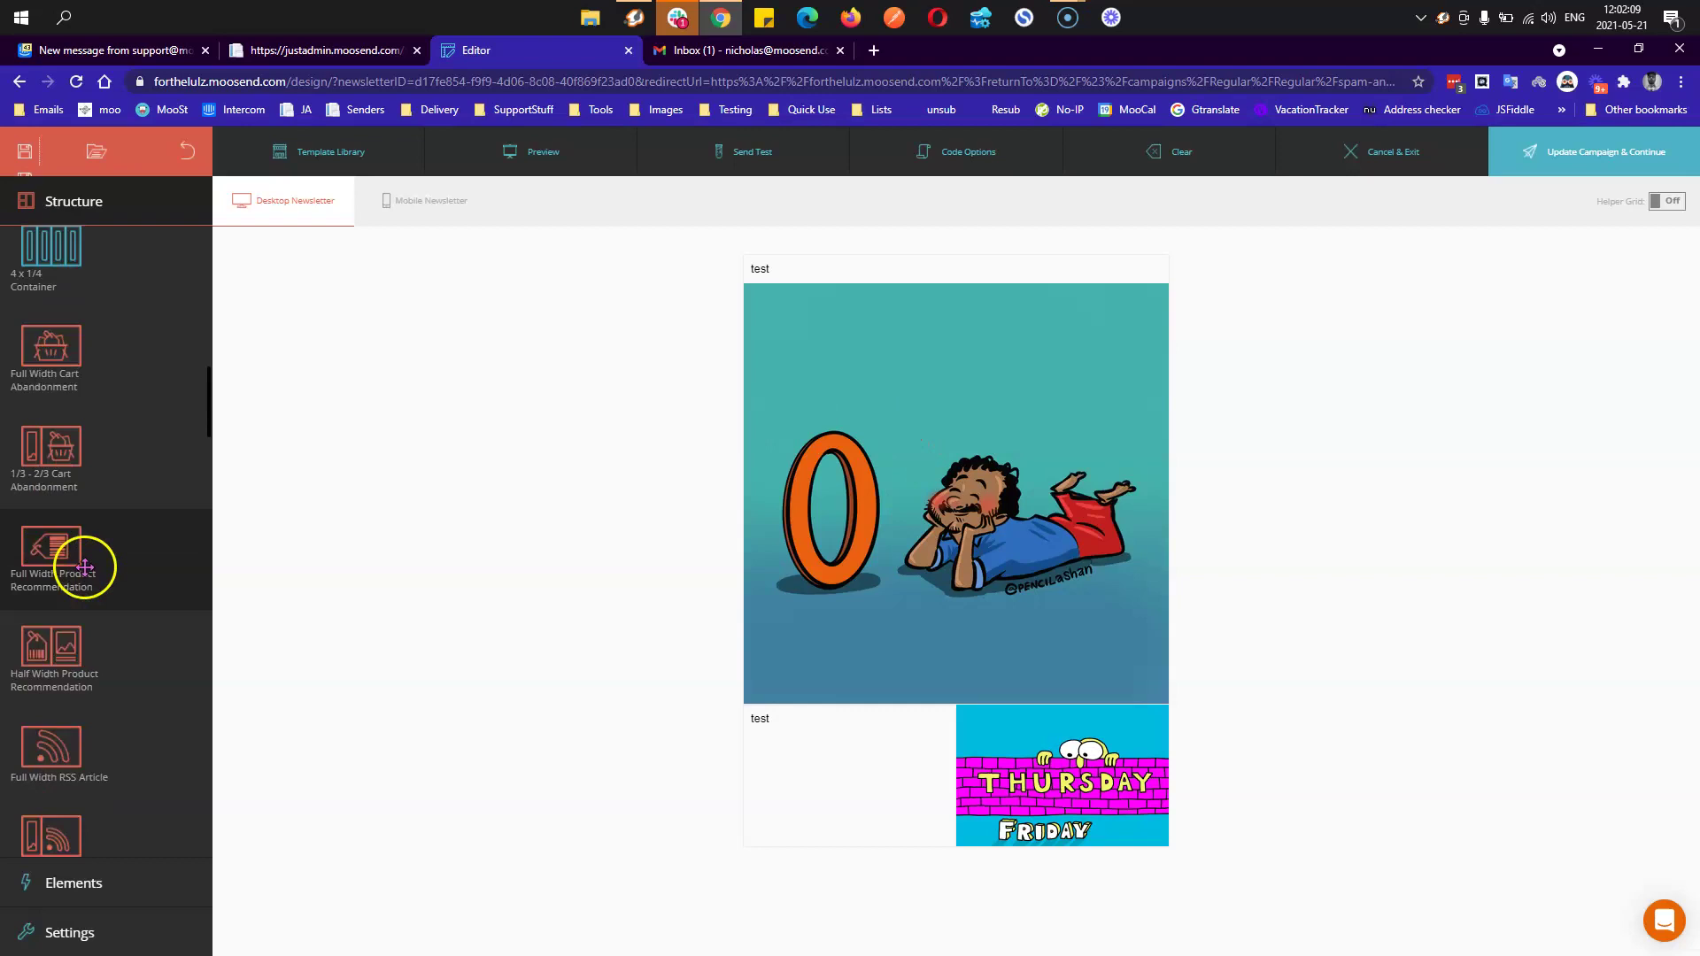
scroll(93, 562, "down", 3)
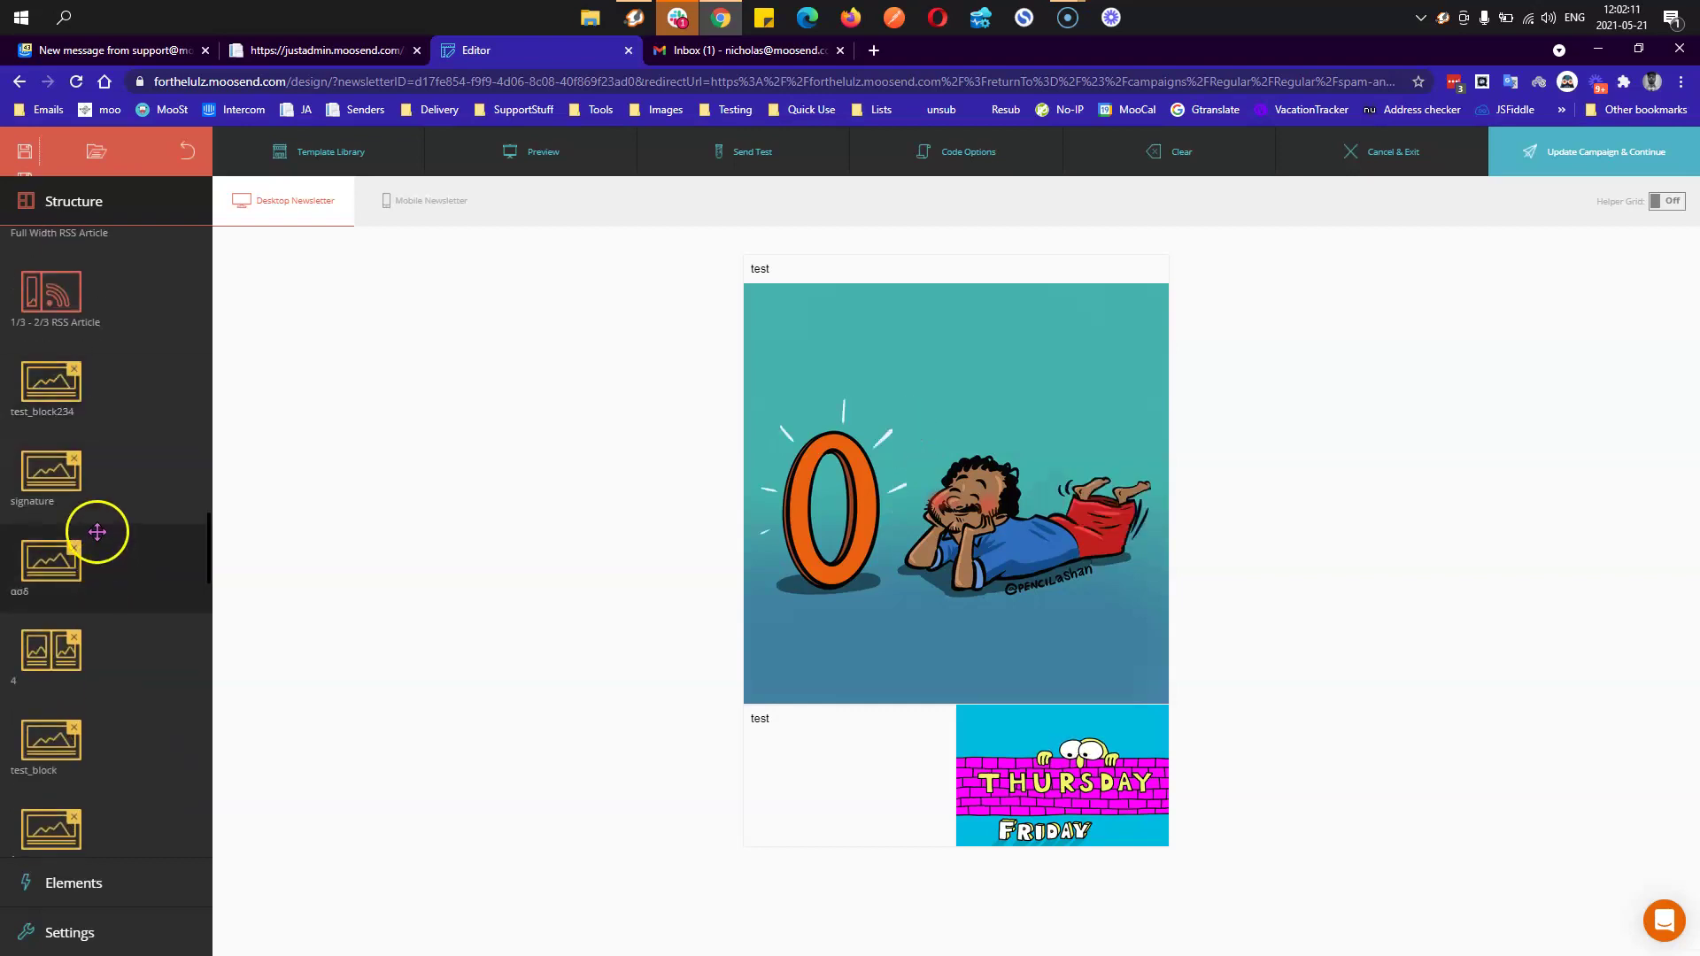
scroll(75, 631, "down", 5)
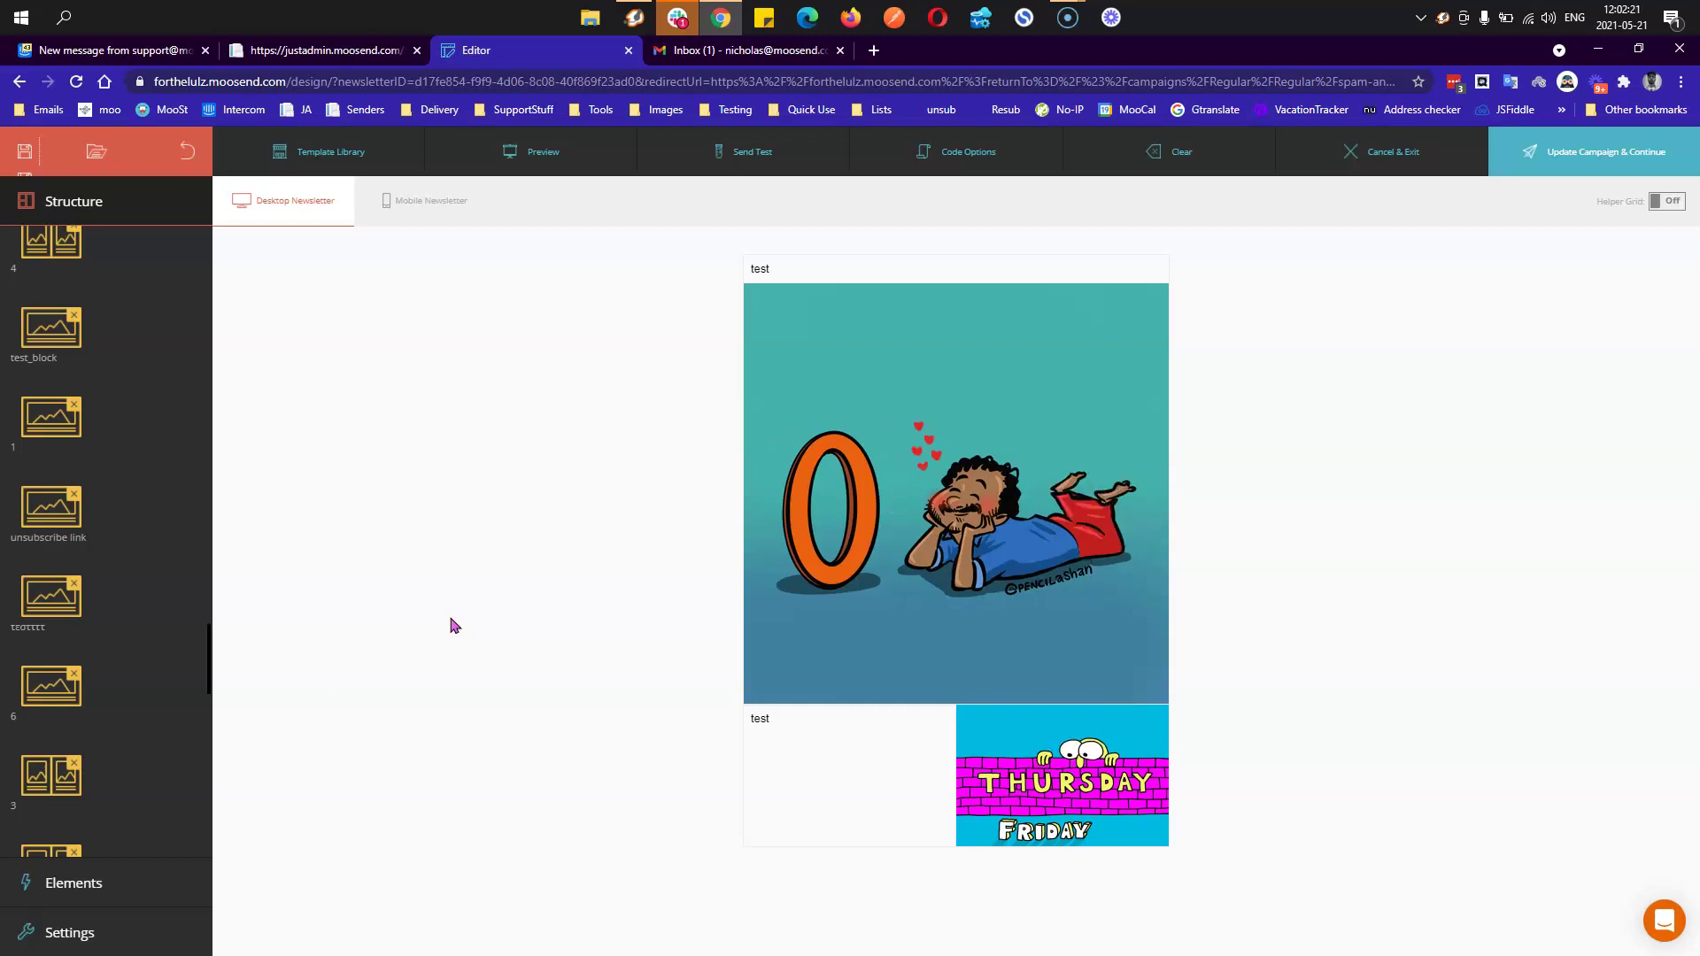
left_click_drag(42, 516, 1009, 897)
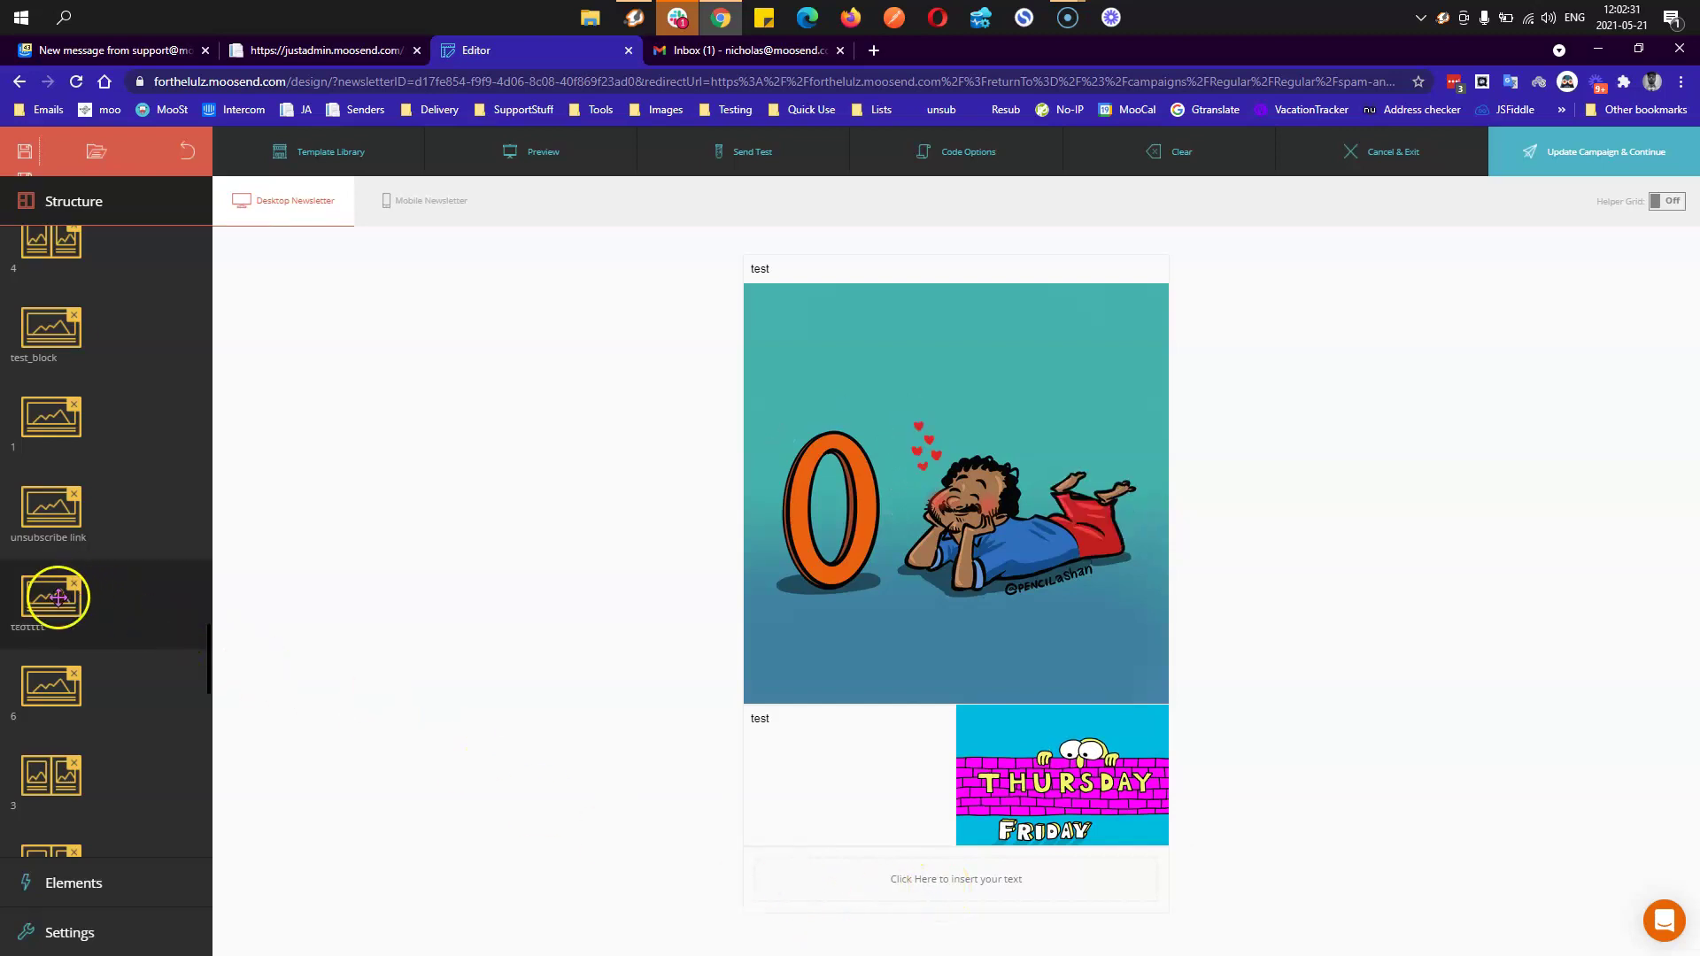
- Insert the saved block "6" directly below the half-width container and check its content in the newsletter
left_click_drag(45, 682, 953, 876)
scroll(975, 900, "down", 3)
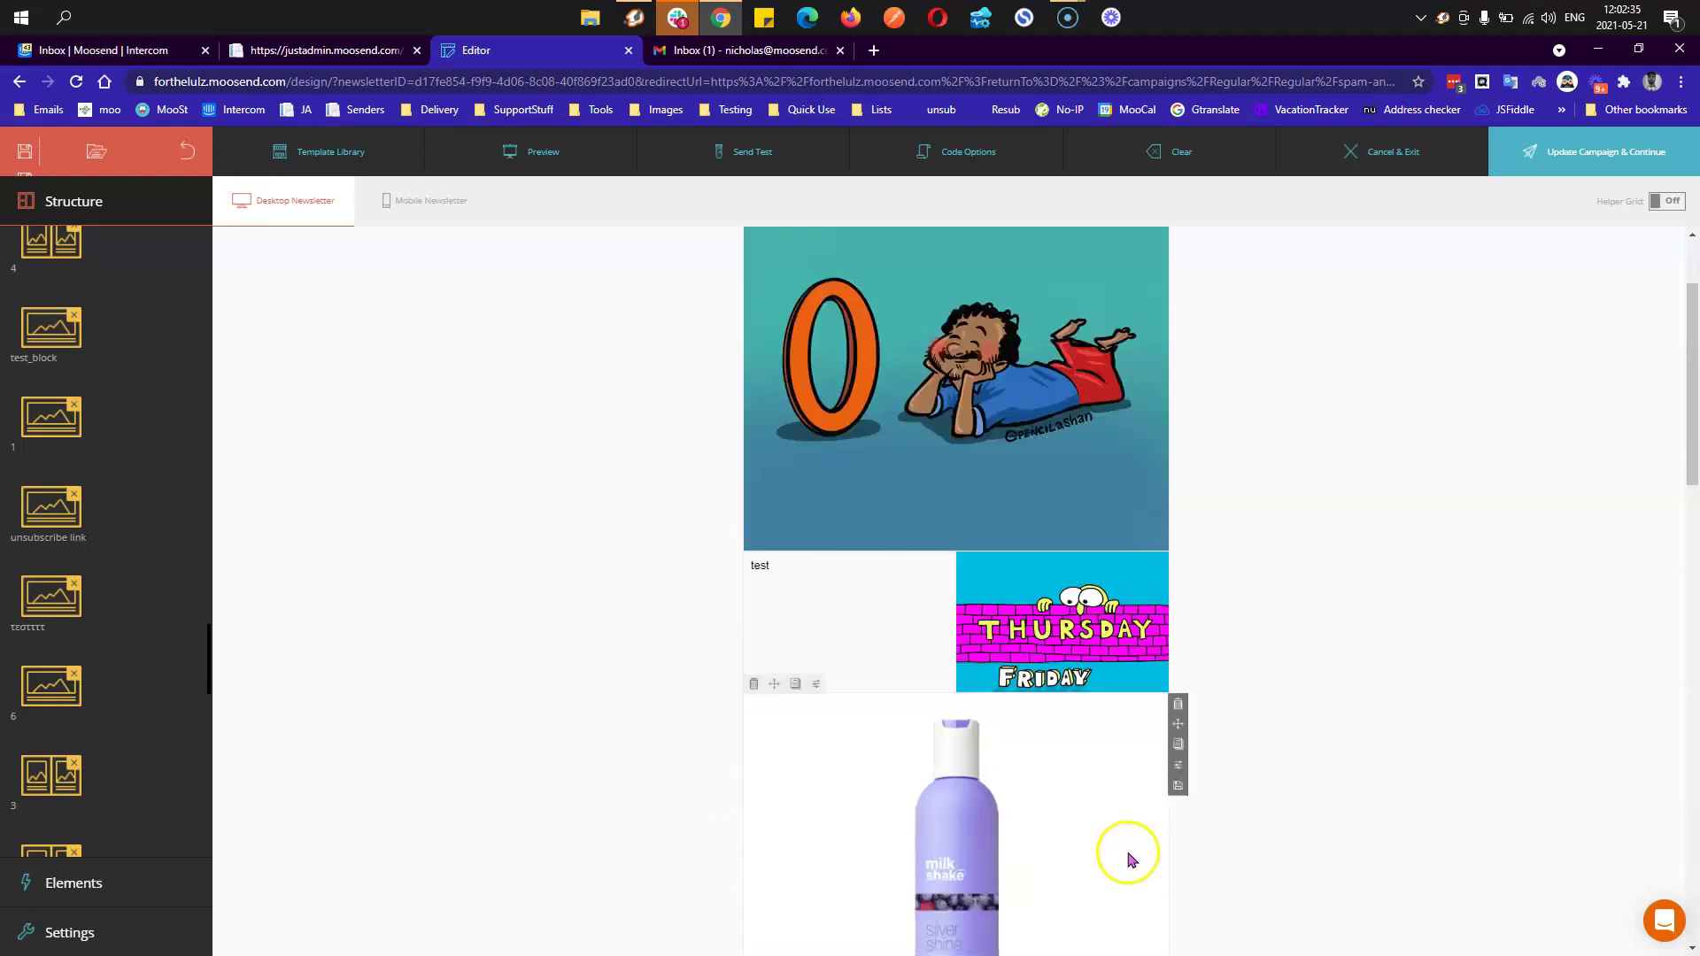
scroll(975, 759, "down", 4)
scroll(979, 744, "up", 7)
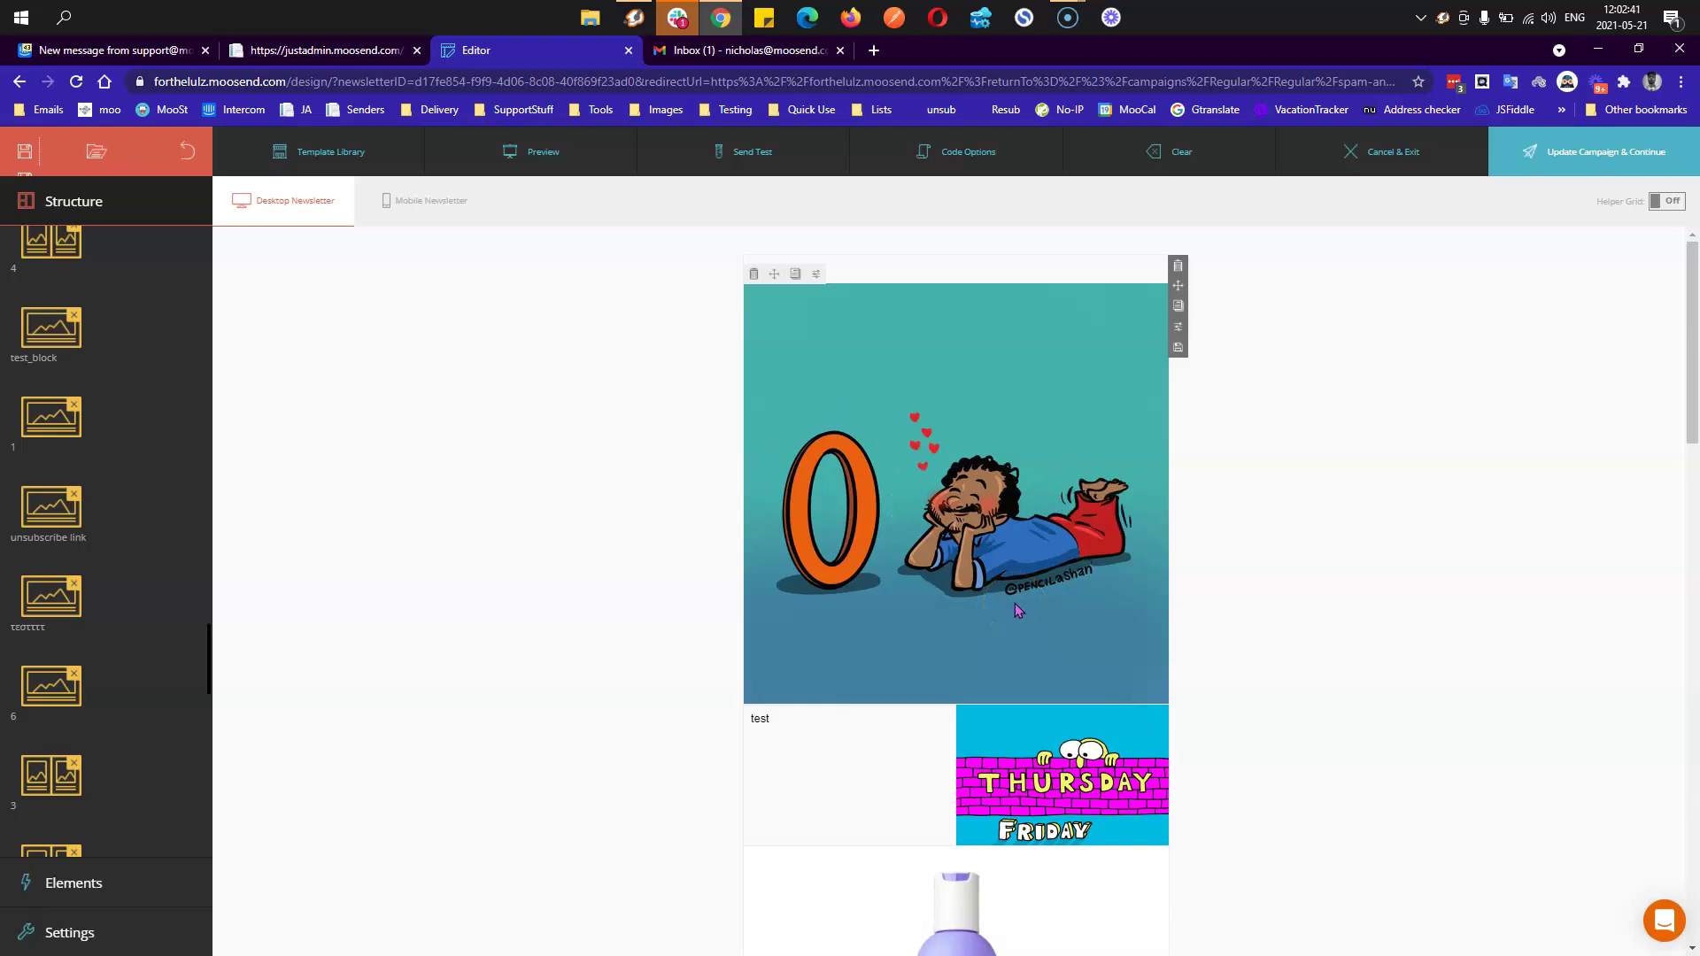
- Delete the saved custom containers "4" and "test_block" from the structure list
scroll(84, 676, "up", 3)
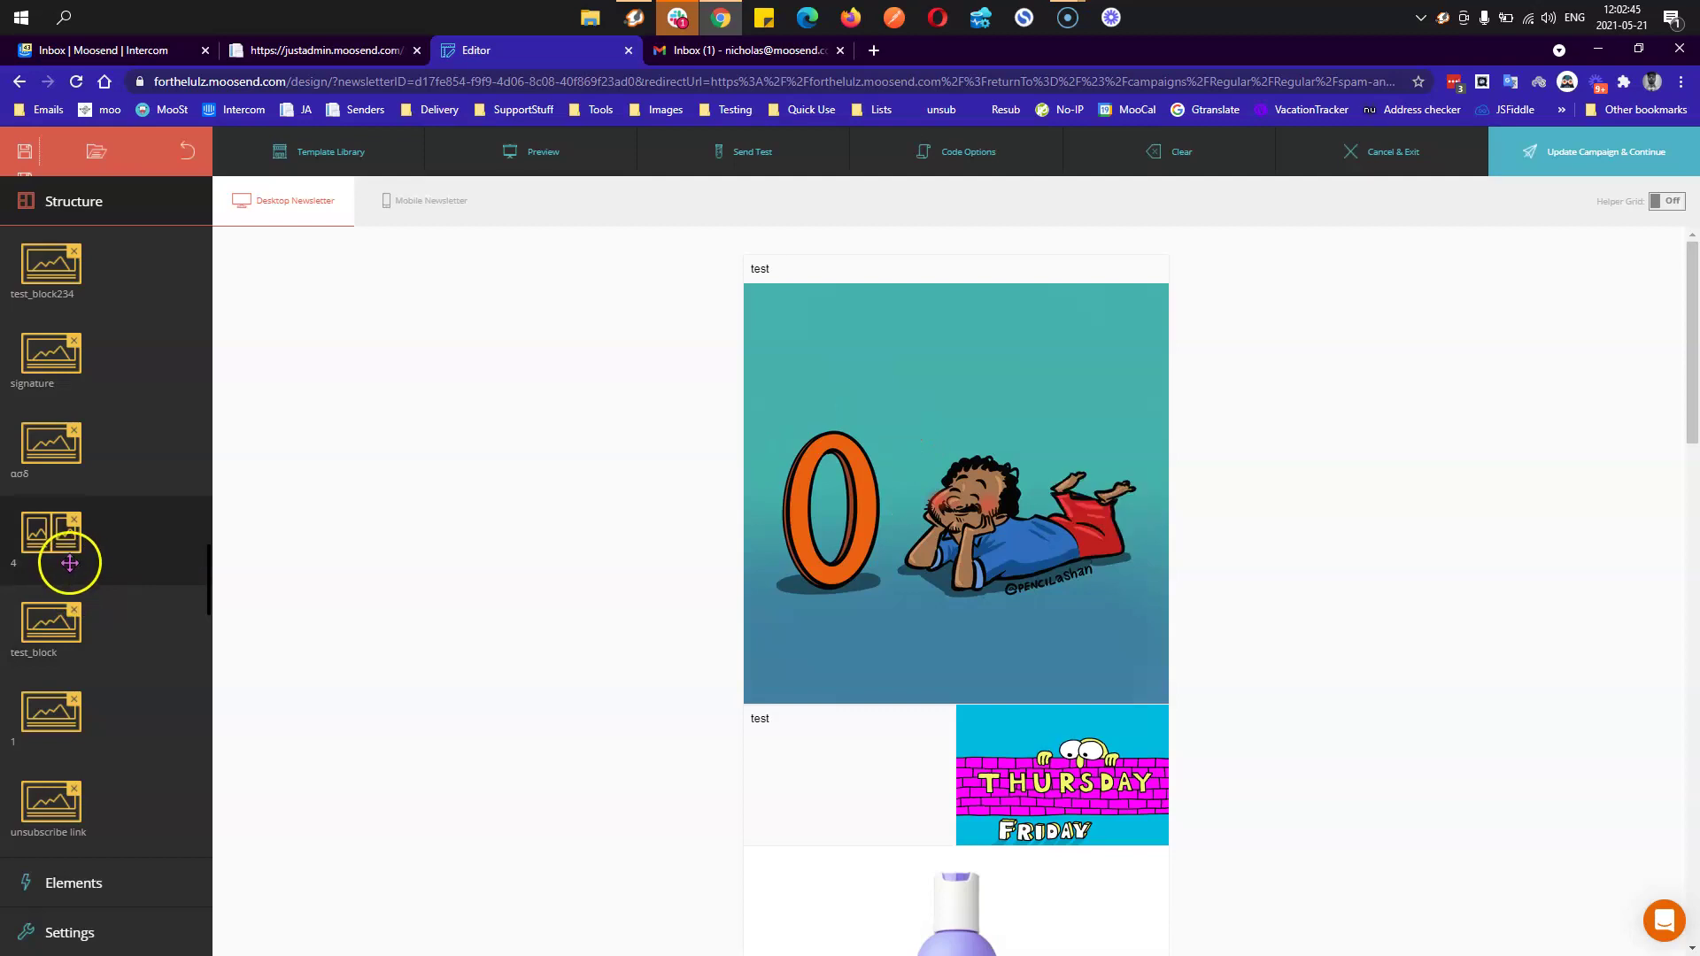
left_click(75, 526)
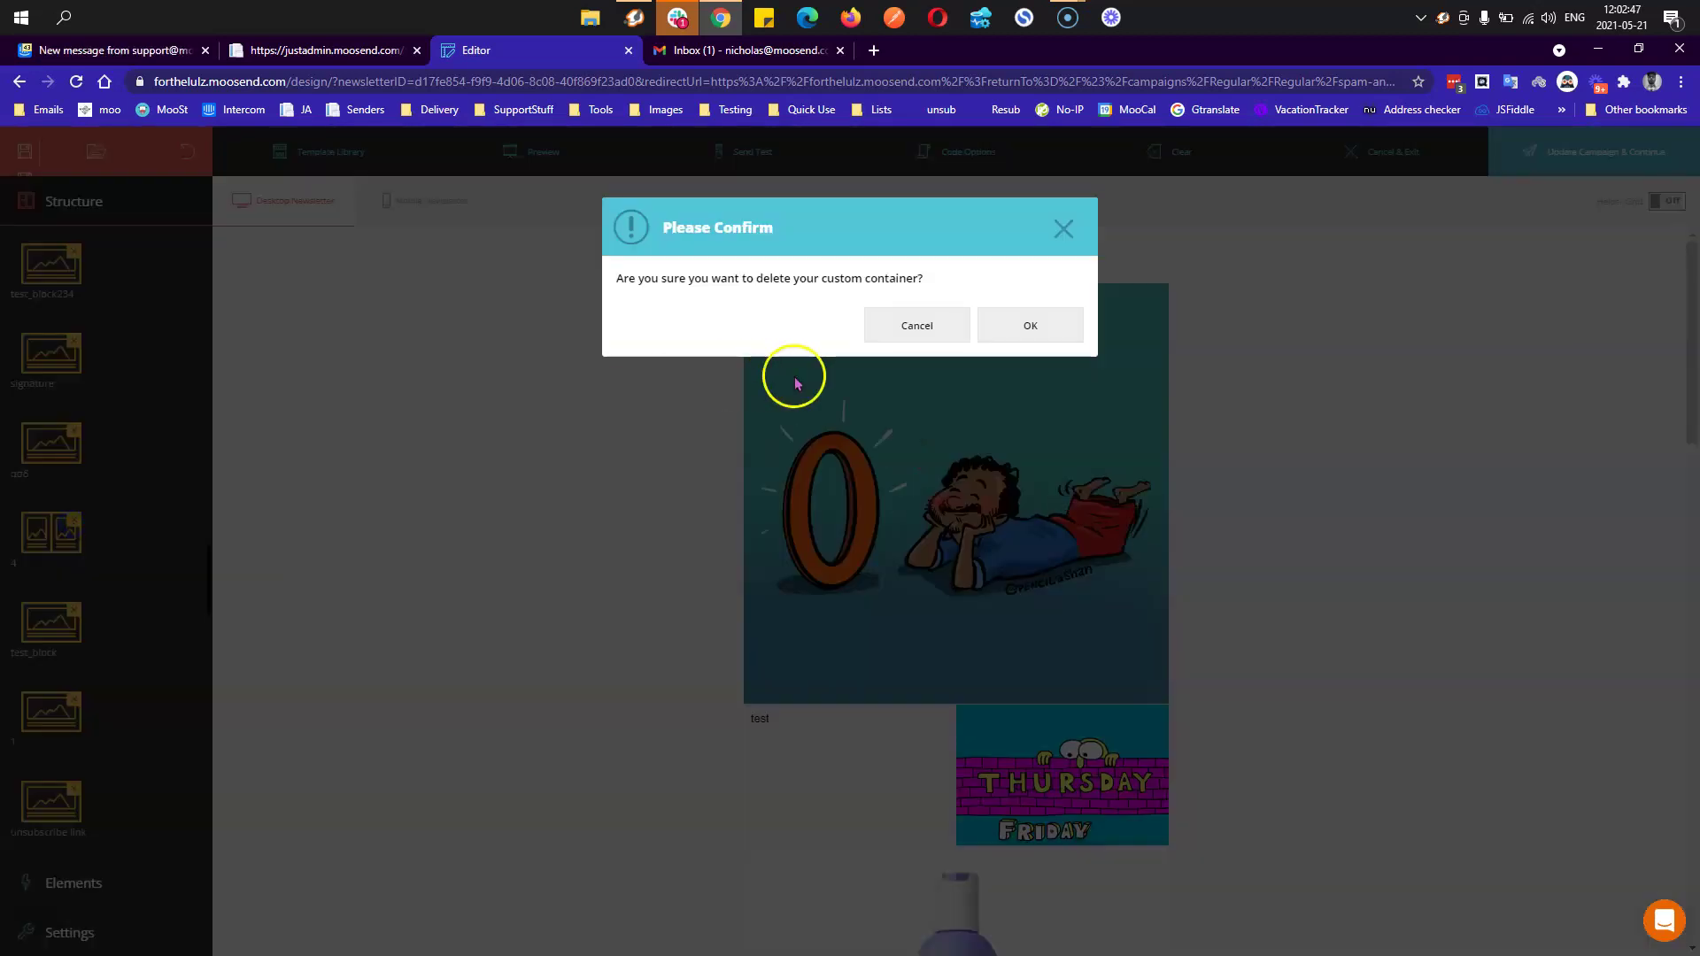
left_click(997, 340)
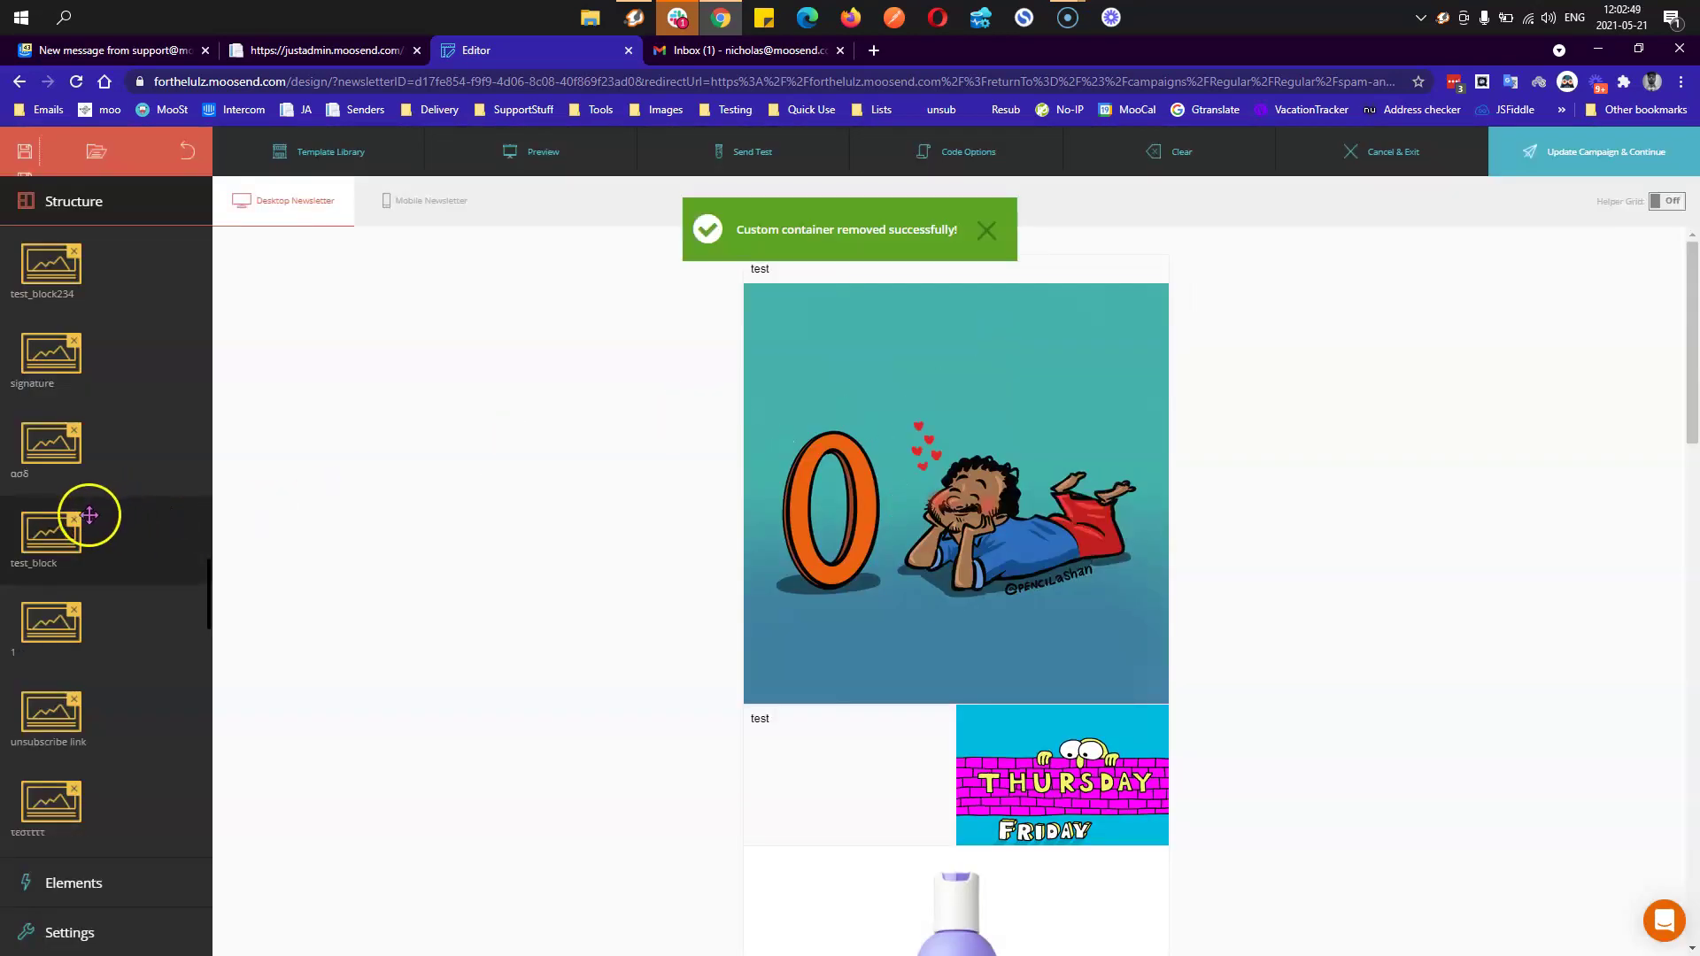
left_click(75, 524)
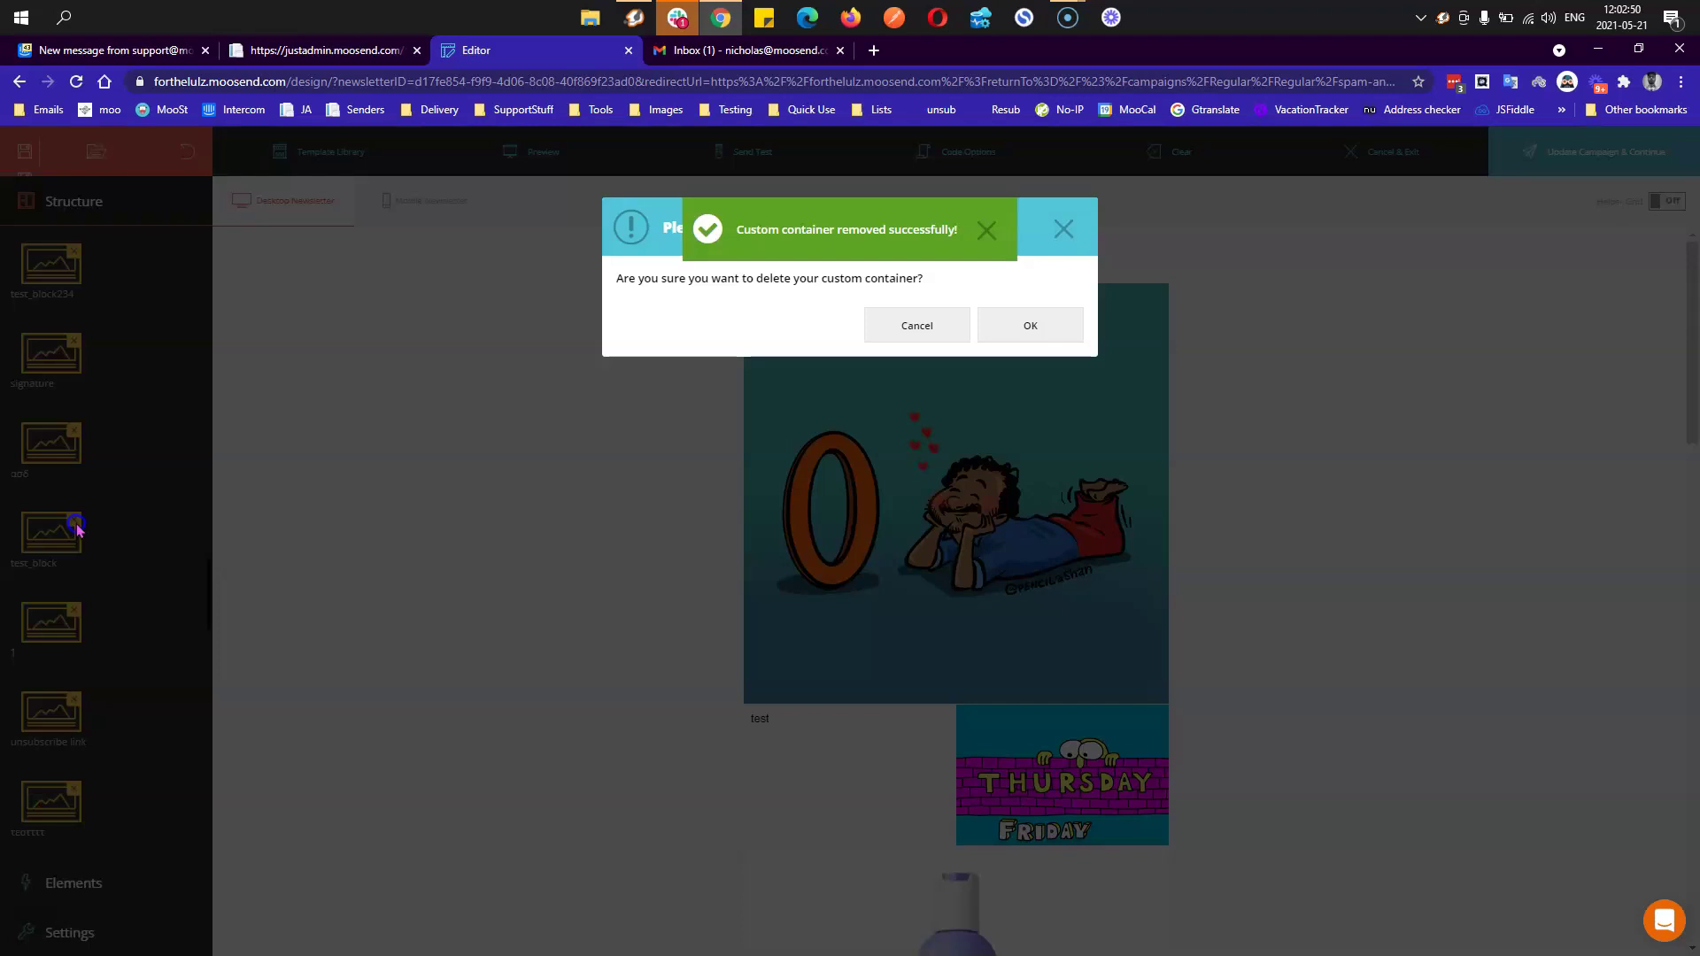
left_click(1022, 340)
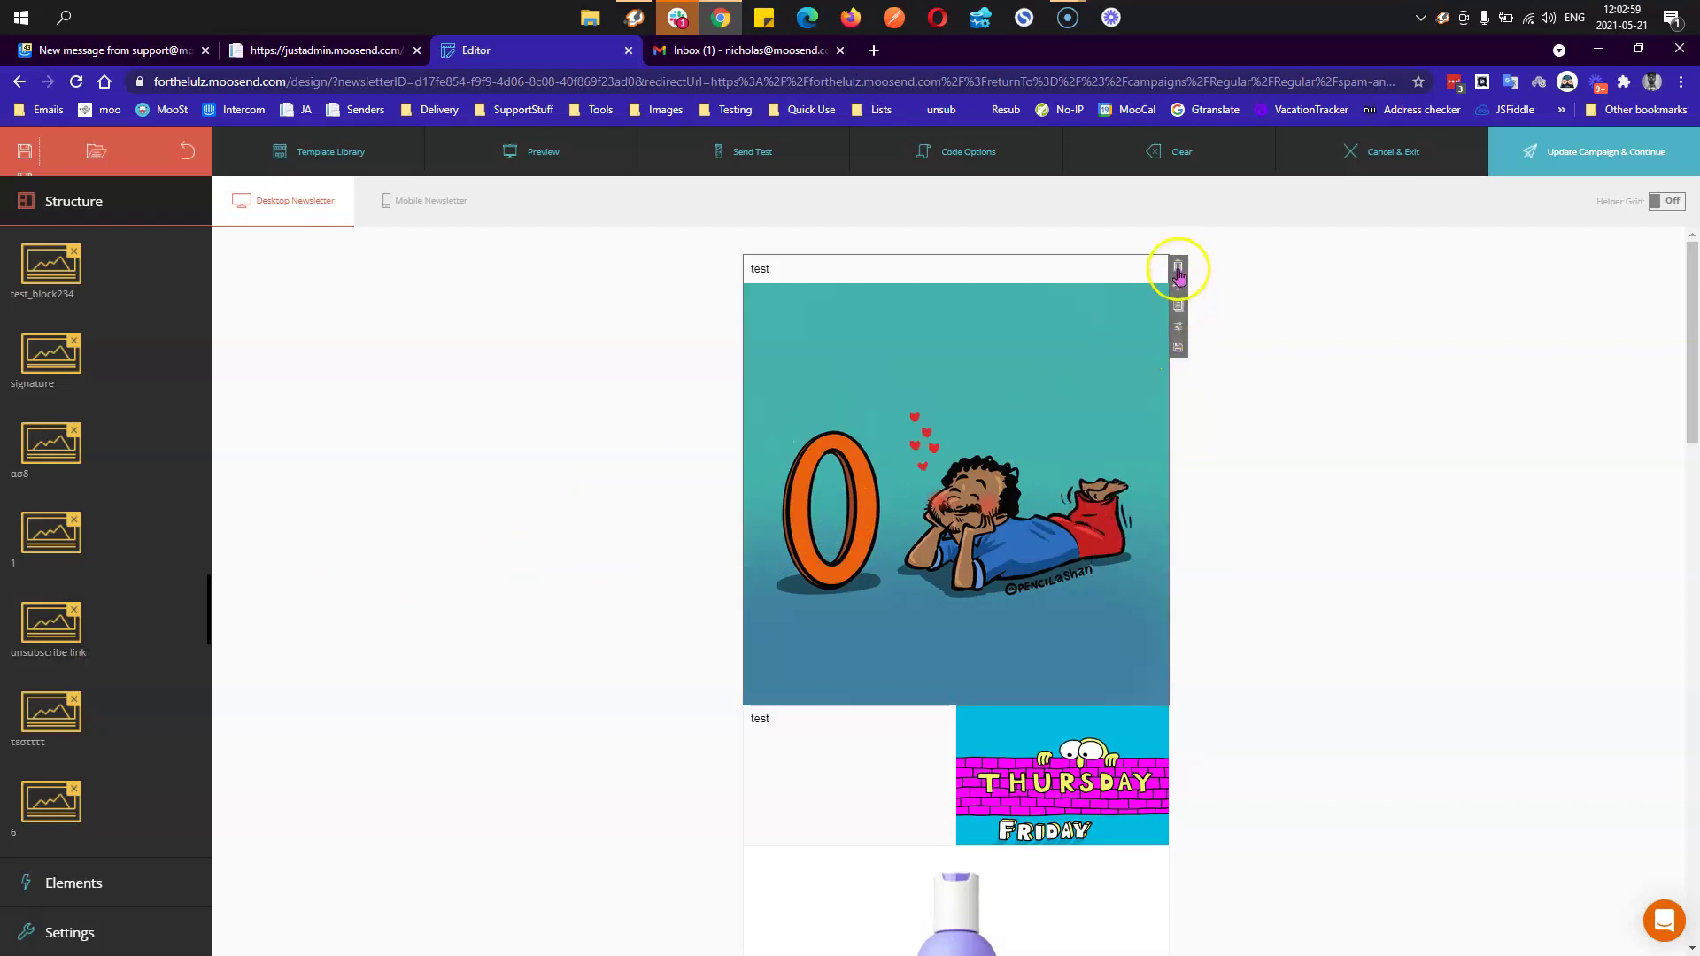
- Save the newsletter's first full-width container as a reusable block named "test for my video"
left_click(1179, 350)
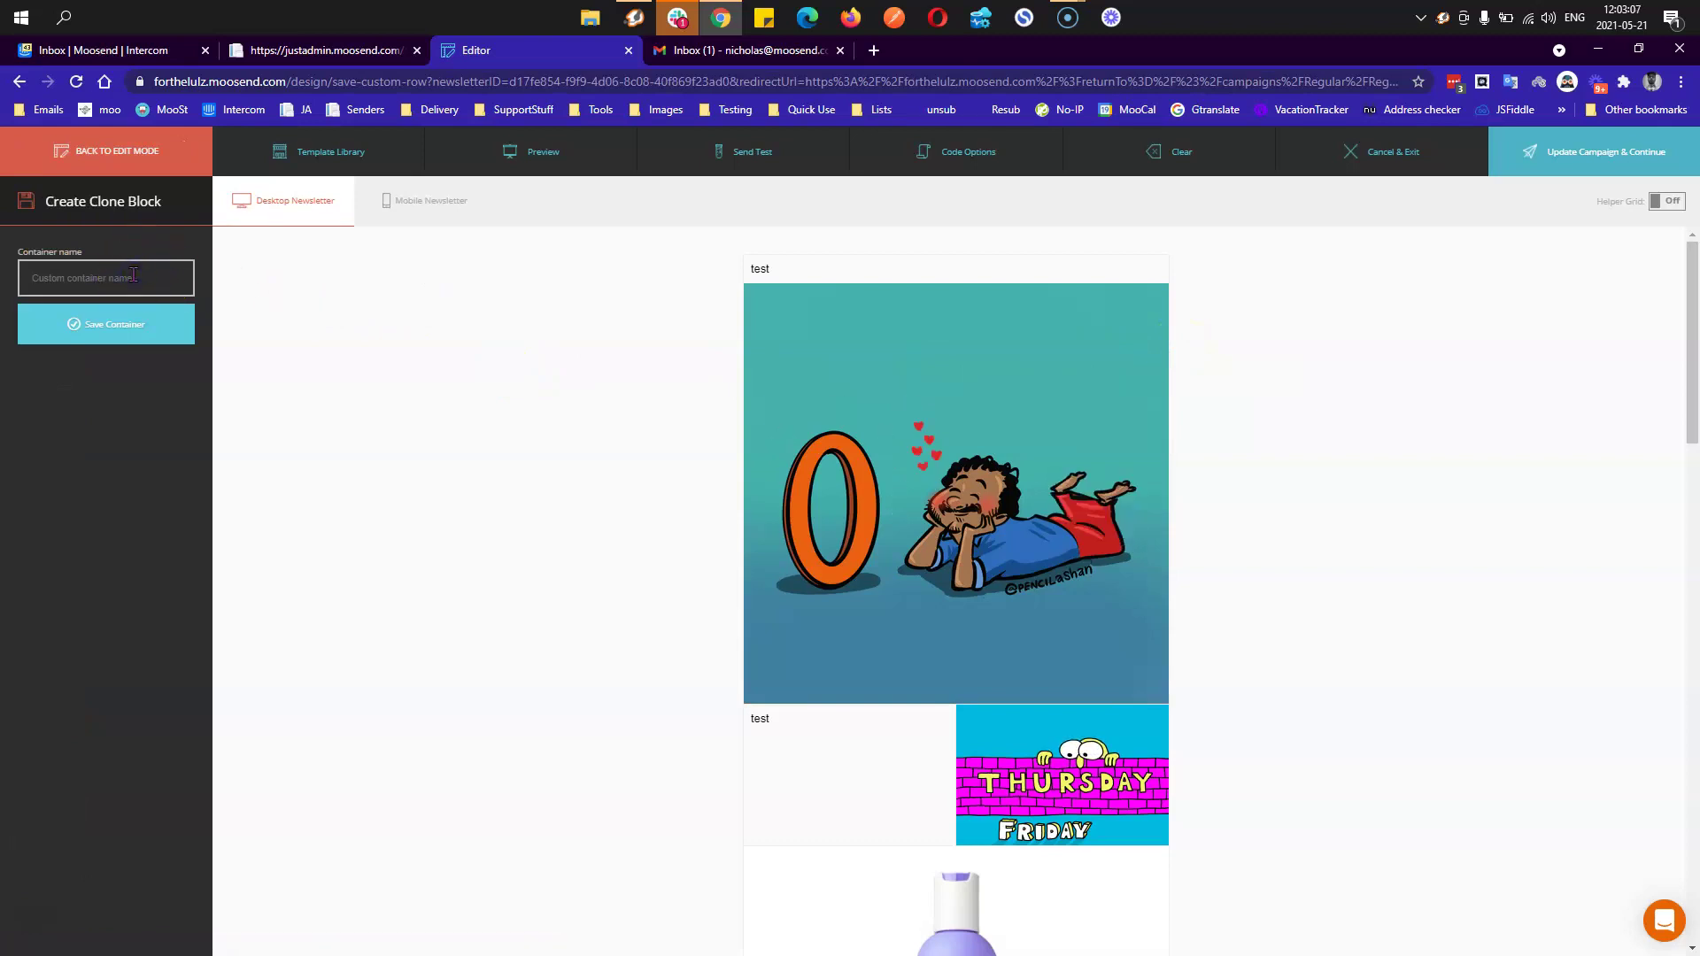
type("test for my video")
left_click(76, 323)
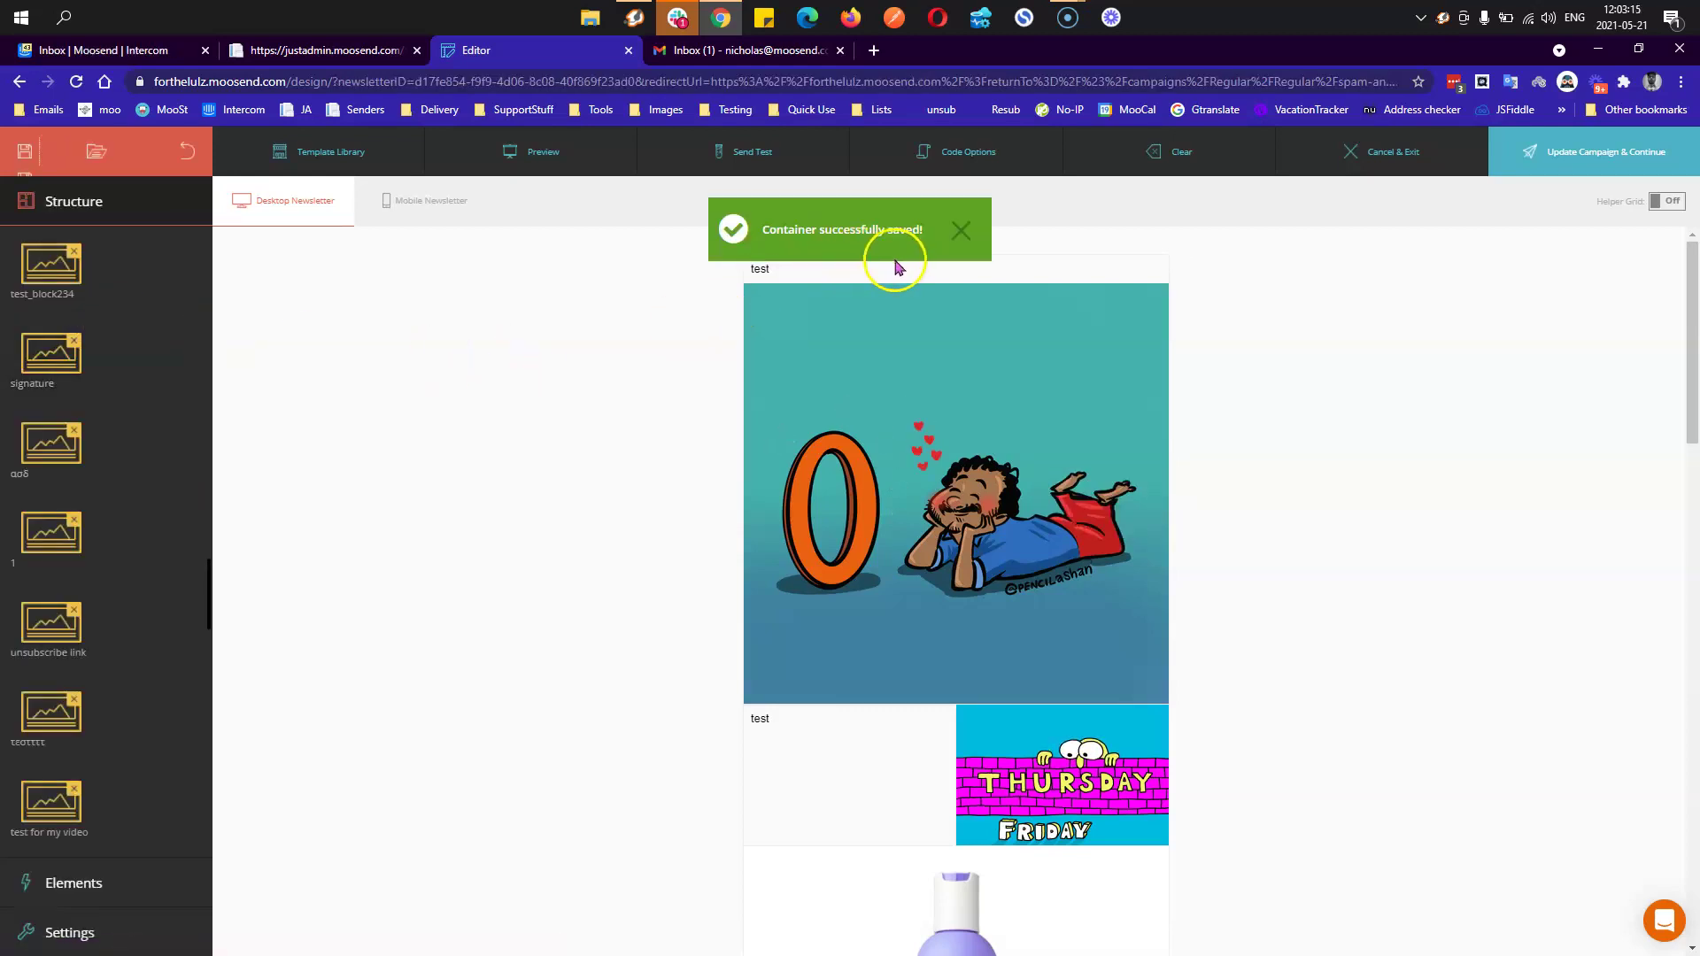
- Insert the saved "test for my video" block below the newsletter's first row and remove the original first row
scroll(145, 567, "down", 3)
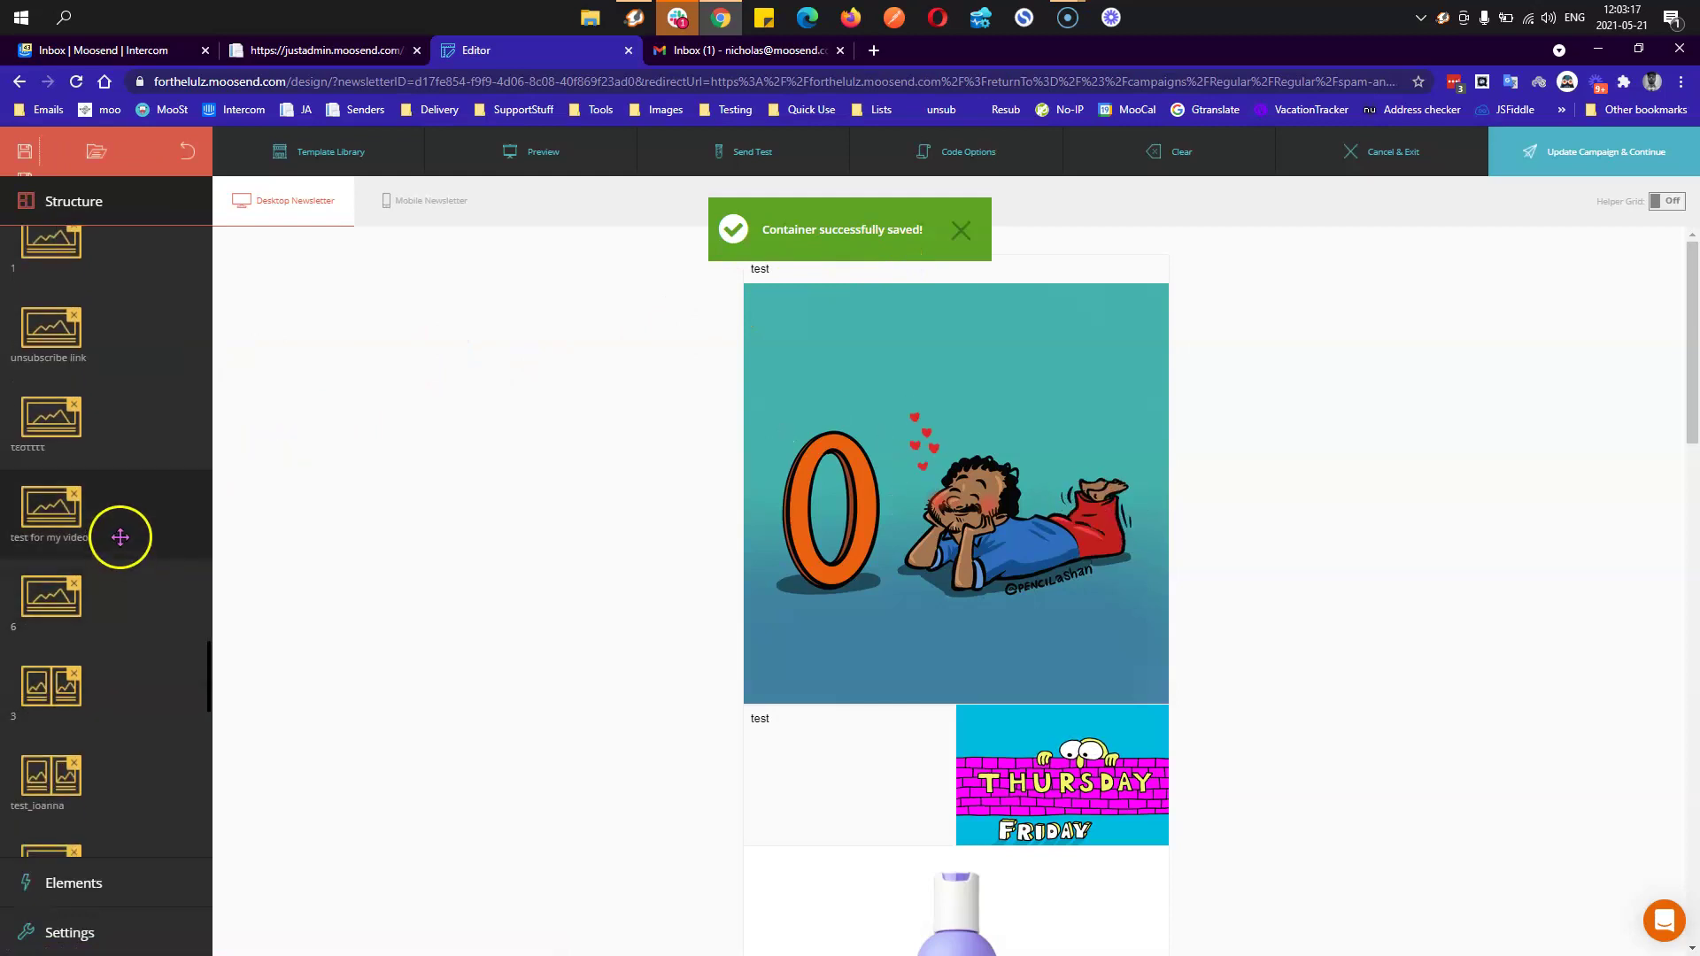
left_click_drag(49, 523, 922, 301)
scroll(912, 277, "down", 5)
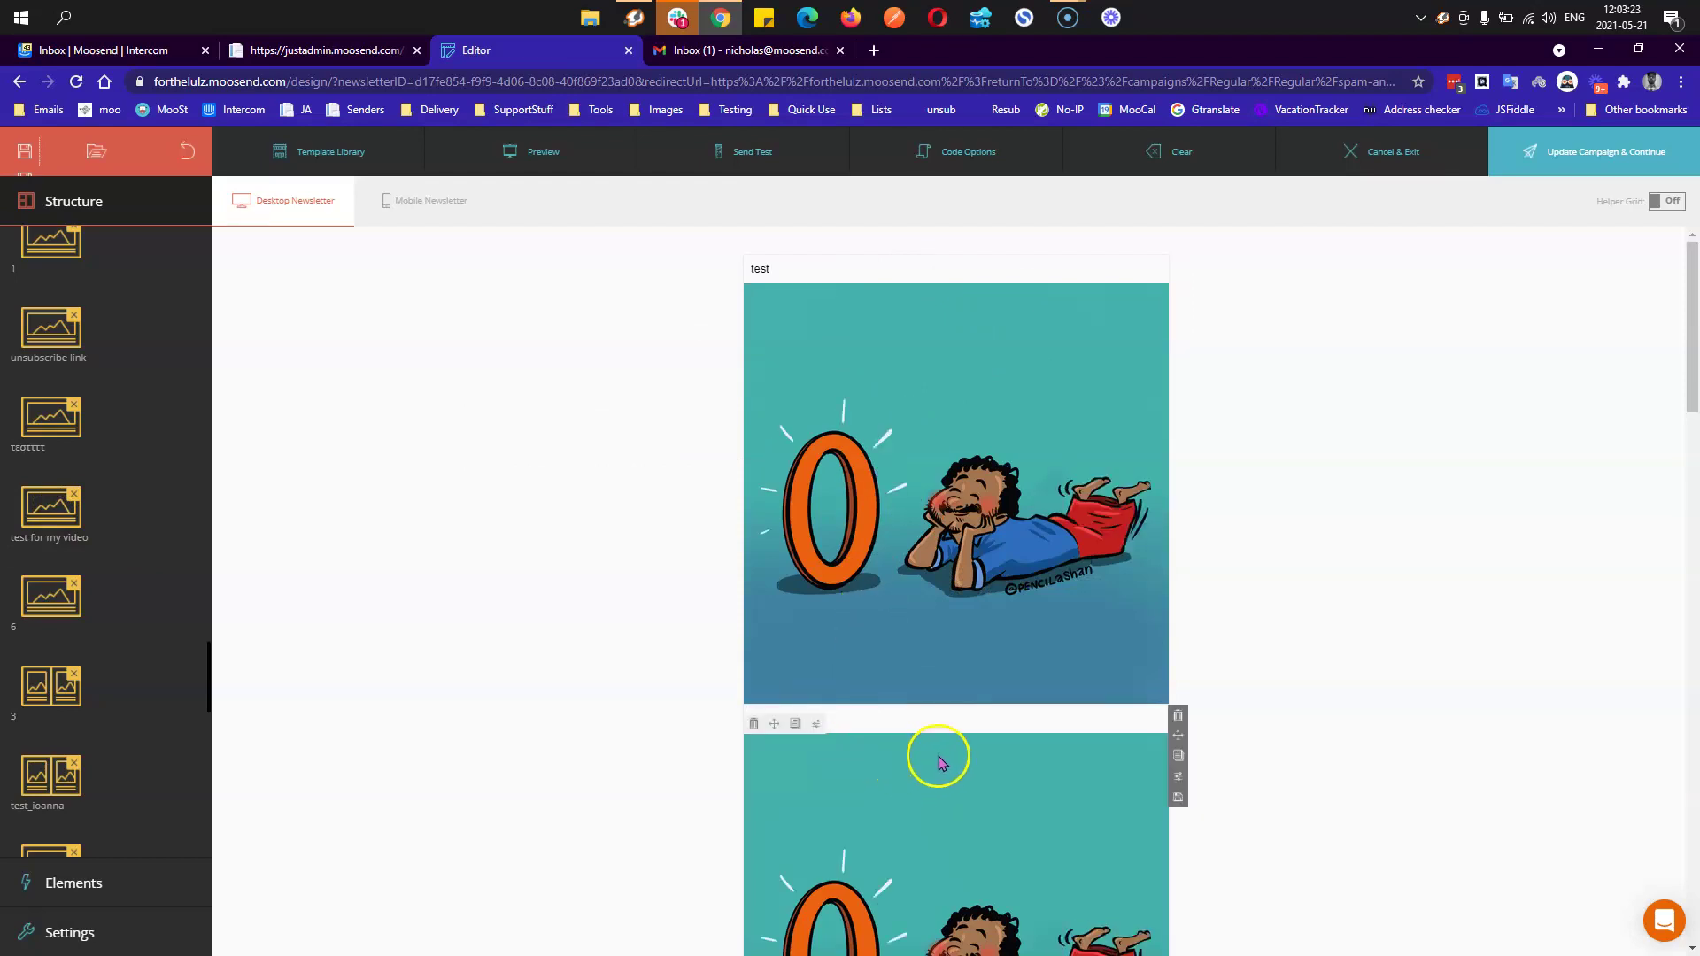
scroll(937, 755, "down", 3)
scroll(952, 749, "down", 3)
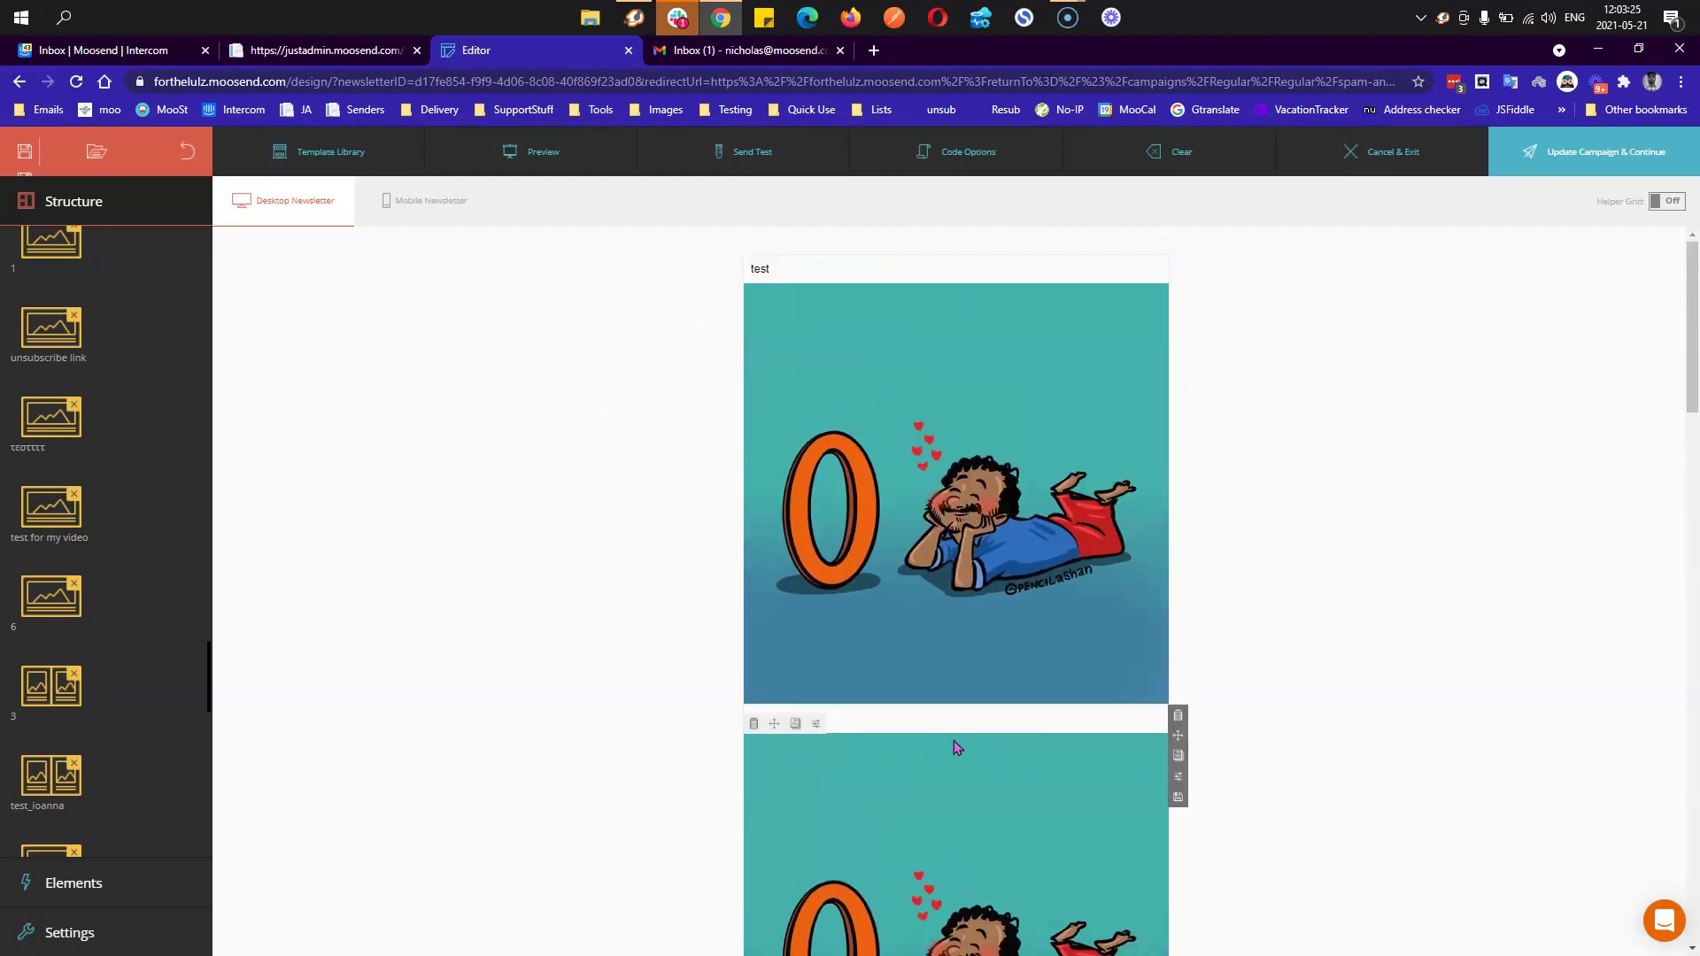
left_click(1178, 266)
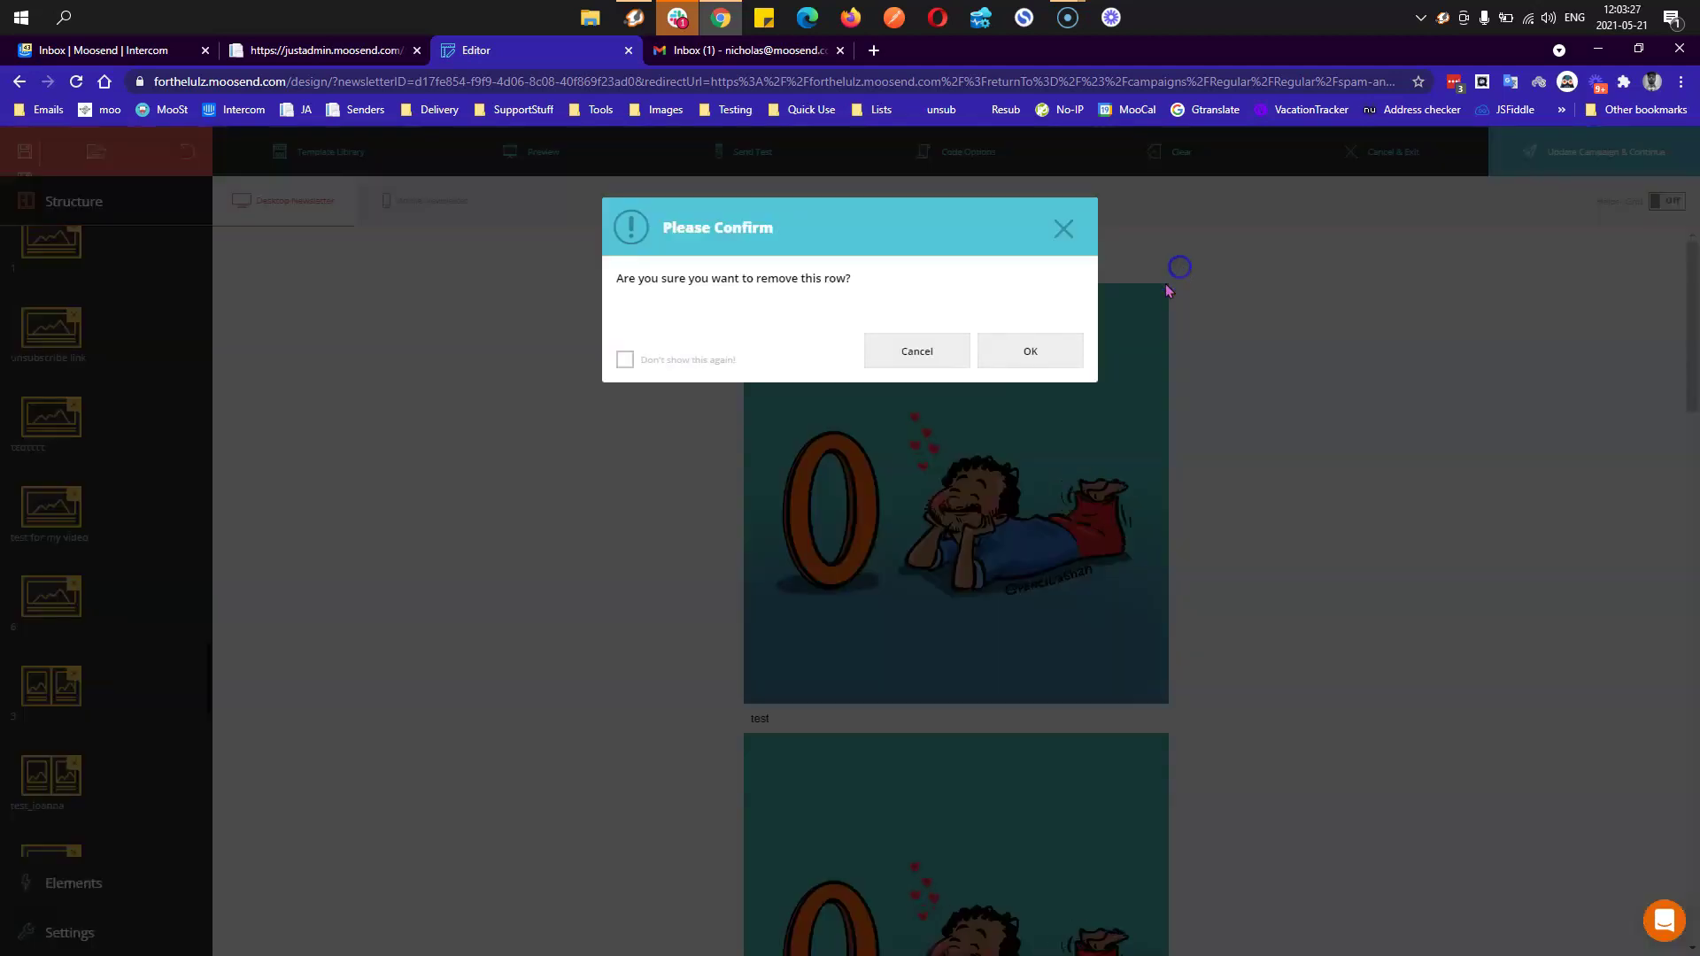
left_click(1019, 360)
- Replace the newsletter with the "test_template_save3" template from the template library and undo the replacement
left_click(340, 153)
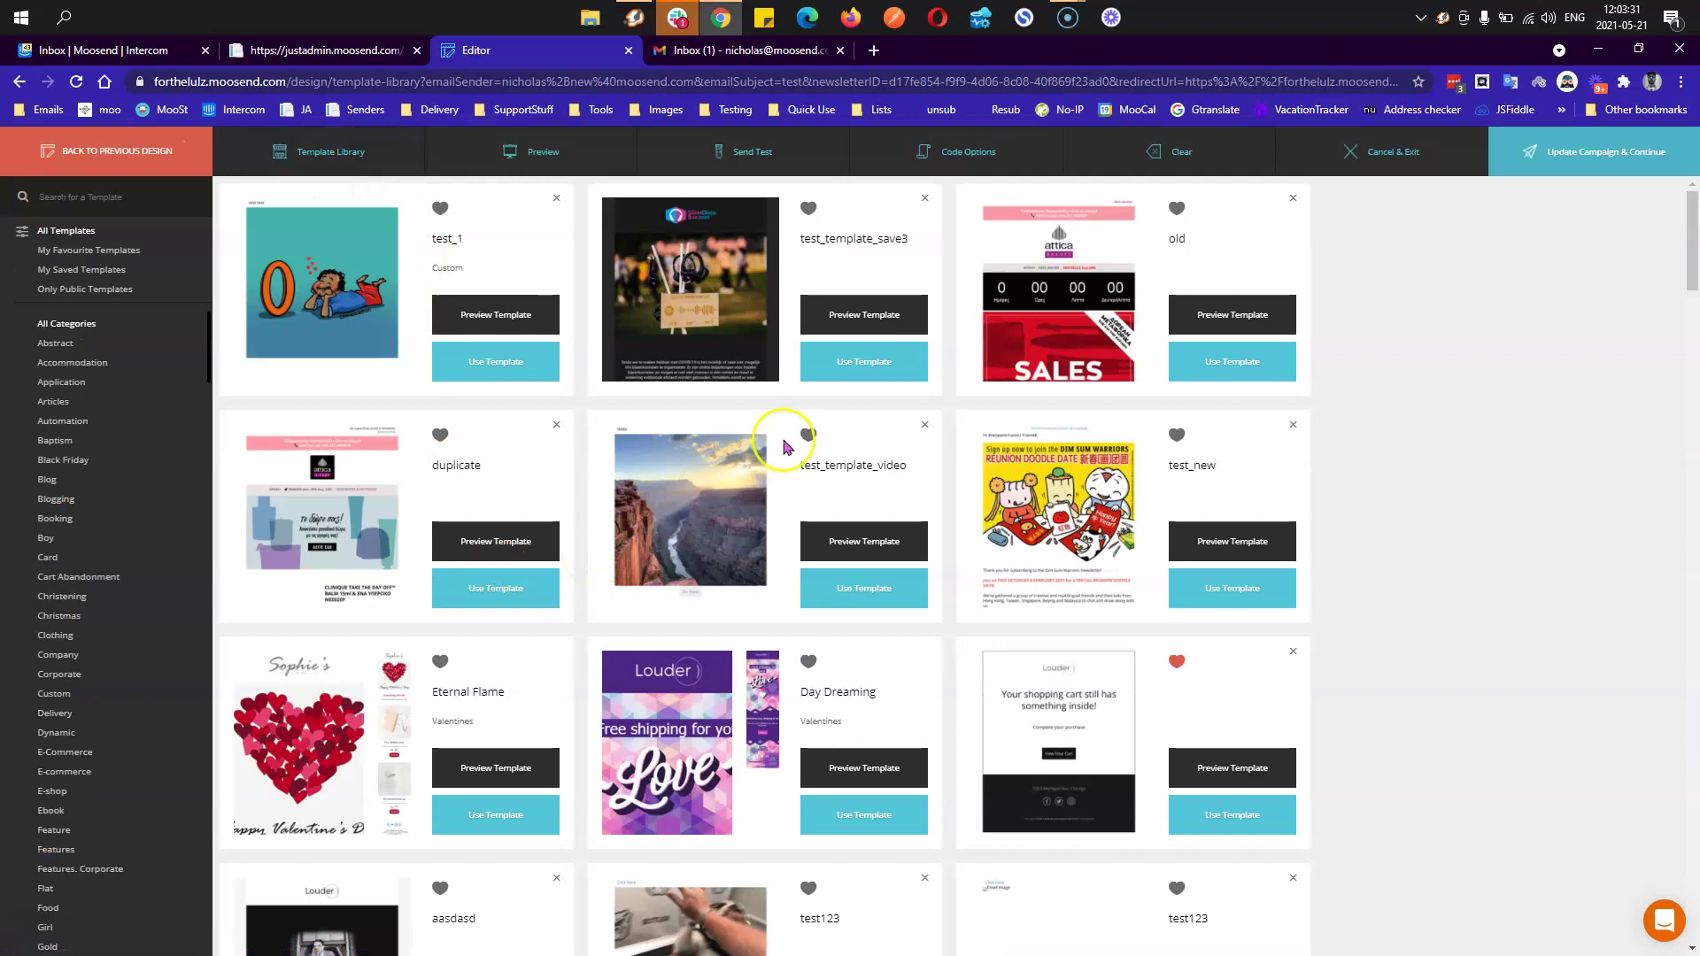
left_click(863, 363)
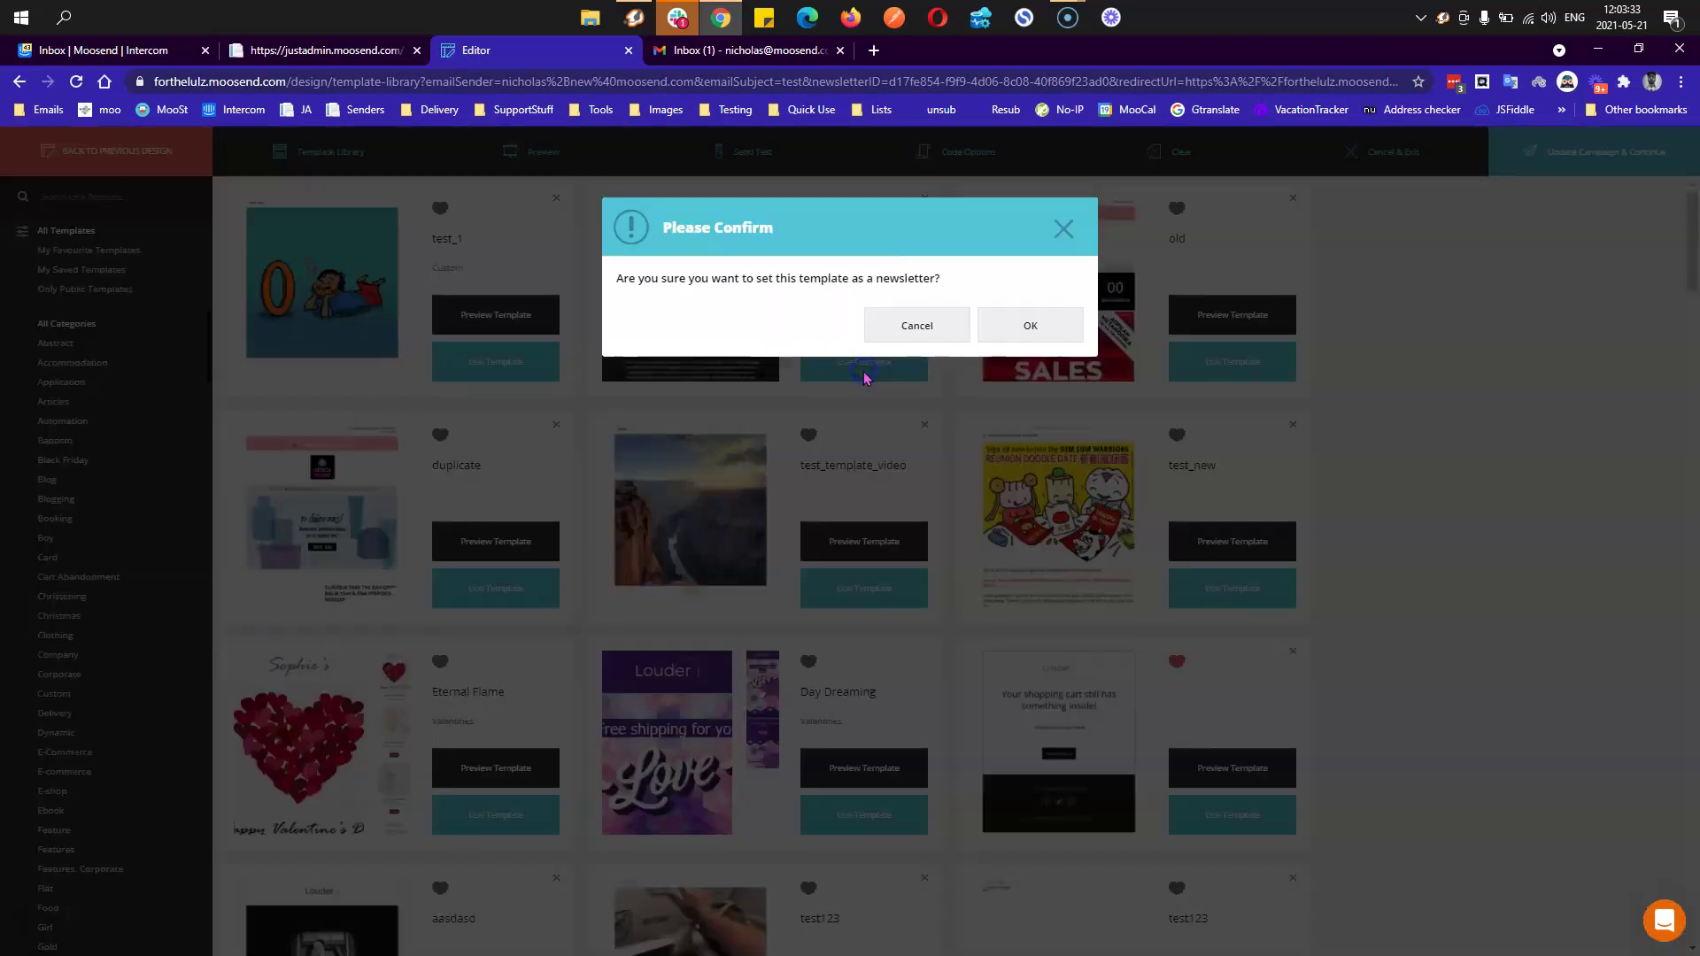
left_click(1007, 340)
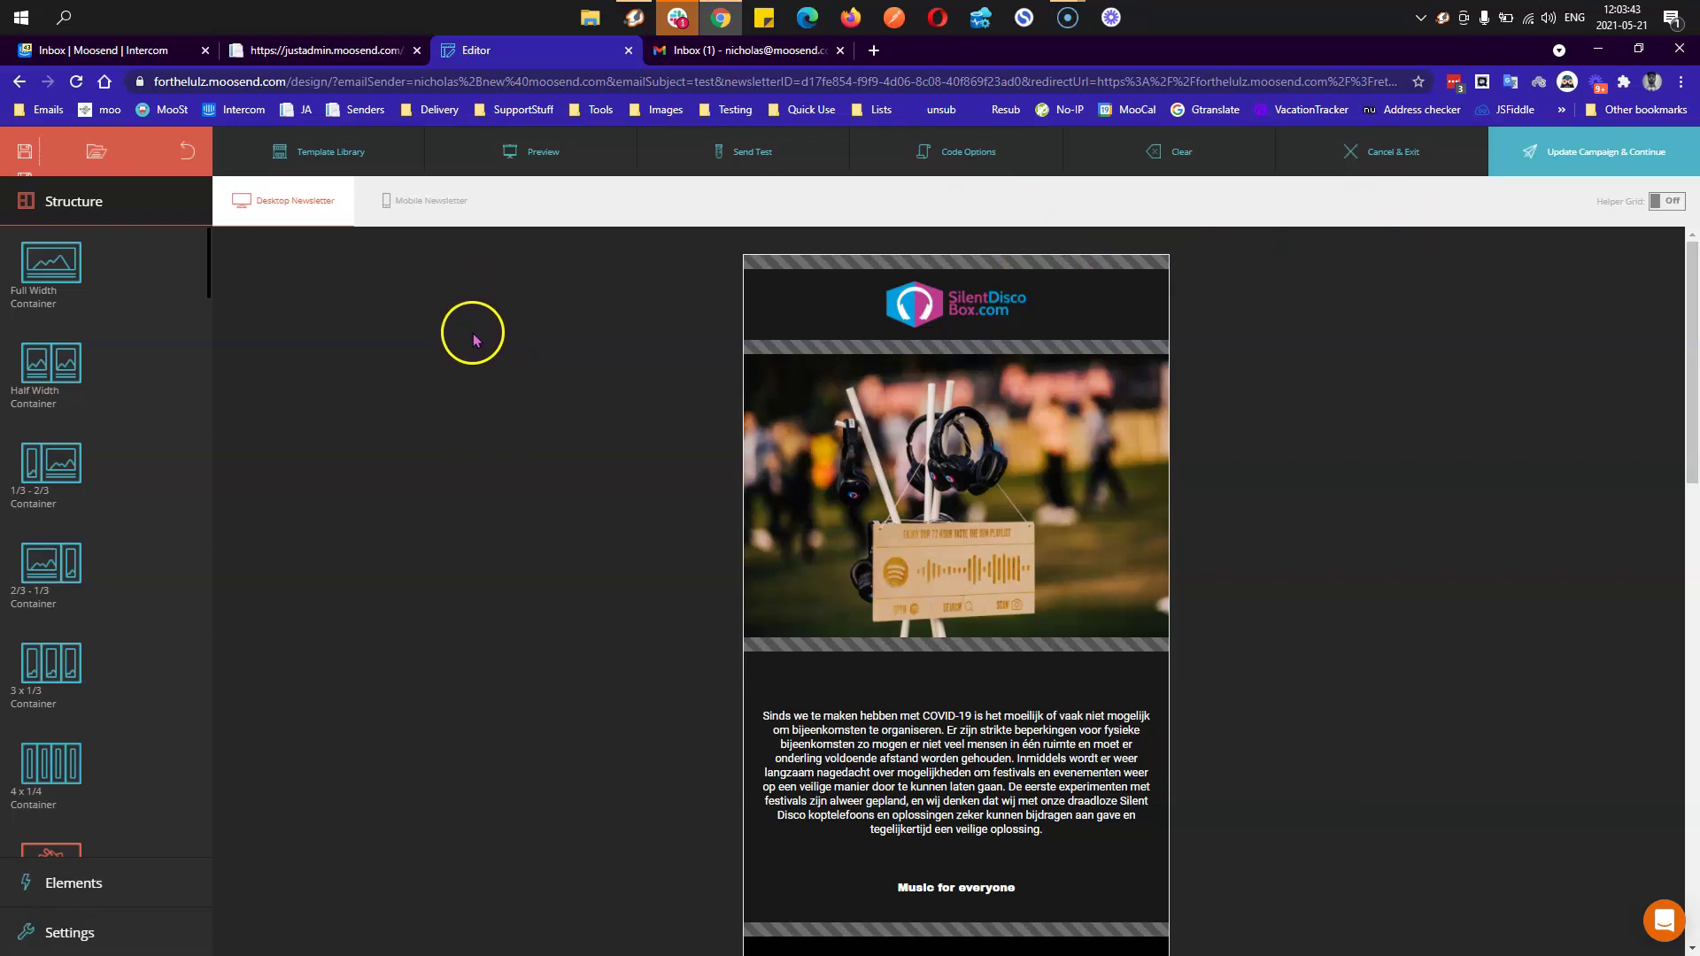
left_click(213, 162)
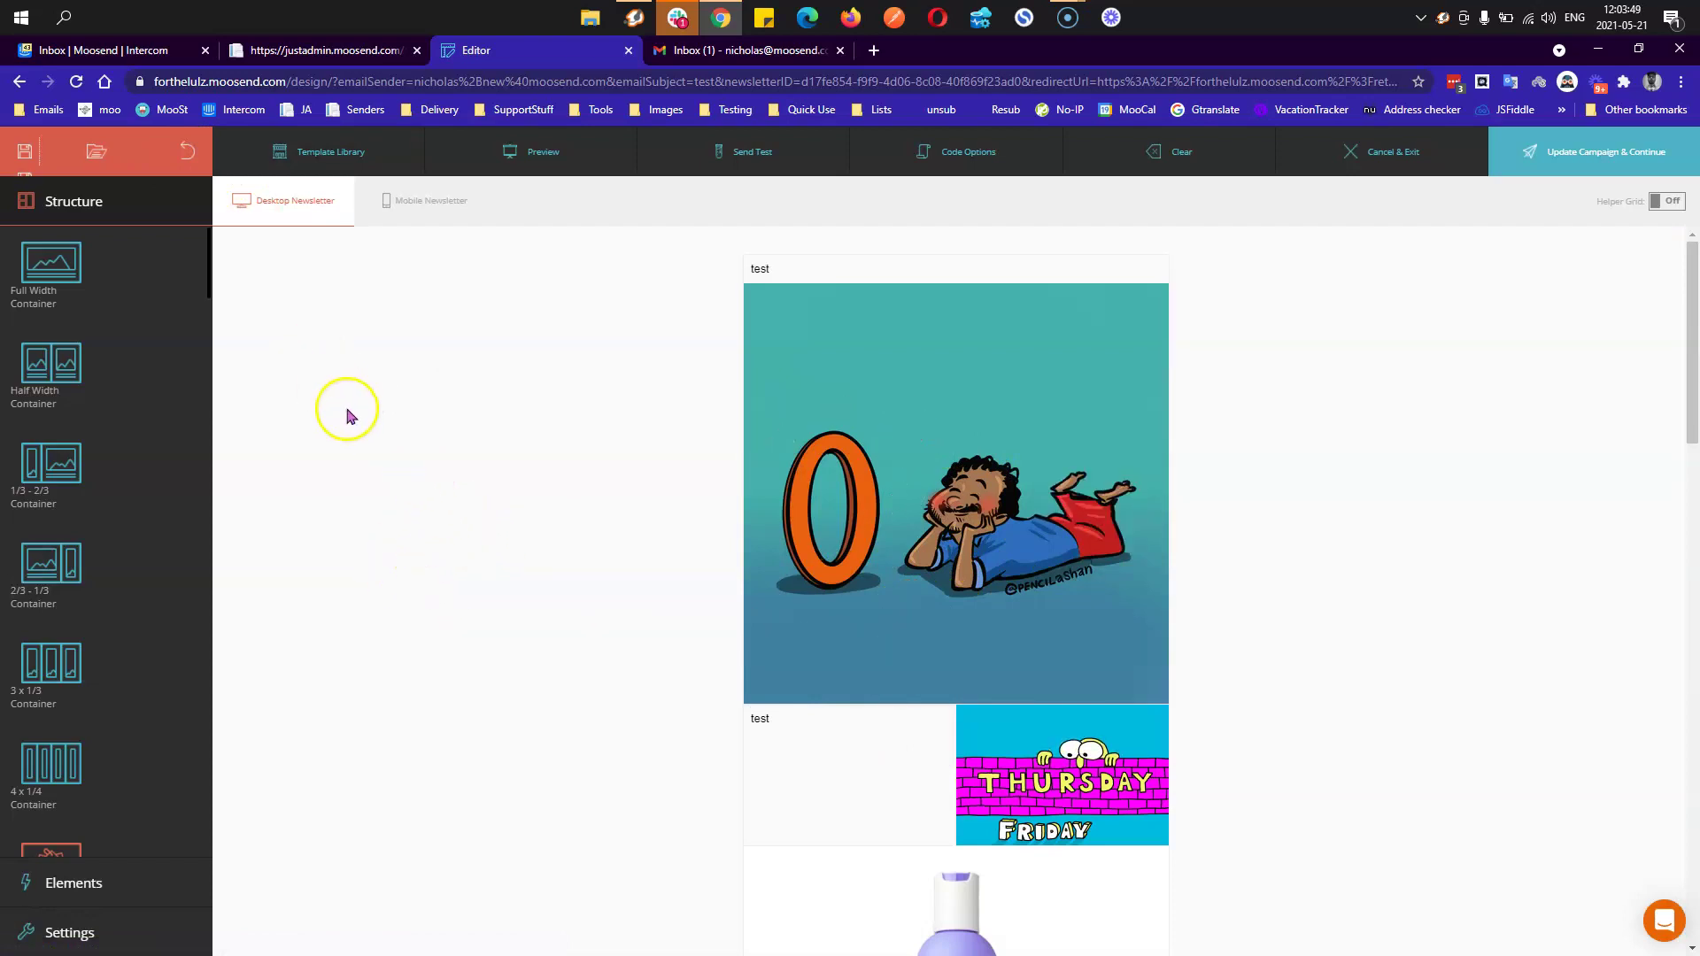
- Save the current newsletter as a draft, and view the list of saved drafts before returning to editing
key("ctrl+plus")
key("ctrl+plus")
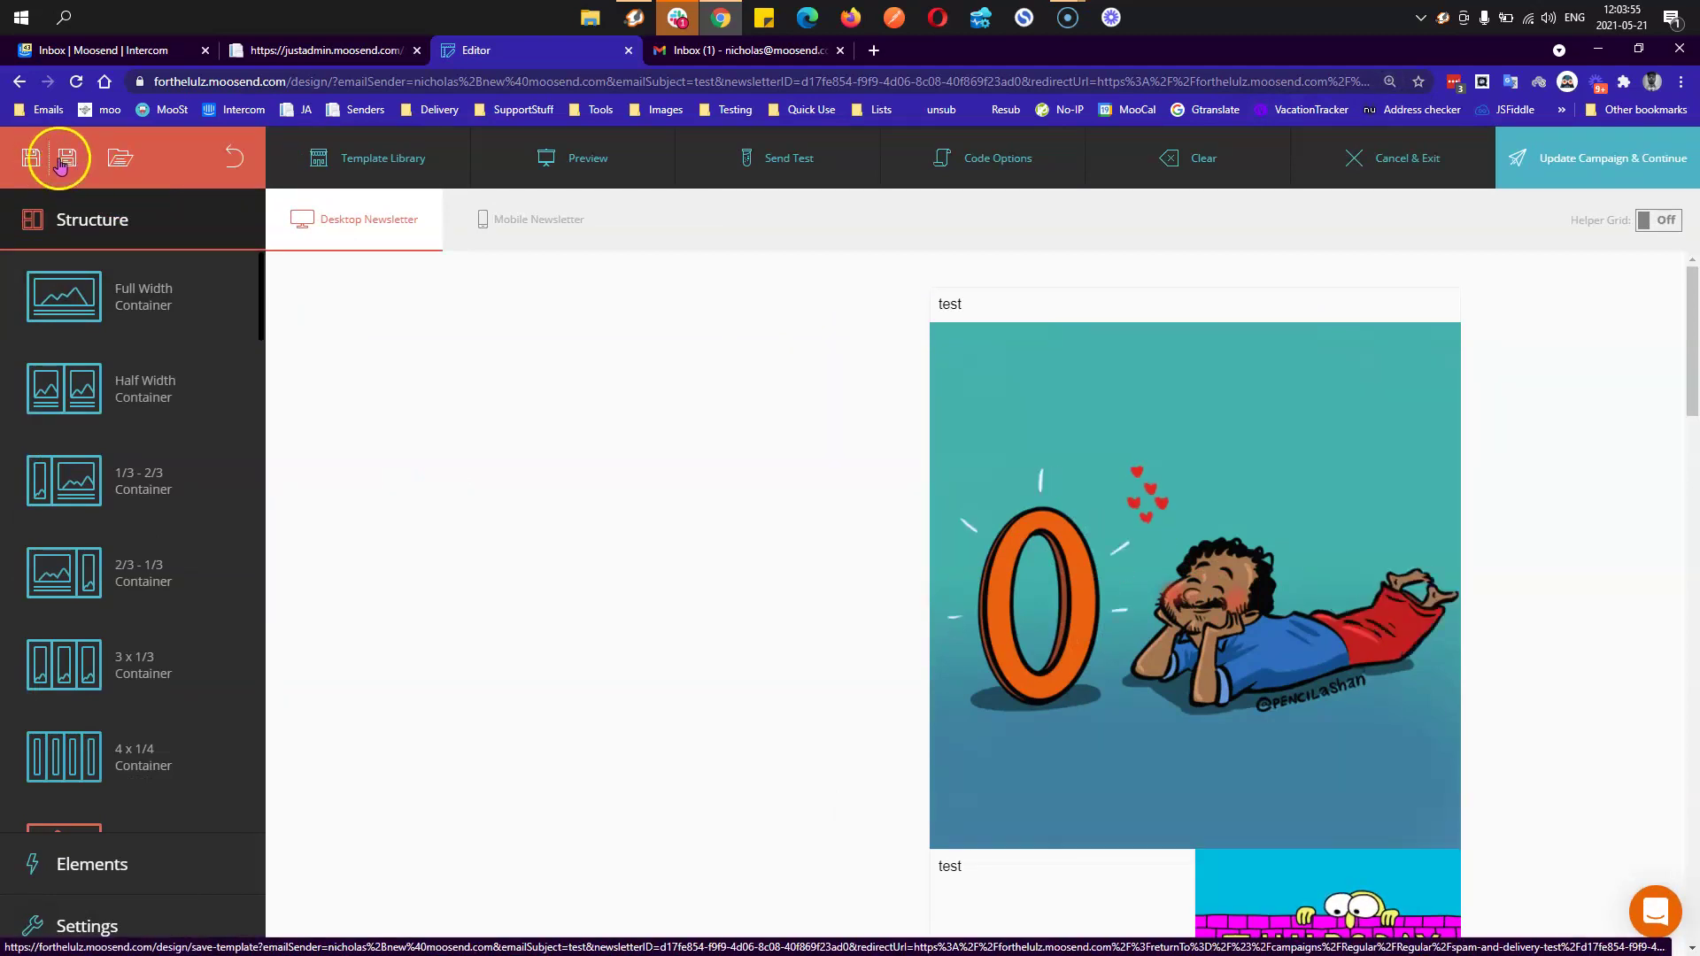
left_click(27, 166)
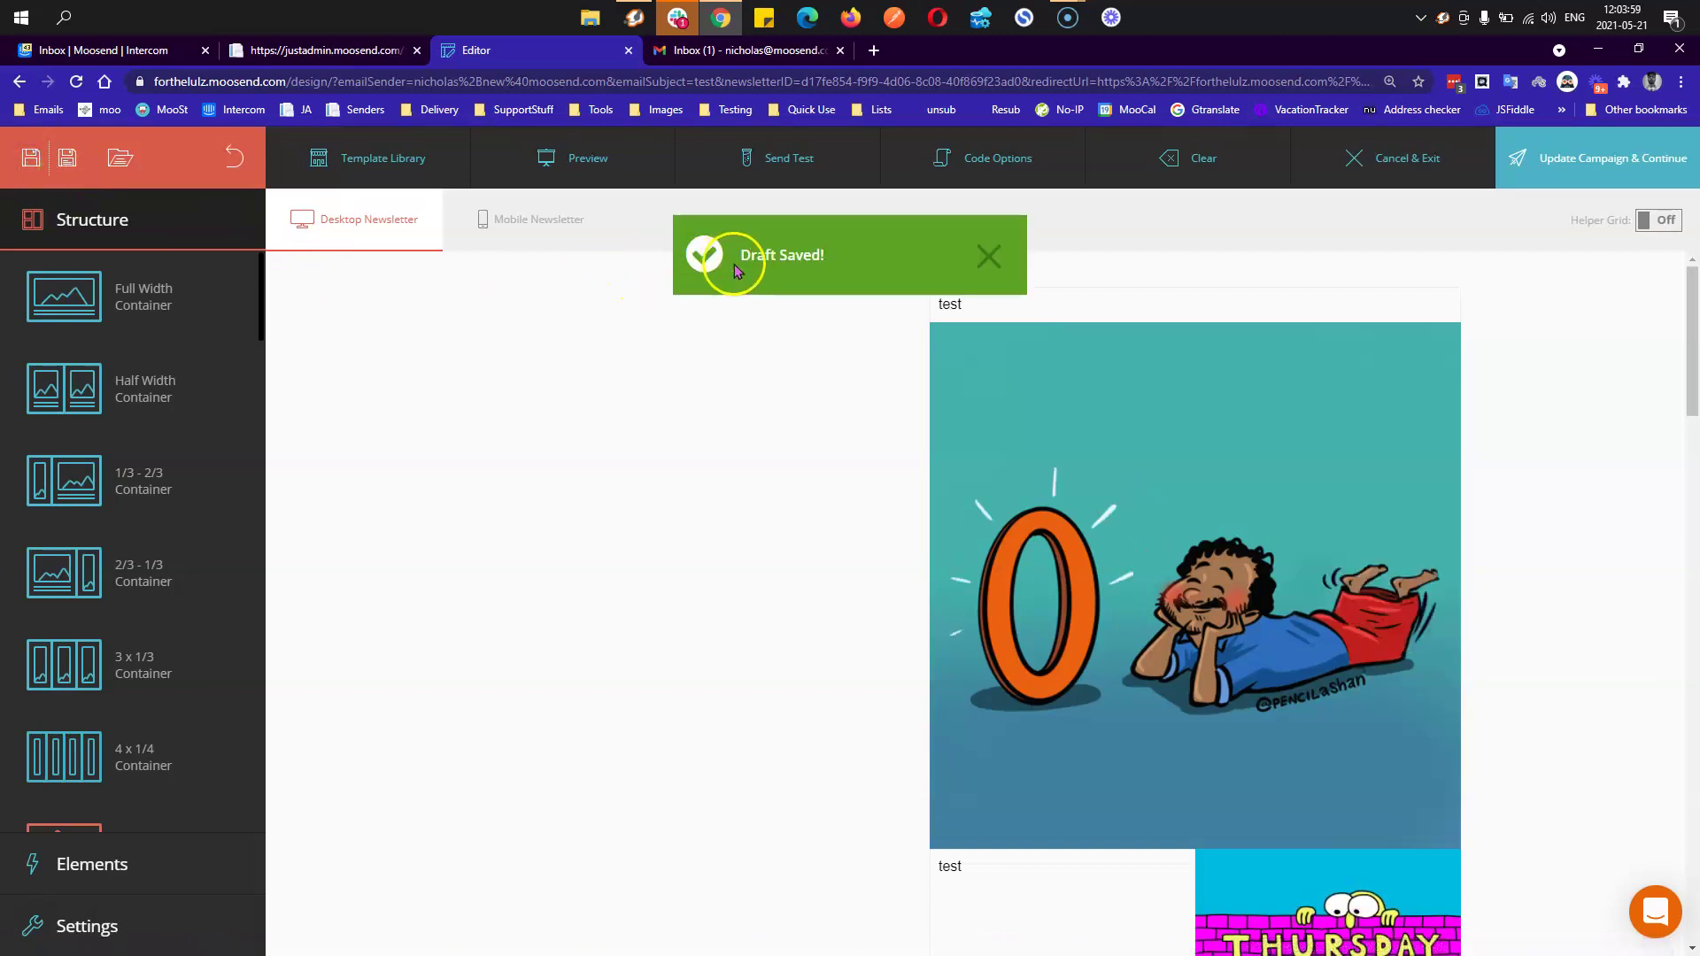
left_click(122, 162)
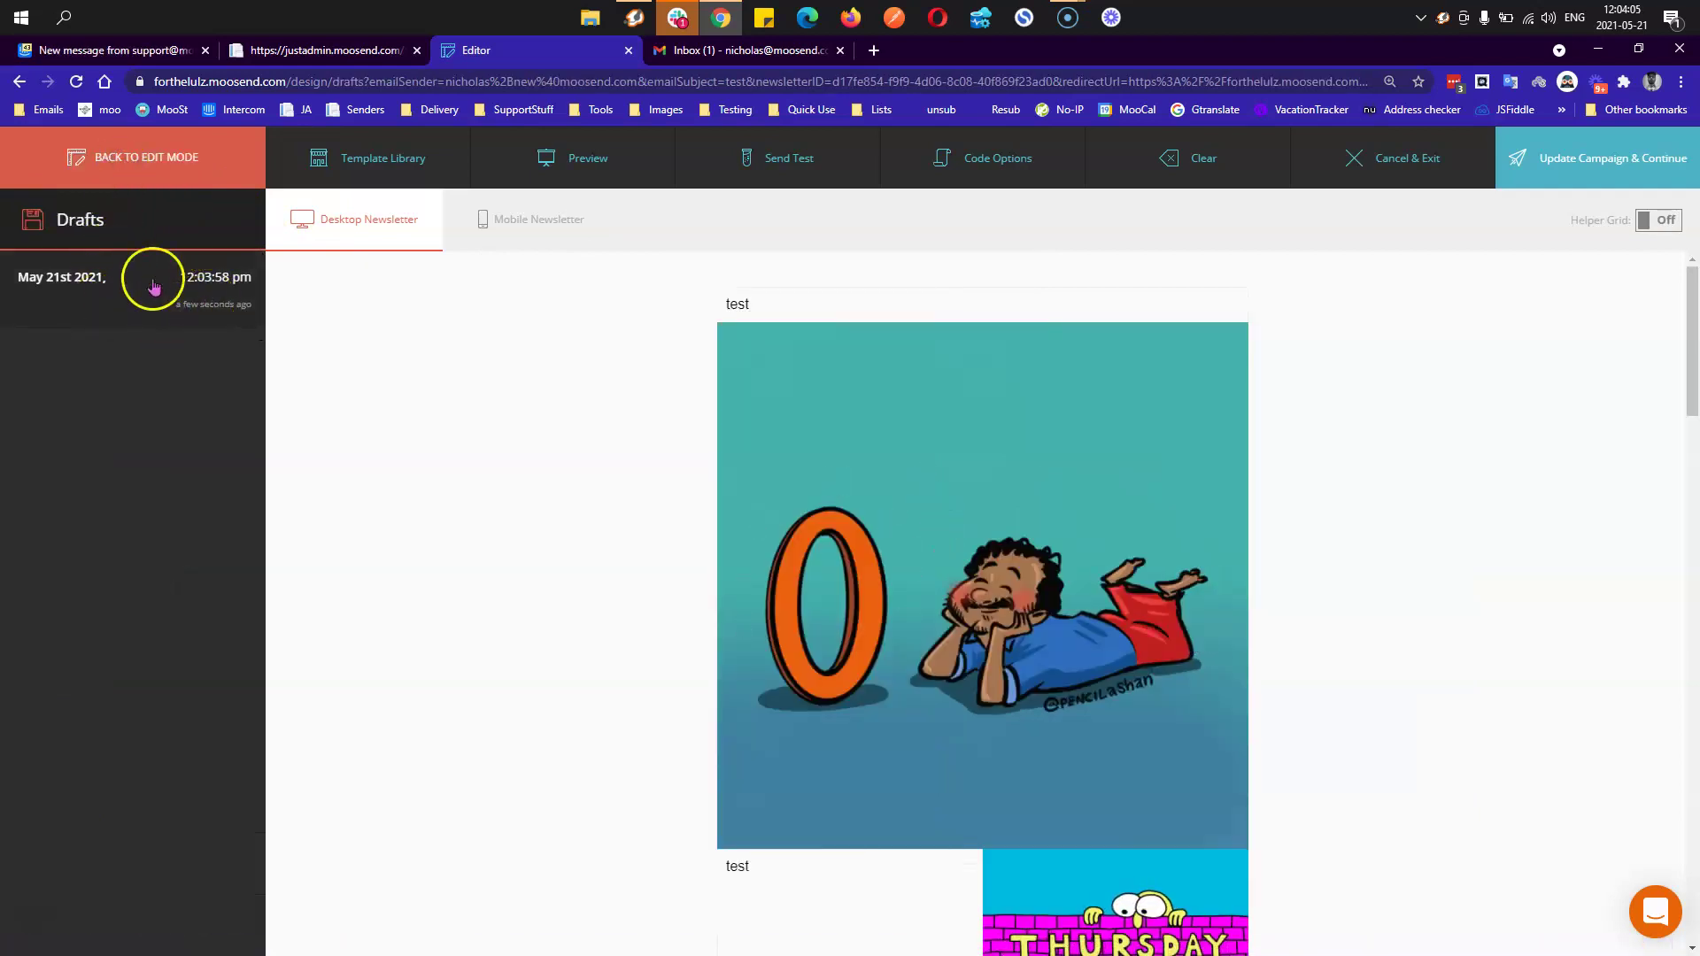
left_click(109, 167)
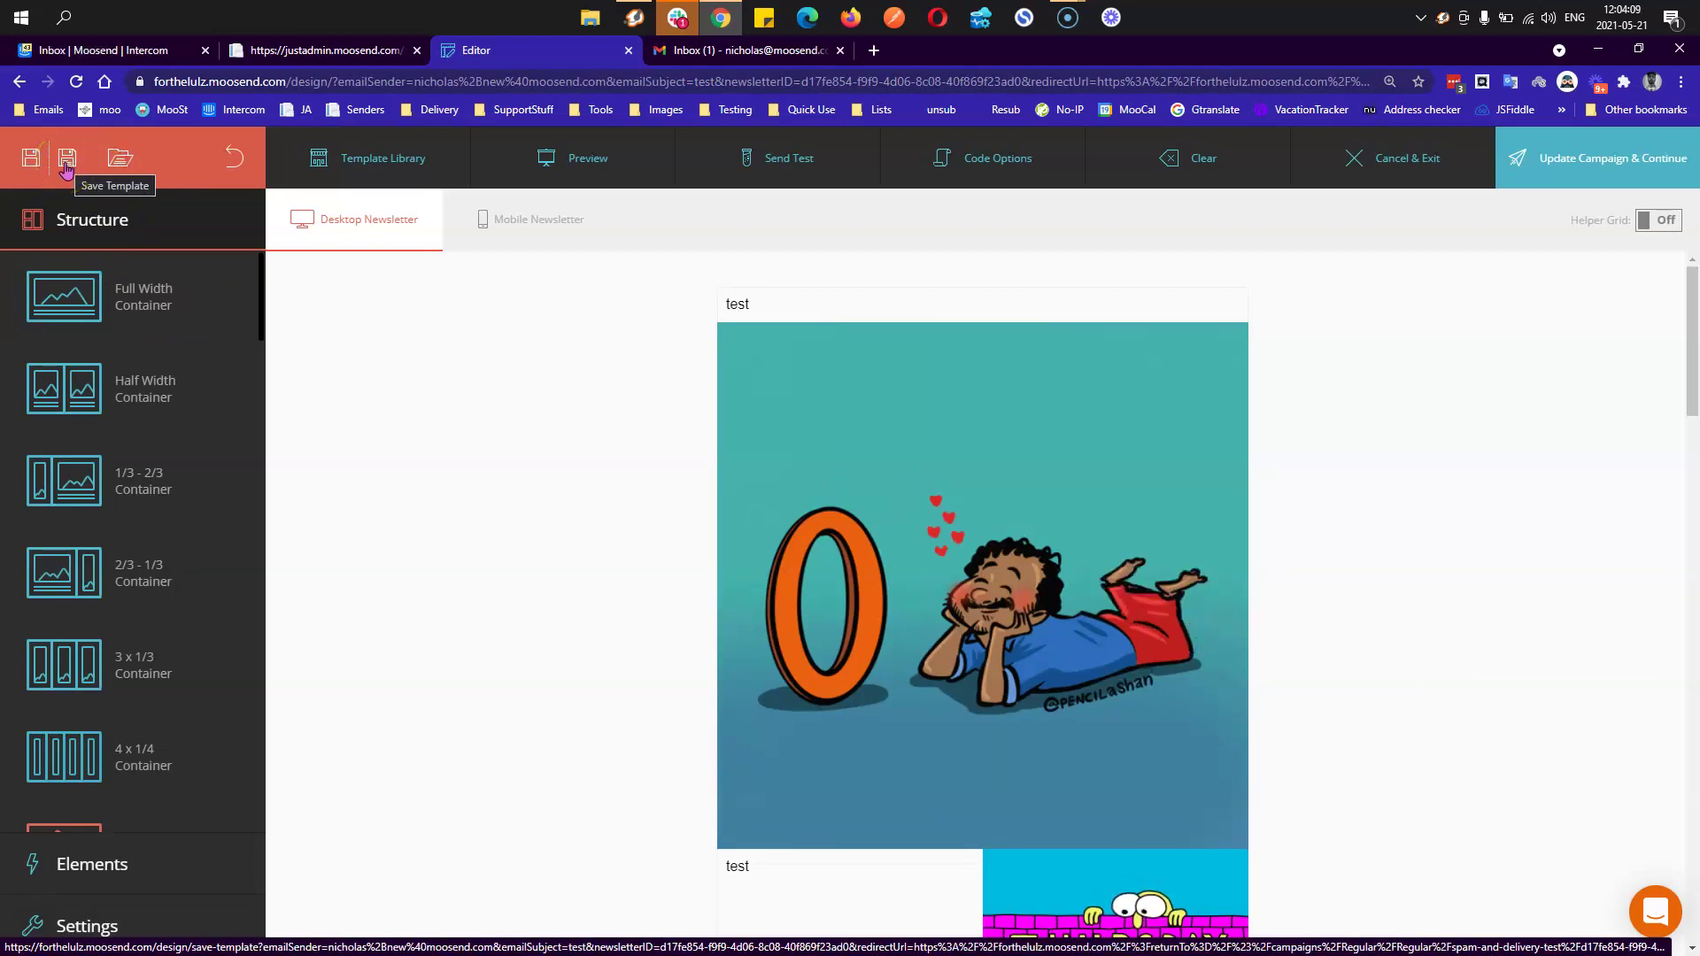
- Save the newsletter as a new template named "test_template_save3" and check it in the template library
left_click(66, 163)
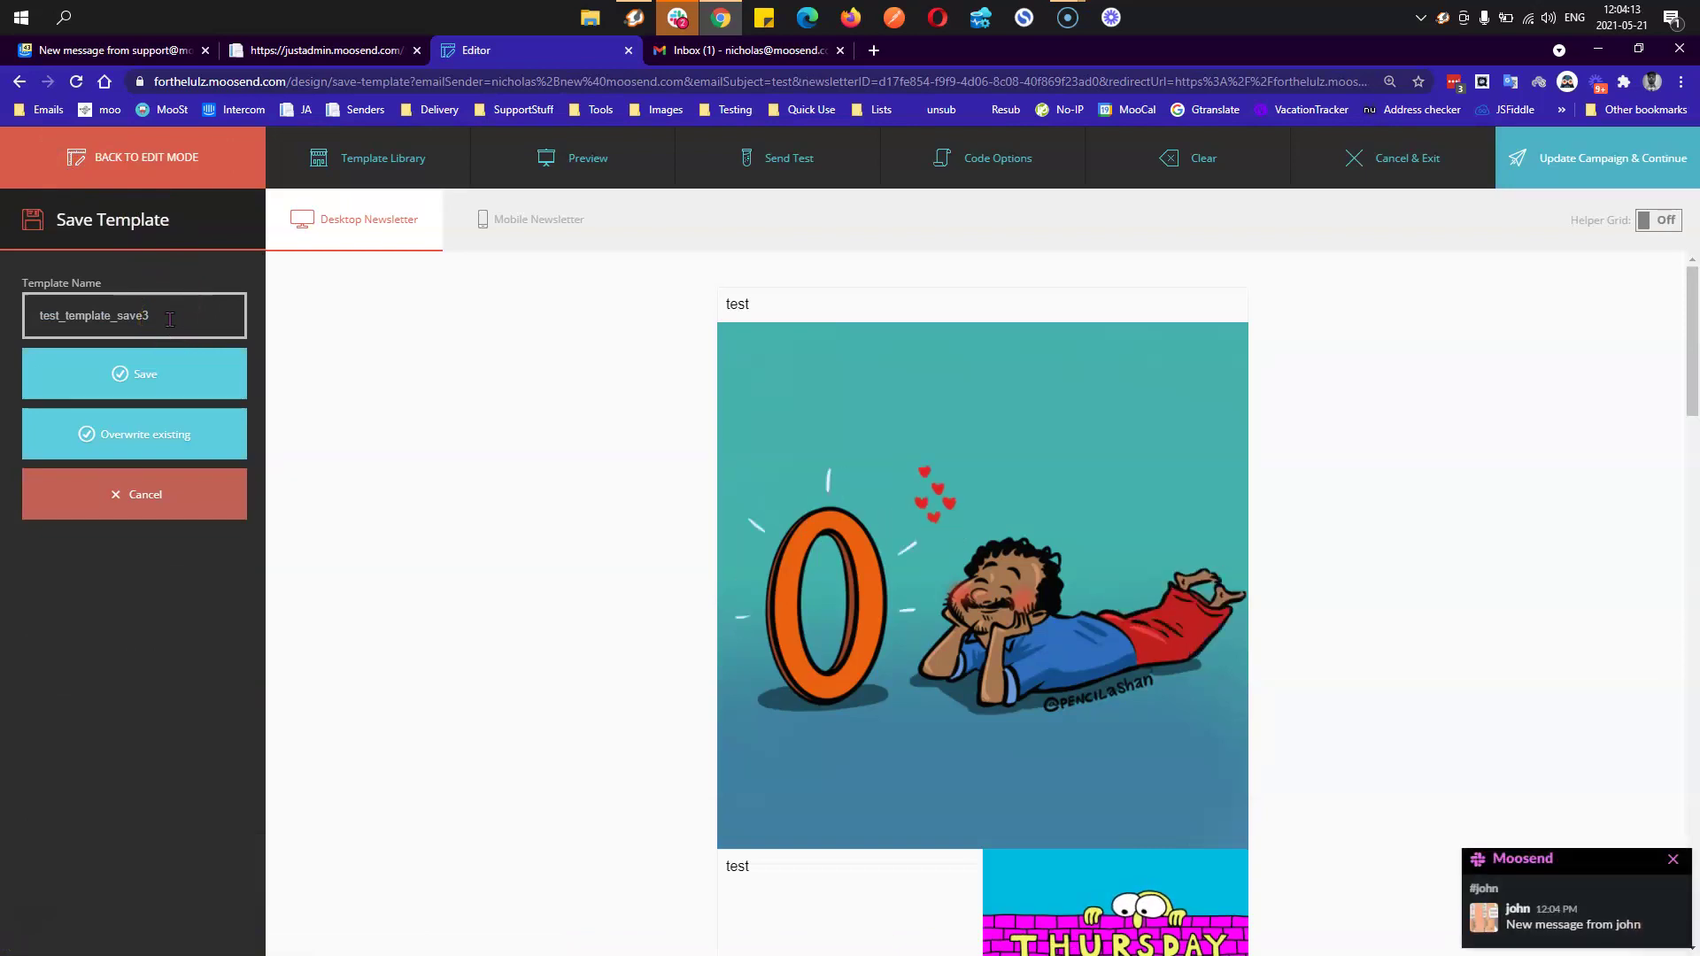
left_click(168, 370)
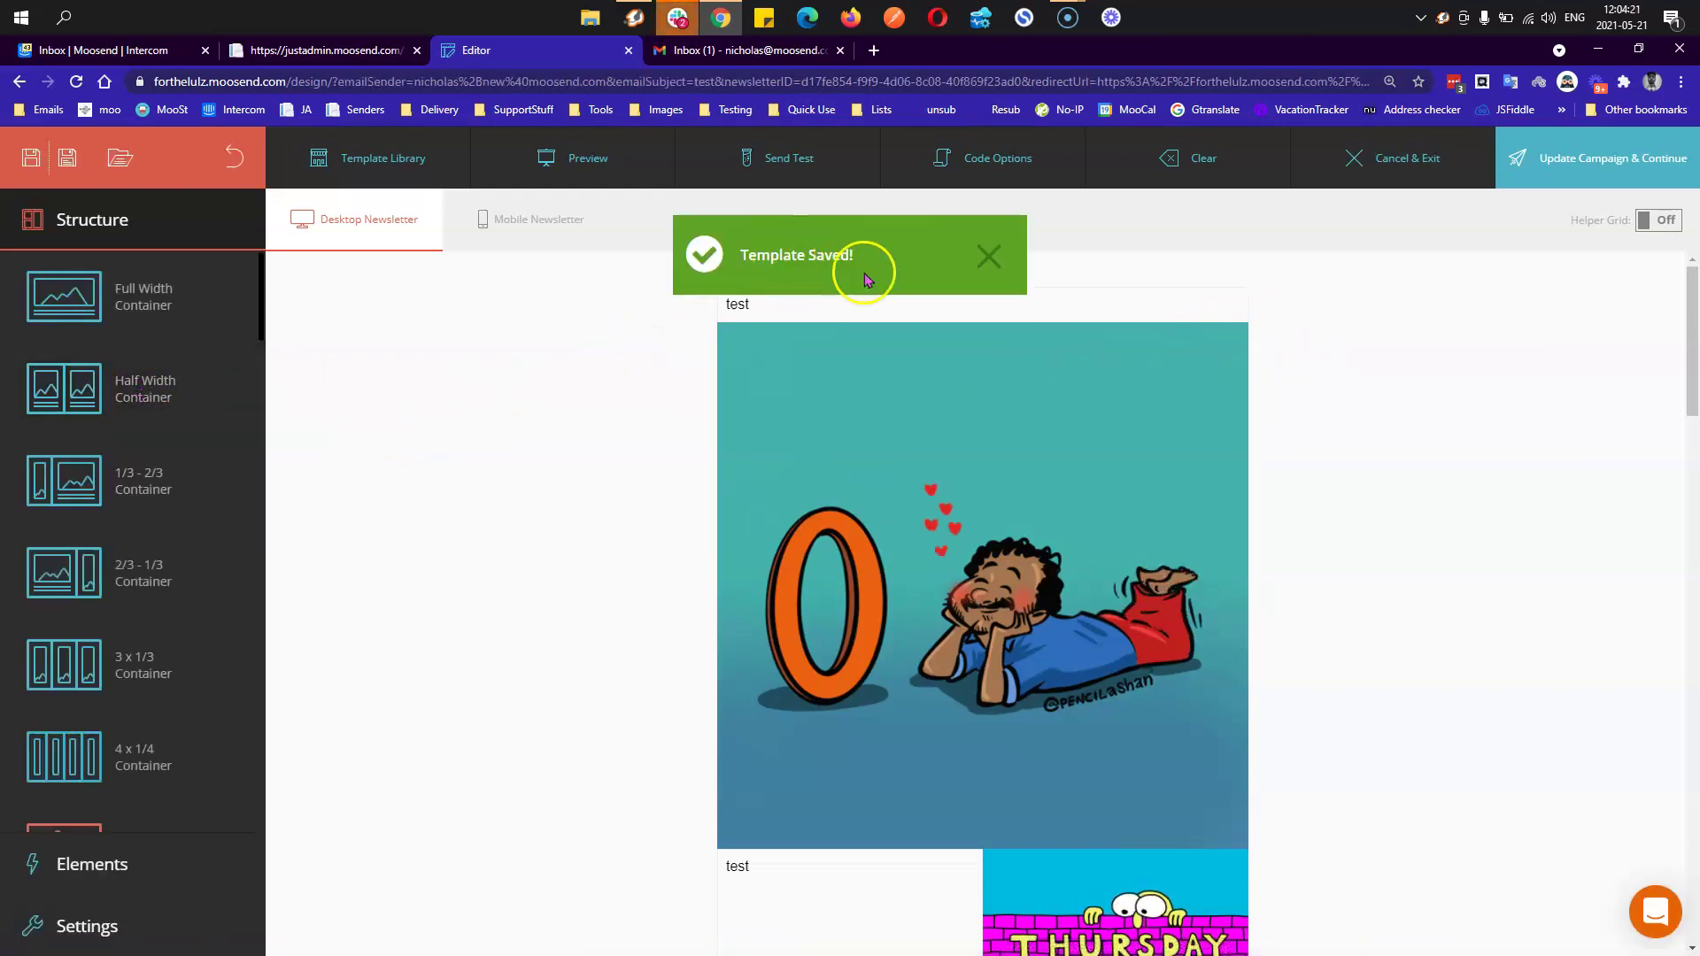
left_click(382, 165)
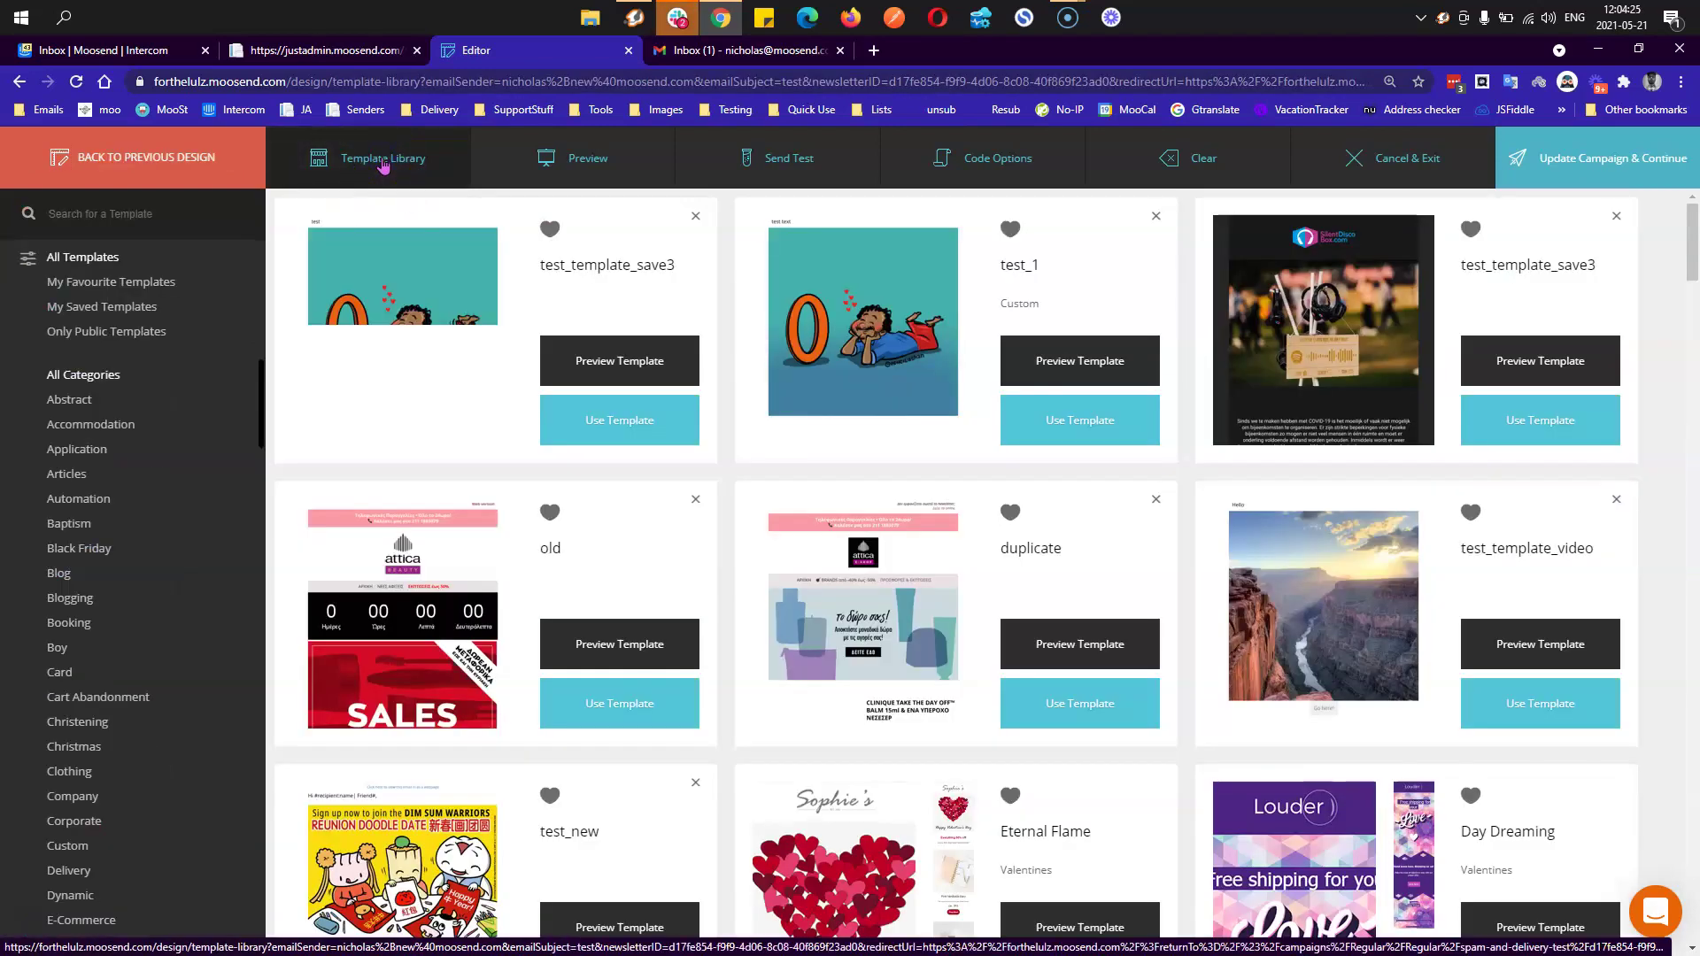
left_click(209, 153)
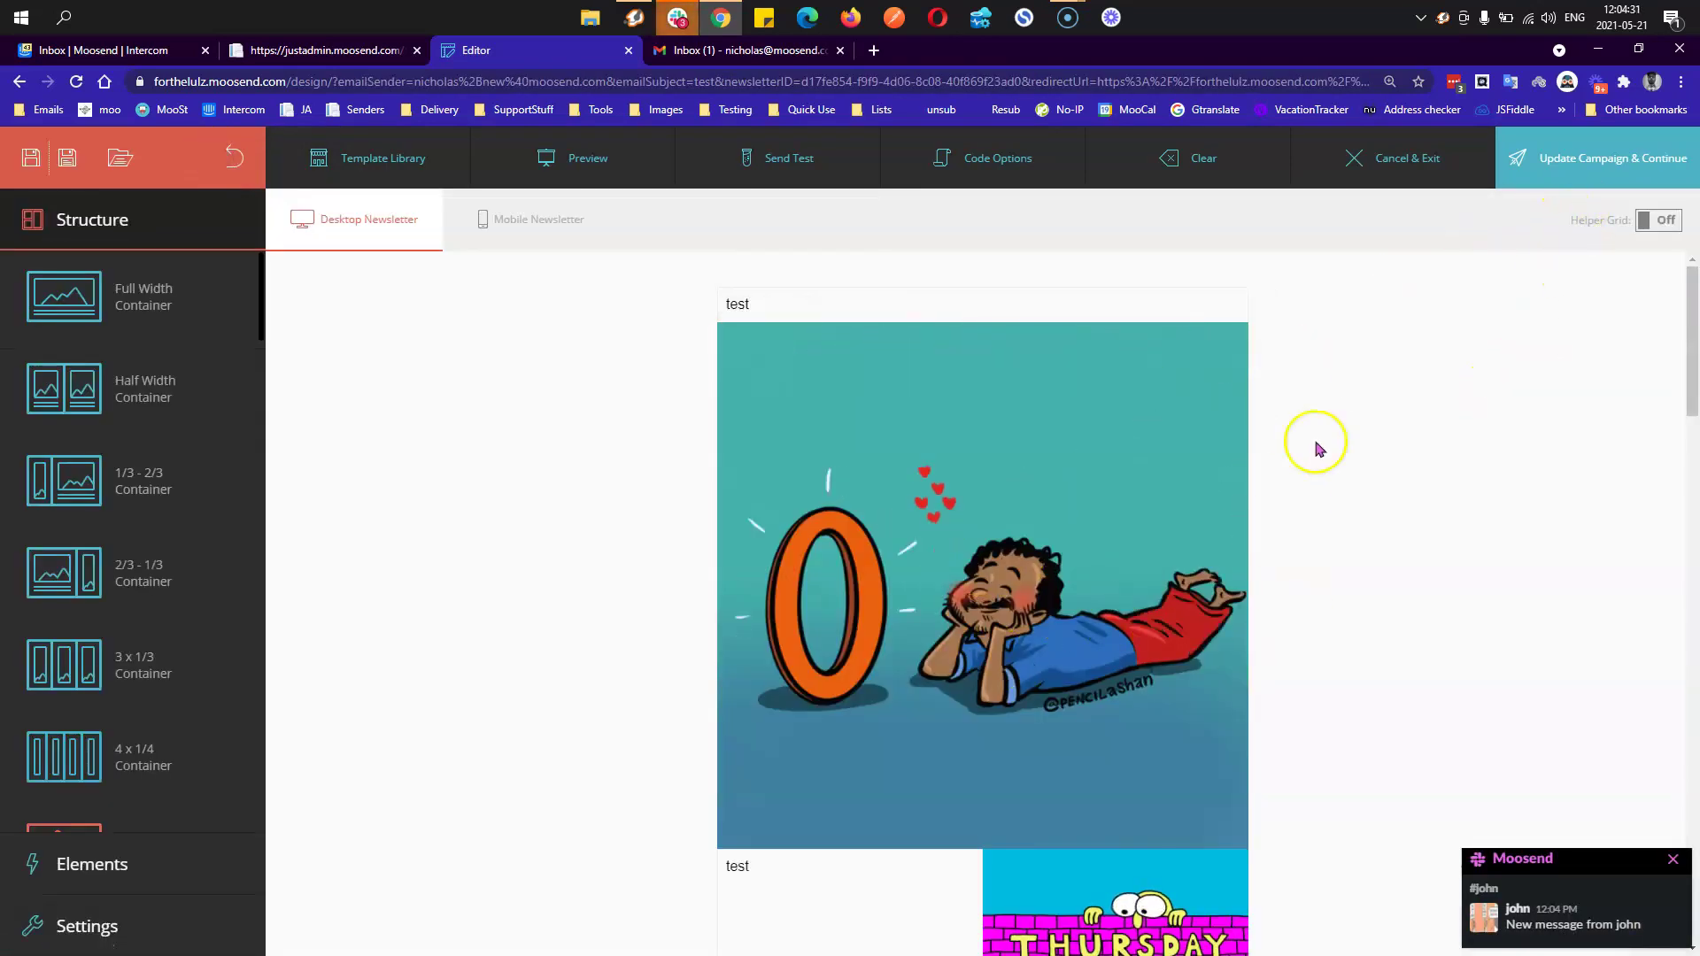
- Update the campaign with the finished newsletter and send a design and delivery test to the listed e-mail address
left_click(1522, 159)
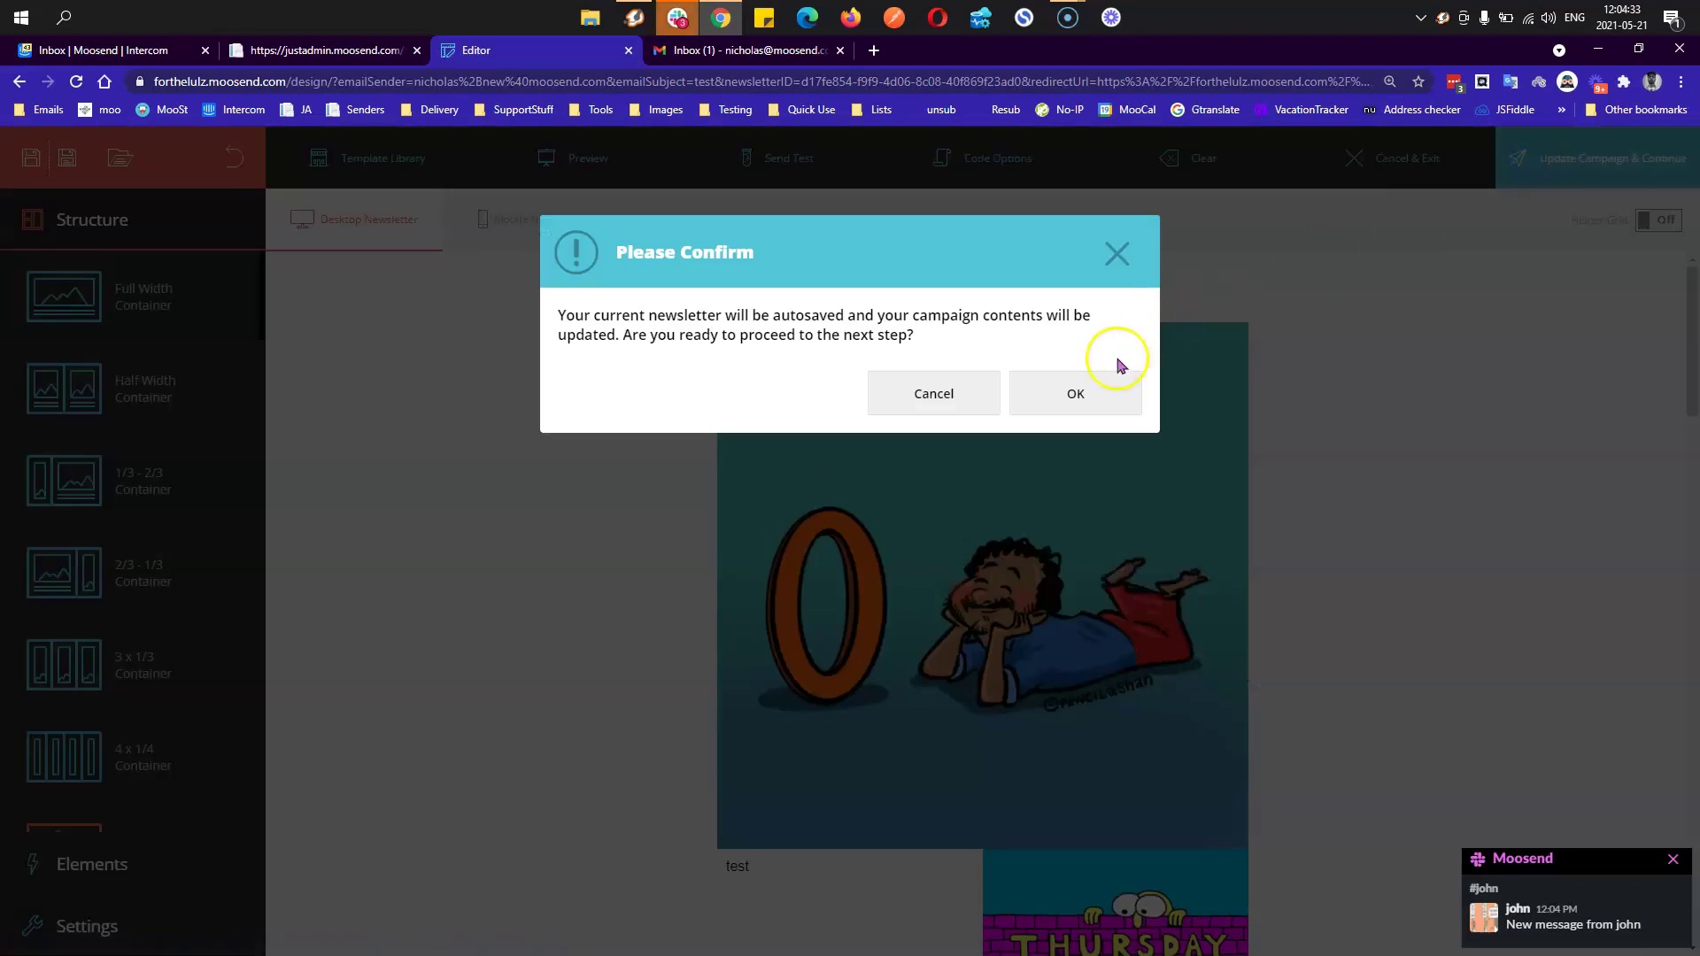
left_click(1075, 389)
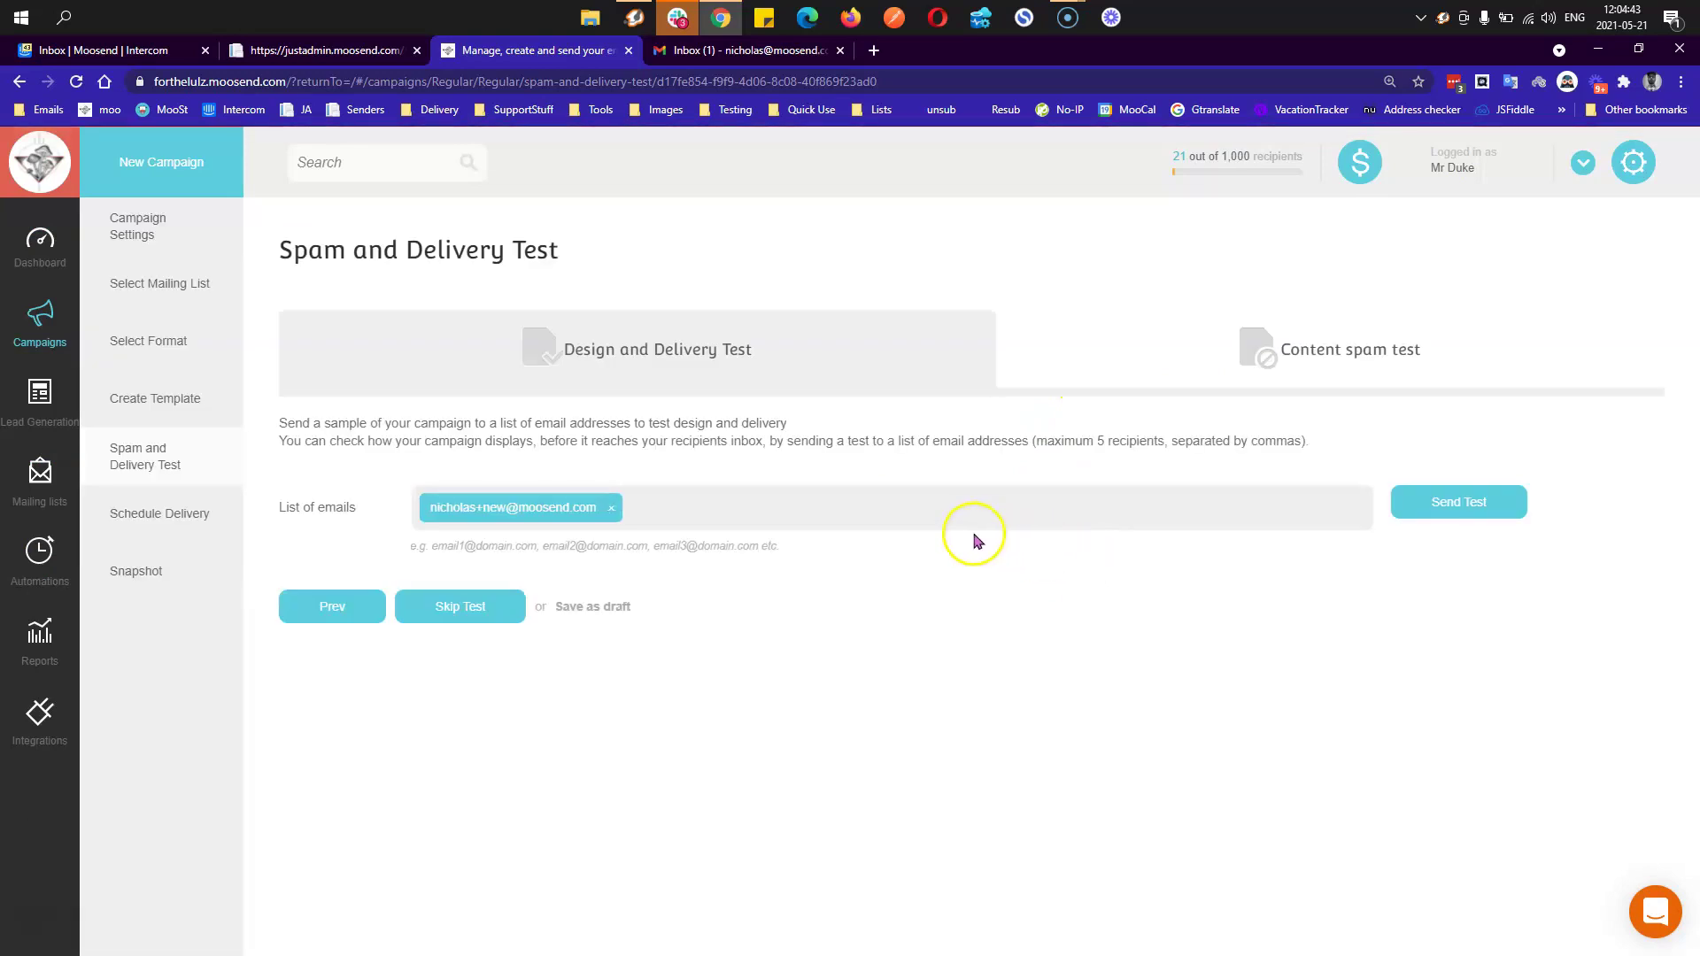
left_click(1461, 501)
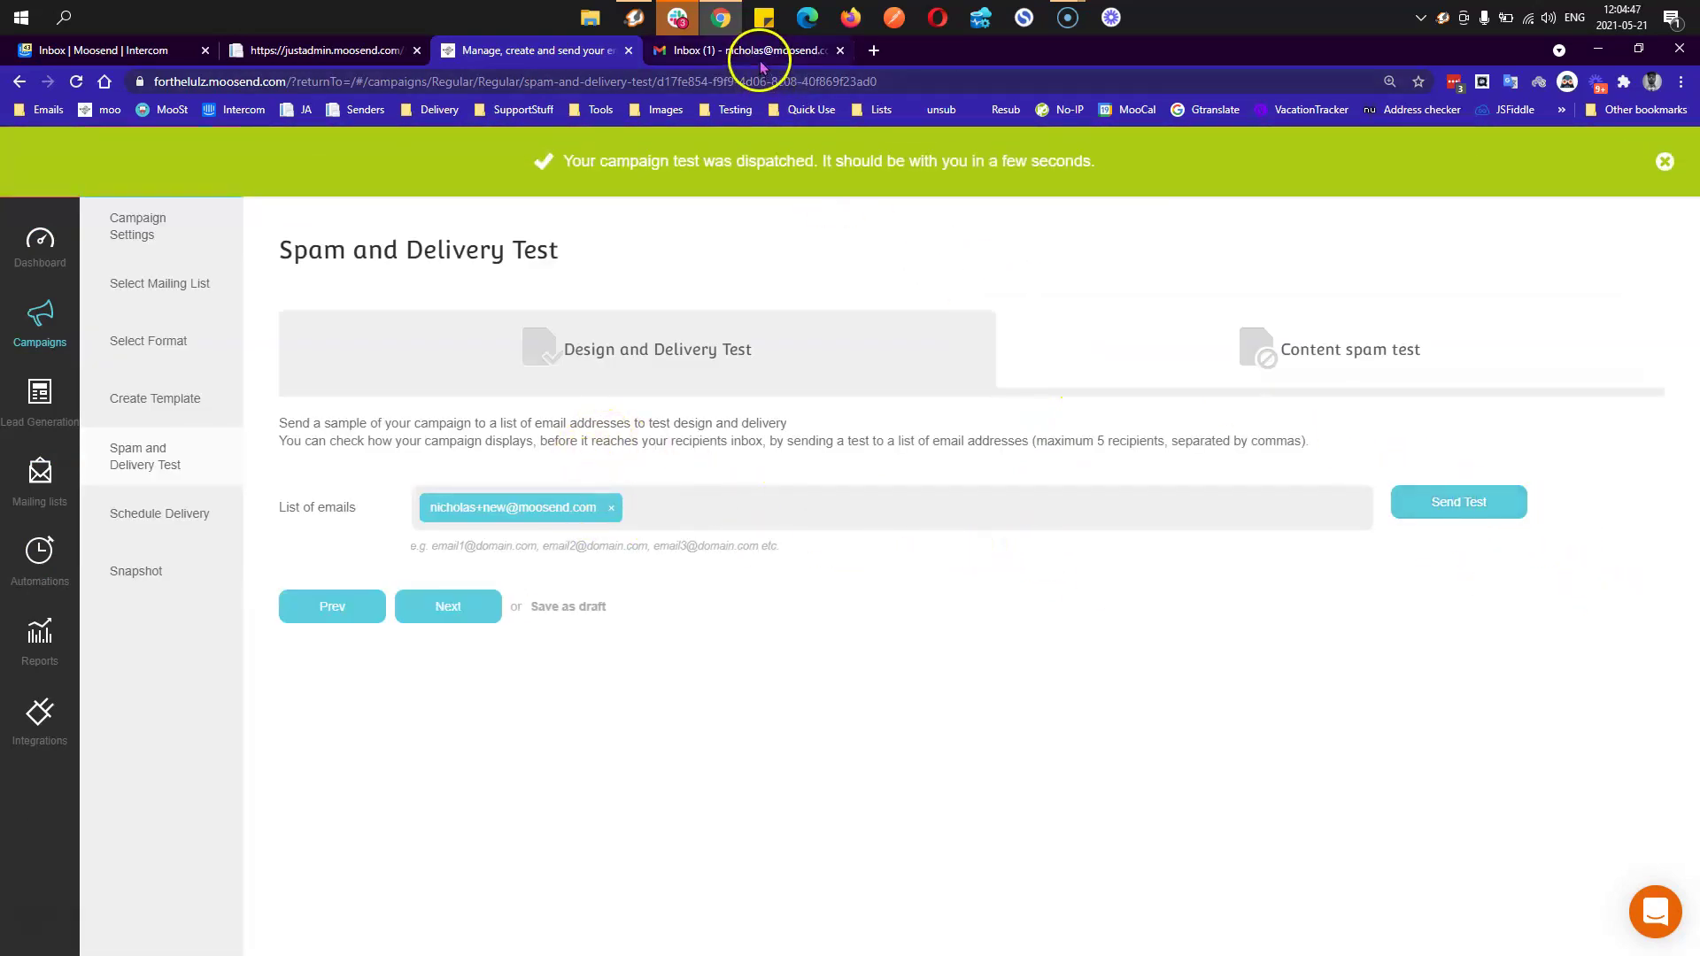
- Switch to the Gmail inbox, open the received test e-mail, look through its newsletter content, and close the mailbox
left_click_drag(661, 164, 866, 178)
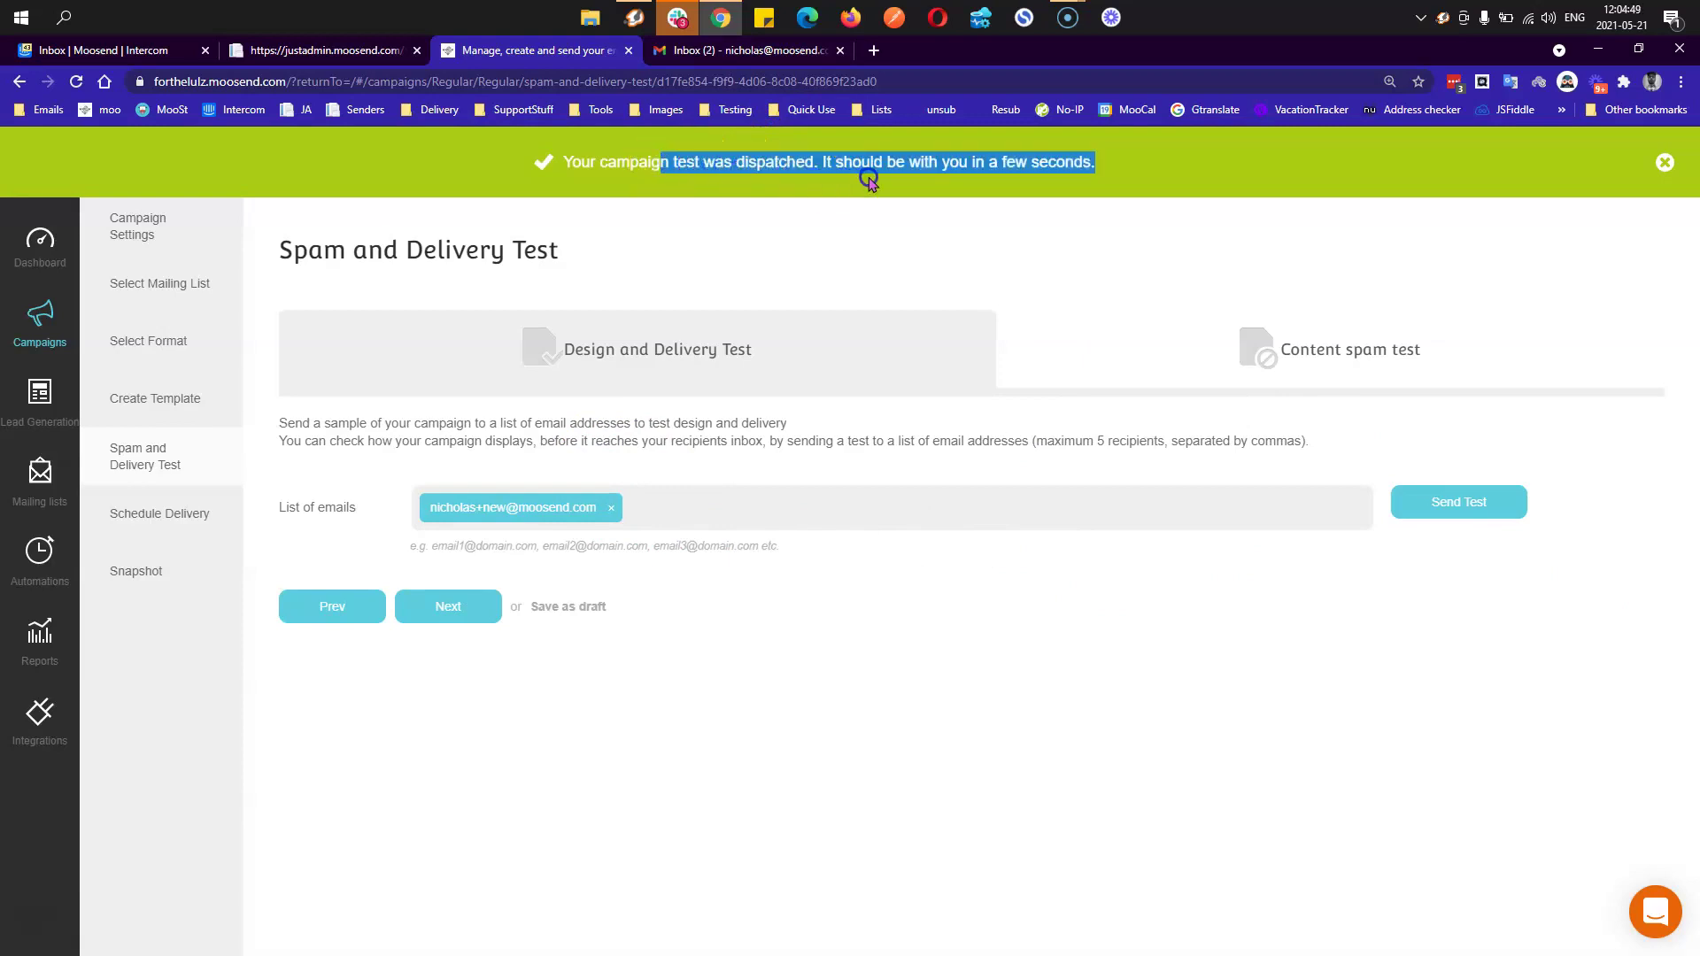
left_click(748, 52)
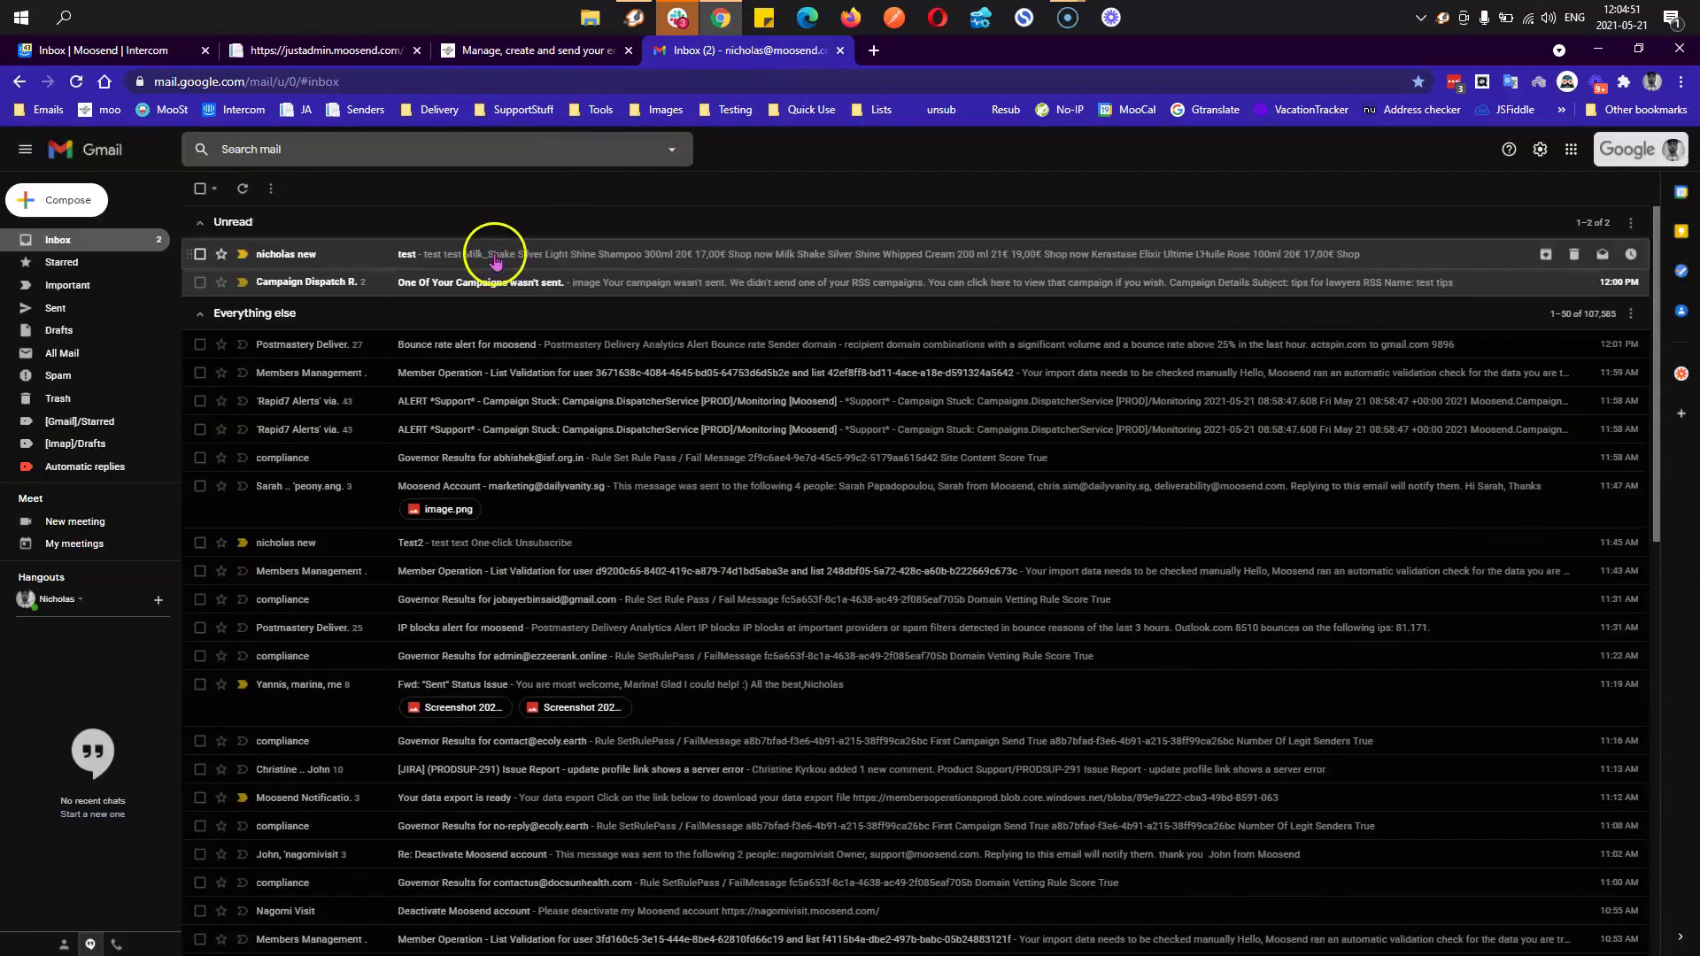
left_click(476, 255)
scroll(921, 478, "down", 5)
scroll(945, 465, "down", 12)
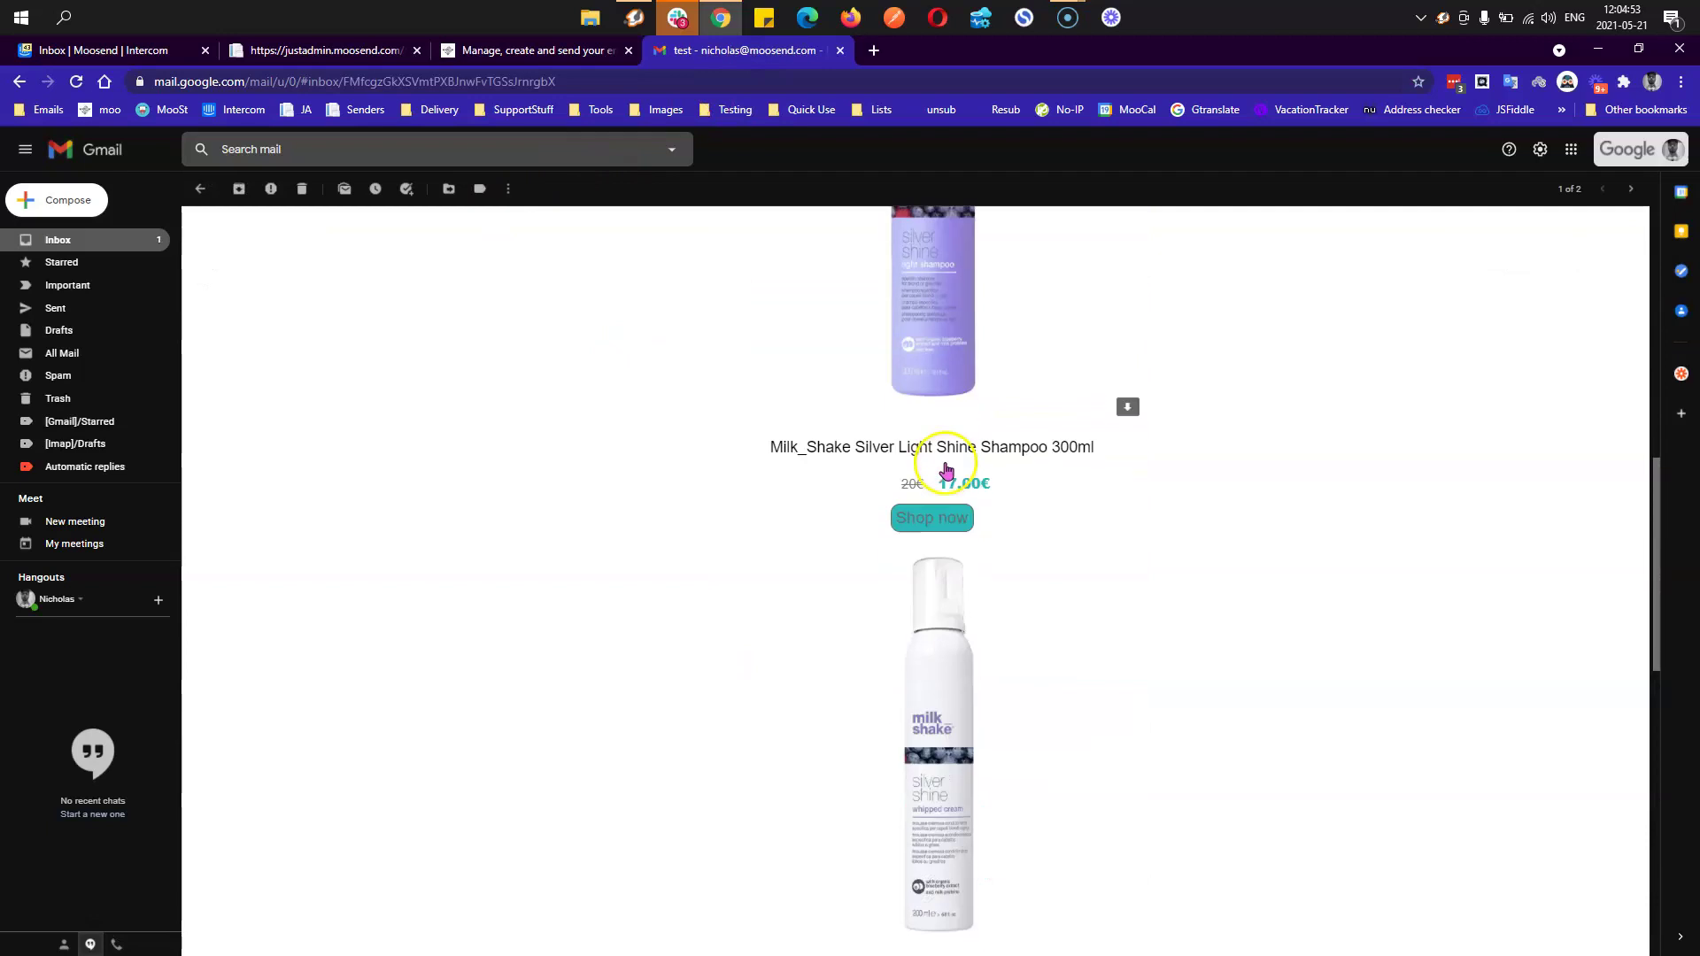
middle_click(689, 68)
- Continue to delivery scheduling, keep immediate sending, and enable automated resending to subscribers who did not open the campaign
left_click(453, 599)
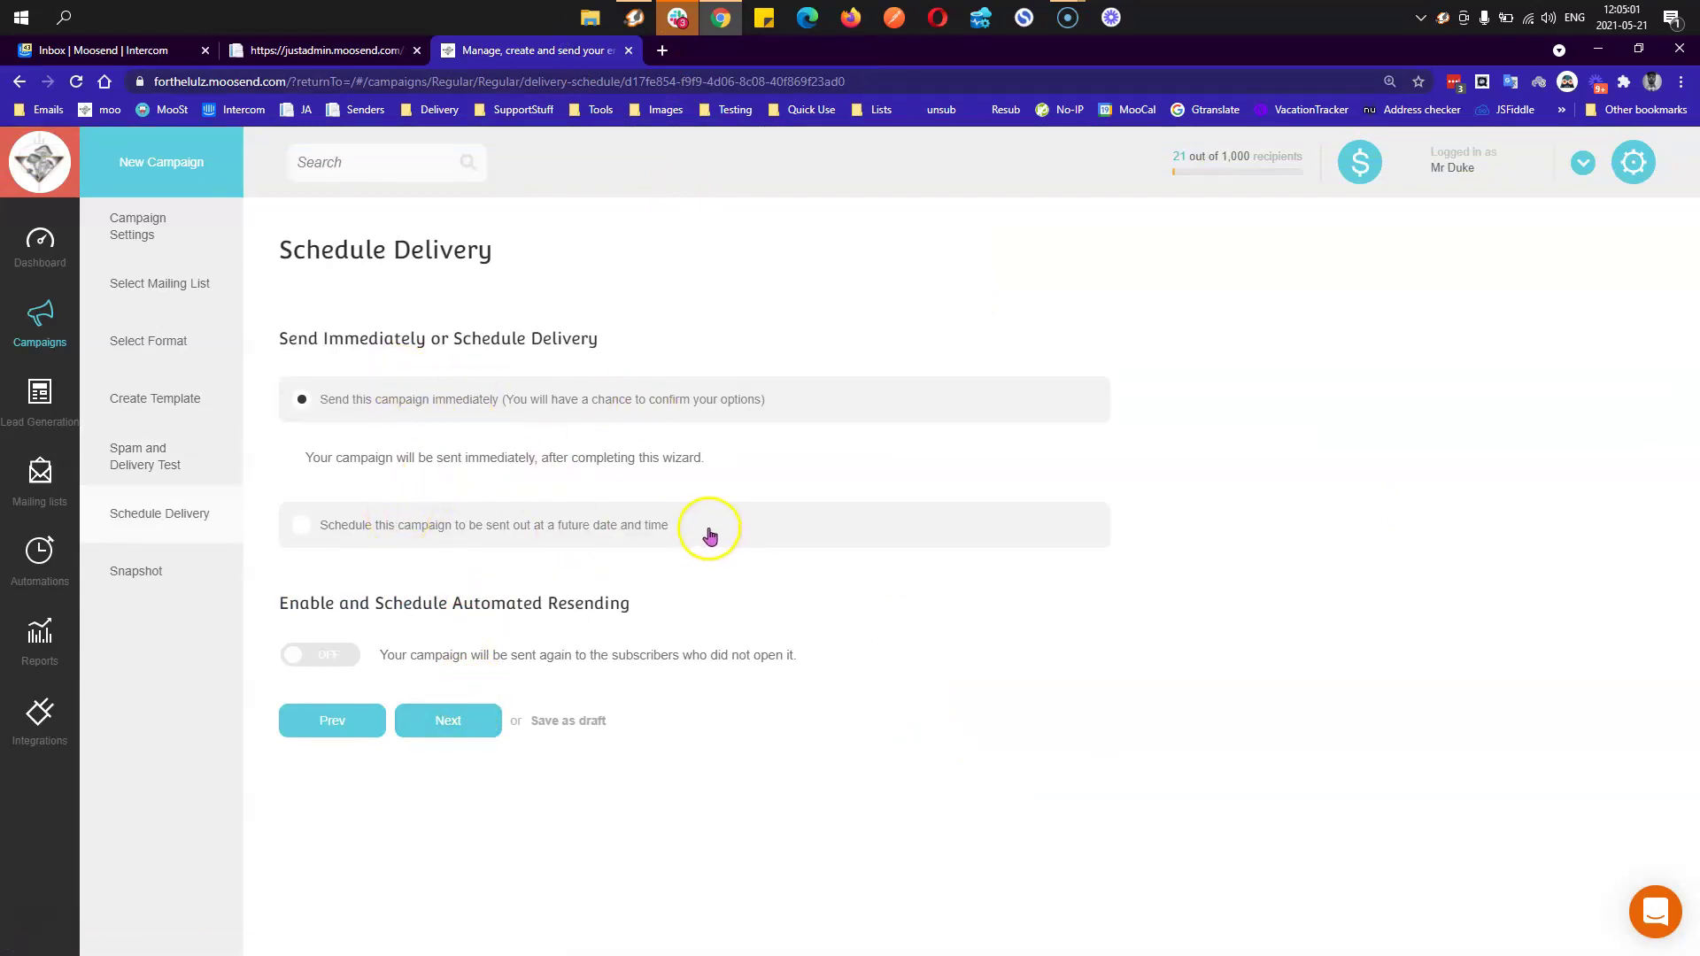
left_click(306, 656)
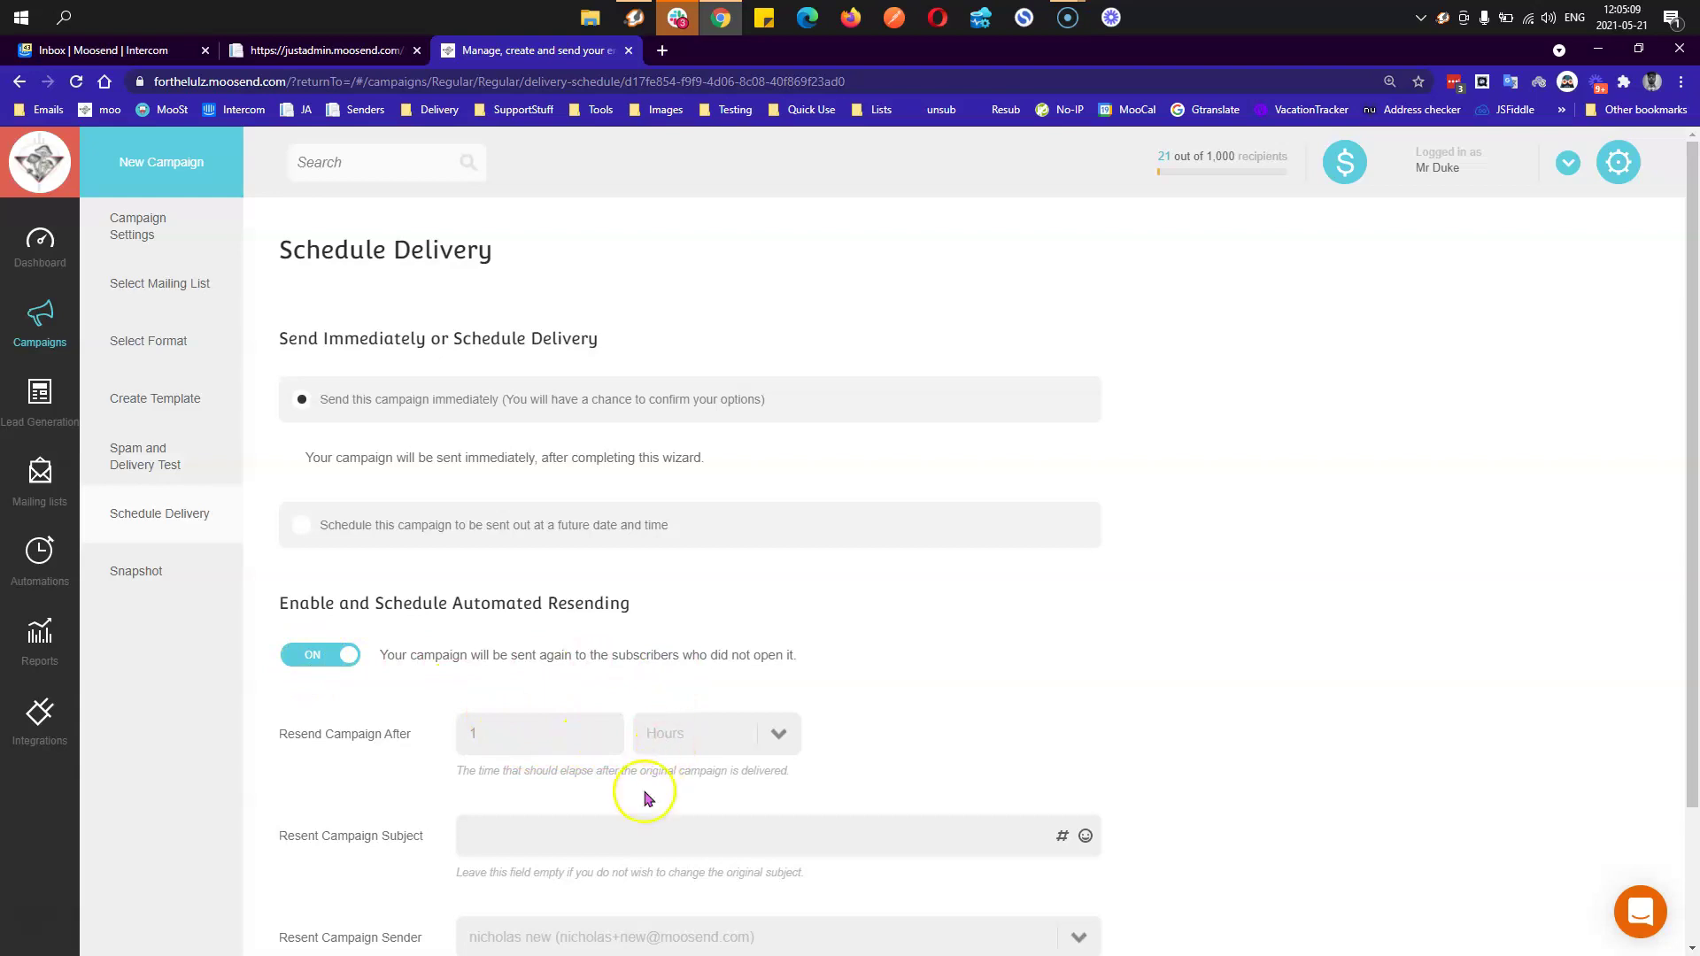
scroll(576, 810, "down", 2)
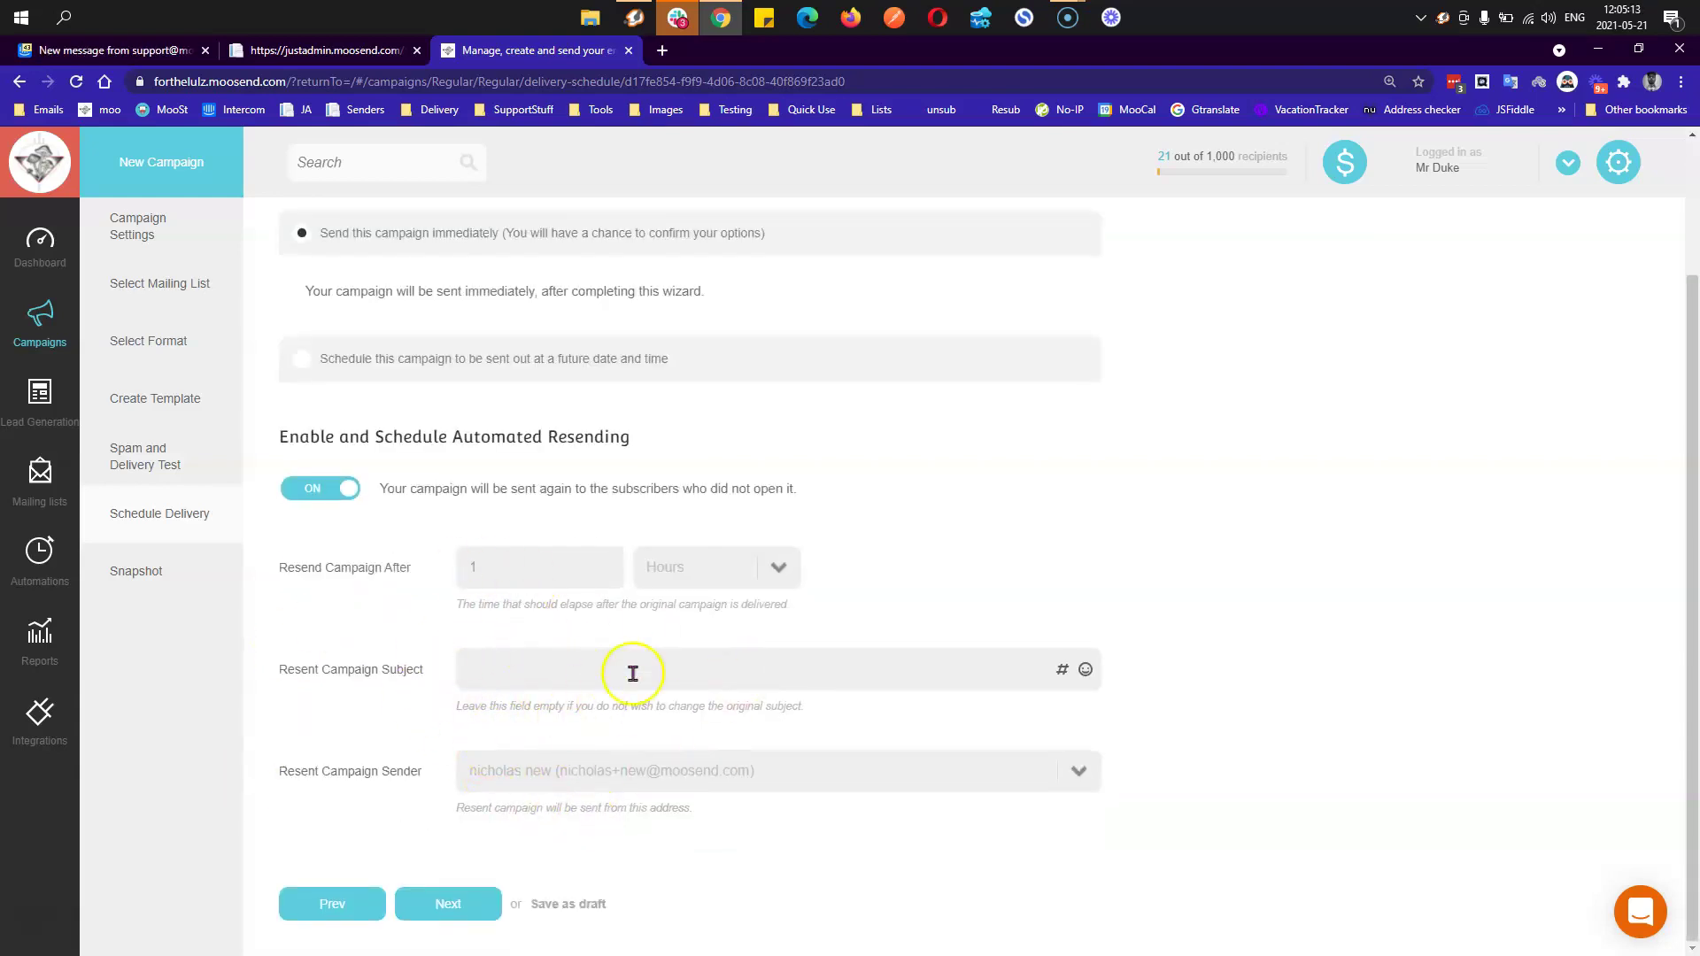
left_click(470, 918)
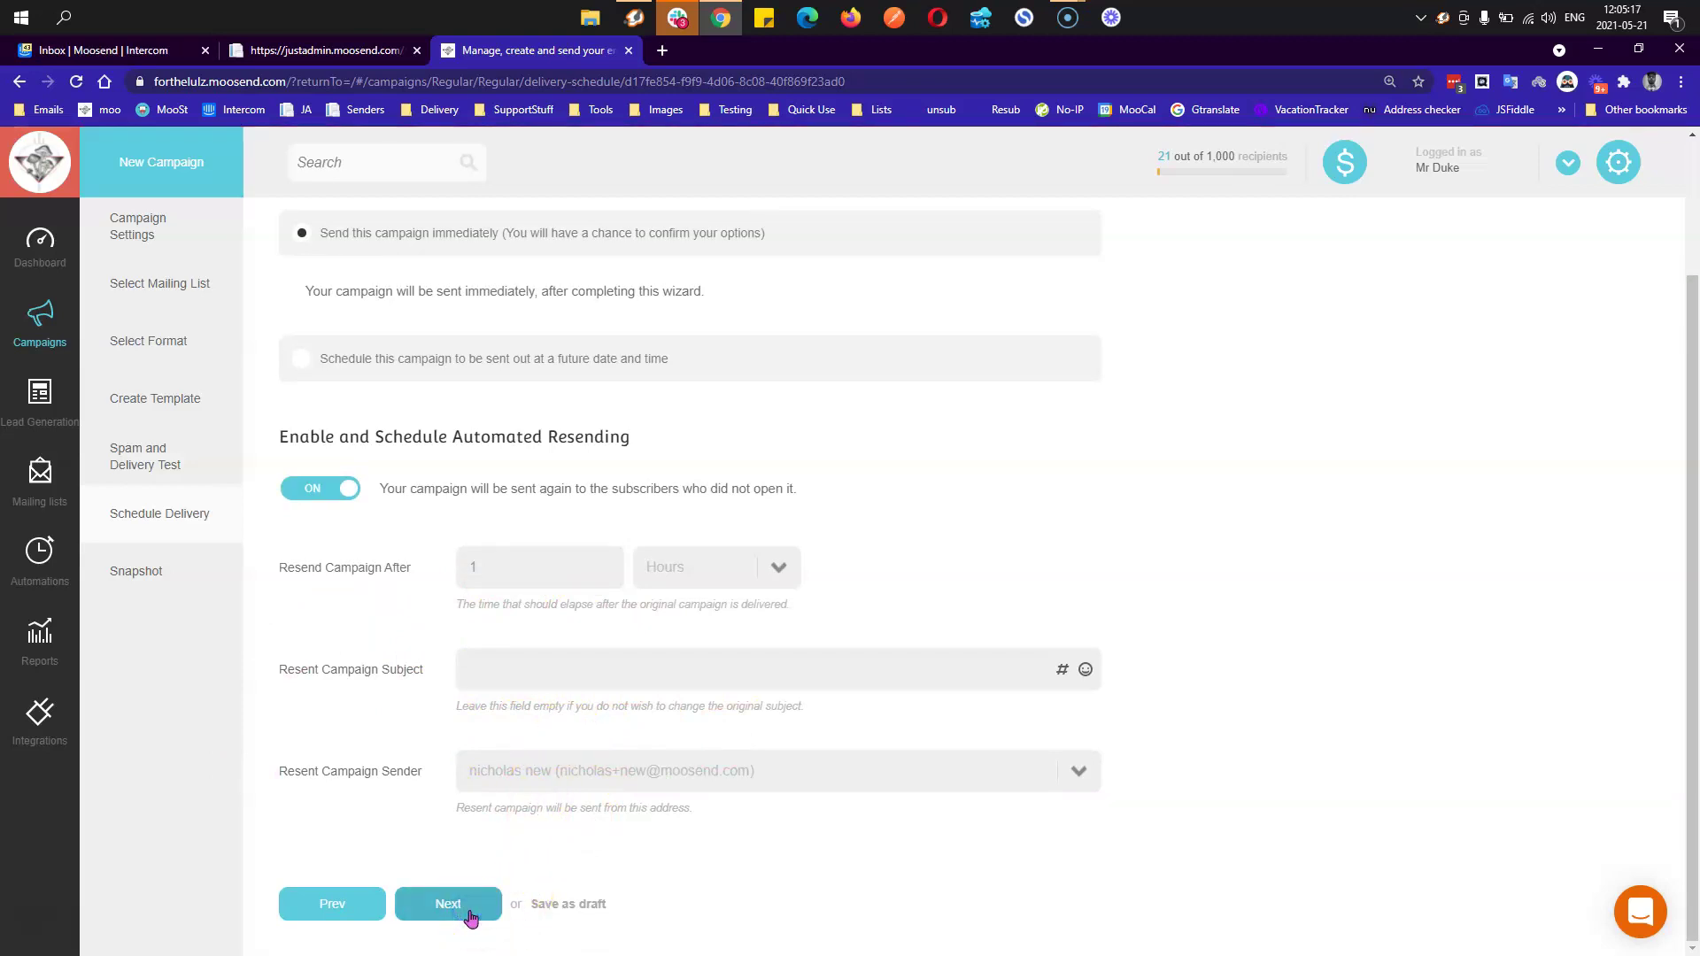
- Review the campaign snapshot's sender, subject, mailing list, format and delivery settings, and send the campaign
scroll(475, 903, "down", 8)
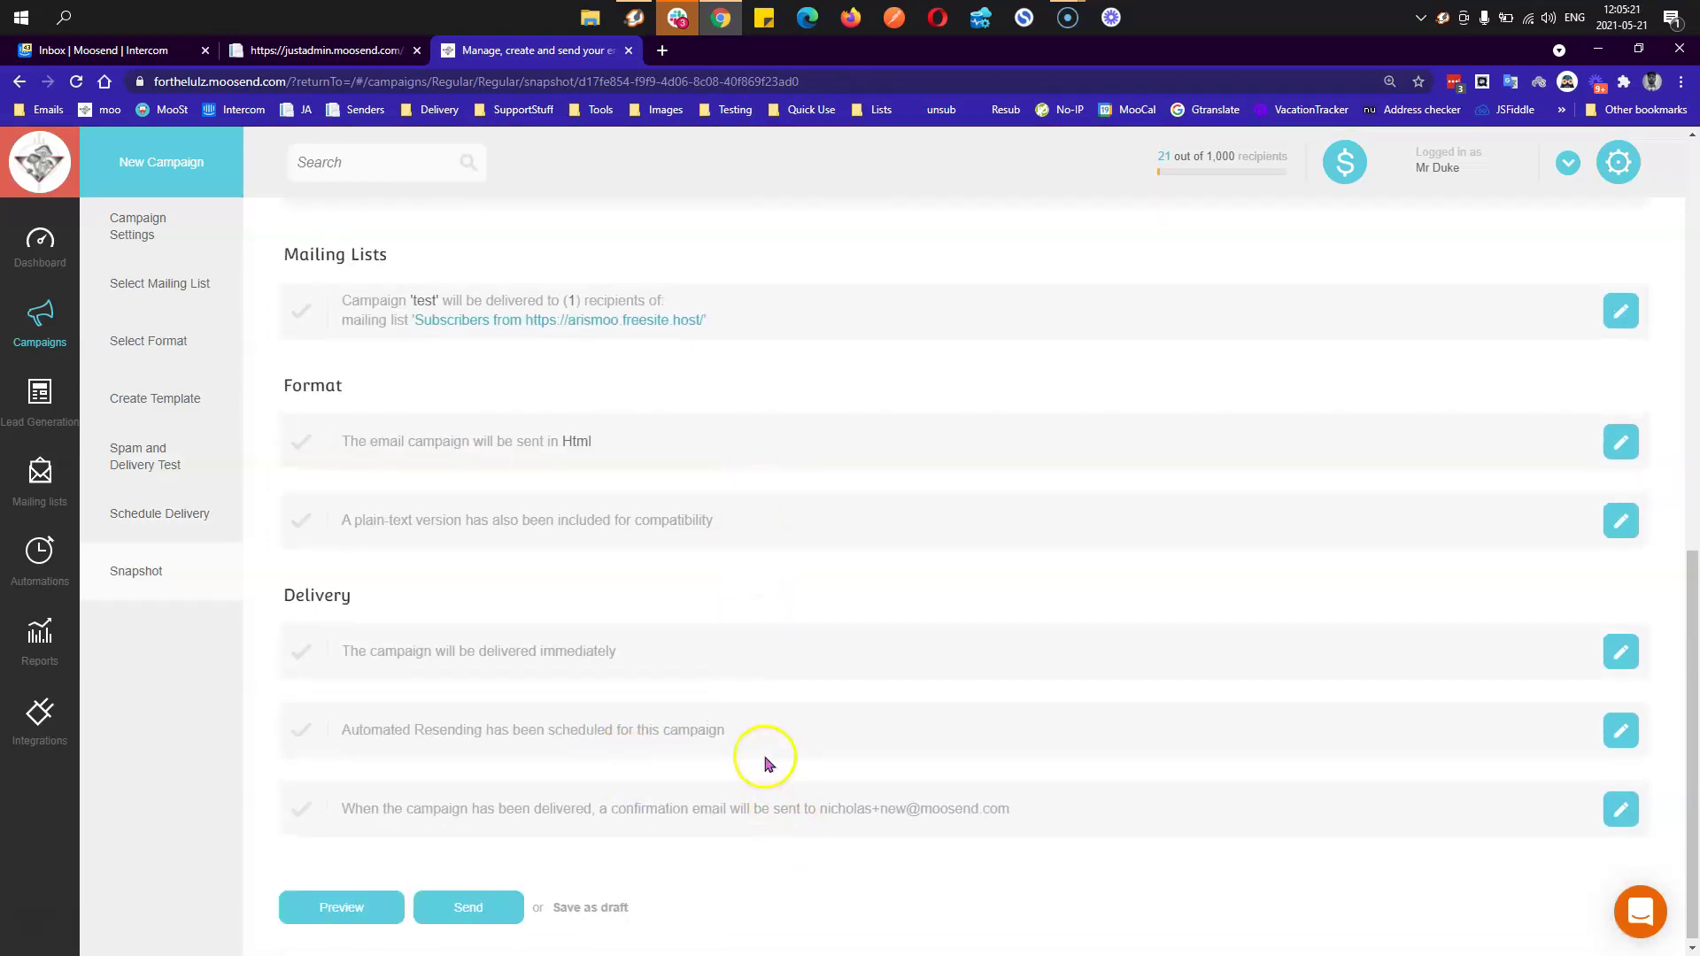
scroll(765, 713, "up", 7)
scroll(762, 711, "up", 3)
scroll(958, 531, "down", 10)
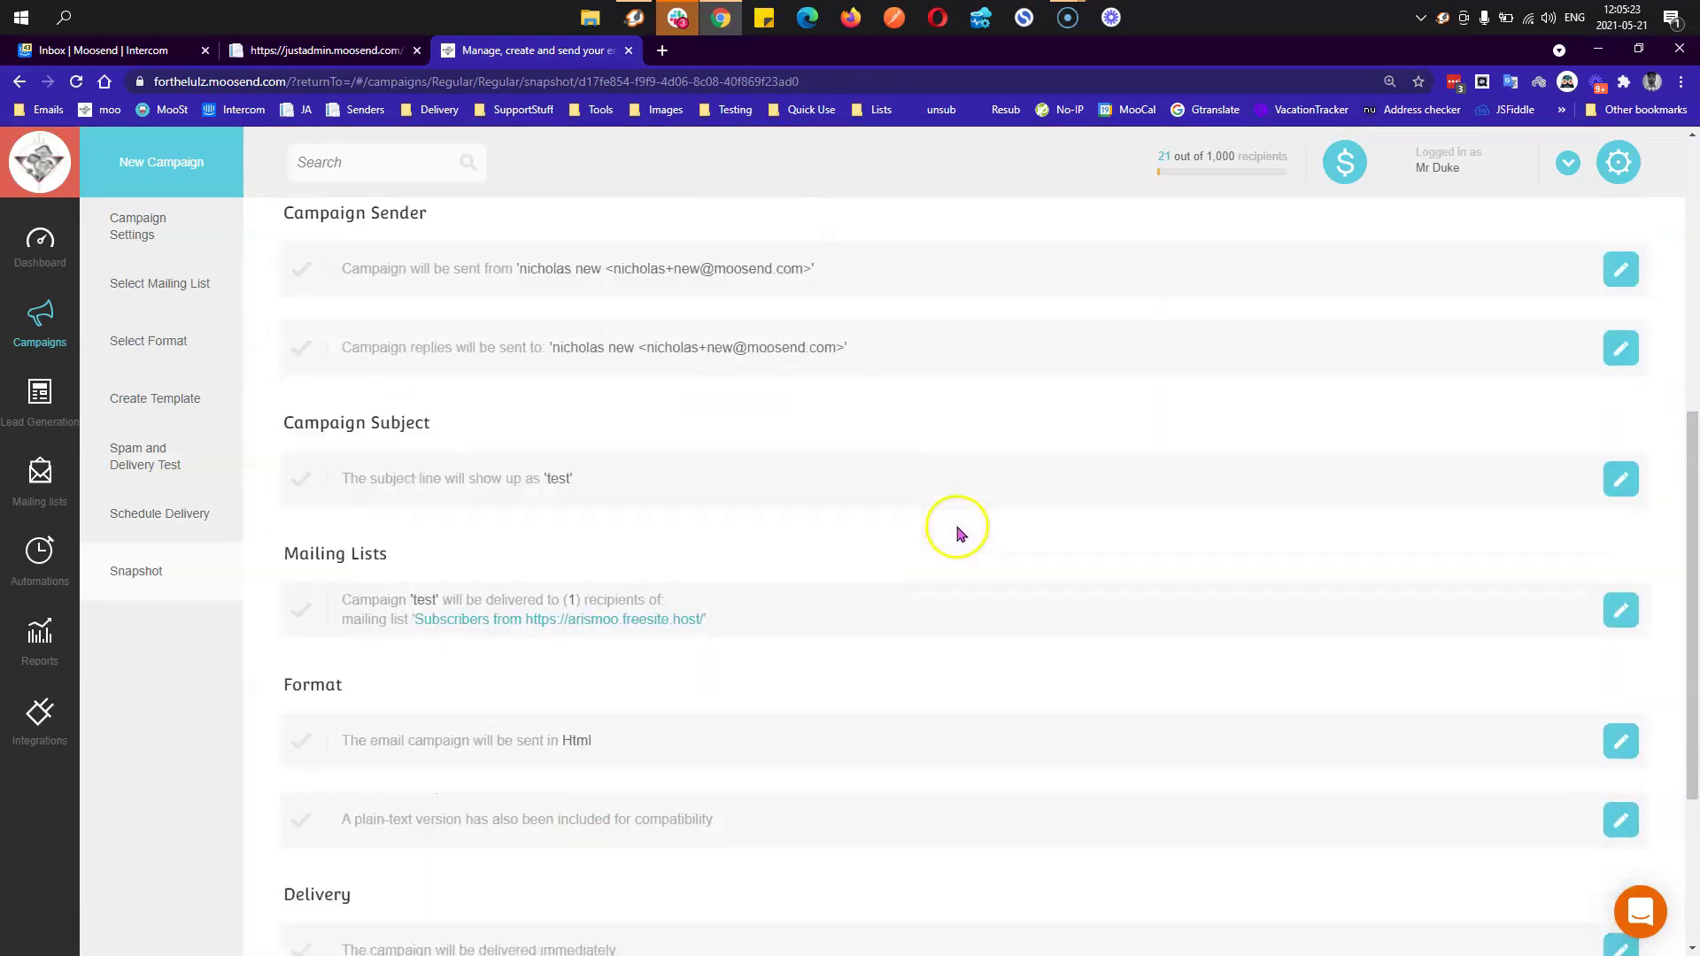
left_click(471, 909)
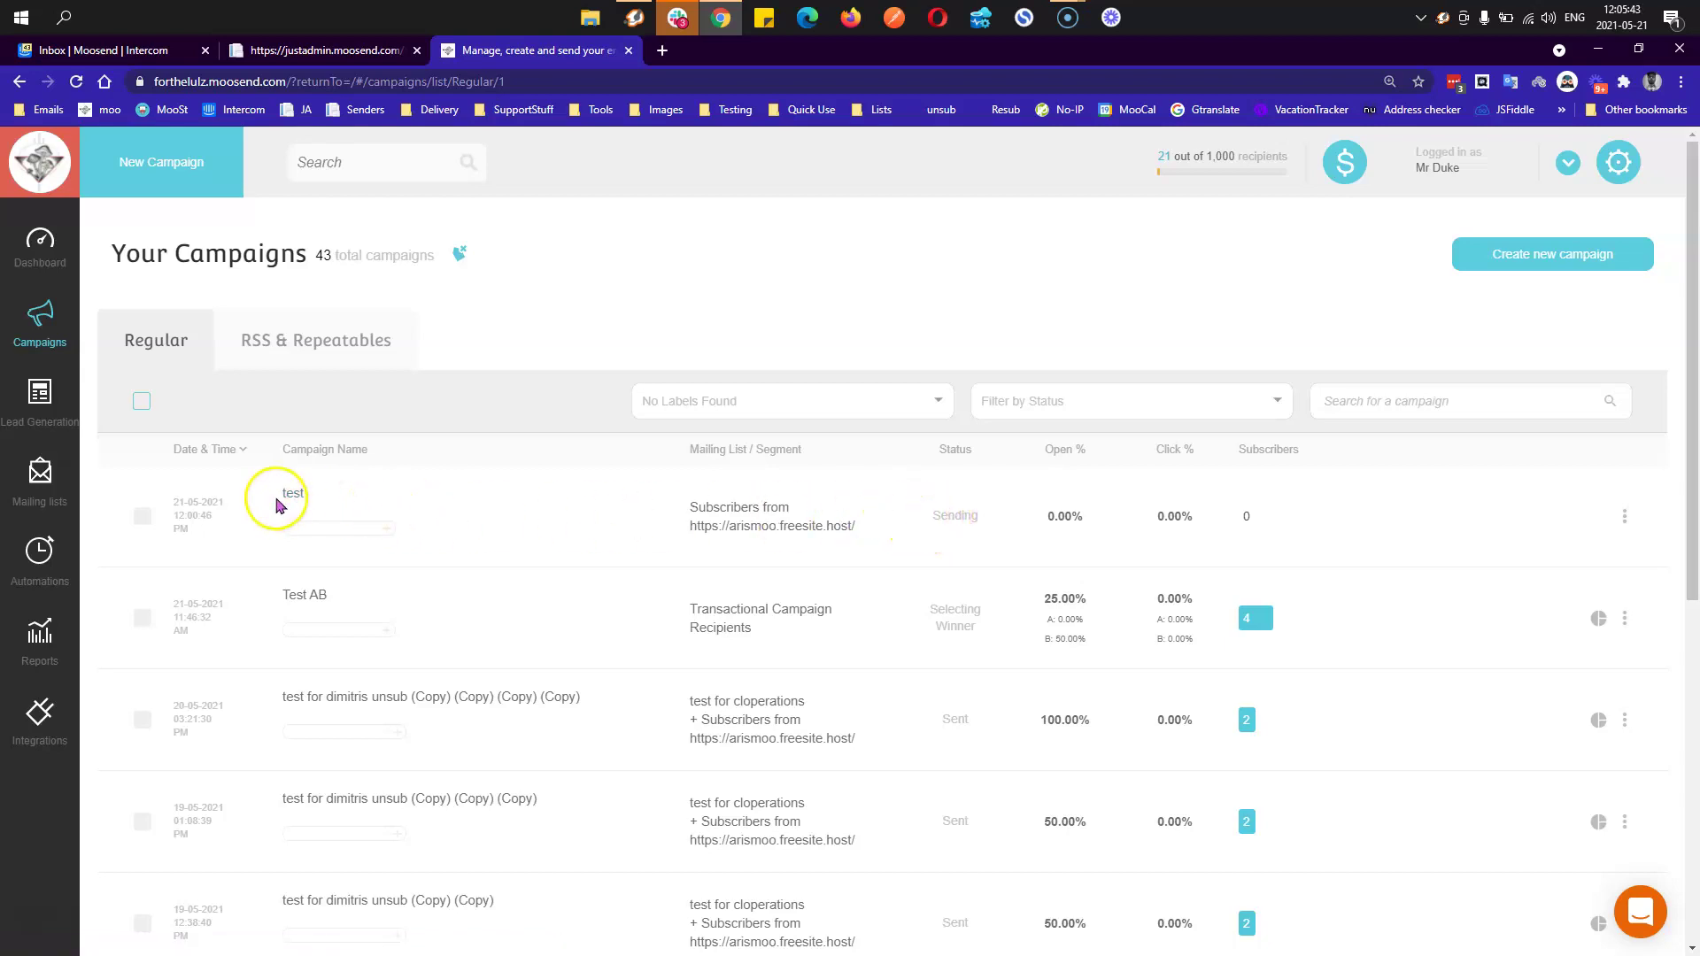
- Try to open the sent "test" campaign's report from the campaign list, and view the list of all campaign reports
left_click(293, 494)
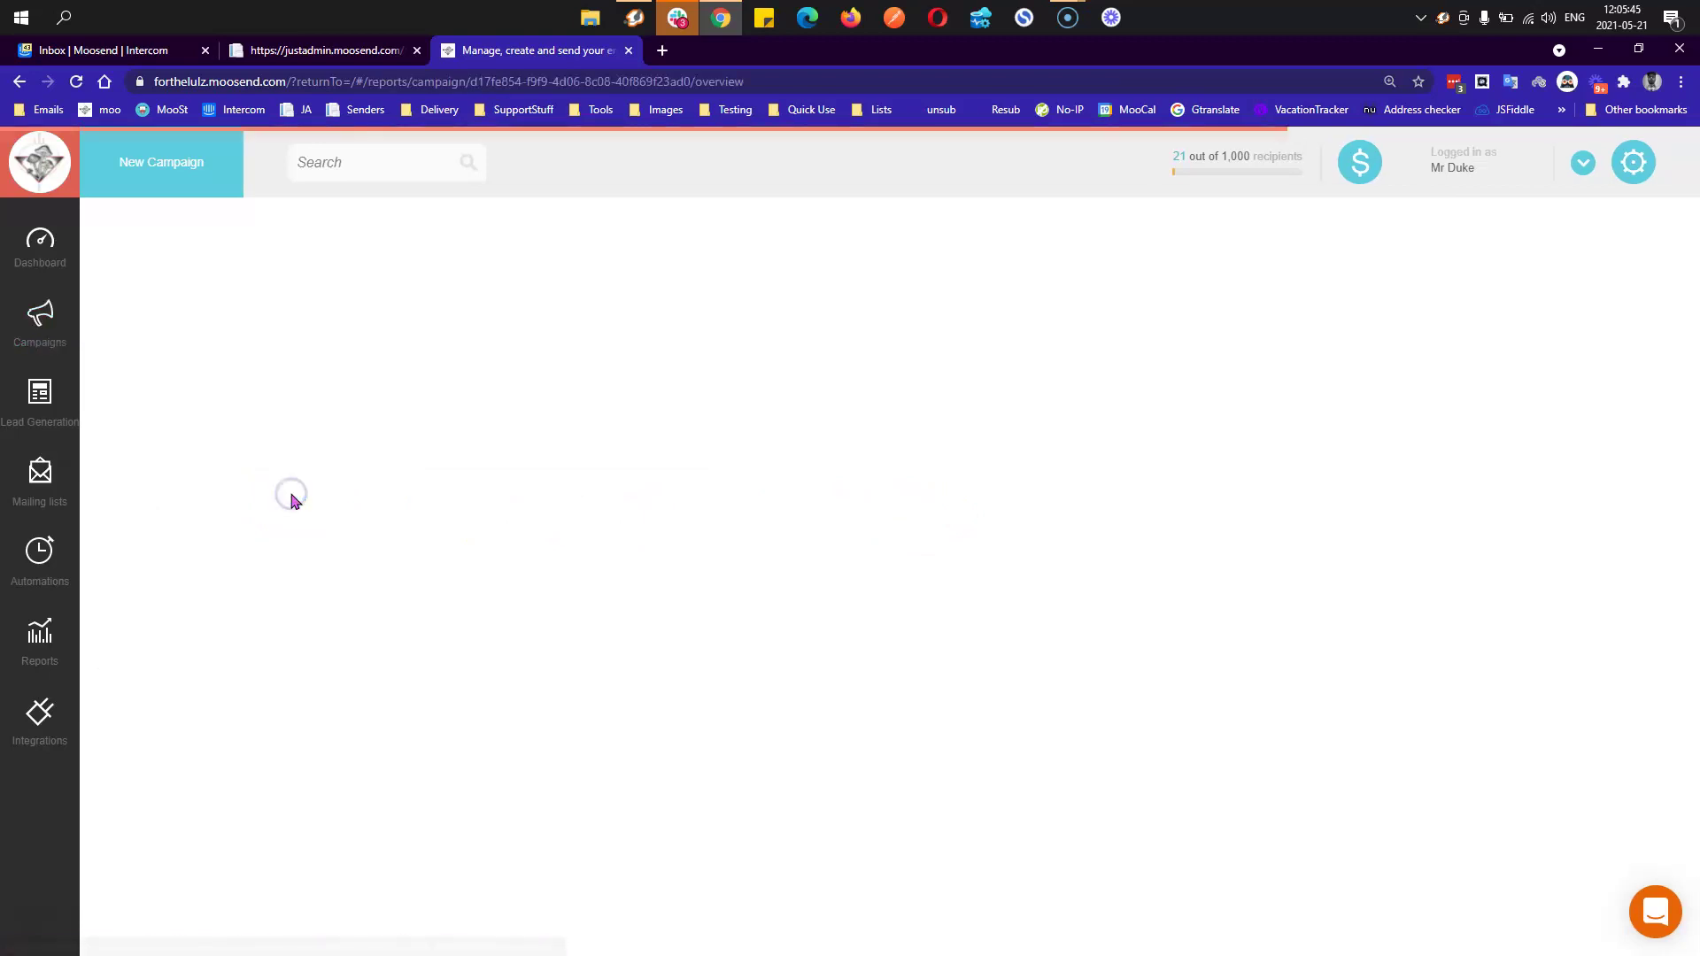
left_click(417, 470)
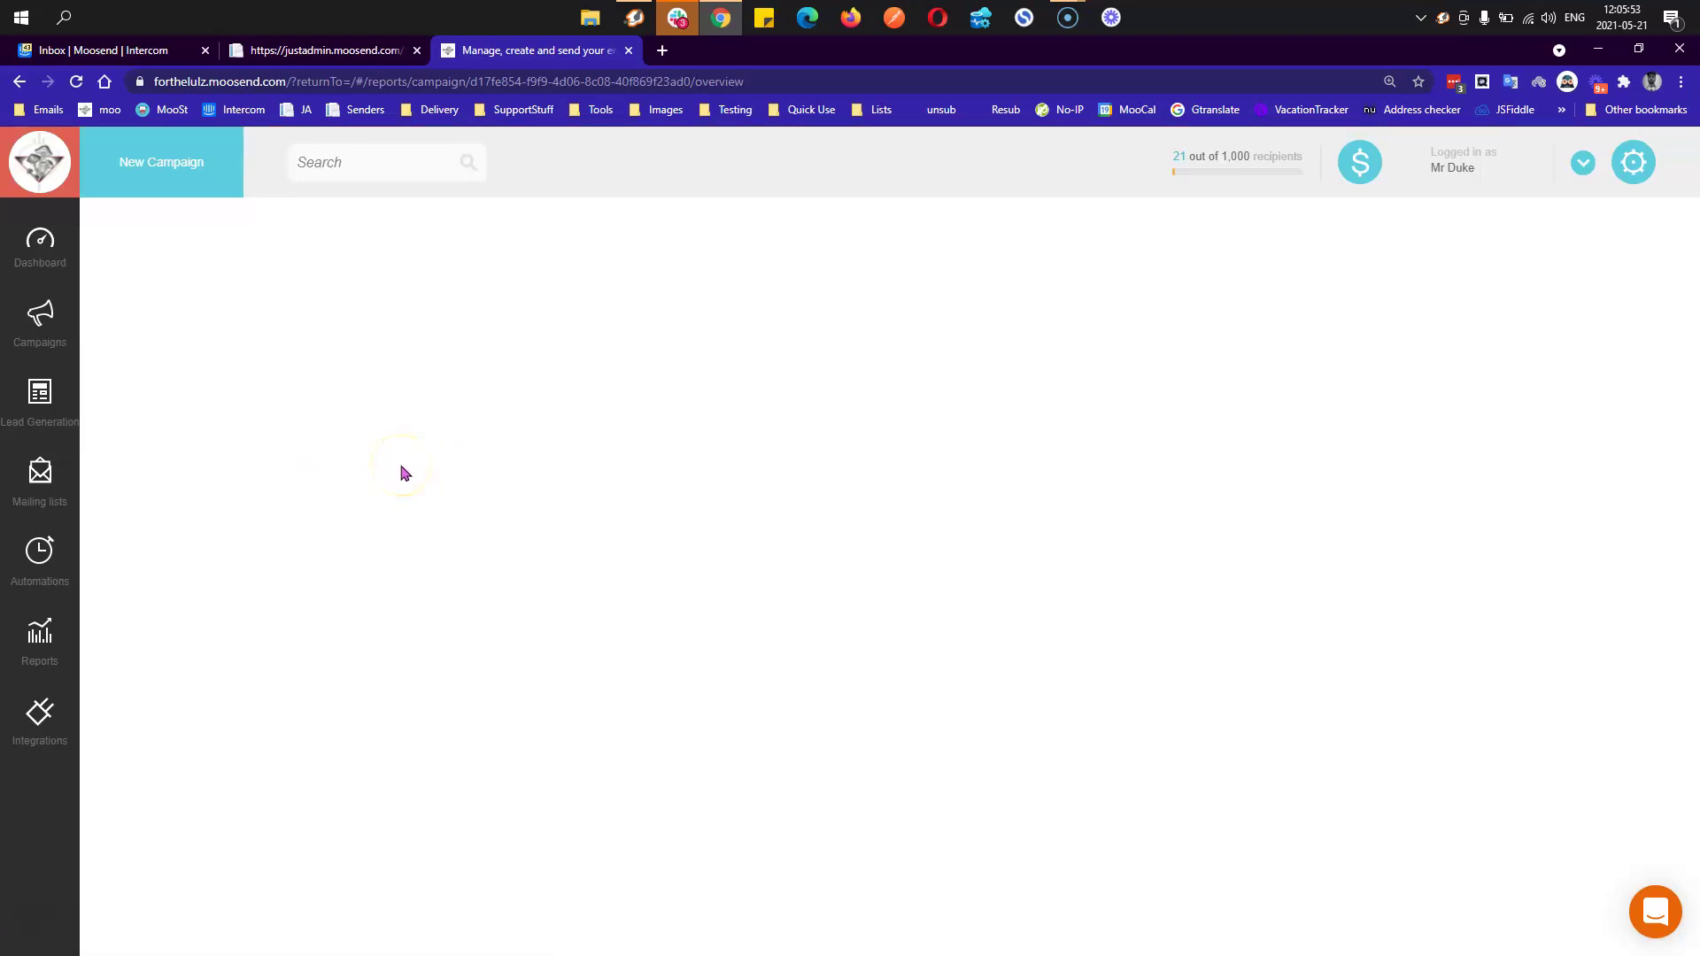
left_click(58, 288)
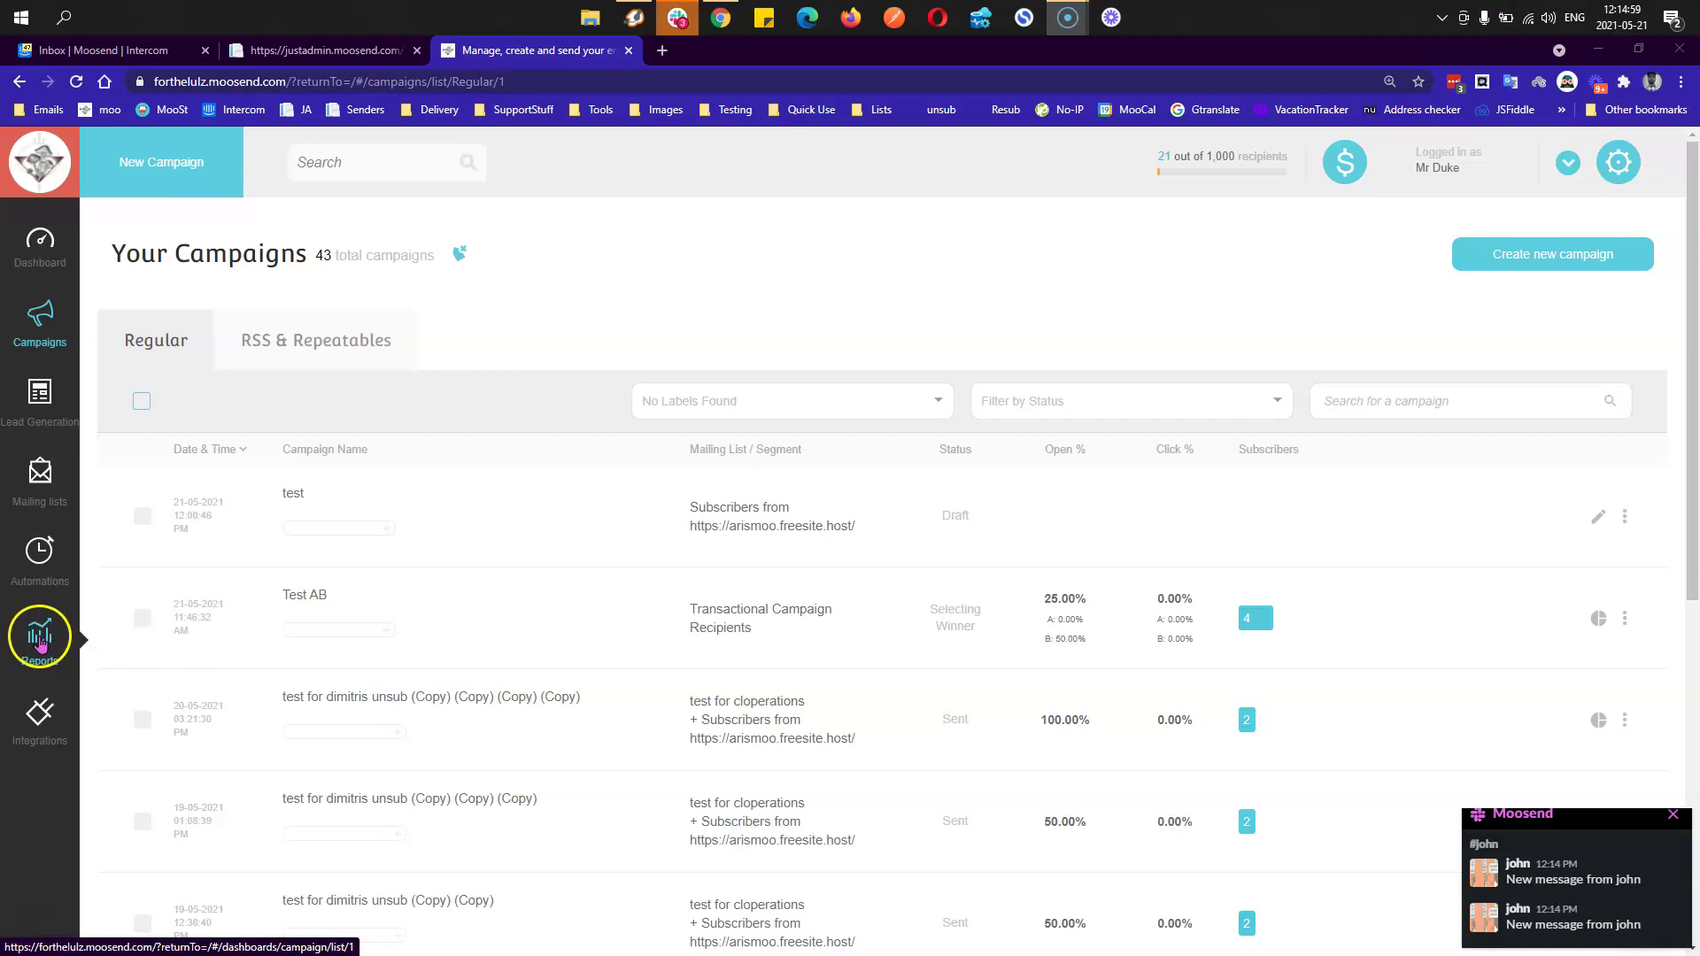
left_click(40, 640)
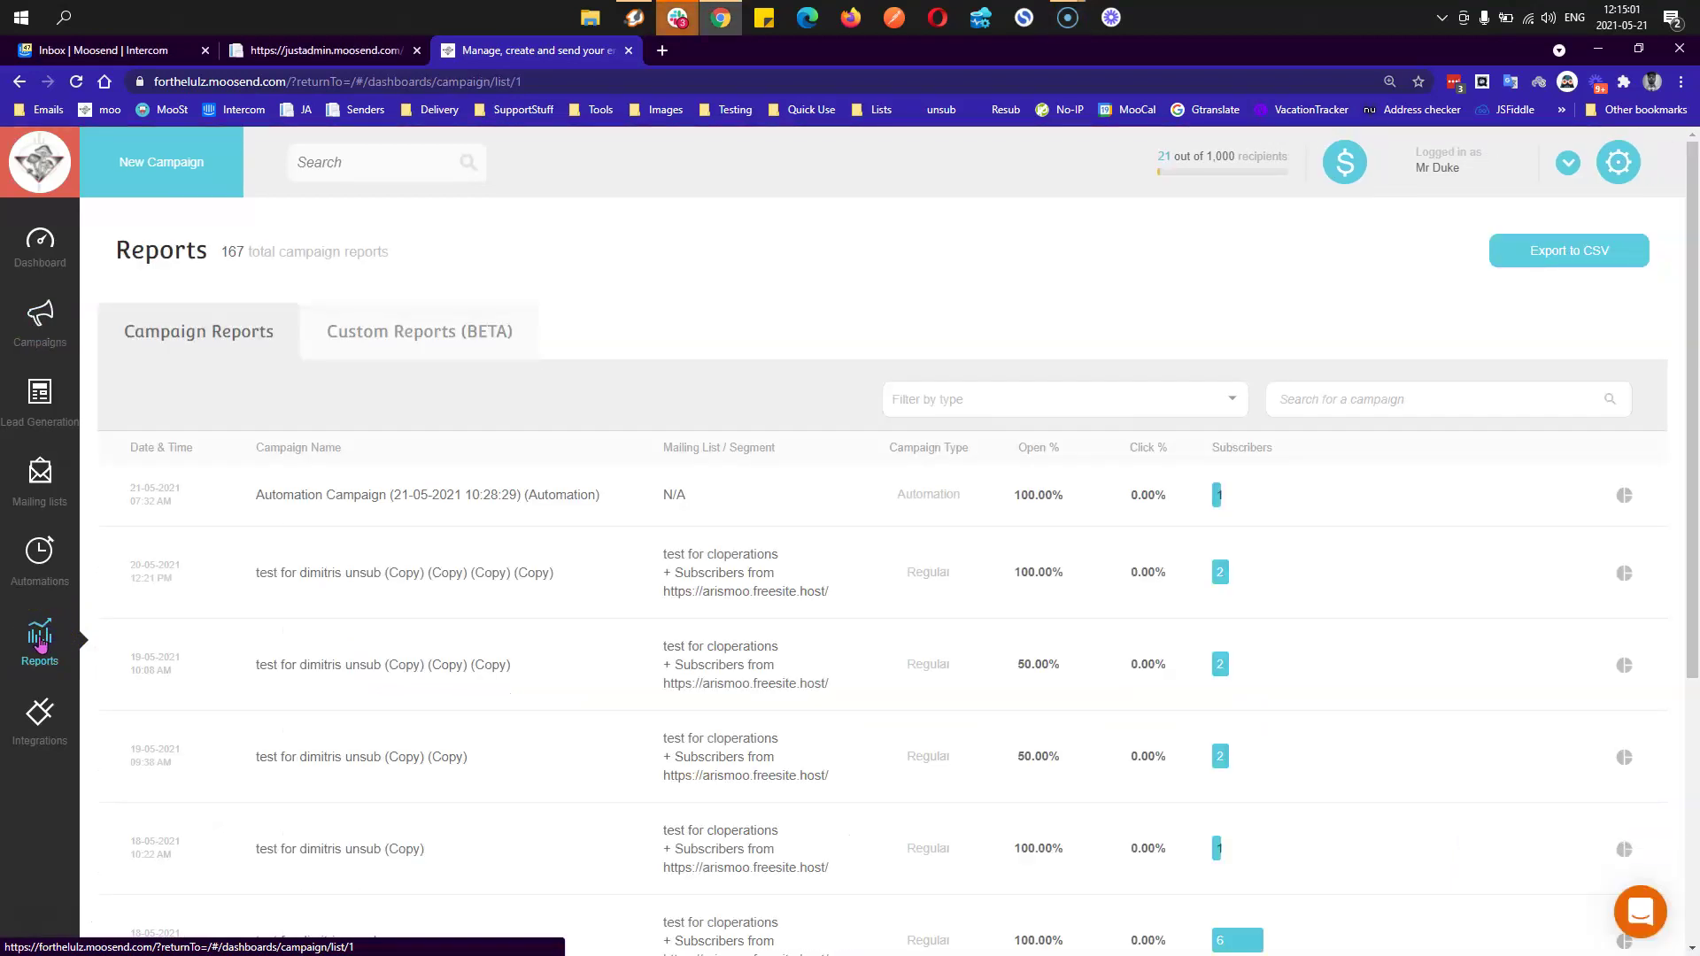